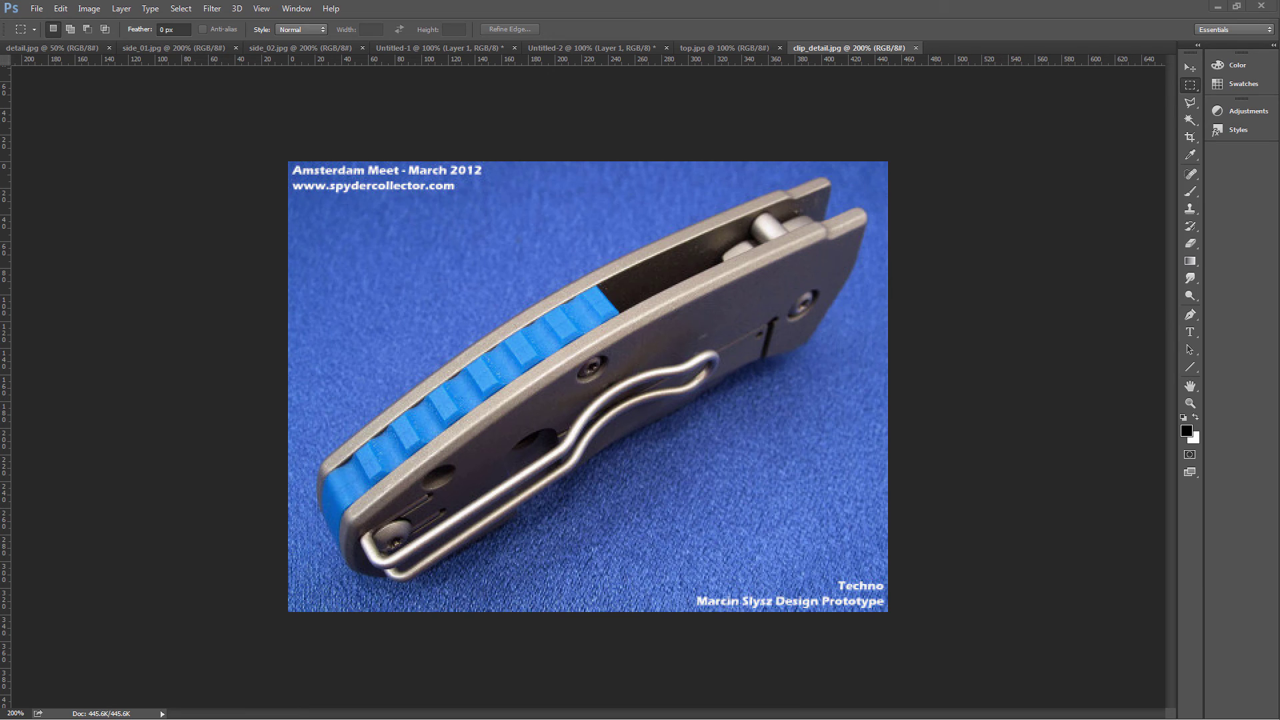
# - Switch to Fusion 360 and make the reference canvases visible behind the knife model
pyautogui.hotkey('alt', 'Tab')
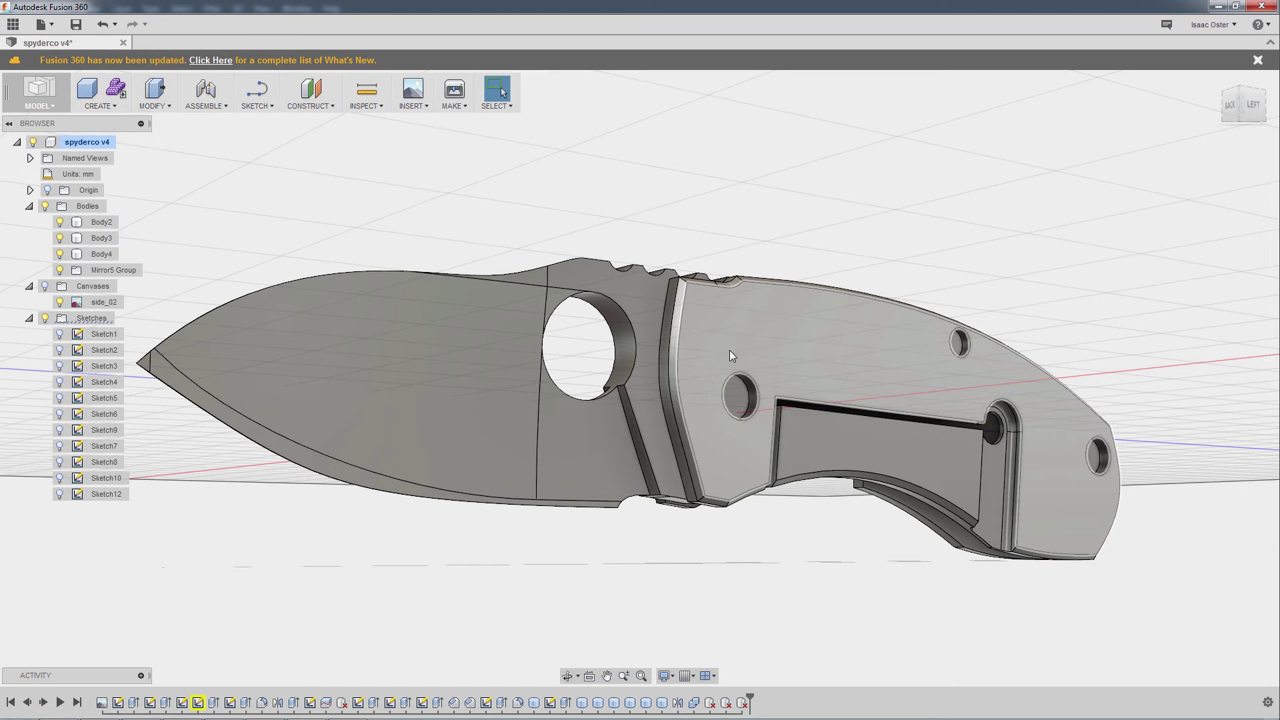
pyautogui.keyDown('shift'); pyautogui.moveTo(900, 177); pyautogui.dragTo(820, 182, button='middle'); pyautogui.keyUp('shift')
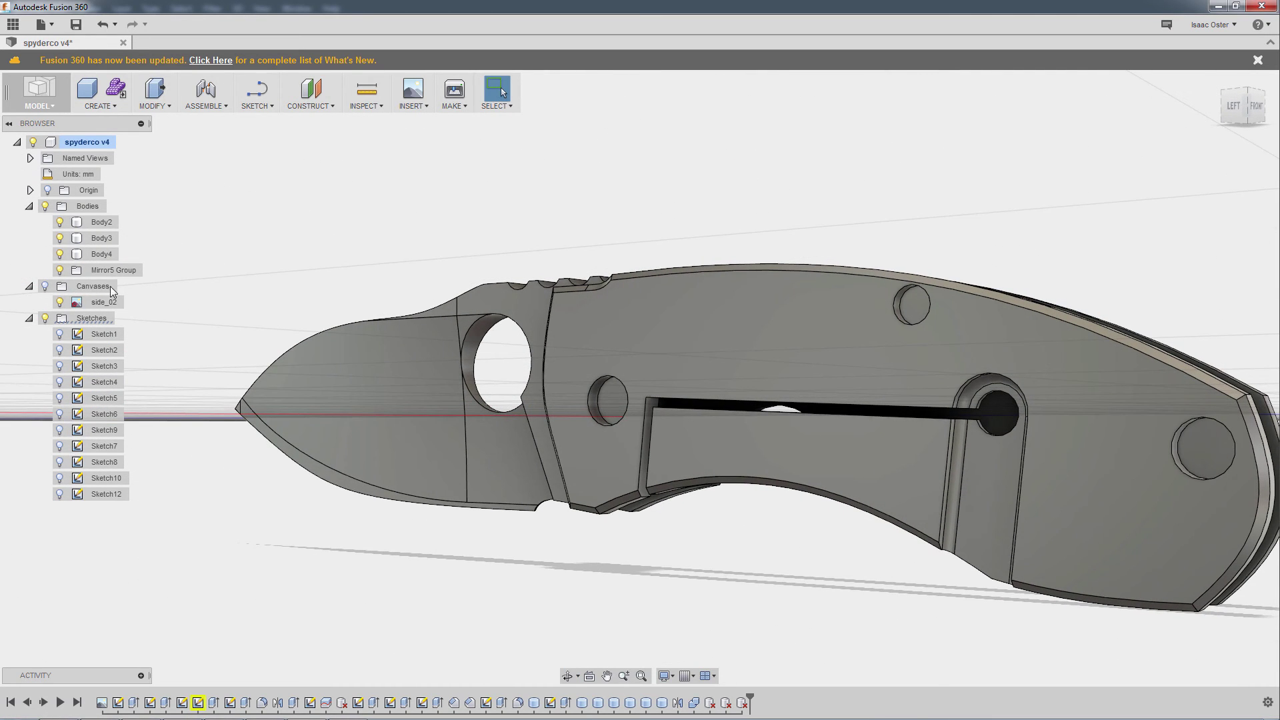
pyautogui.click(44, 286)
pyautogui.scroll(3, 693, 217)
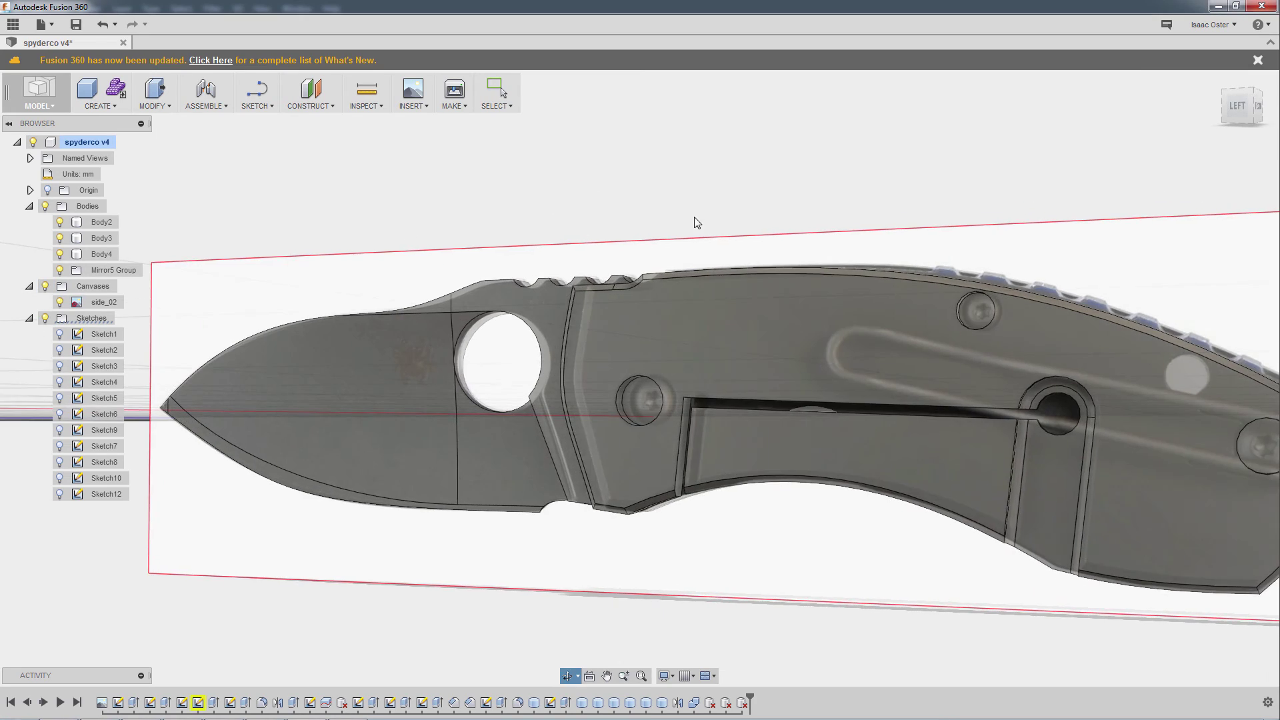
pyautogui.moveTo(694, 217); pyautogui.dragTo(729, 295, button='middle')
pyautogui.click(787, 371)
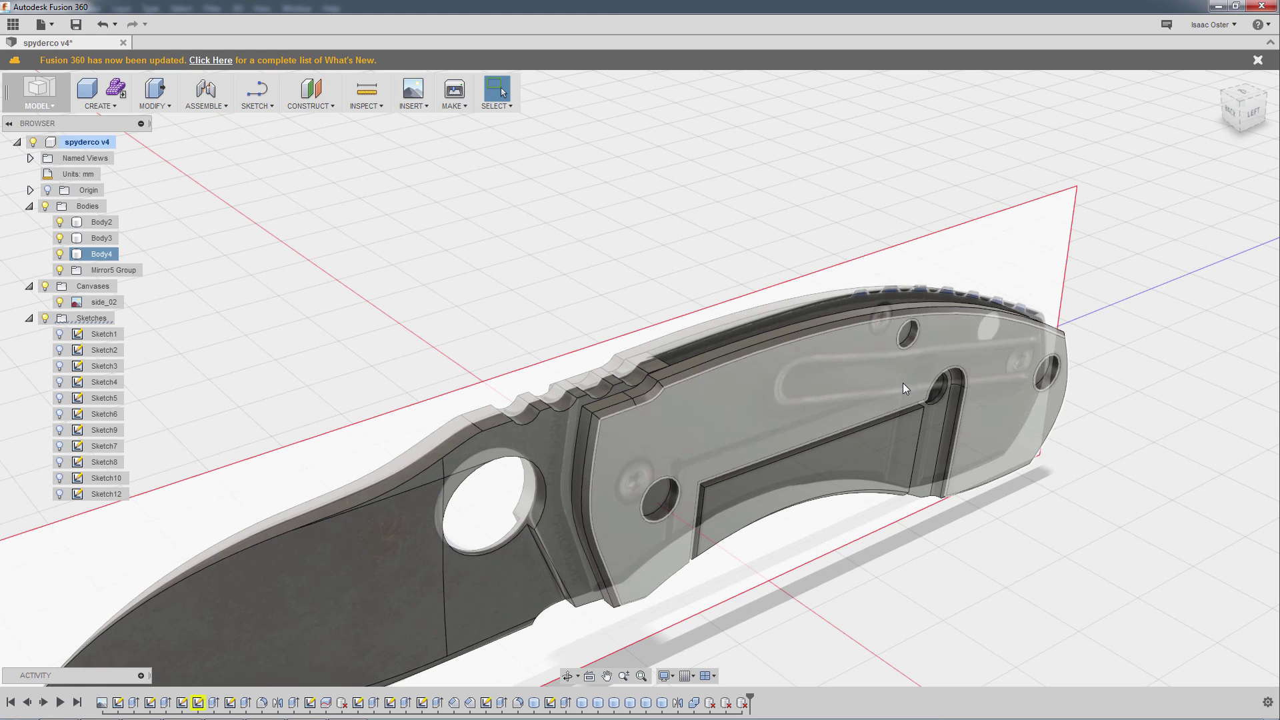
pyautogui.click(1071, 355)
pyautogui.click(819, 393)
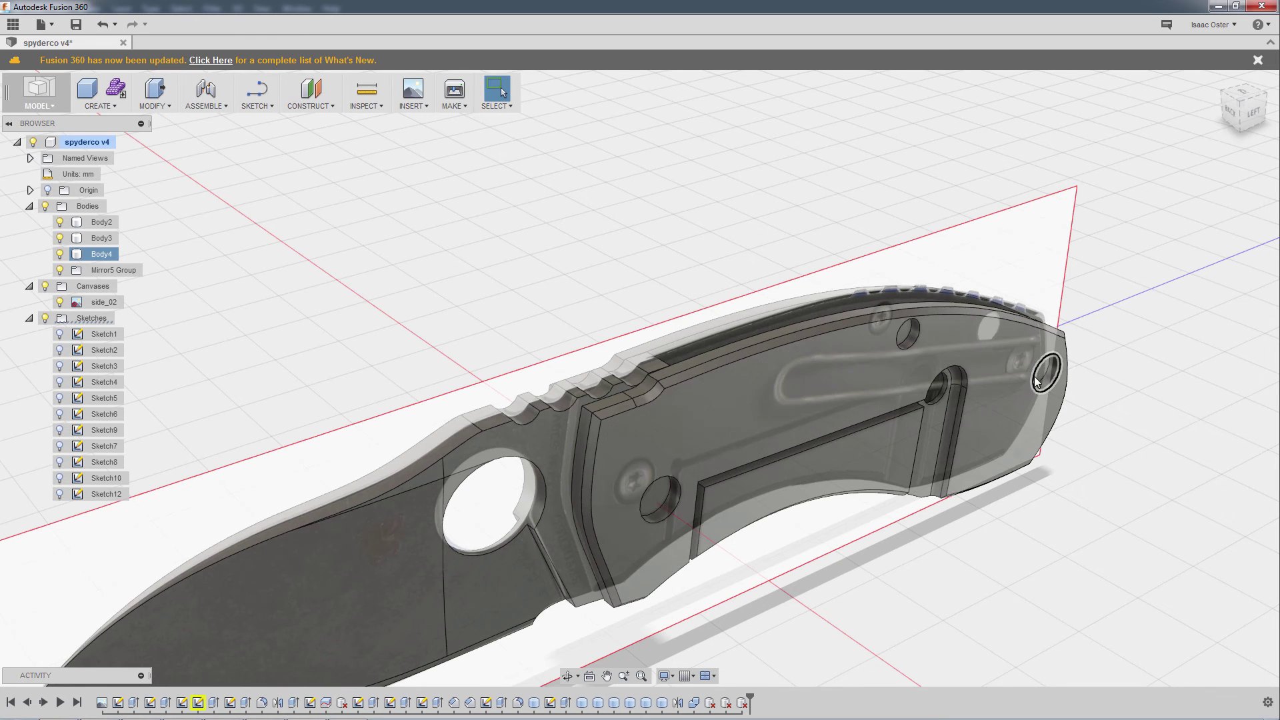
pyautogui.keyDown('shift'); pyautogui.moveTo(1045, 374); pyautogui.dragTo(1092, 386, button='middle'); pyautogui.keyUp('shift')
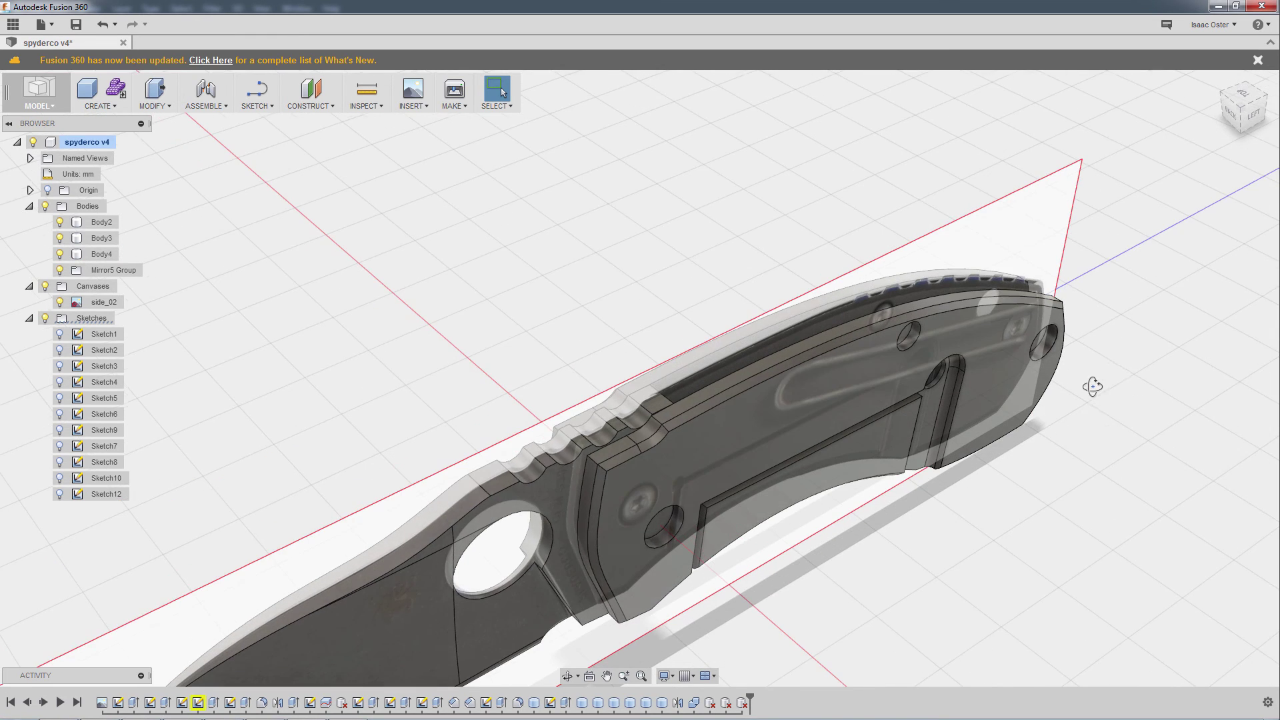
pyautogui.keyDown('shift'); pyautogui.moveTo(1106, 305); pyautogui.dragTo(1112, 276, button='middle'); pyautogui.keyUp('shift')
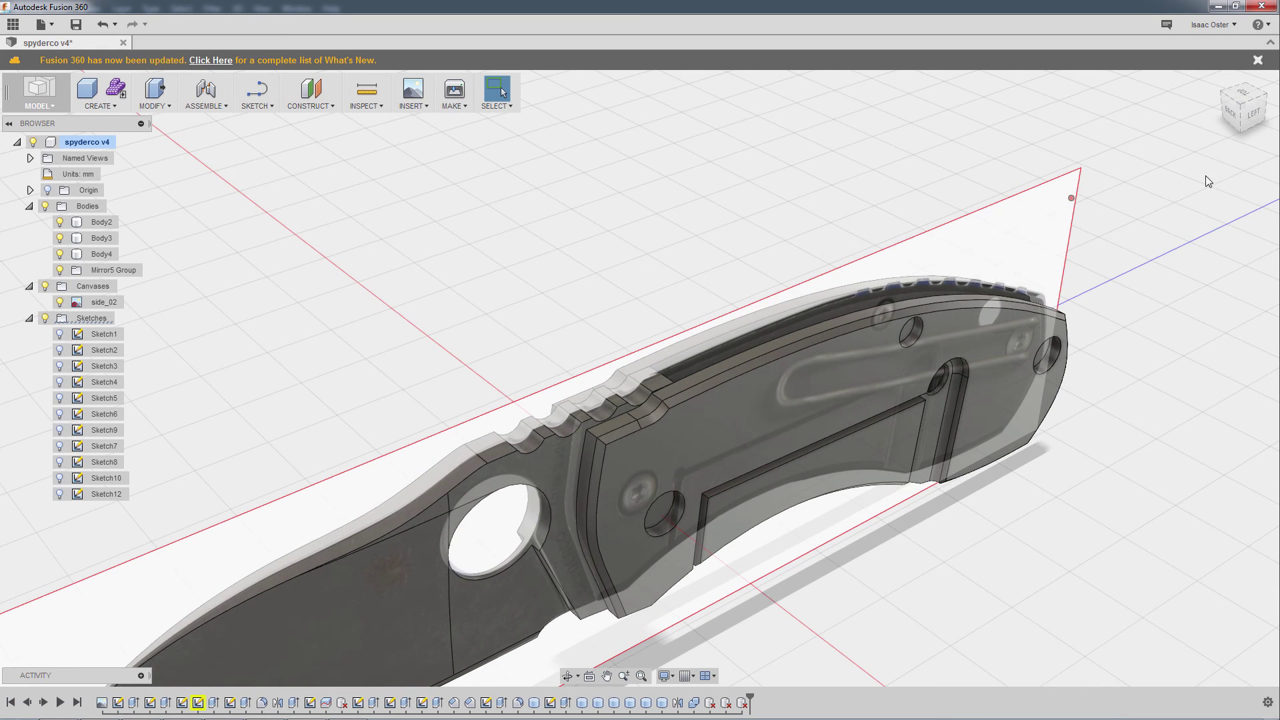
# - Start a sketch on the handle's outer face in the left view and clear the face edges projected into it
pyautogui.click(1256, 114)
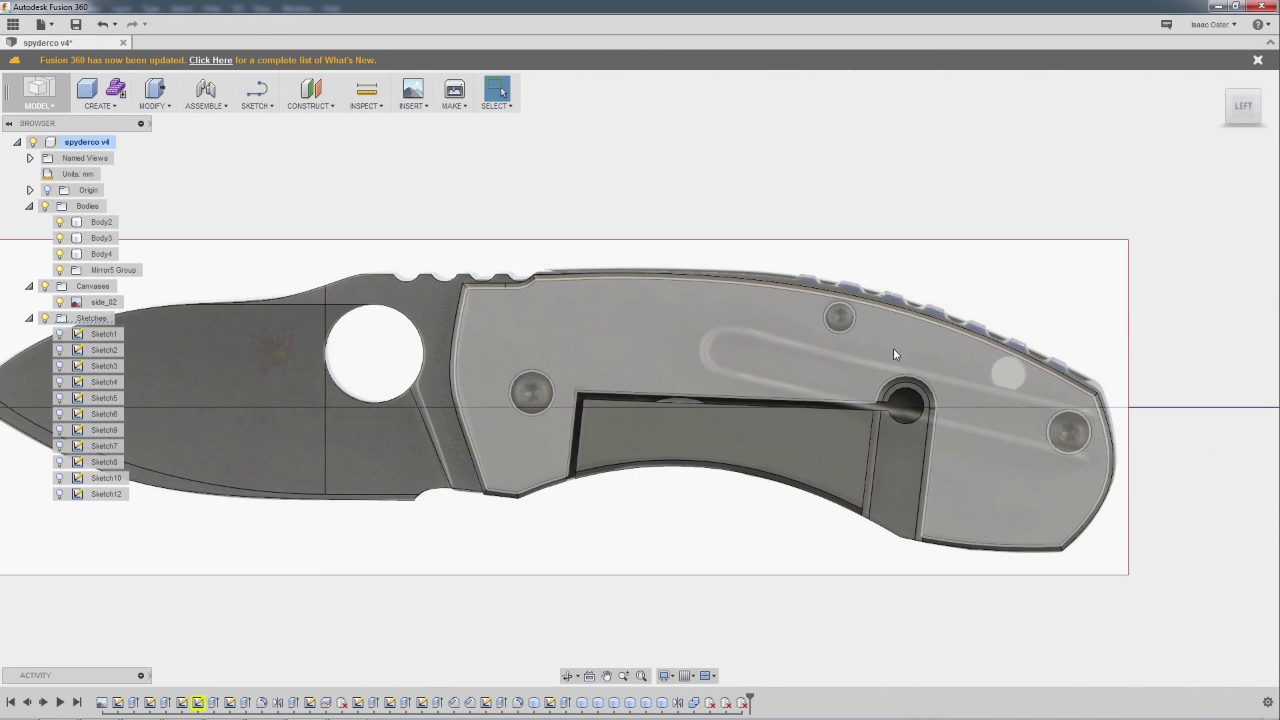
pyautogui.click(794, 359)
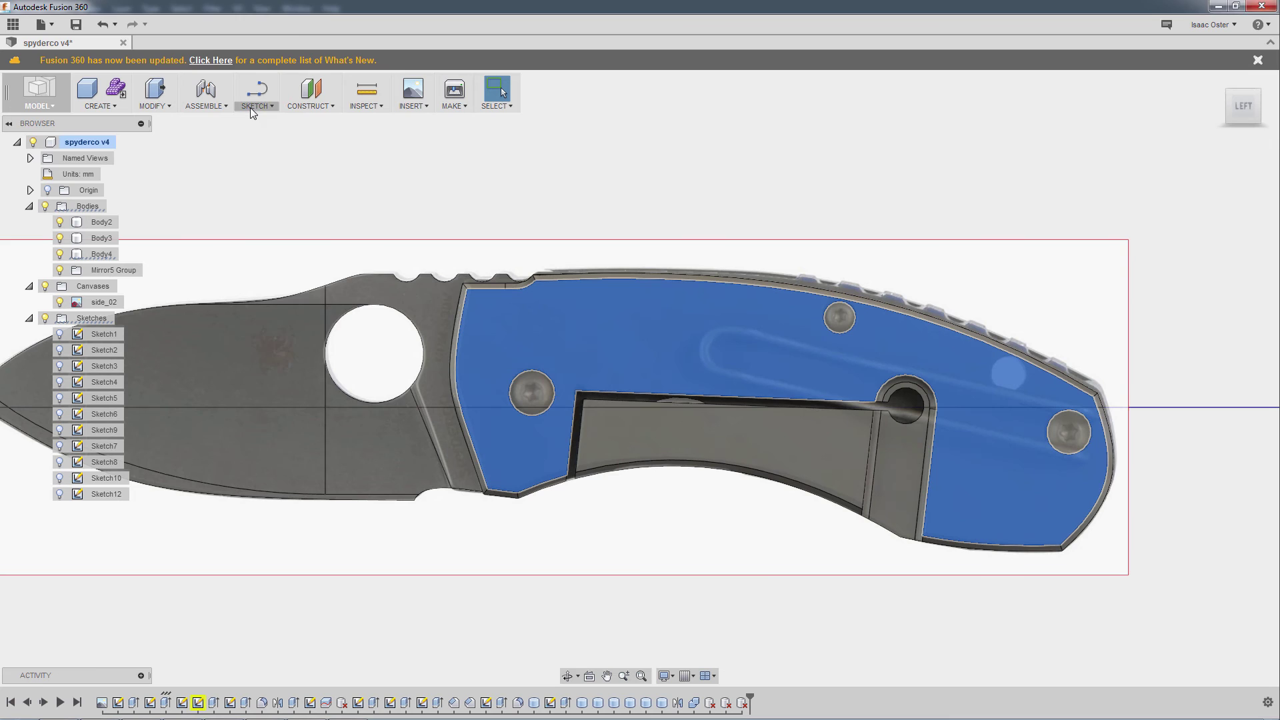
pyautogui.click(255, 103)
pyautogui.click(262, 125)
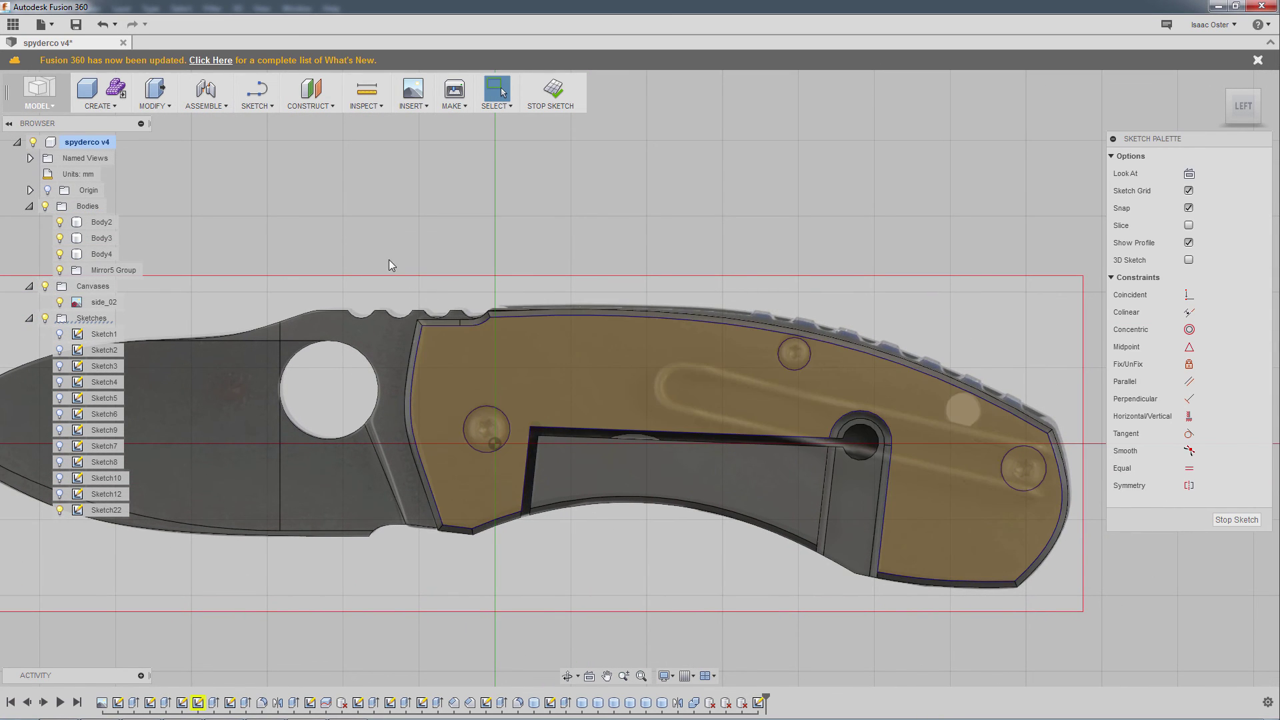
pyautogui.moveTo(363, 235)
pyautogui.mouseDown()
pyautogui.moveTo(865, 580)
pyautogui.moveTo(1089, 670)
pyautogui.mouseUp()
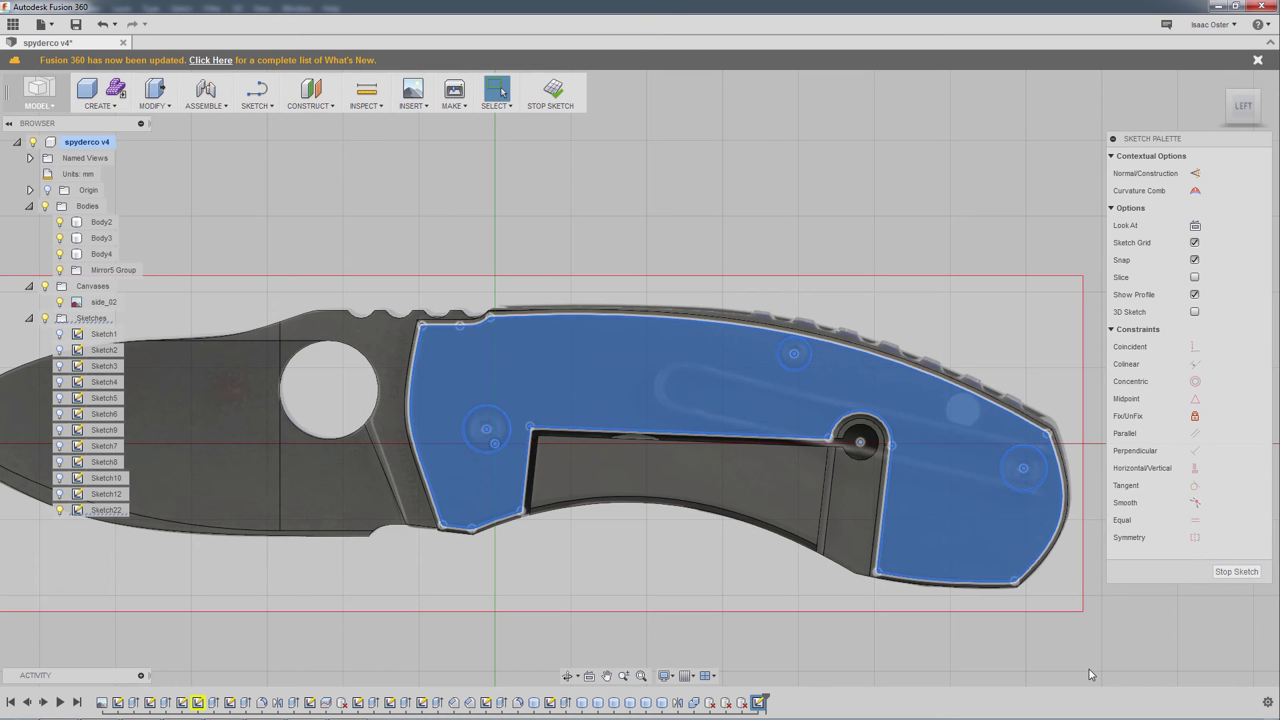
pyautogui.click(1089, 669)
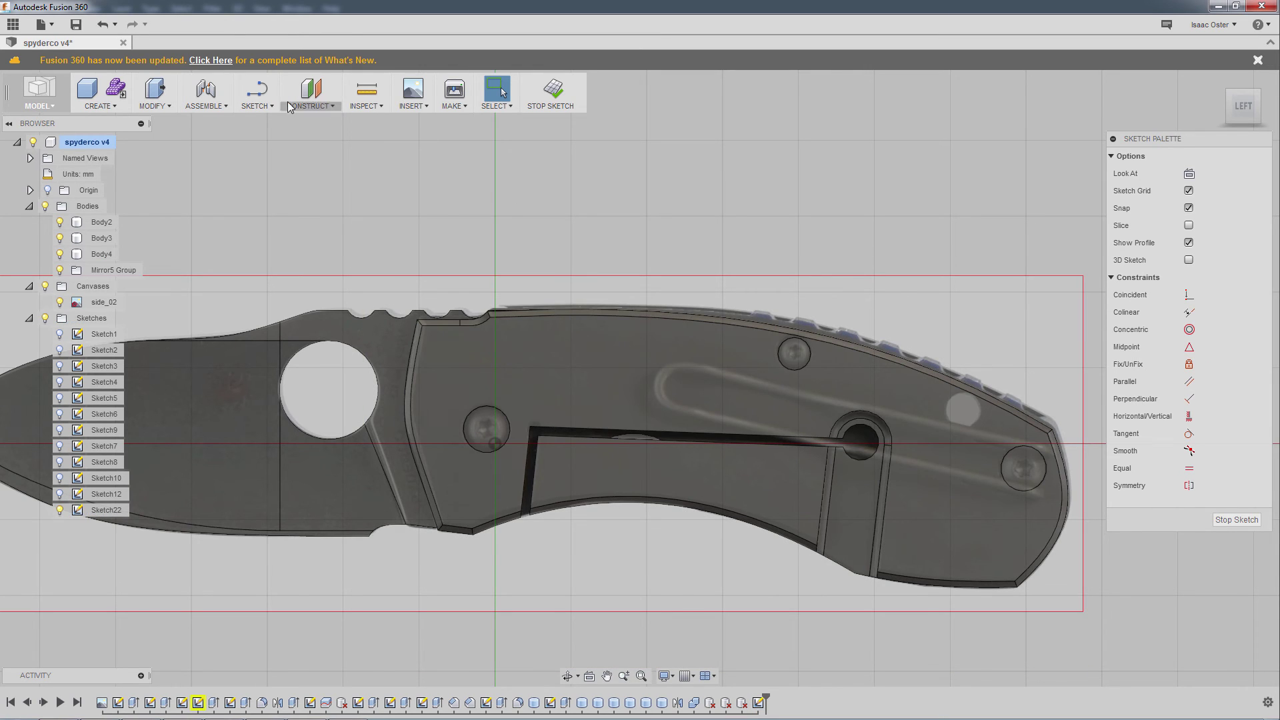
# - Sketch a center-to-center slot over the canvas's pocket clip, about 56.2 mm between centers at 13° and 6.8 mm wide, then finish the sketch
pyautogui.click(256, 101)
pyautogui.moveTo(269, 230)
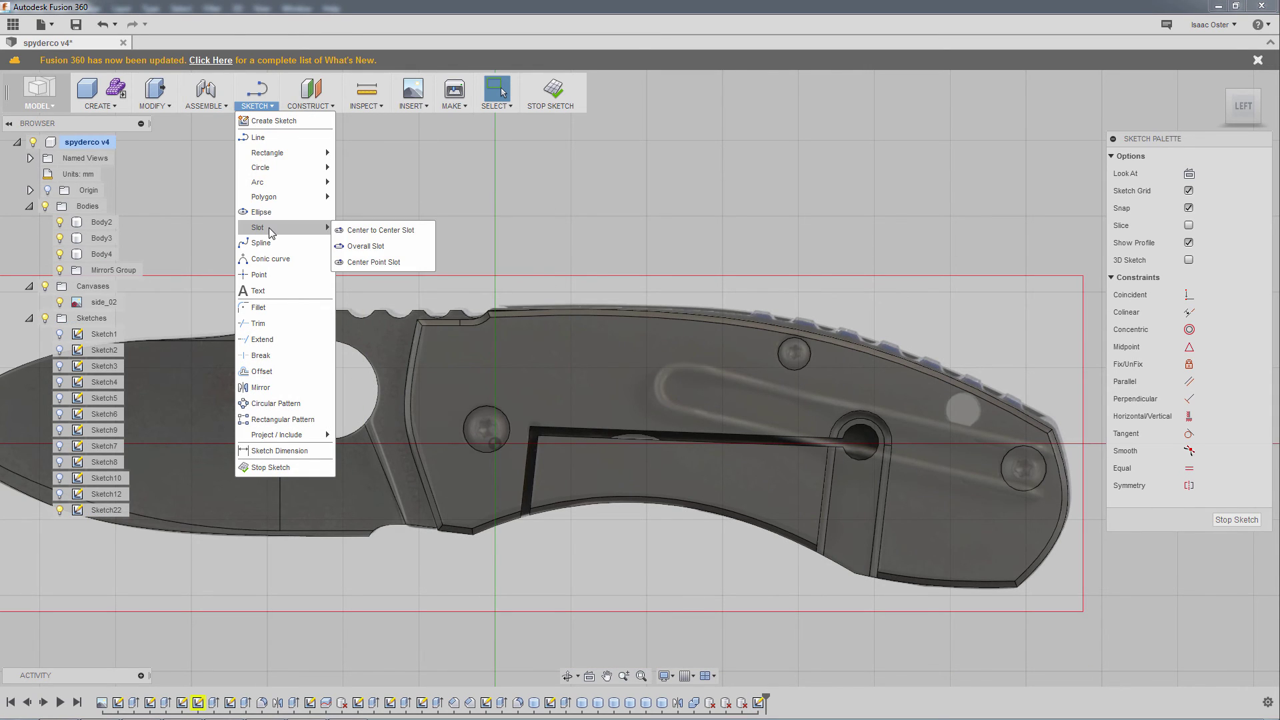
pyautogui.click(380, 230)
pyautogui.scroll(2, 555, 384)
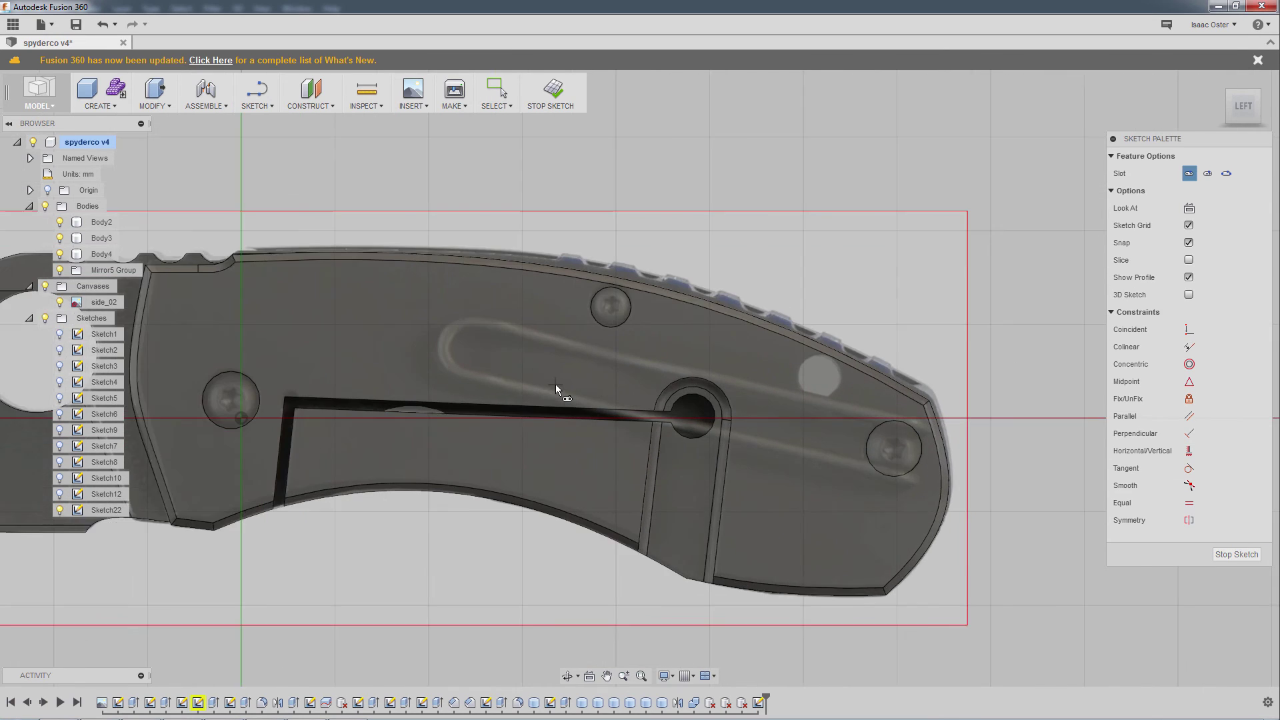
pyautogui.scroll(1, 554, 384)
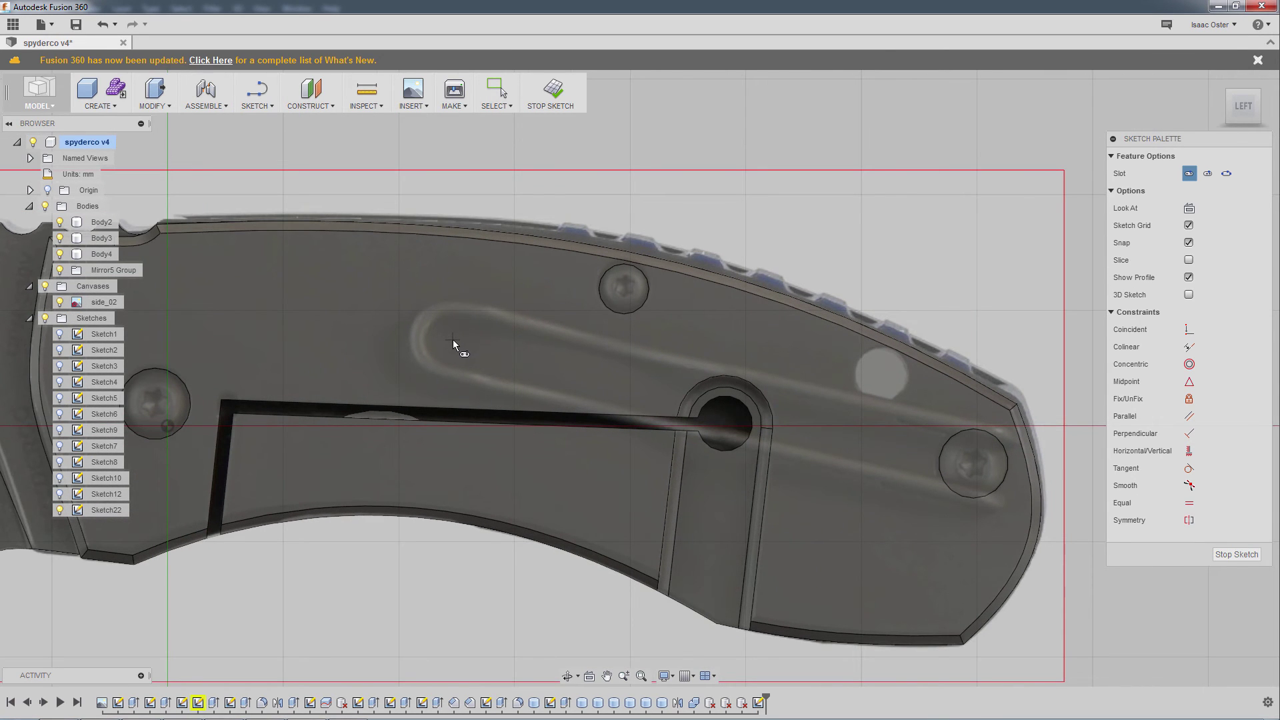
pyautogui.click(453, 339)
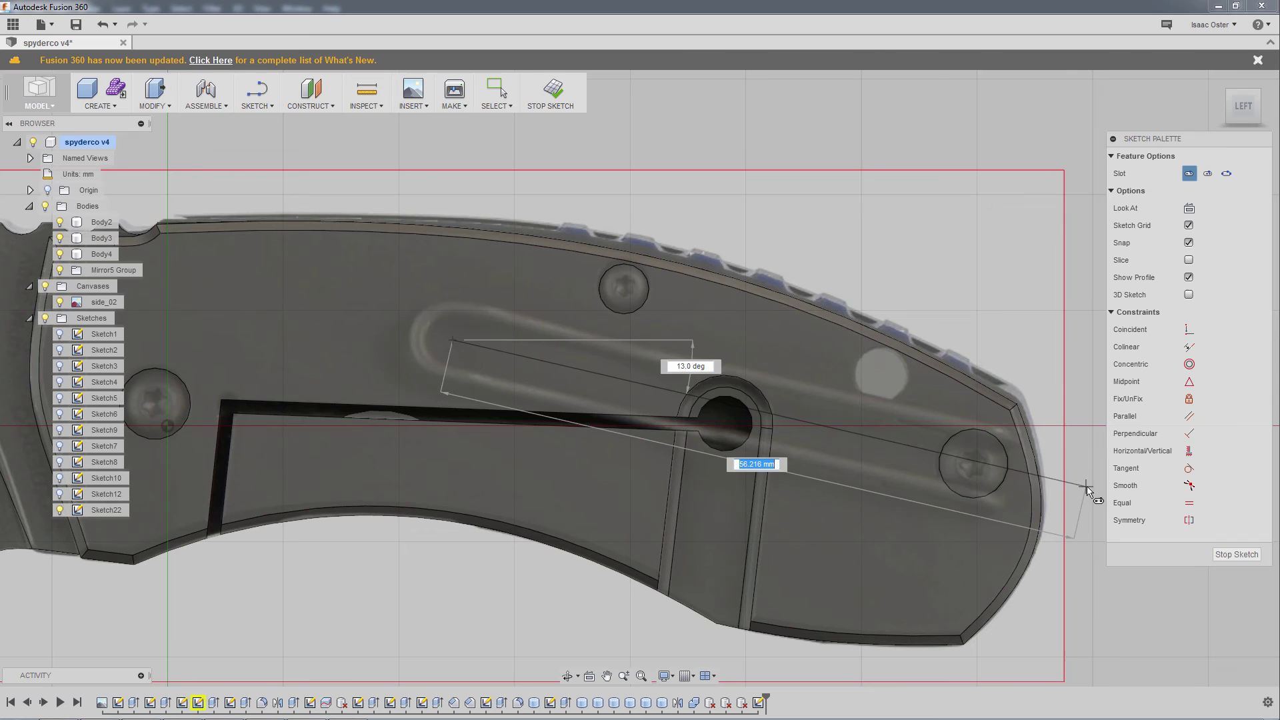
pyautogui.click(1086, 487)
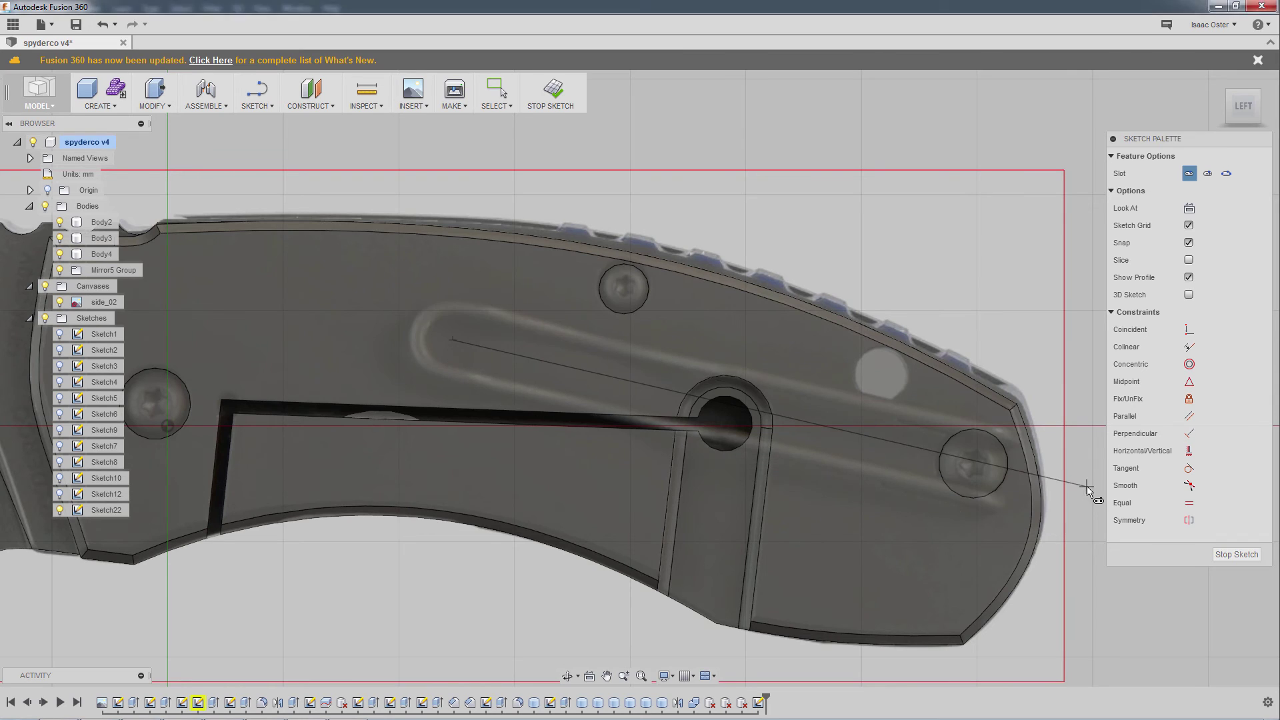
pyautogui.click(1072, 443)
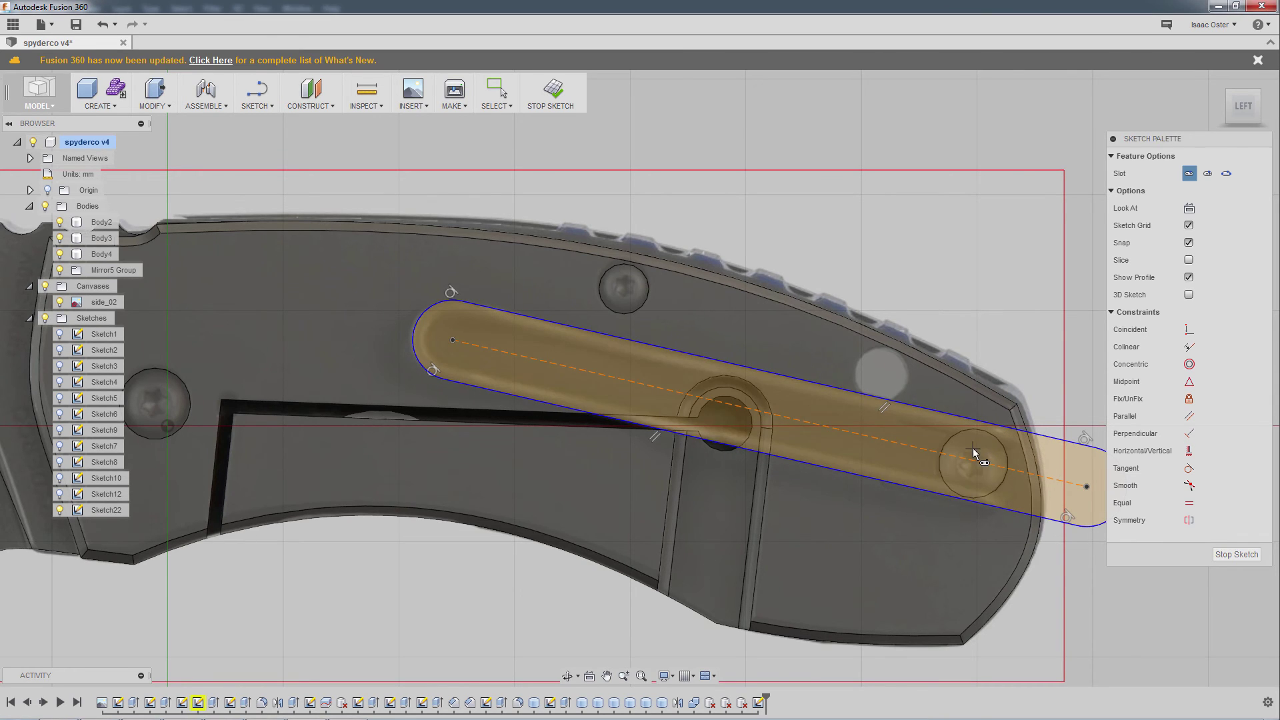
pyautogui.click(548, 91)
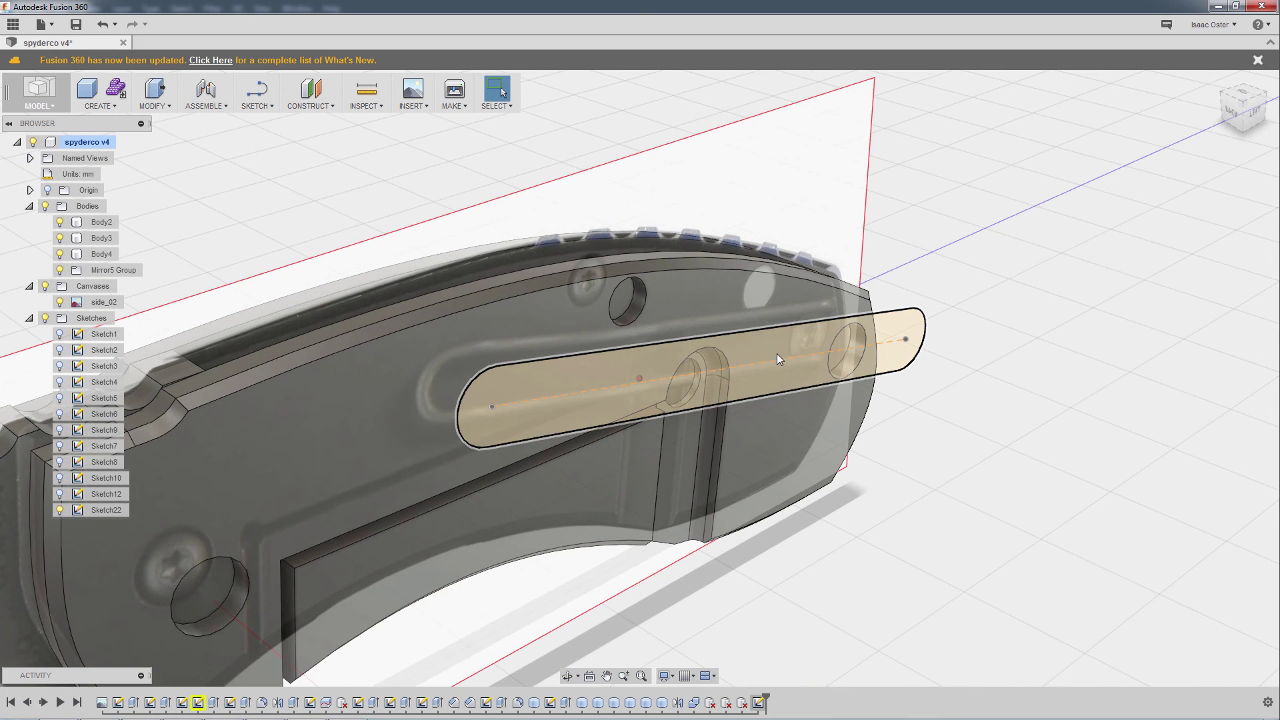
# - Extrude the slot profile 7 mm outward from the handle, joined to the existing body
pyautogui.rightClick(777, 353)
pyautogui.click(823, 339)
pyautogui.keyDown('shift'); pyautogui.moveTo(888, 393); pyautogui.dragTo(773, 377, button='middle'); pyautogui.keyUp('shift')
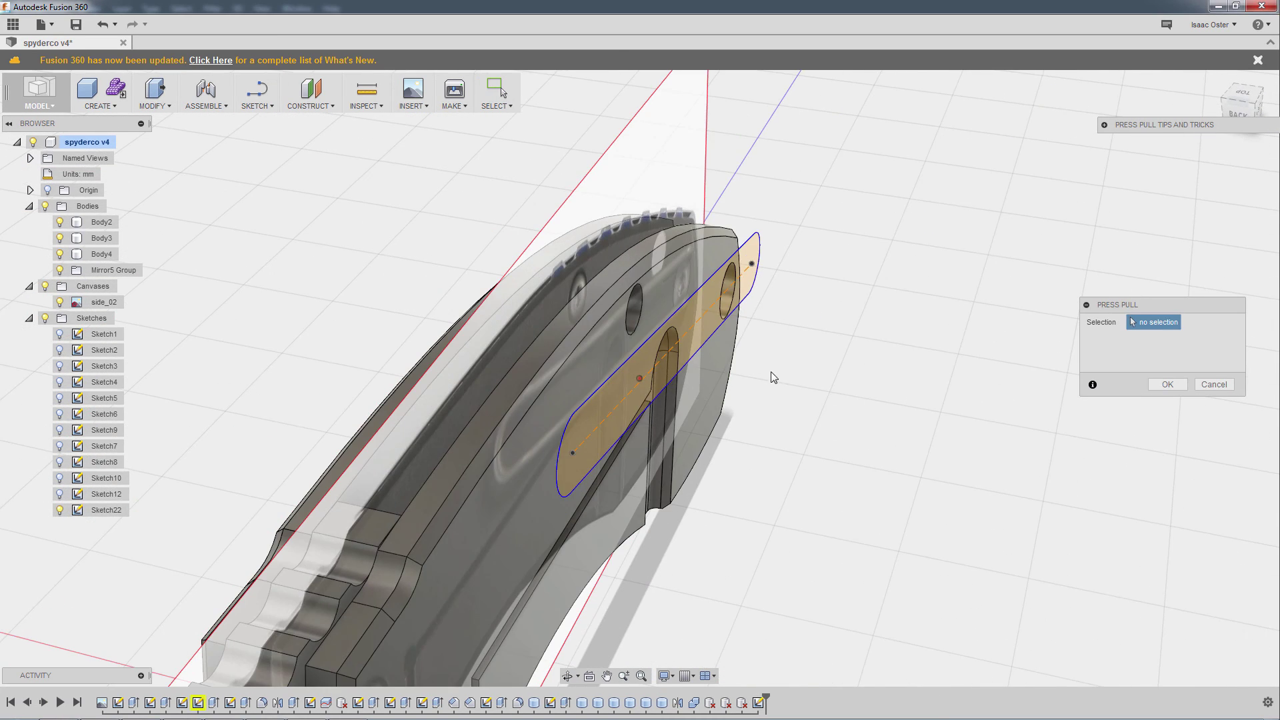
pyautogui.click(685, 334)
pyautogui.moveTo(687, 337); pyautogui.dragTo(773, 350)
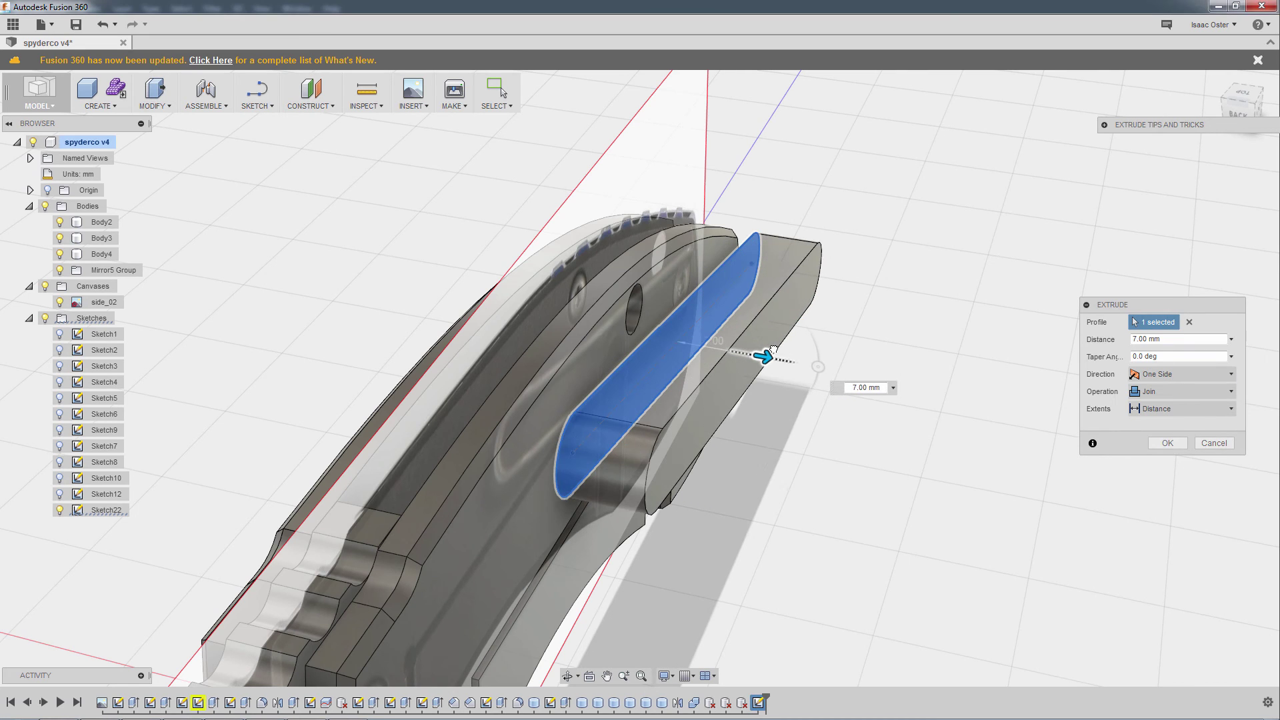
pyautogui.keyDown('shift'); pyautogui.moveTo(848, 297); pyautogui.dragTo(864, 291, button='middle'); pyautogui.keyUp('shift')
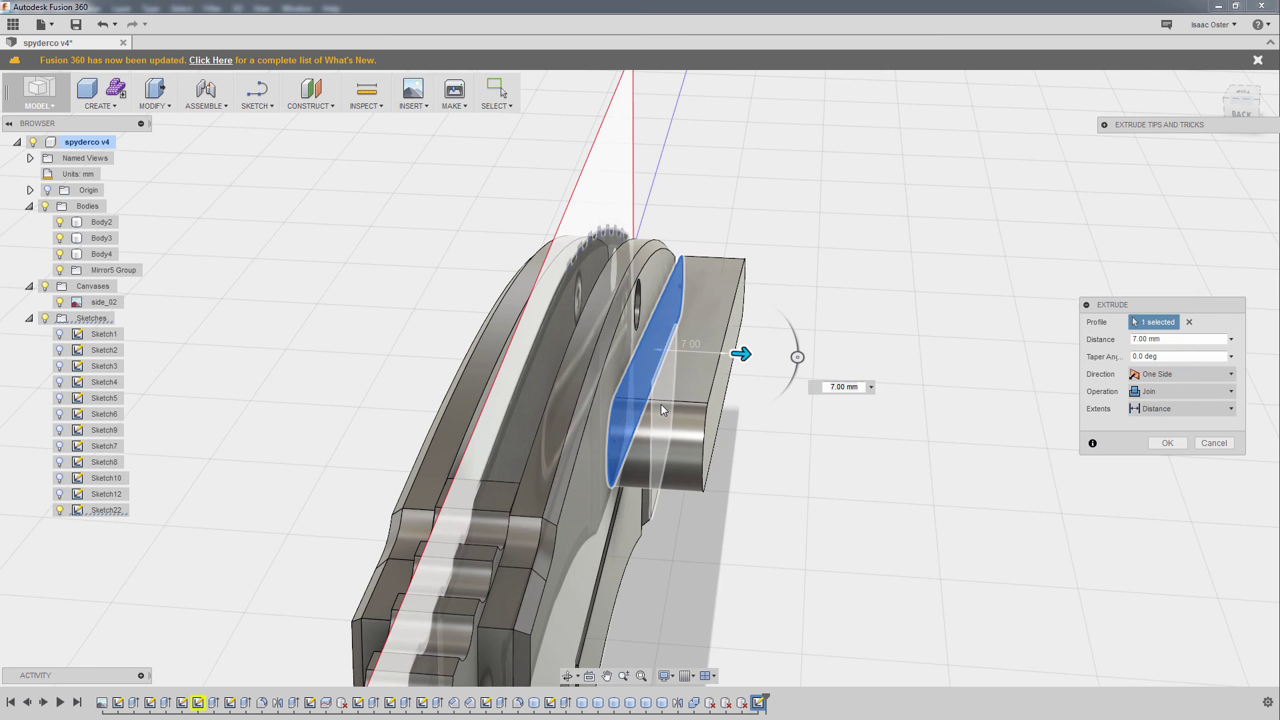
pyautogui.keyDown('shift'); pyautogui.moveTo(662, 404); pyautogui.dragTo(693, 278, button='middle'); pyautogui.keyUp('shift')
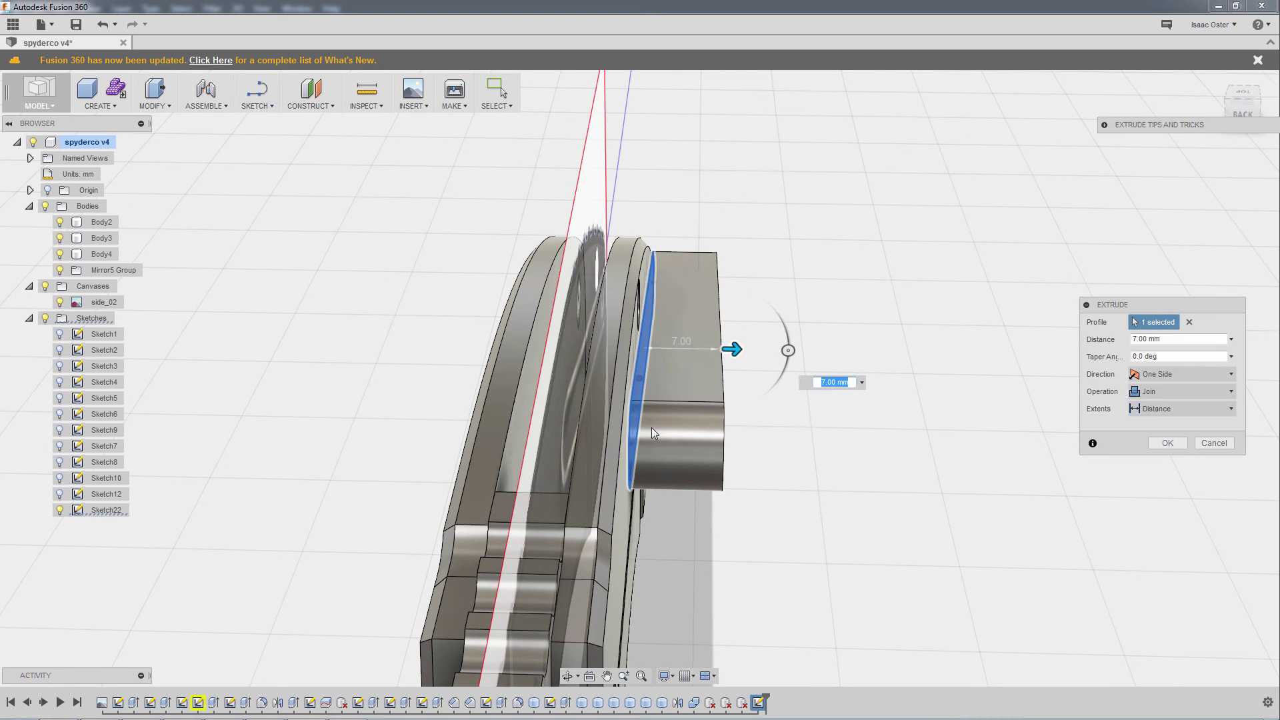
pyautogui.keyDown('shift'); pyautogui.moveTo(749, 438); pyautogui.dragTo(920, 433, button='middle'); pyautogui.keyUp('shift')
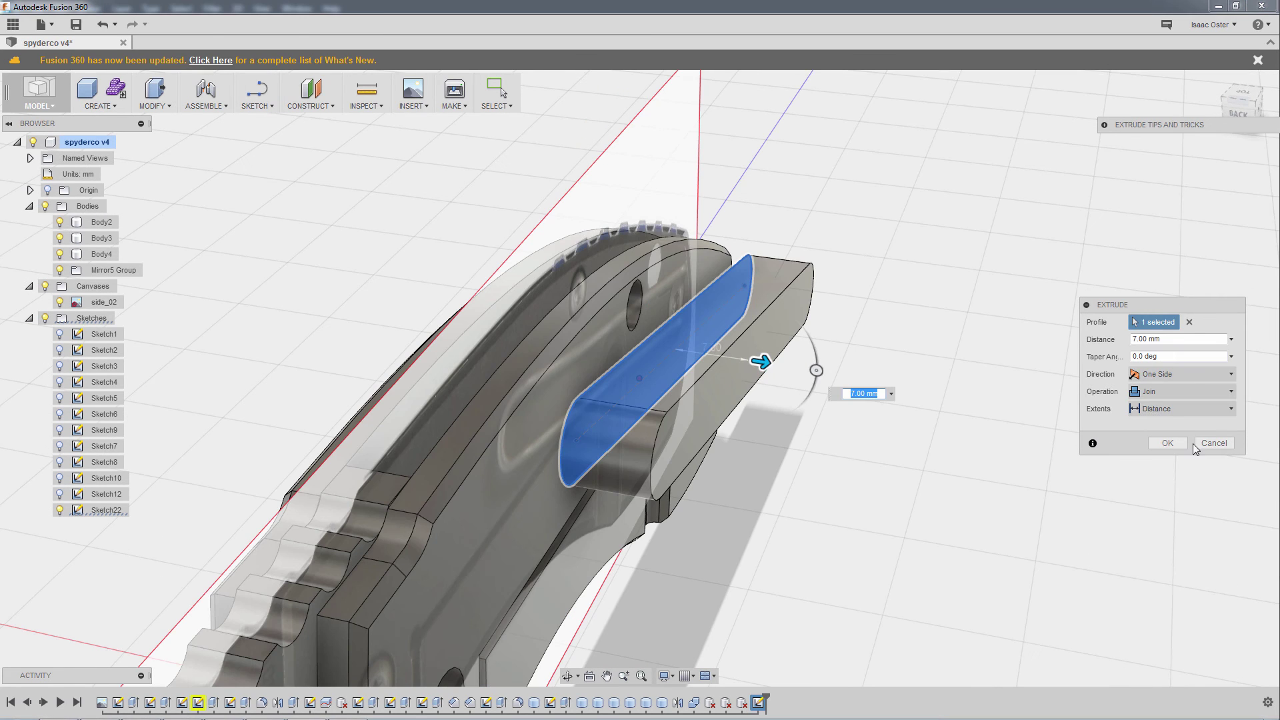
pyautogui.press('Return')
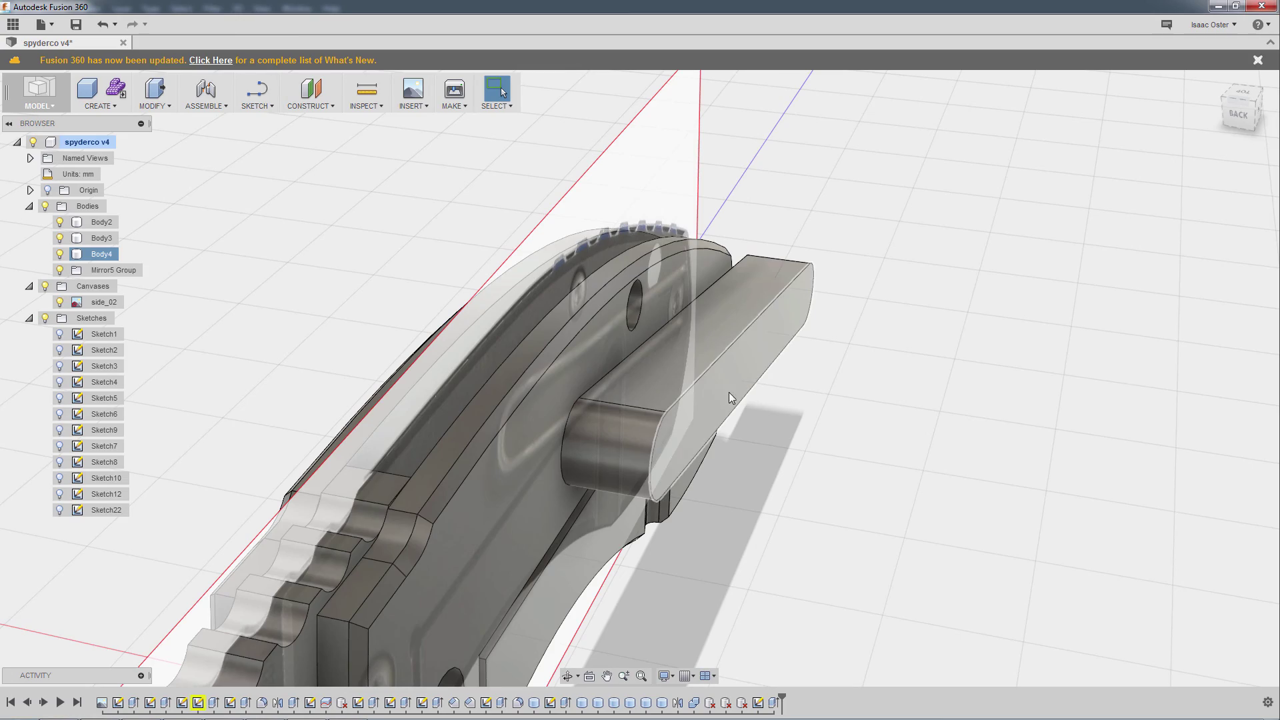
# - Start a sketch on the extruded clip block's flat upper side face and clear the edges projected from that face
pyautogui.keyDown('shift'); pyautogui.moveTo(729, 392); pyautogui.dragTo(576, 357, button='middle'); pyautogui.keyUp('shift')
pyautogui.click(586, 346)
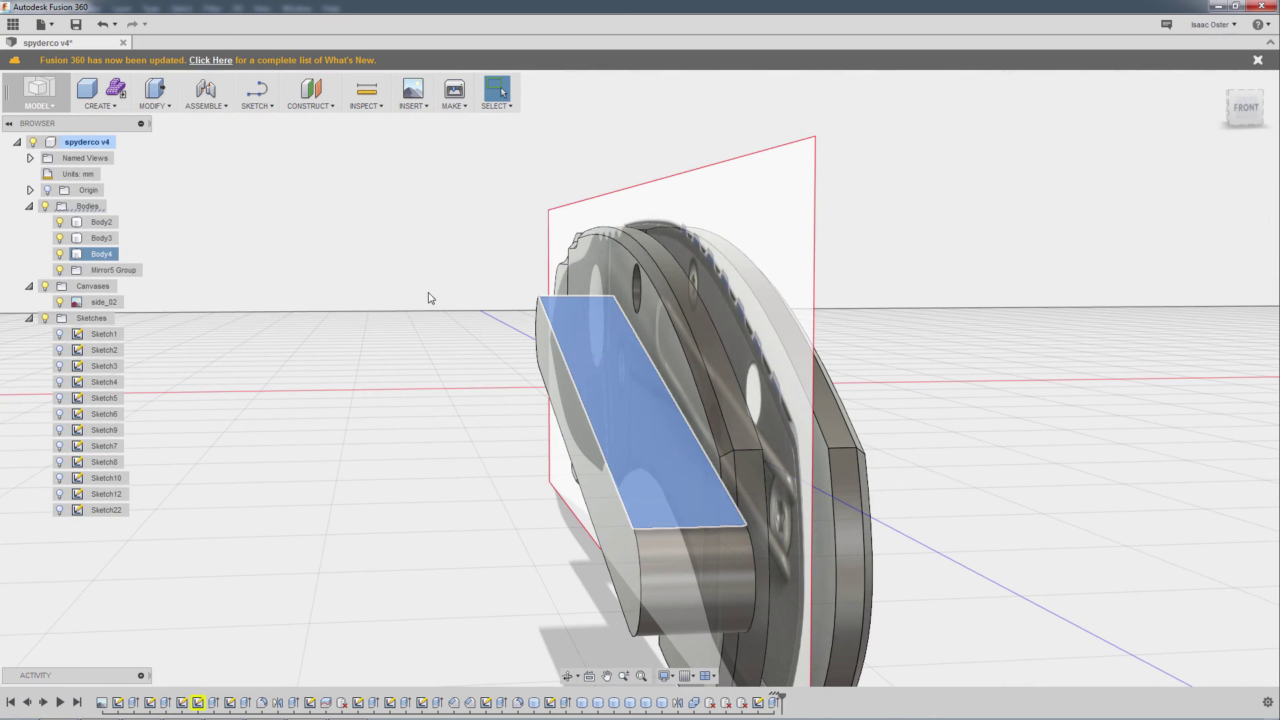
pyautogui.click(254, 105)
pyautogui.click(254, 120)
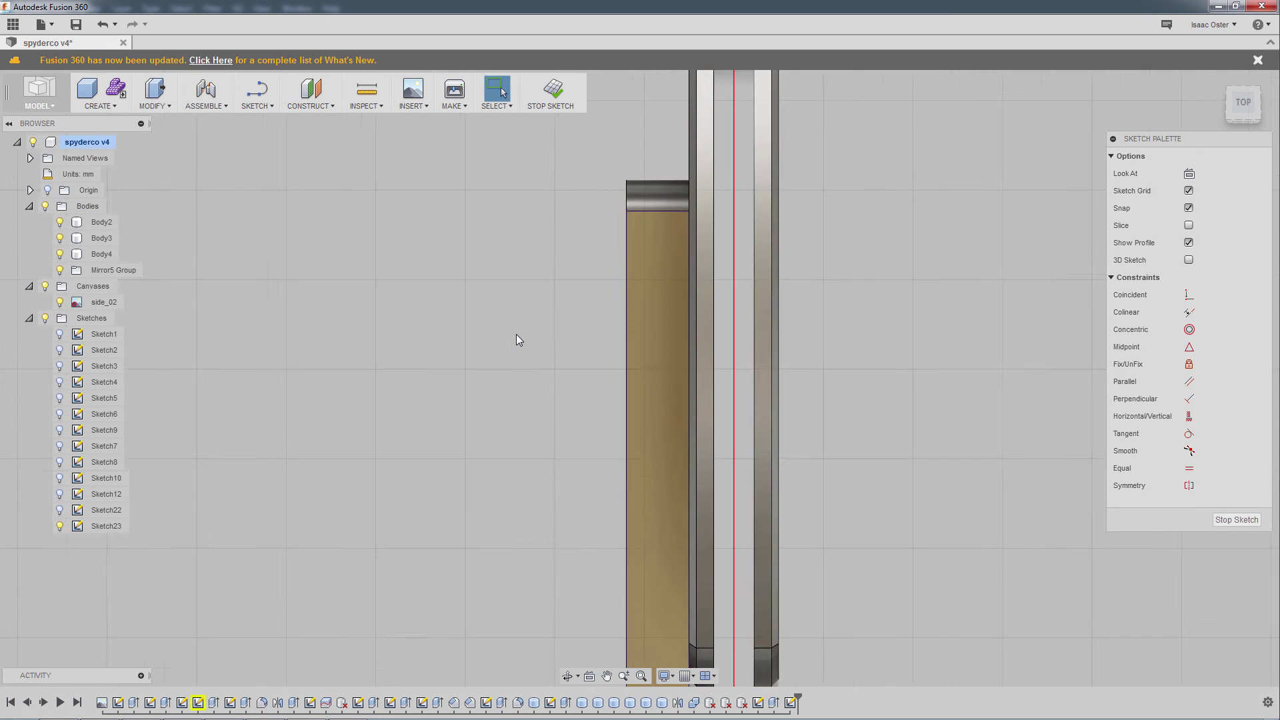
pyautogui.moveTo(517, 367); pyautogui.dragTo(539, 305, button='middle')
pyautogui.scroll(-1, 540, 301)
pyautogui.moveTo(594, 148); pyautogui.dragTo(782, 606)
pyautogui.hotkey('ctrl', 'z')
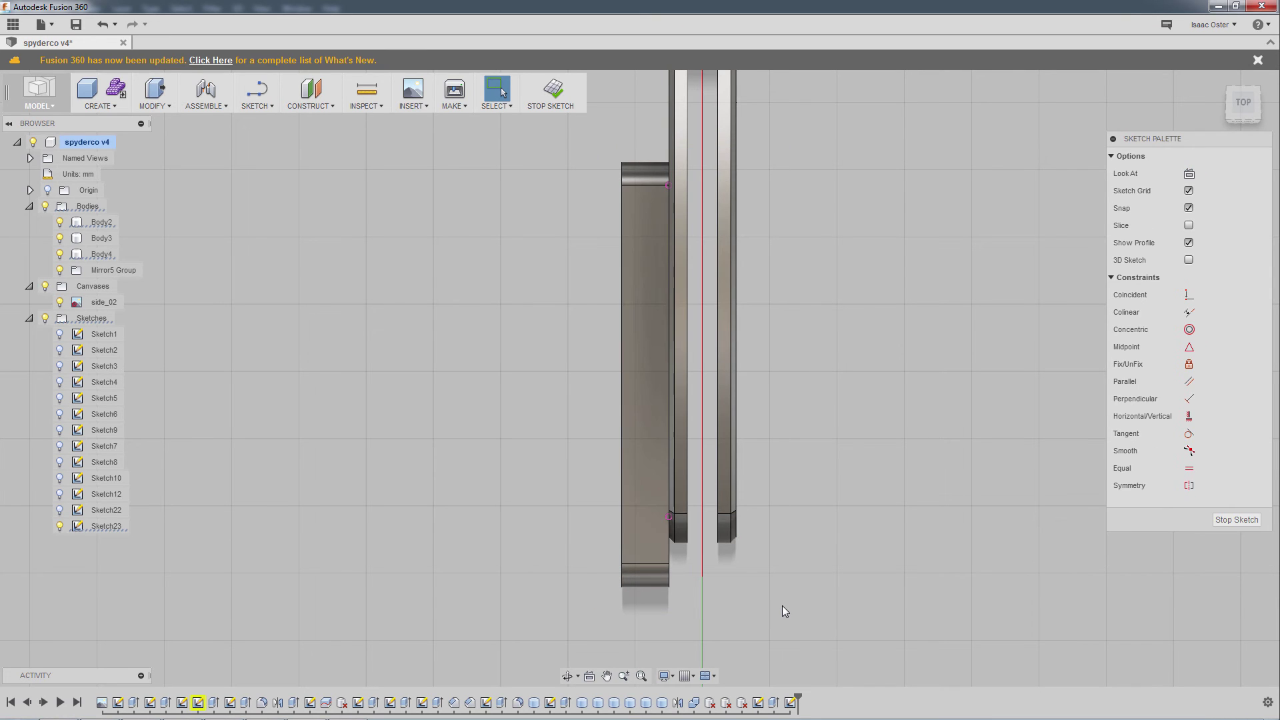
# - Check the pocket clip's shape in the clip_detail.jpg photo in Photoshop and return to Fusion 360
pyautogui.moveTo(519, 340); pyautogui.dragTo(494, 360, button='middle')
pyautogui.scroll(3, 507, 328)
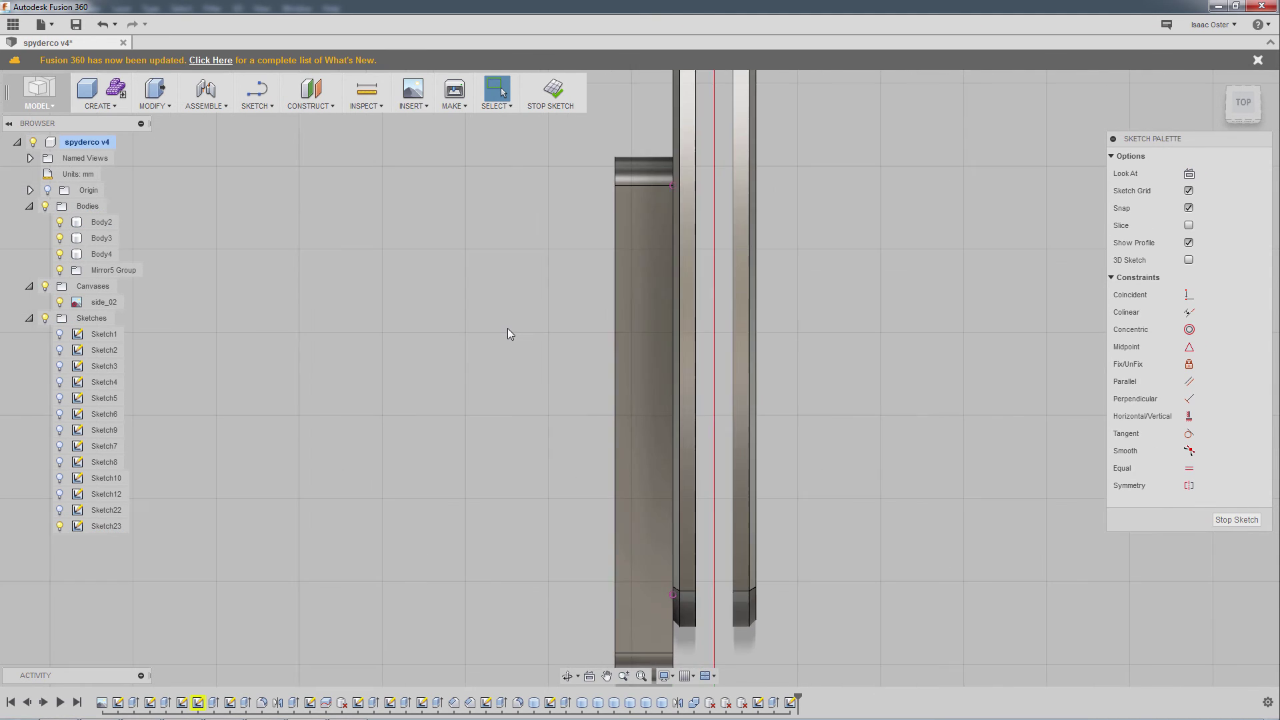
pyautogui.scroll(-1, 507, 328)
pyautogui.hotkey('alt', 'Tab')
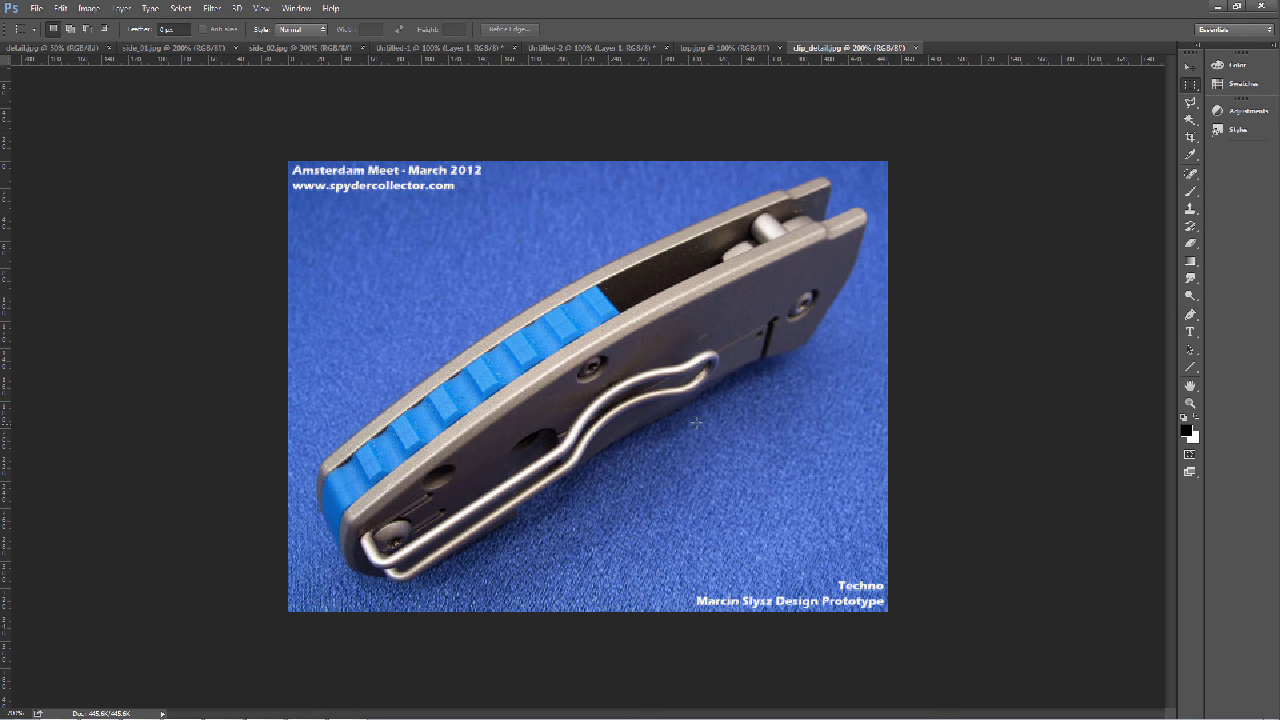
pyautogui.hotkey('alt', 'Tab')
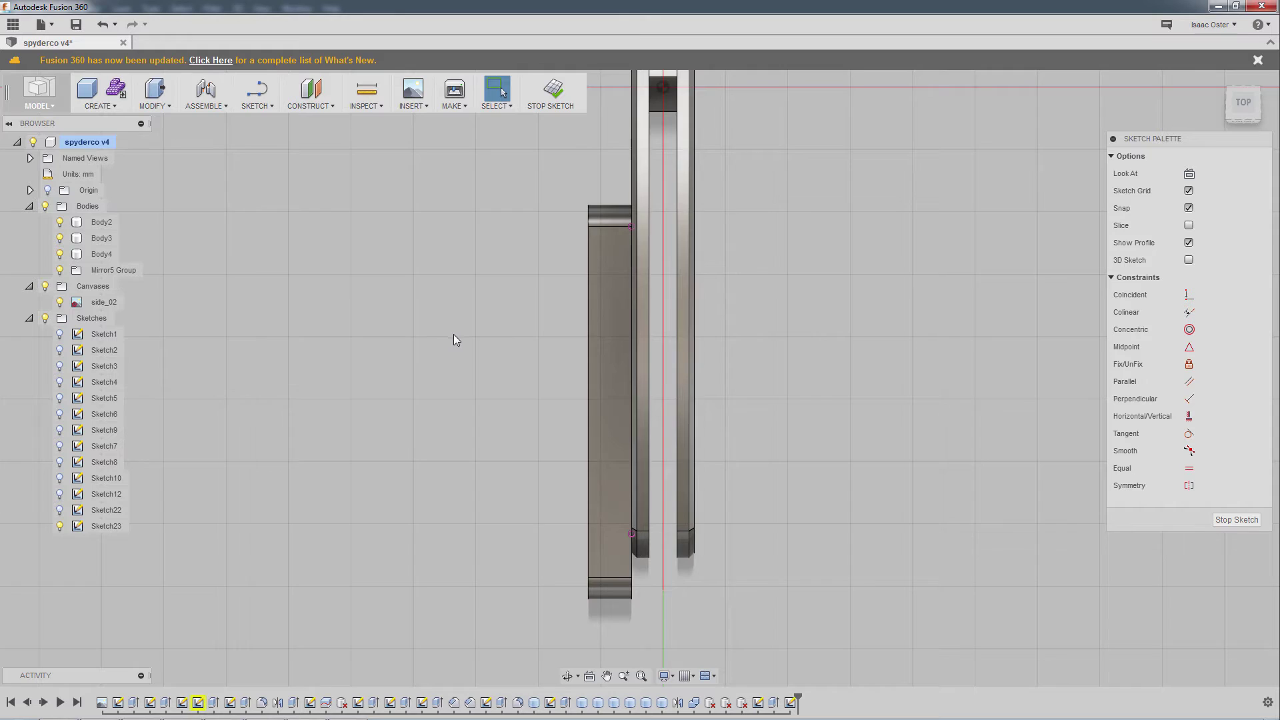
# - Sketch a line about 3 mm outward from the handle's lower end, continued by a vertical line past the clip block's upper end
pyautogui.click(257, 100)
pyautogui.click(273, 140)
pyautogui.scroll(2, 589, 440)
pyautogui.scroll(2, 599, 468)
pyautogui.moveTo(599, 468); pyautogui.dragTo(543, 387, button='middle')
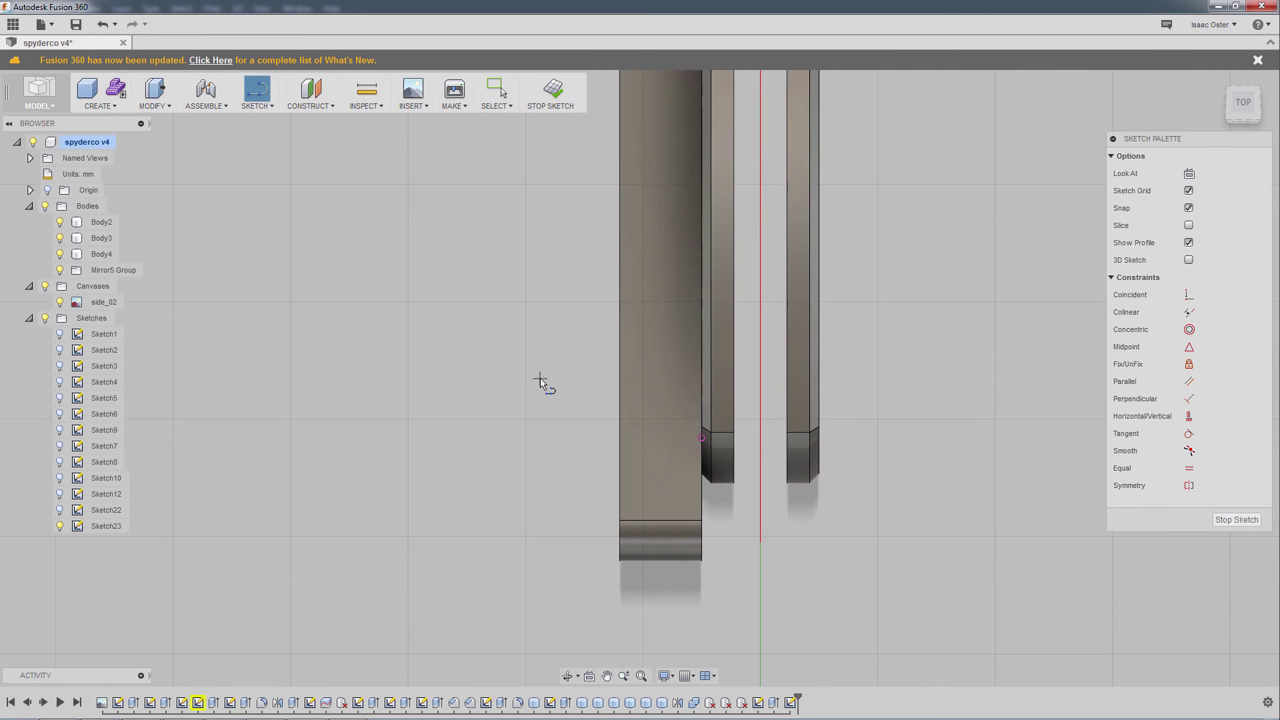
pyautogui.scroll(1, 547, 390)
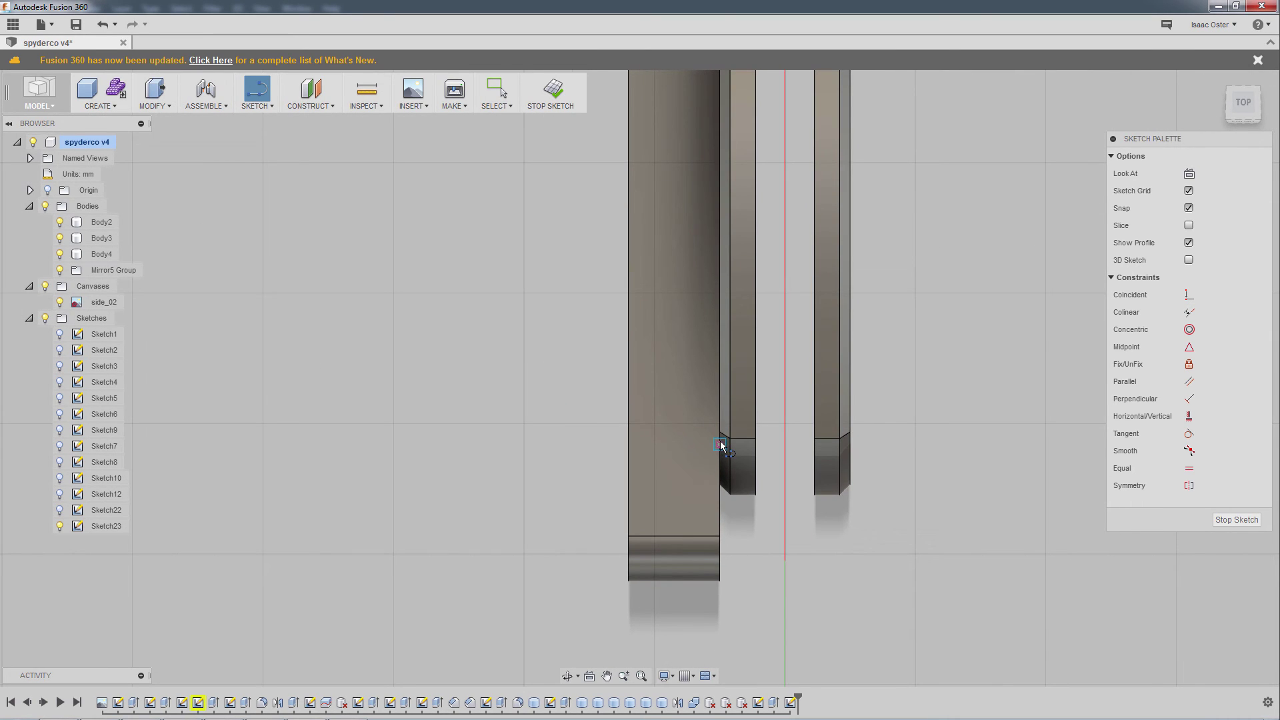
pyautogui.click(720, 442)
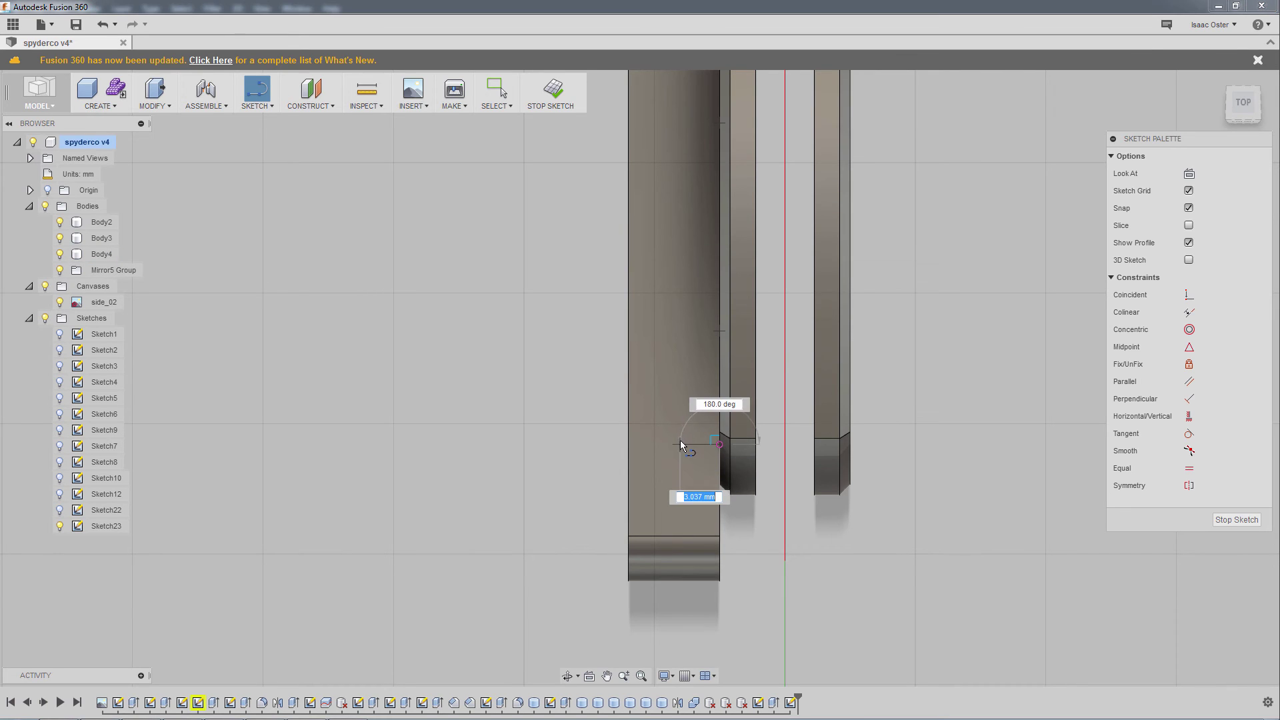
pyautogui.click(680, 440)
pyautogui.moveTo(654, 268); pyautogui.dragTo(665, 493, button='middle')
pyautogui.moveTo(698, 155); pyautogui.dragTo(711, 440, button='middle')
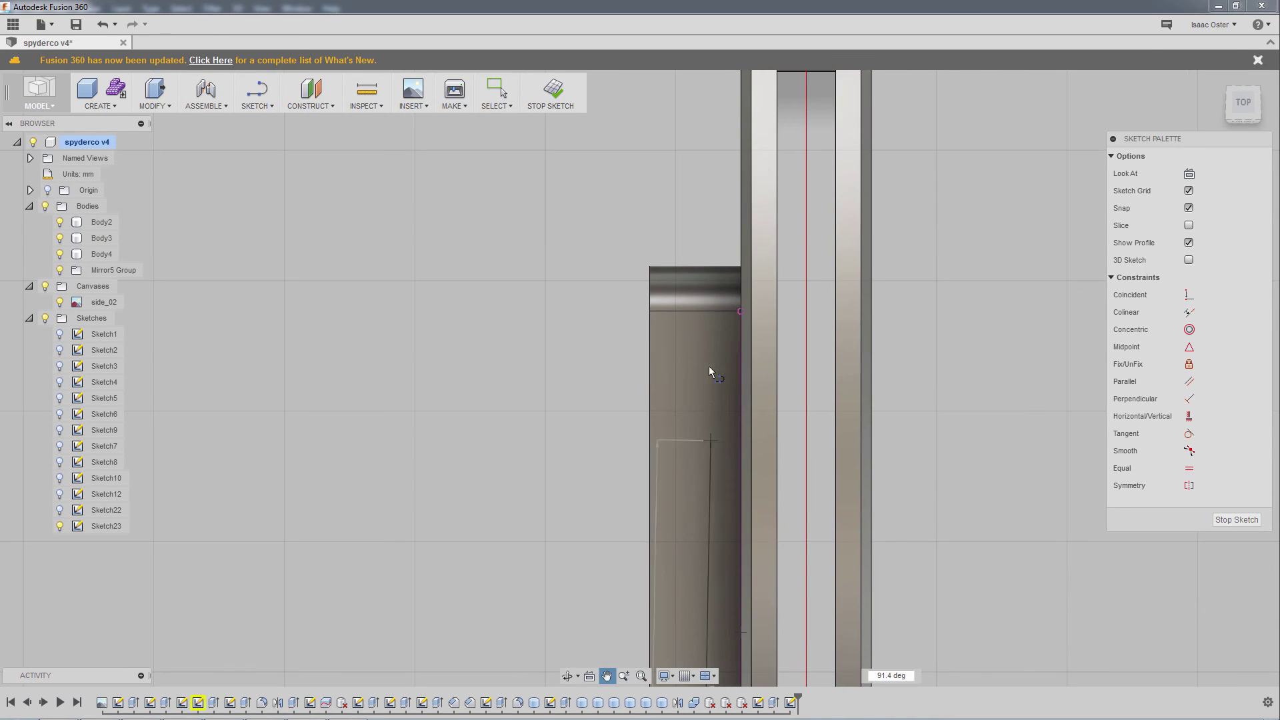
pyautogui.click(701, 252)
pyautogui.rightClick(662, 248)
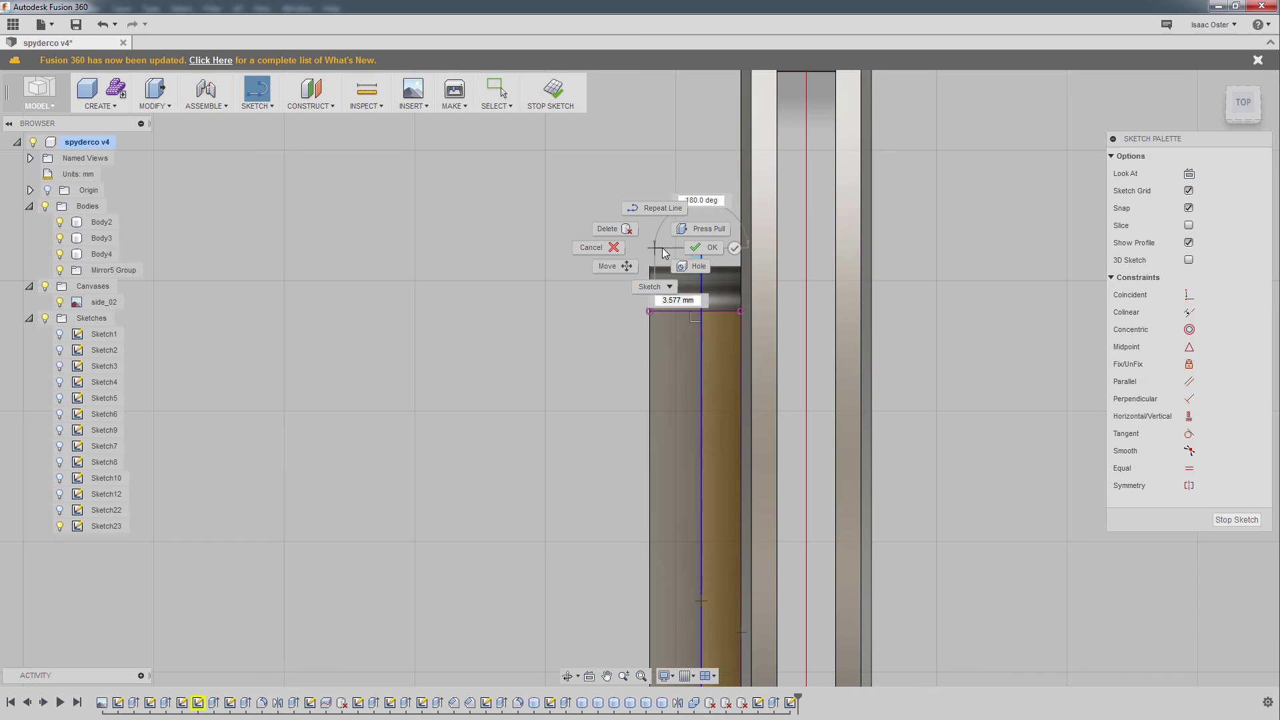
pyautogui.click(704, 247)
# - Delete the projected clip-block edges from the sketch while the bodies are hidden, and show the bodies again
pyautogui.moveTo(679, 331); pyautogui.dragTo(691, 283, button='middle')
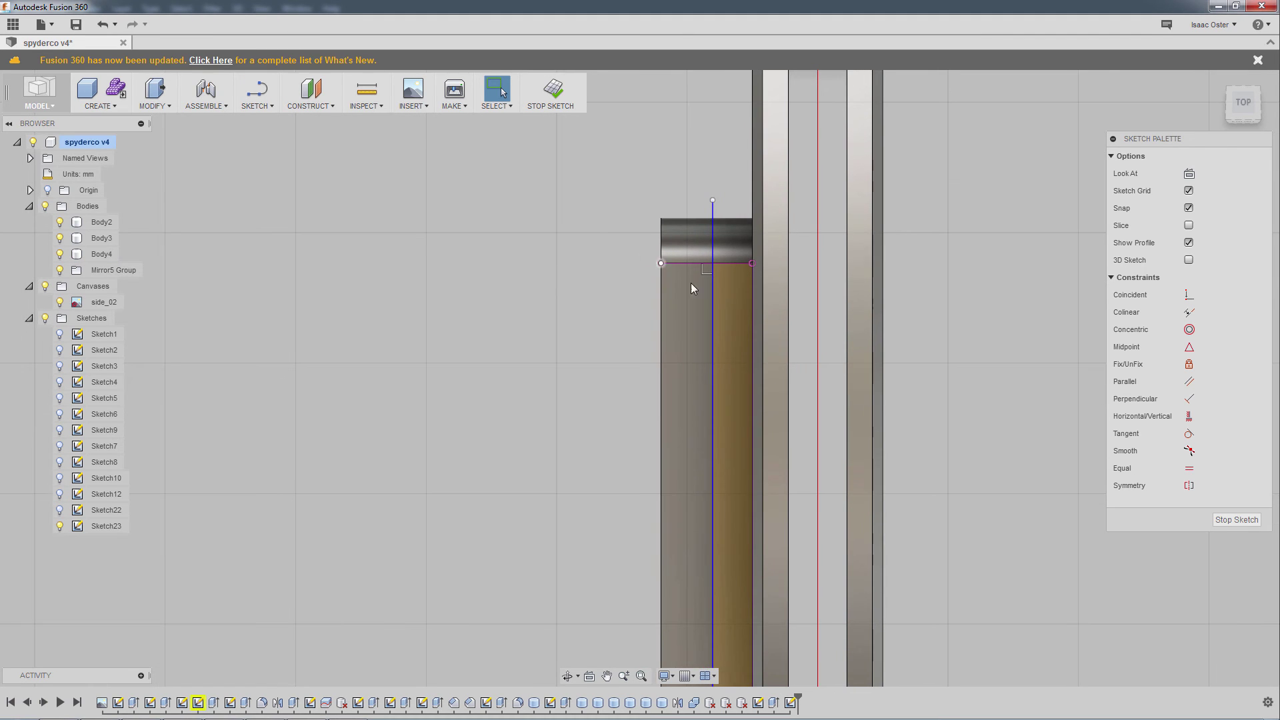
pyautogui.scroll(2, 609, 354)
pyautogui.scroll(-3, 611, 400)
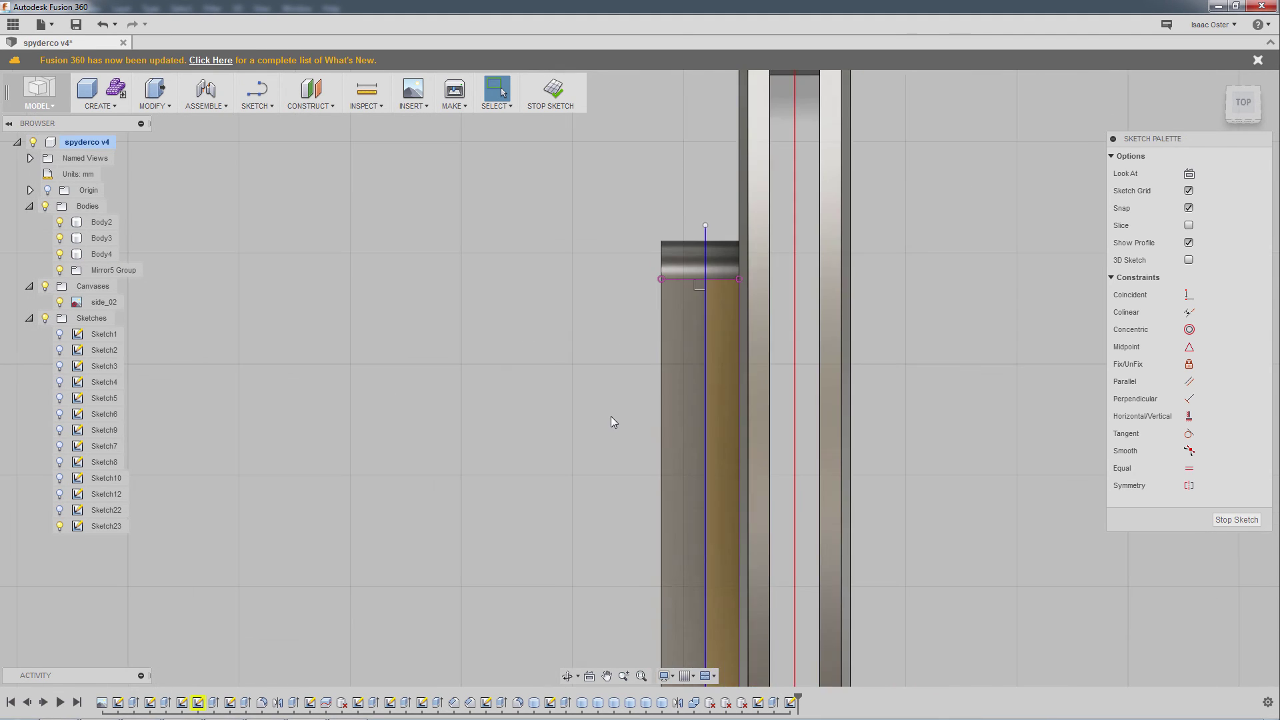
pyautogui.scroll(-3, 613, 423)
pyautogui.scroll(2, 558, 343)
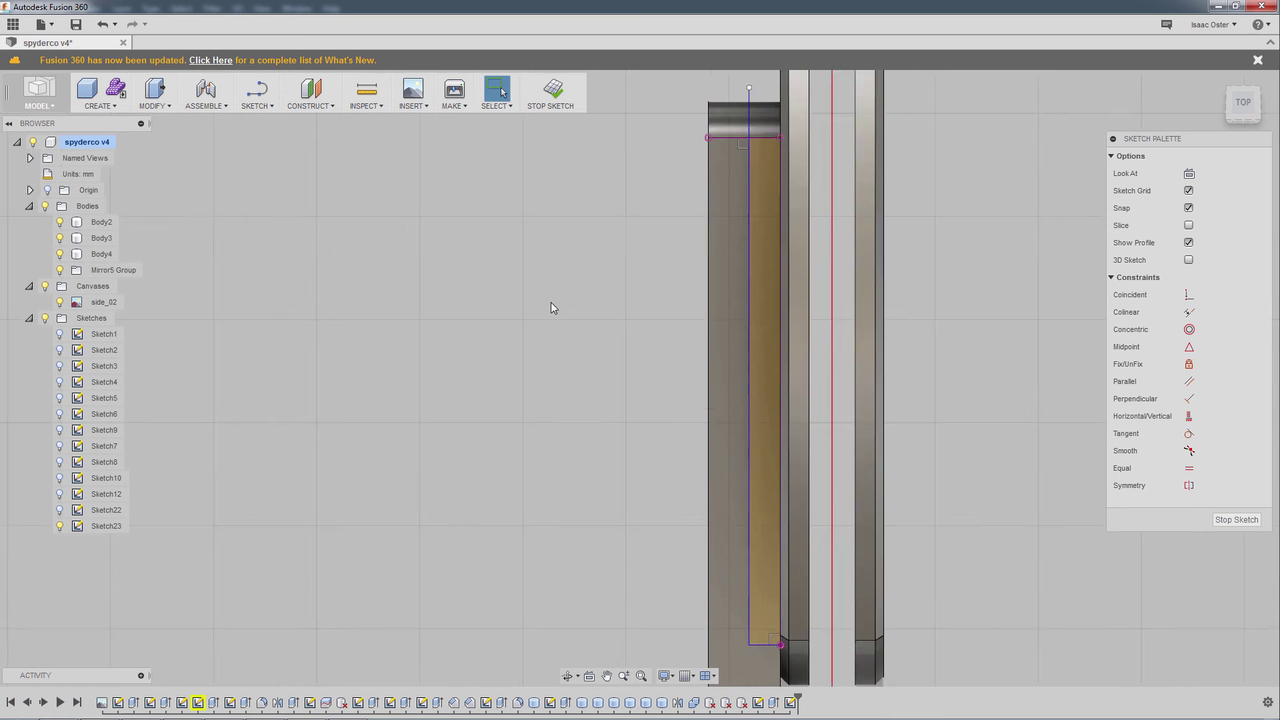
pyautogui.click(257, 106)
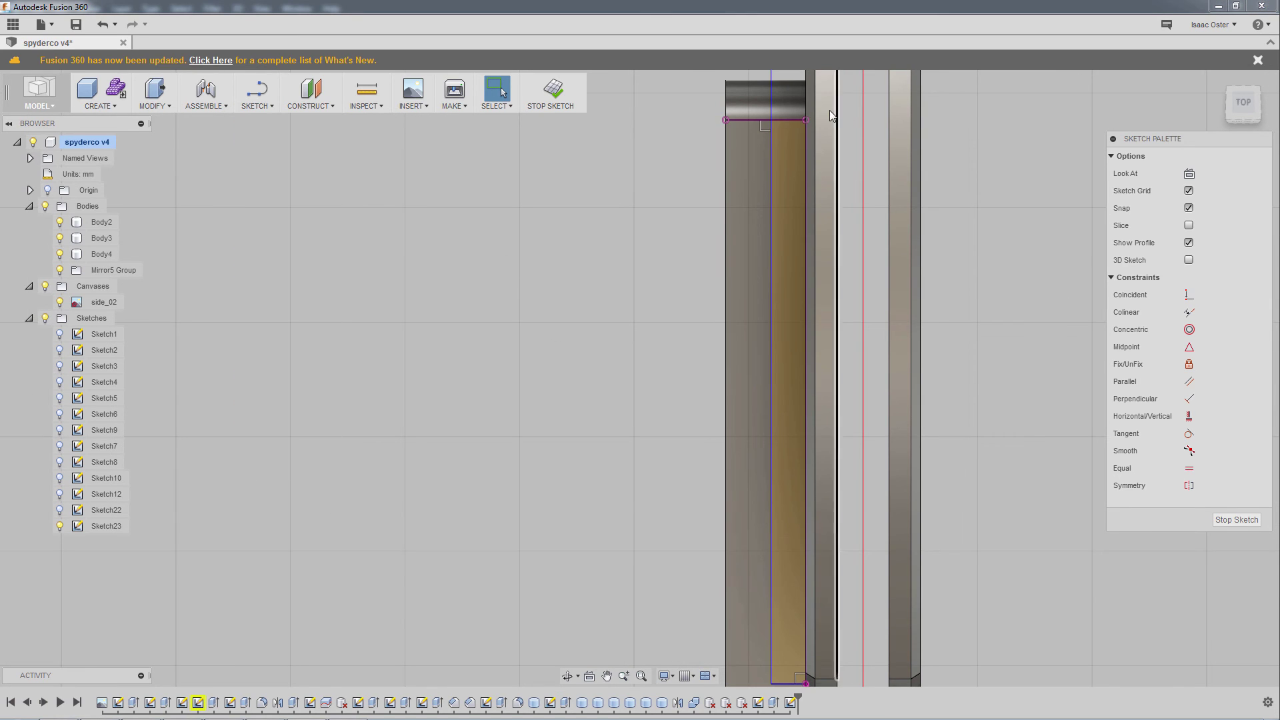
pyautogui.moveTo(796, 450); pyautogui.dragTo(798, 374, button='middle')
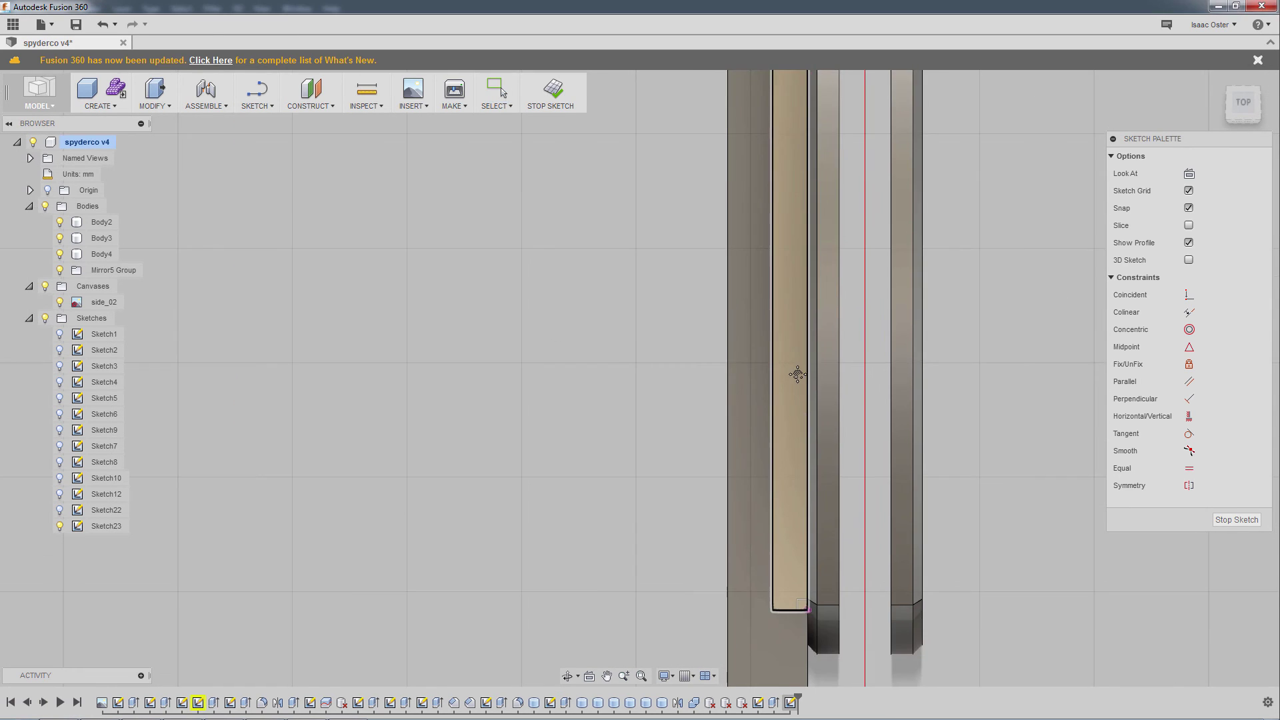
pyautogui.moveTo(808, 295); pyautogui.dragTo(802, 405, button='middle')
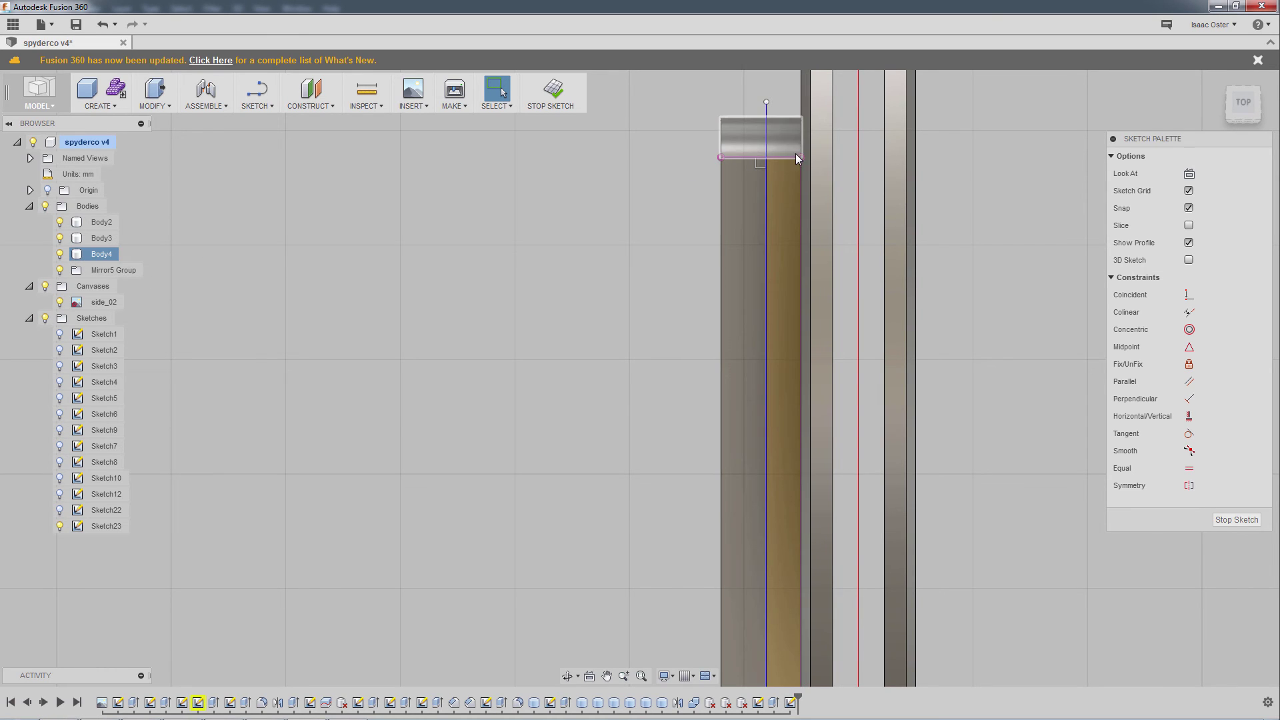
pyautogui.click(44, 206)
pyautogui.click(727, 160)
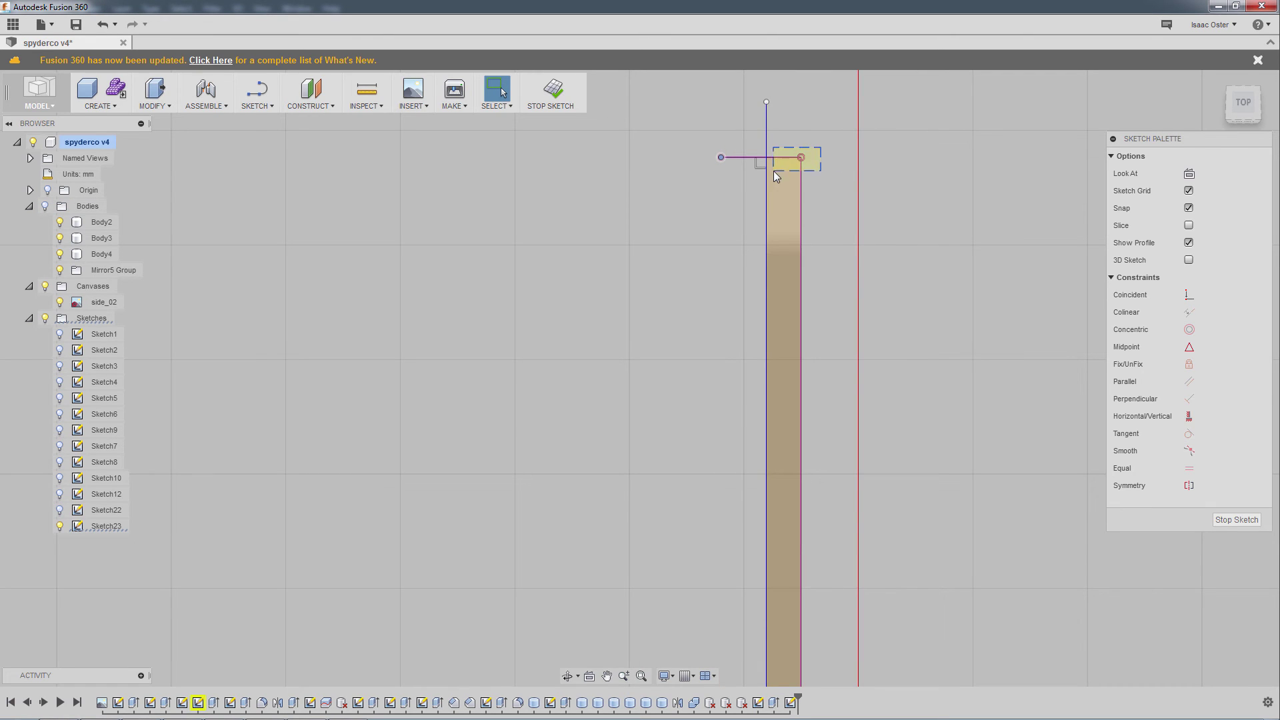
pyautogui.press('Delete')
pyautogui.moveTo(839, 348)
pyautogui.mouseDown(button='middle')
pyautogui.moveTo(813, 136)
pyautogui.moveTo(822, 320)
pyautogui.mouseUp(button='middle')
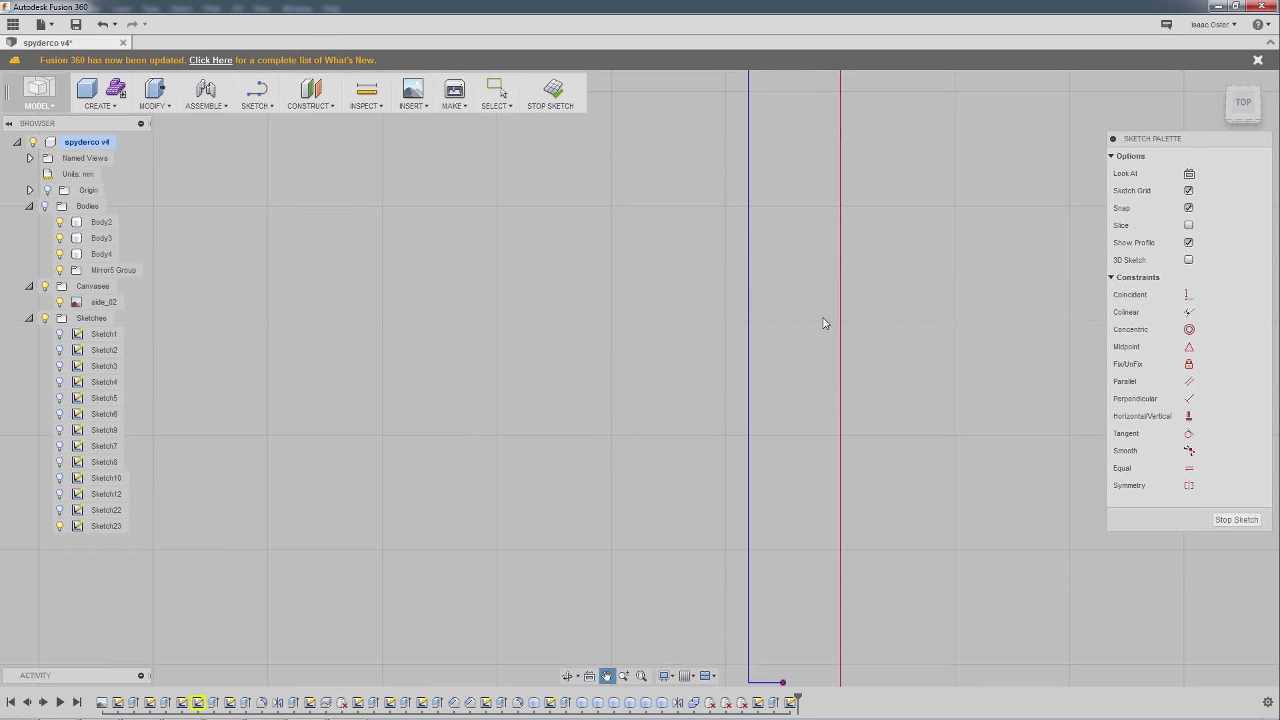
pyautogui.click(44, 205)
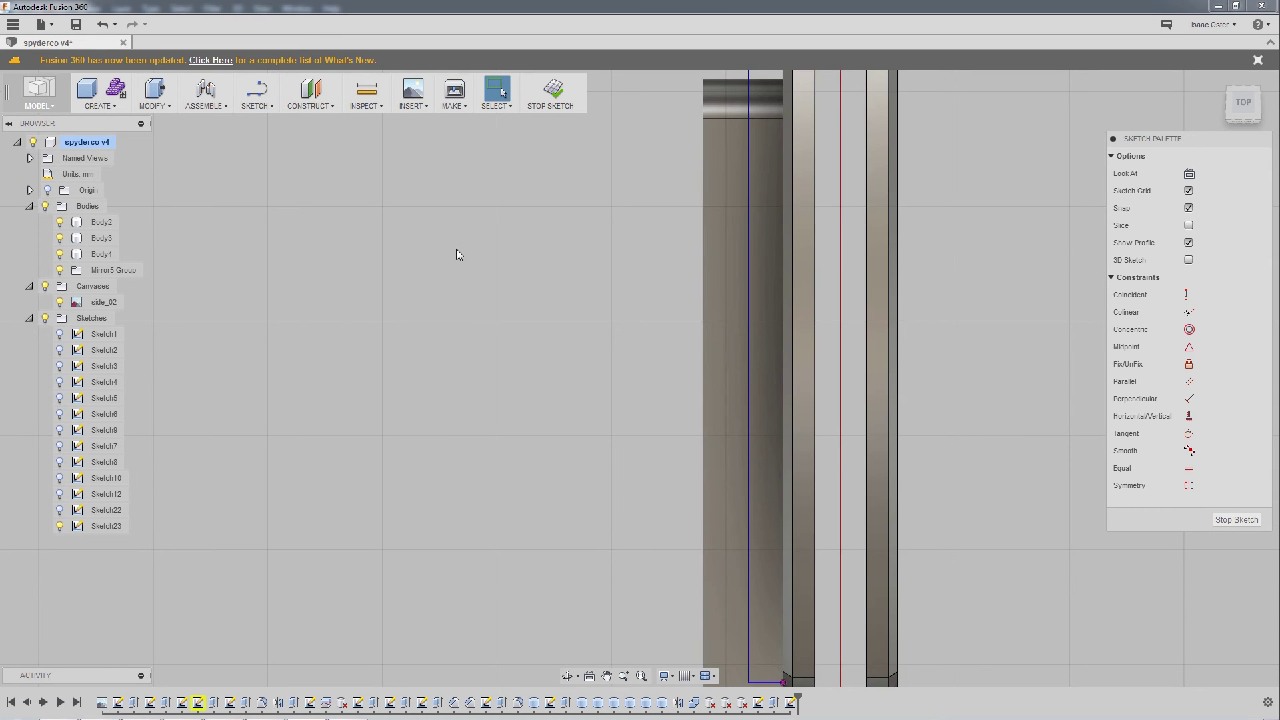
# - Check clip_detail.jpg in Photoshop, return to Fusion 360 and draw a 3-point arc on the long vertical line, bulging toward the handle
pyautogui.moveTo(456, 251); pyautogui.dragTo(448, 290, button='middle')
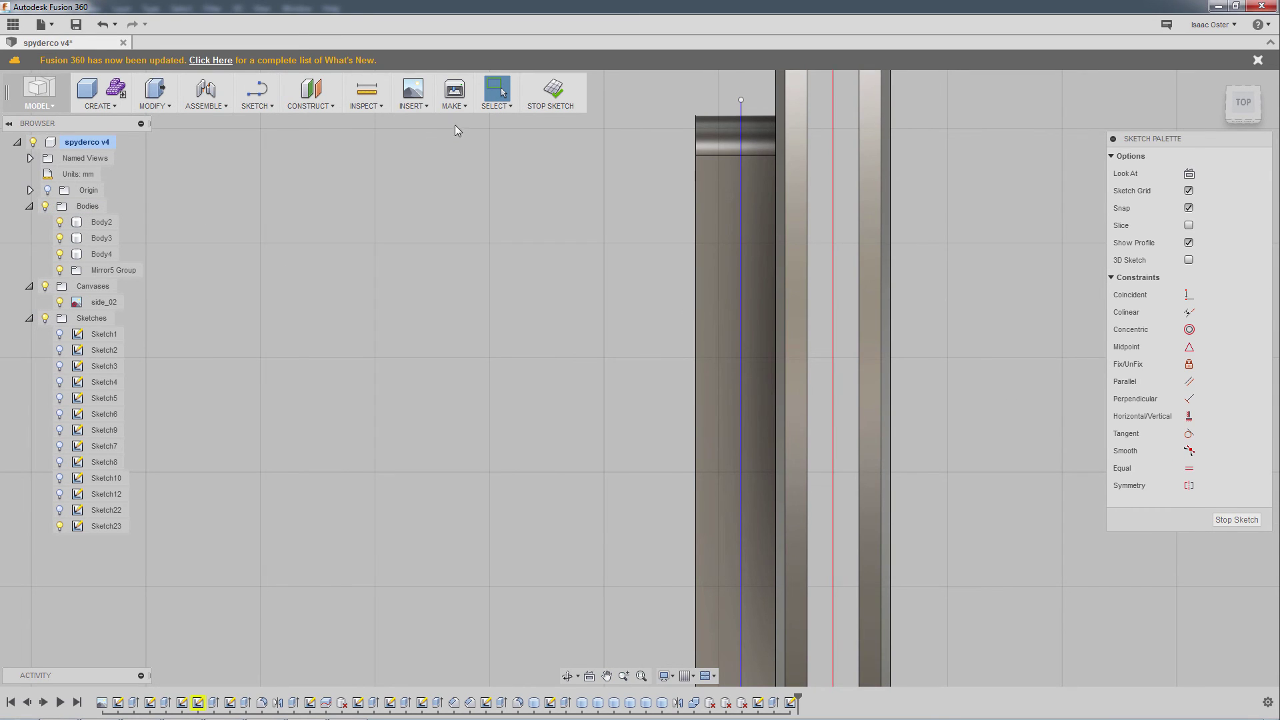
pyautogui.click(255, 107)
pyautogui.moveTo(264, 182)
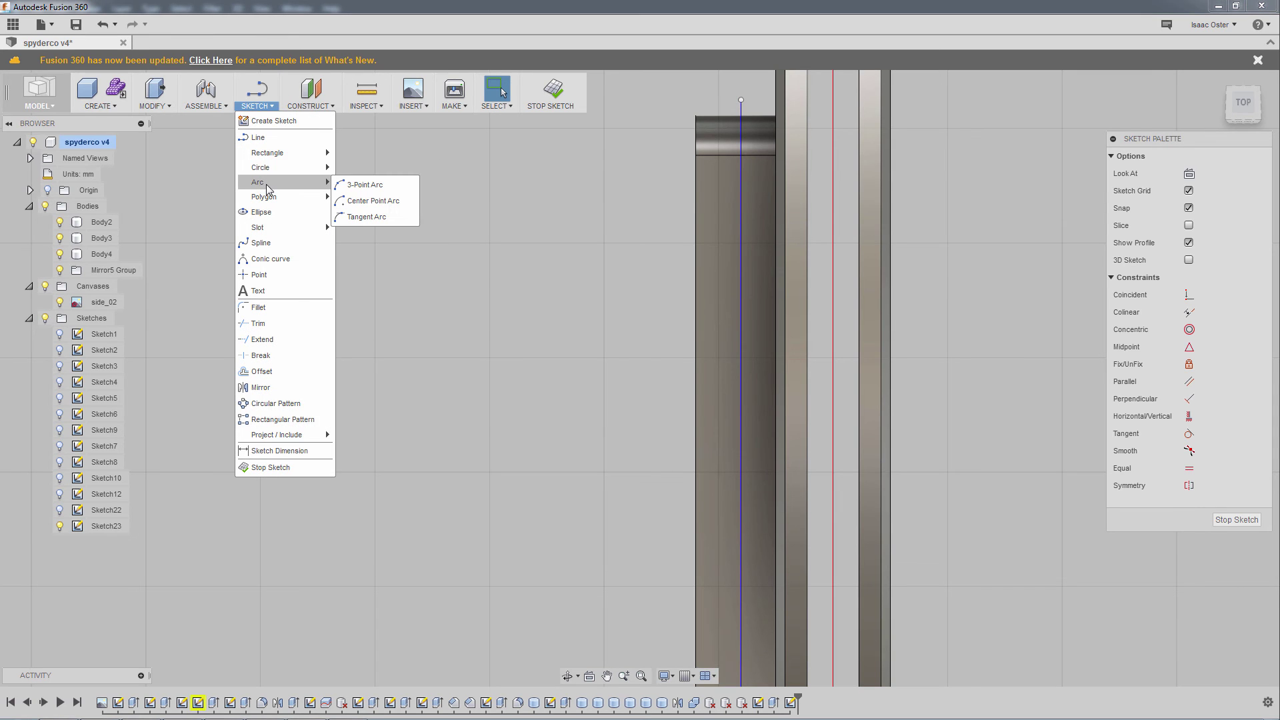
pyautogui.click(358, 192)
pyautogui.moveTo(642, 326)
pyautogui.mouseDown(button='middle')
pyautogui.moveTo(631, 294)
pyautogui.moveTo(652, 274)
pyautogui.moveTo(670, 312)
pyautogui.moveTo(683, 273)
pyautogui.mouseUp(button='middle')
pyautogui.hotkey('alt', 'Tab')
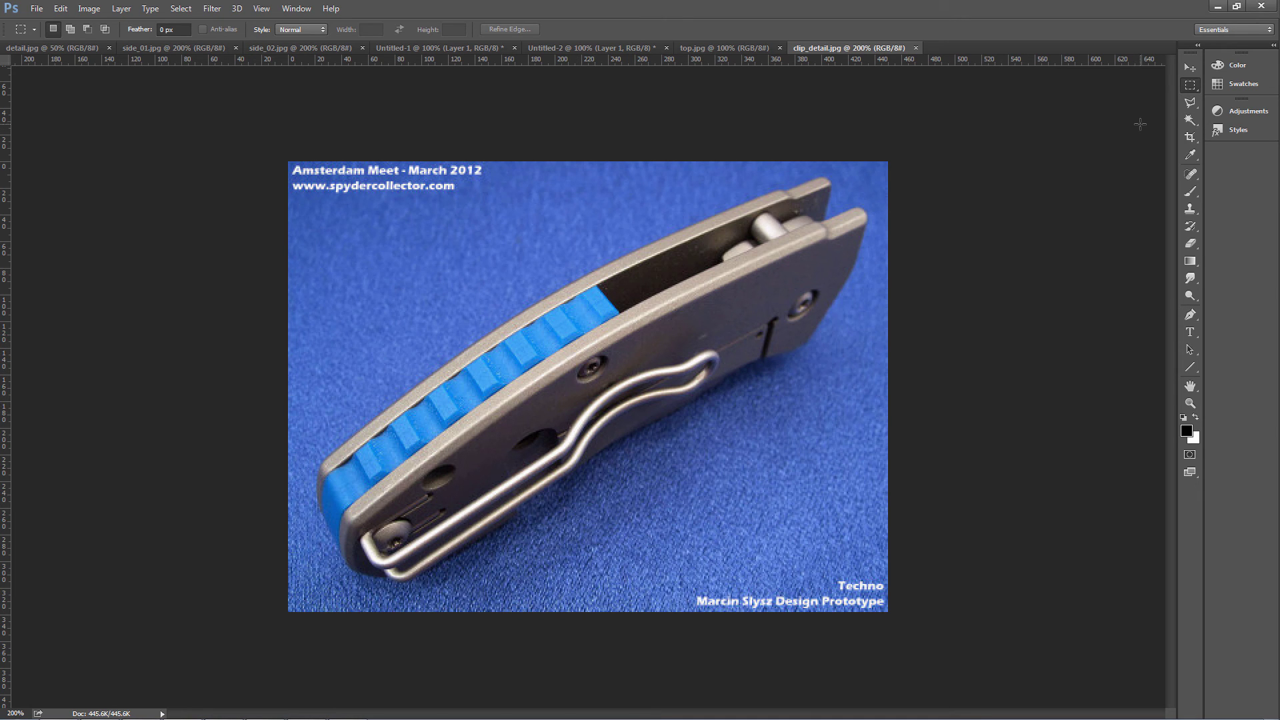
pyautogui.click(1217, 5)
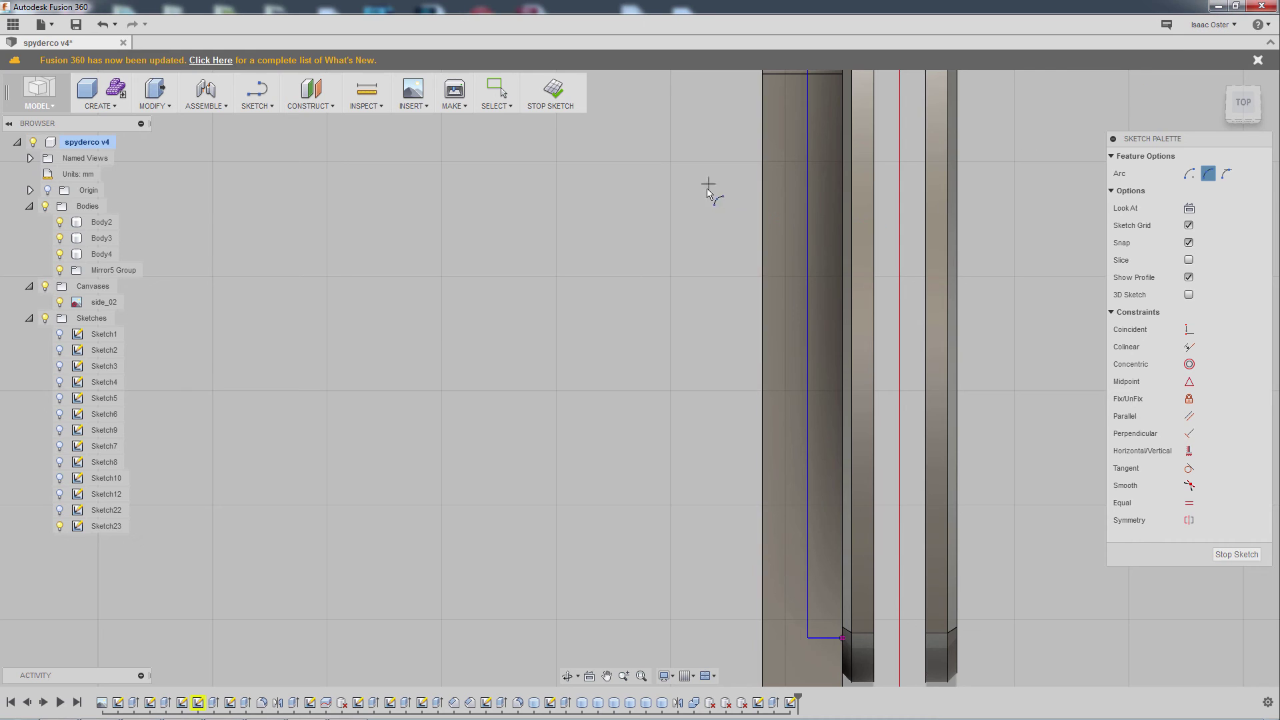
pyautogui.moveTo(712, 192)
pyautogui.mouseDown(button='middle')
pyautogui.moveTo(760, 197)
pyautogui.moveTo(741, 241)
pyautogui.mouseUp(button='middle')
pyautogui.scroll(-1, 773, 215)
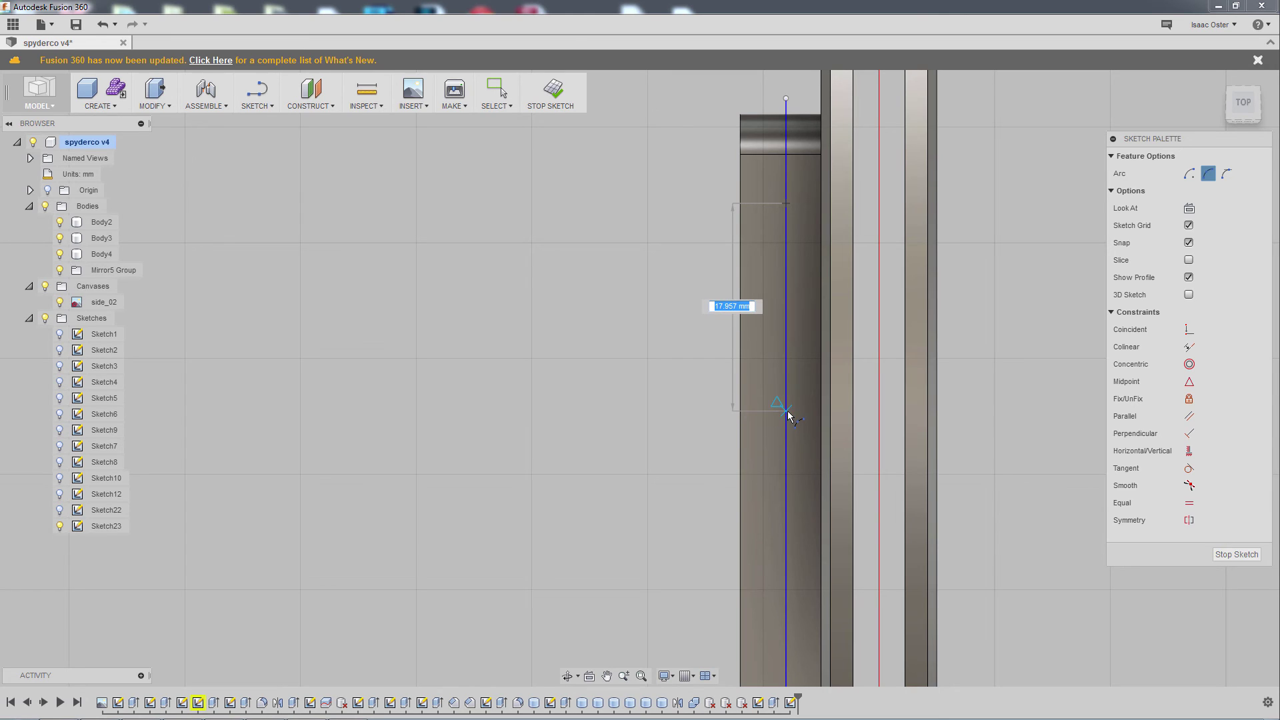
pyautogui.click(786, 438)
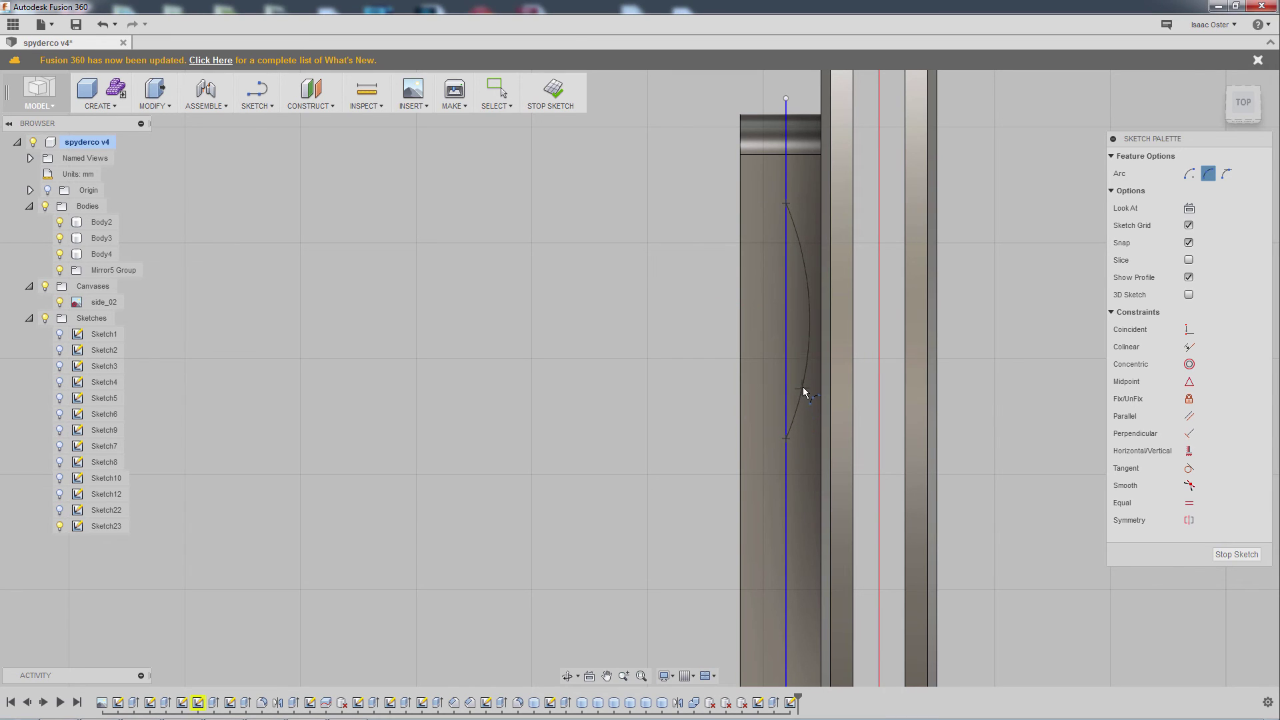
pyautogui.click(806, 386)
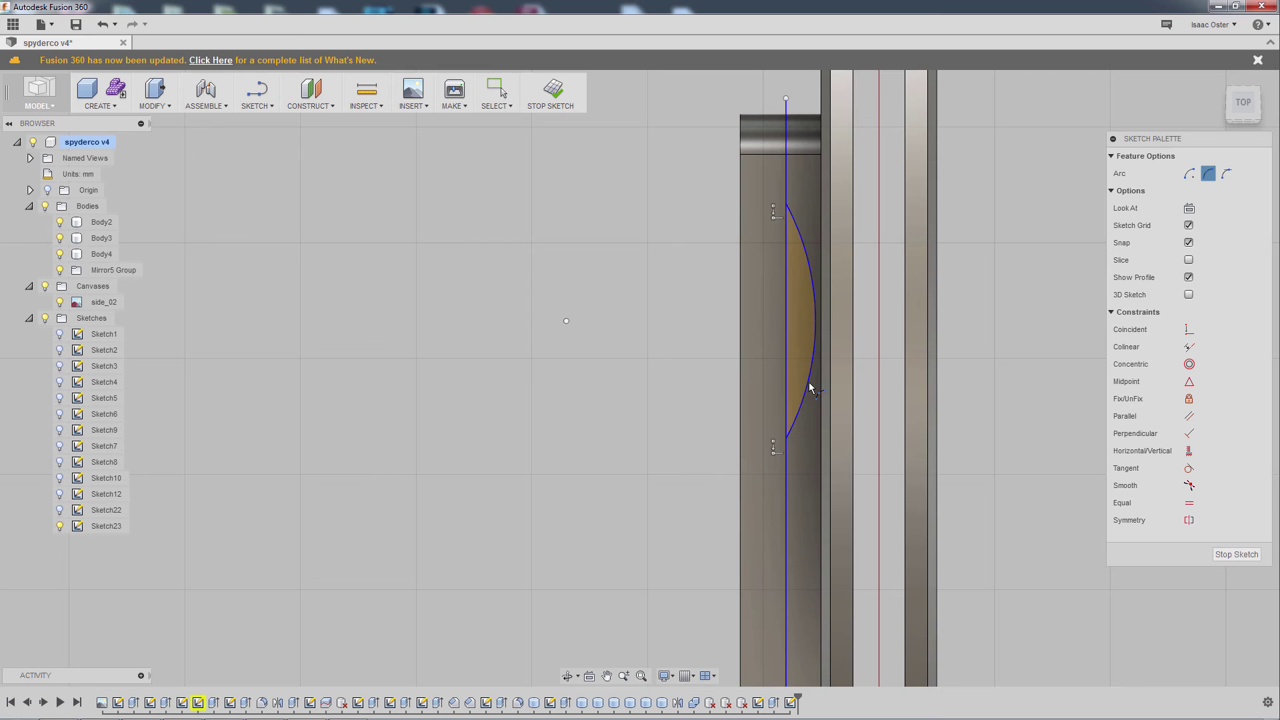
pyautogui.rightClick(959, 366)
pyautogui.click(998, 367)
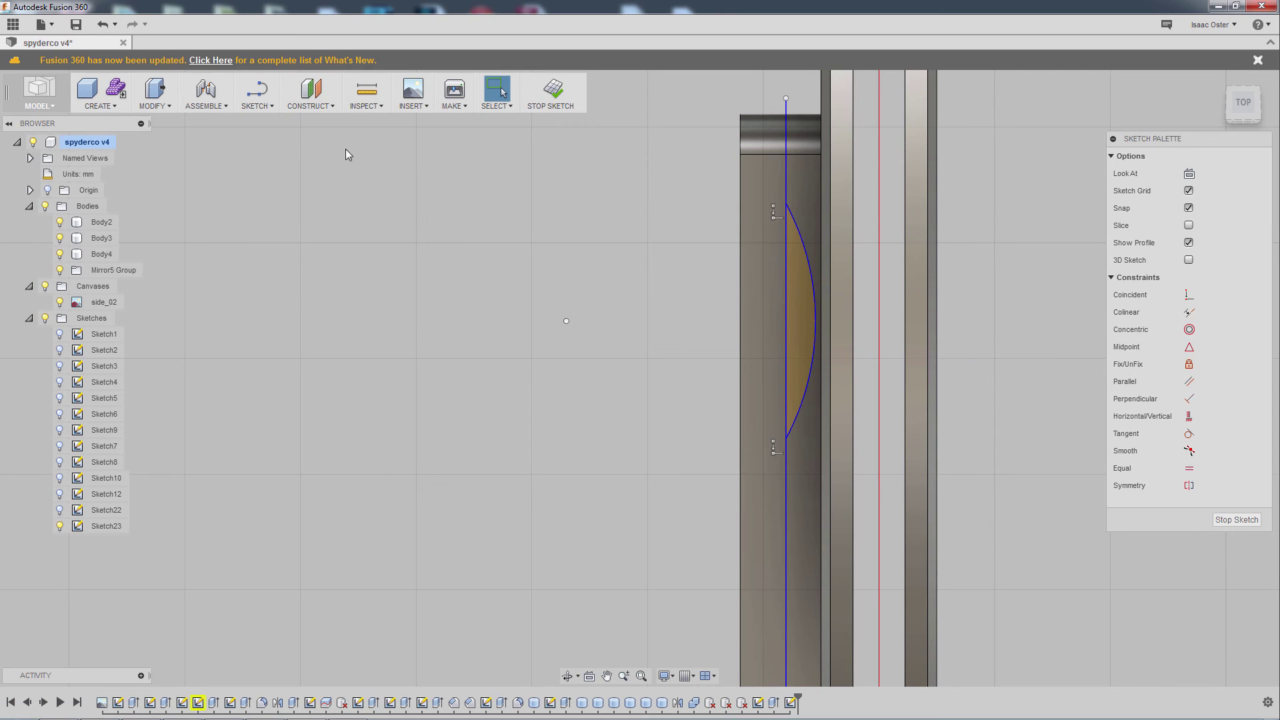
# - Trim the vertical line segment between the arc's endpoints and finish the sketch
pyautogui.click(257, 105)
pyautogui.click(273, 324)
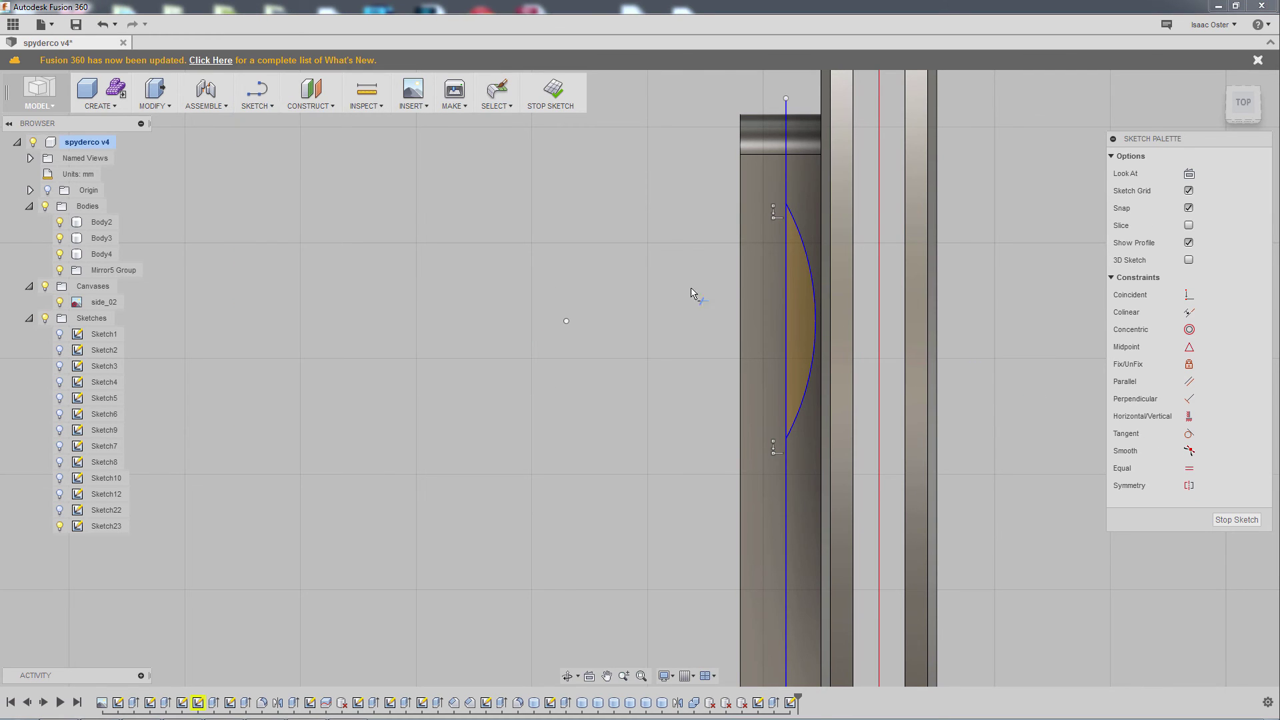
pyautogui.click(785, 301)
pyautogui.press('Delete')
pyautogui.moveTo(625, 374)
pyautogui.mouseDown(button='middle')
pyautogui.moveTo(600, 403)
pyautogui.moveTo(602, 172)
pyautogui.moveTo(606, 306)
pyautogui.moveTo(651, 256)
pyautogui.mouseUp(button='middle')
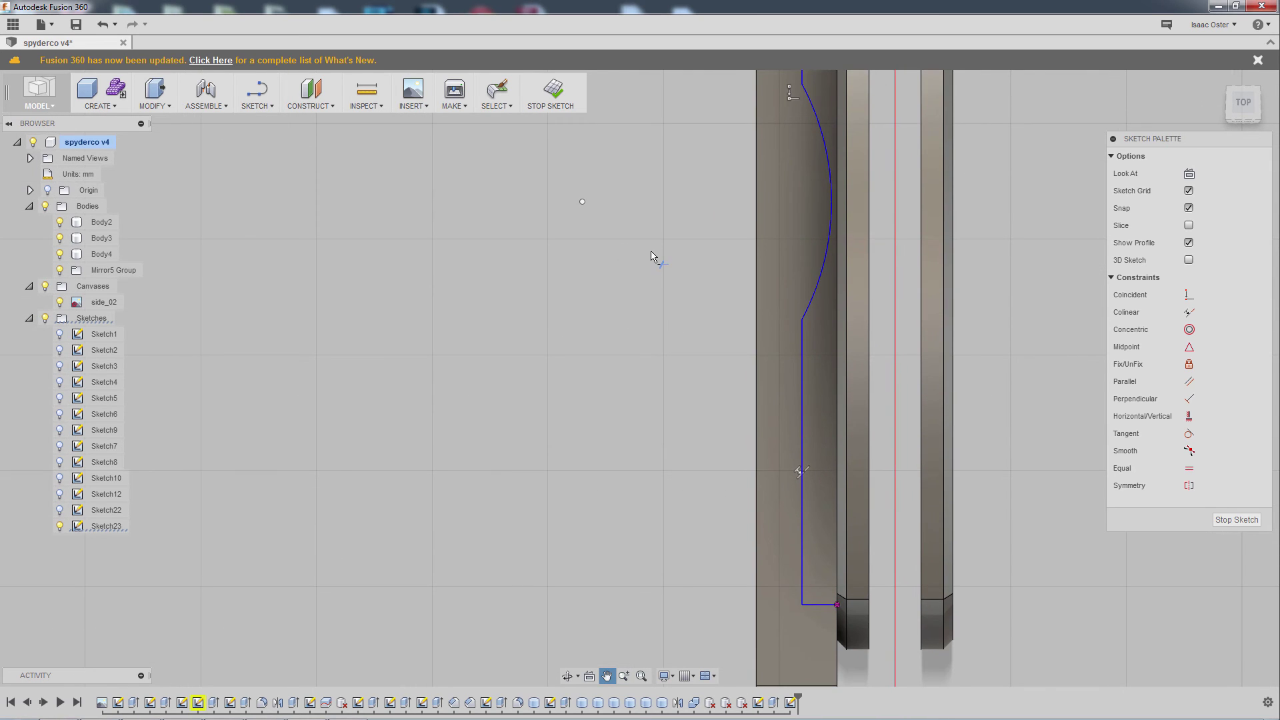
pyautogui.click(555, 93)
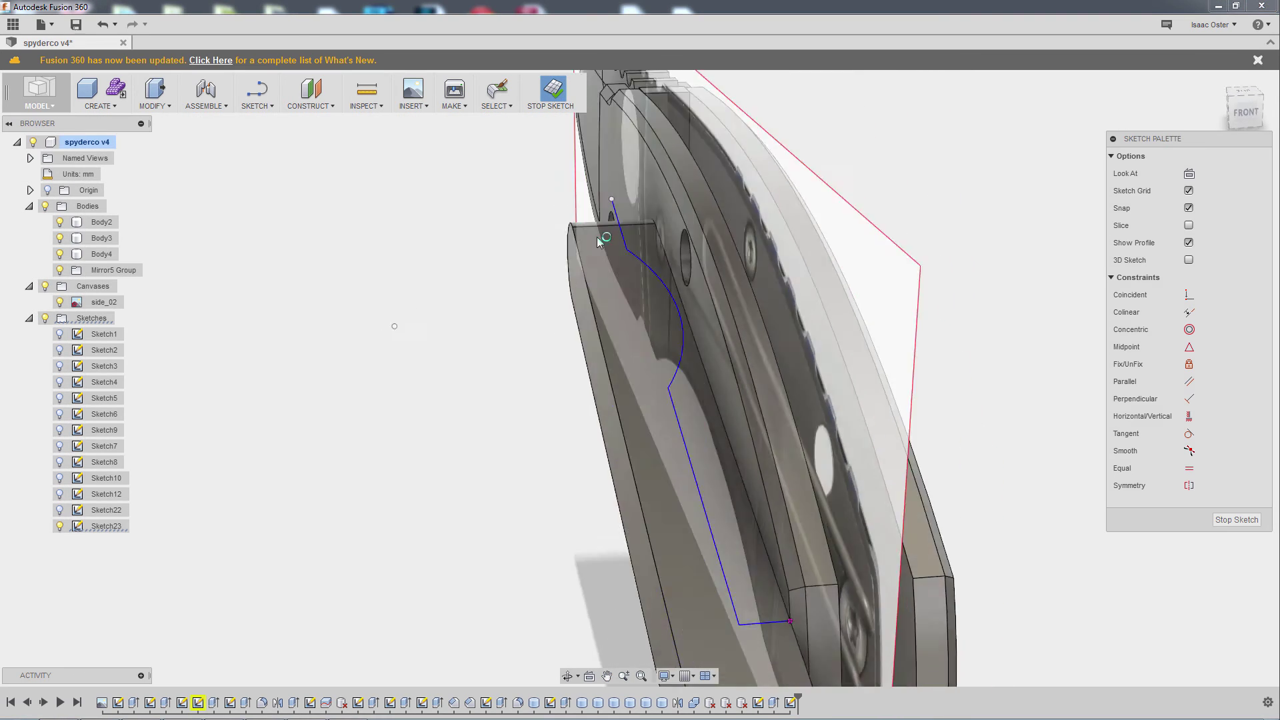
pyautogui.keyDown('shift'); pyautogui.moveTo(514, 420); pyautogui.dragTo(651, 490, button='middle'); pyautogui.keyUp('shift')
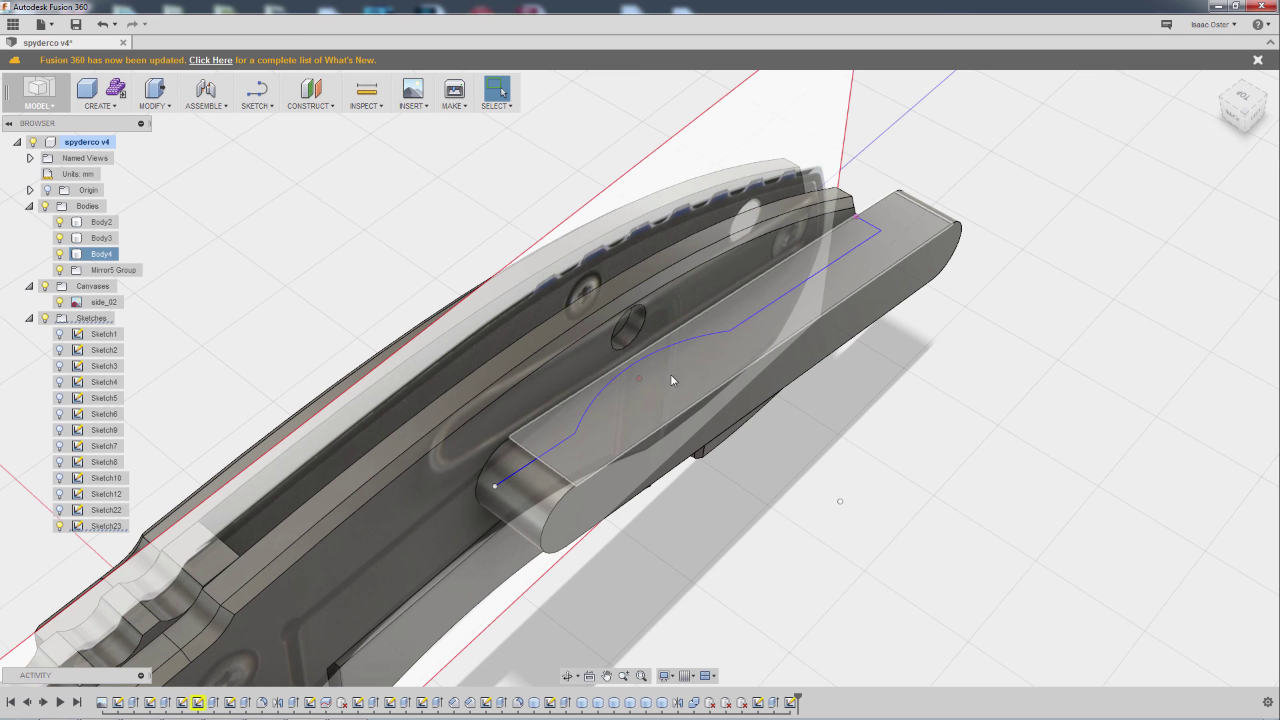
pyautogui.click(157, 100)
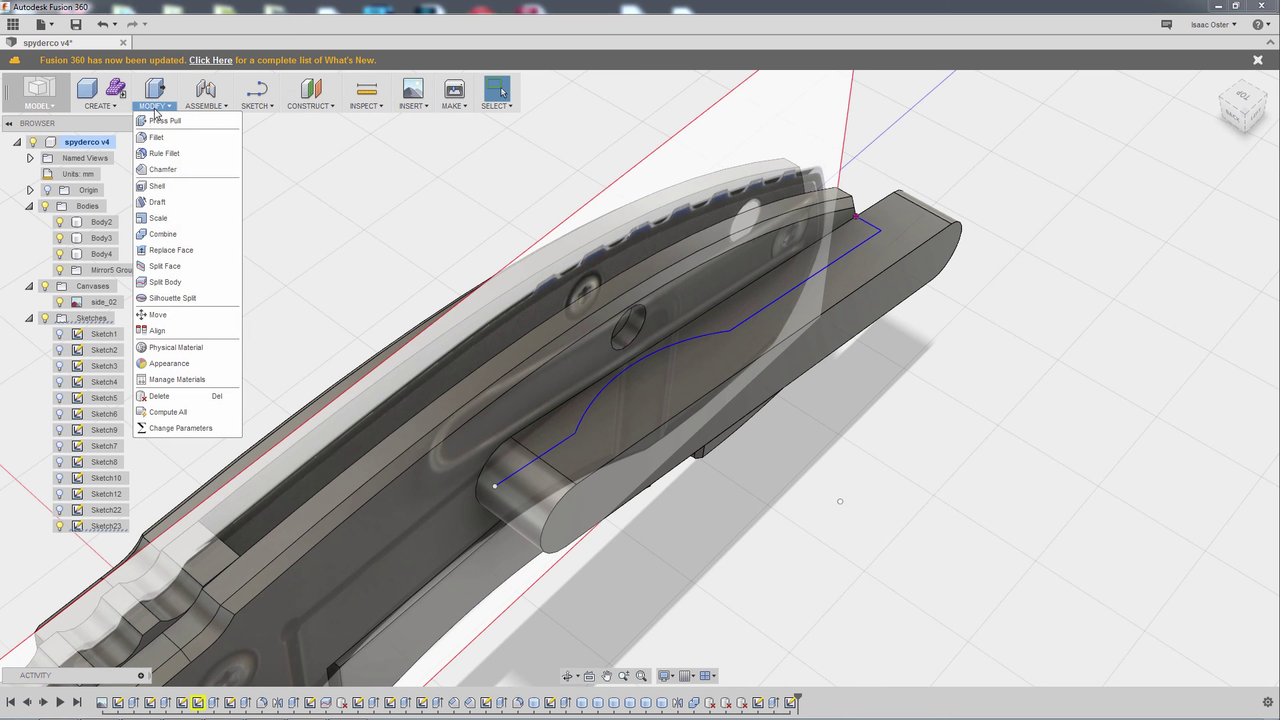
pyautogui.click(179, 266)
pyautogui.click(900, 224)
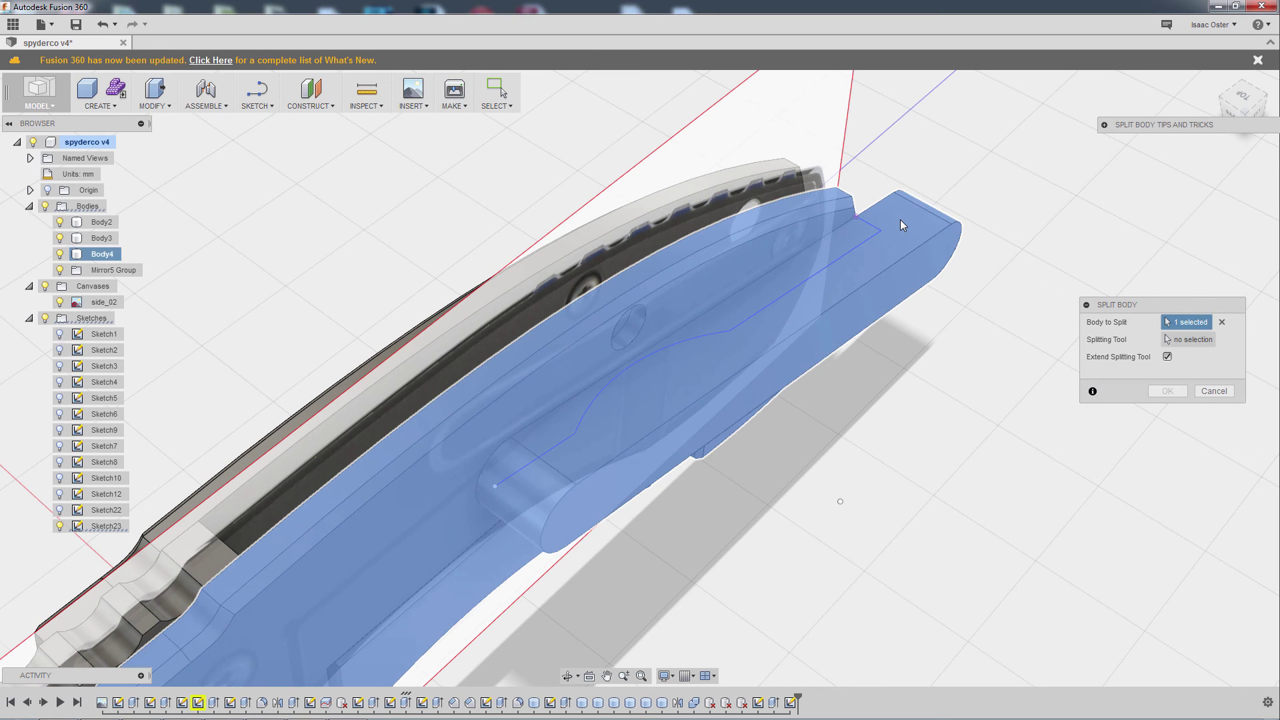
pyautogui.keyDown('shift'); pyautogui.moveTo(912, 394); pyautogui.dragTo(960, 354, button='middle'); pyautogui.keyUp('shift')
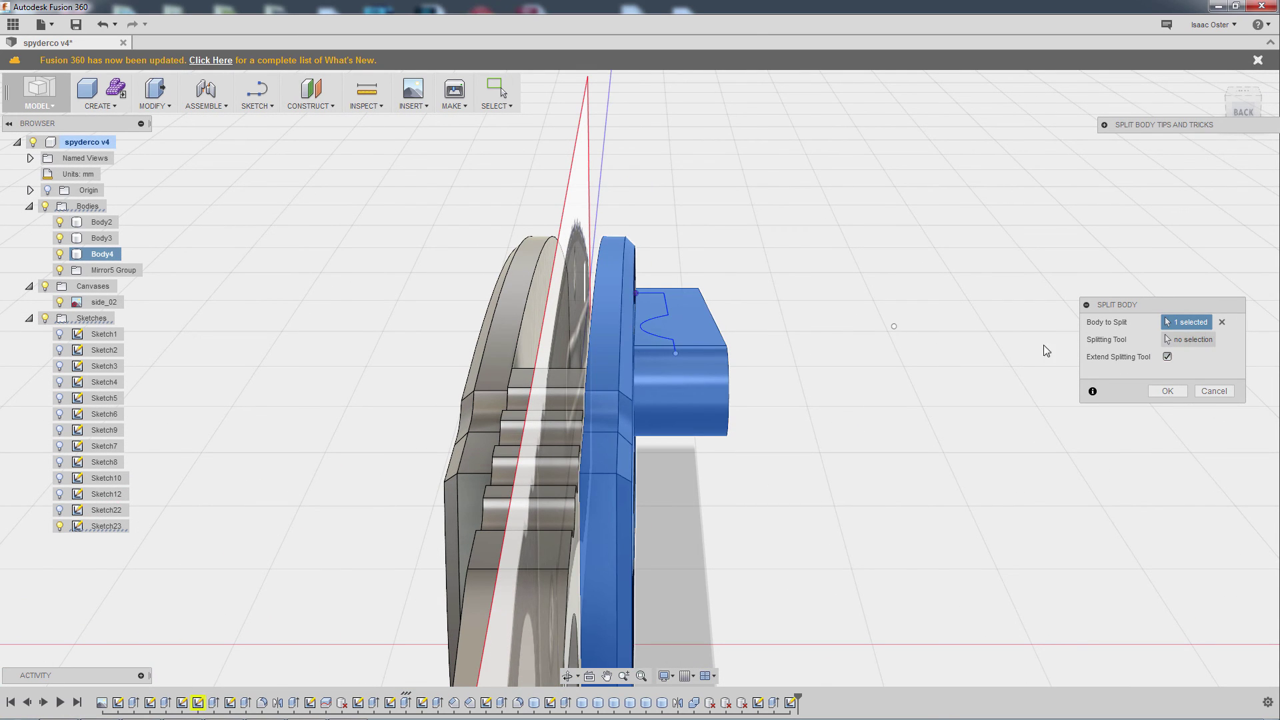
pyautogui.keyDown('shift'); pyautogui.moveTo(921, 388); pyautogui.dragTo(912, 386, button='middle'); pyautogui.keyUp('shift')
pyautogui.click(1210, 392)
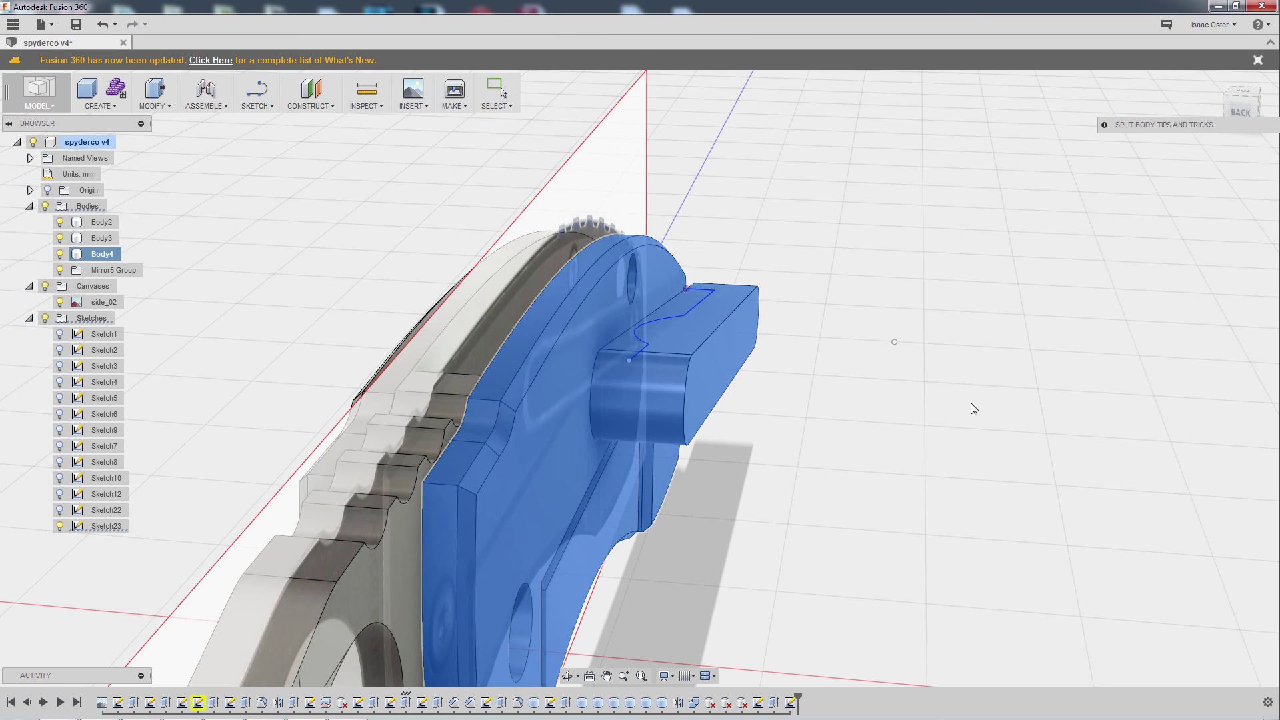
# - Edit the 7 mm clip extrusion and set its operation to New Body instead of Join
pyautogui.click(774, 702)
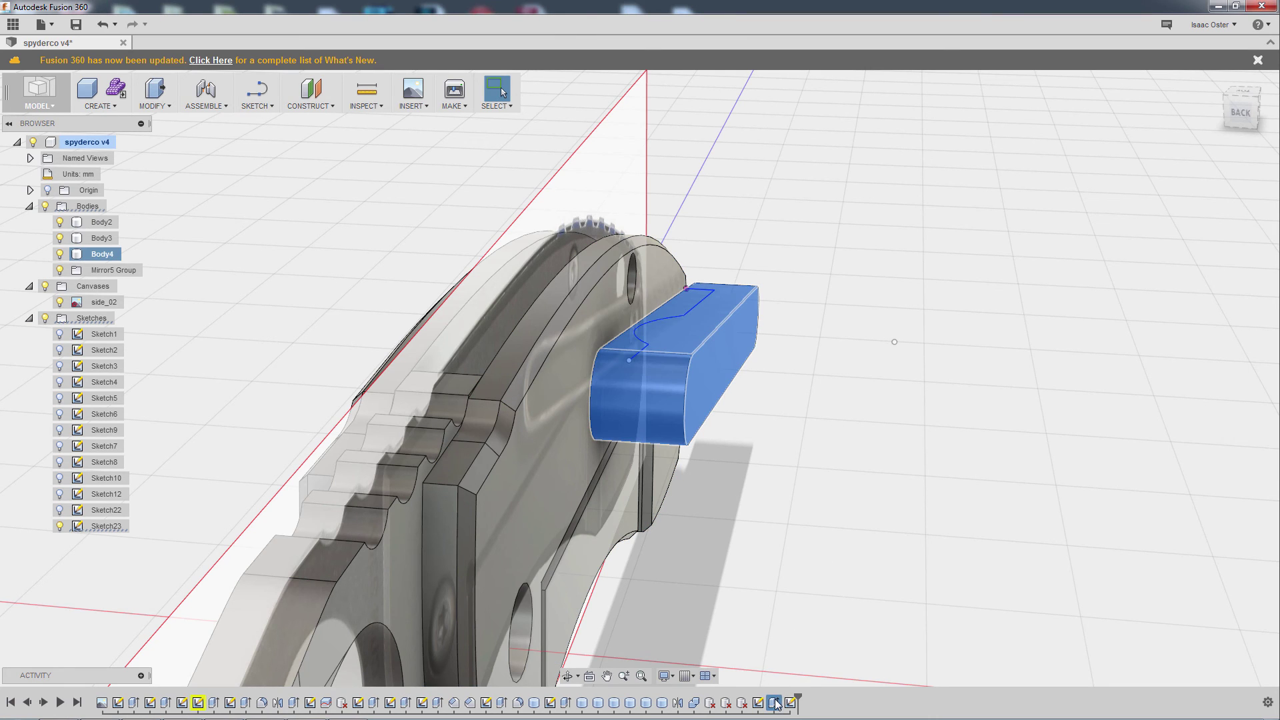
pyautogui.rightClick(774, 702)
pyautogui.click(810, 607)
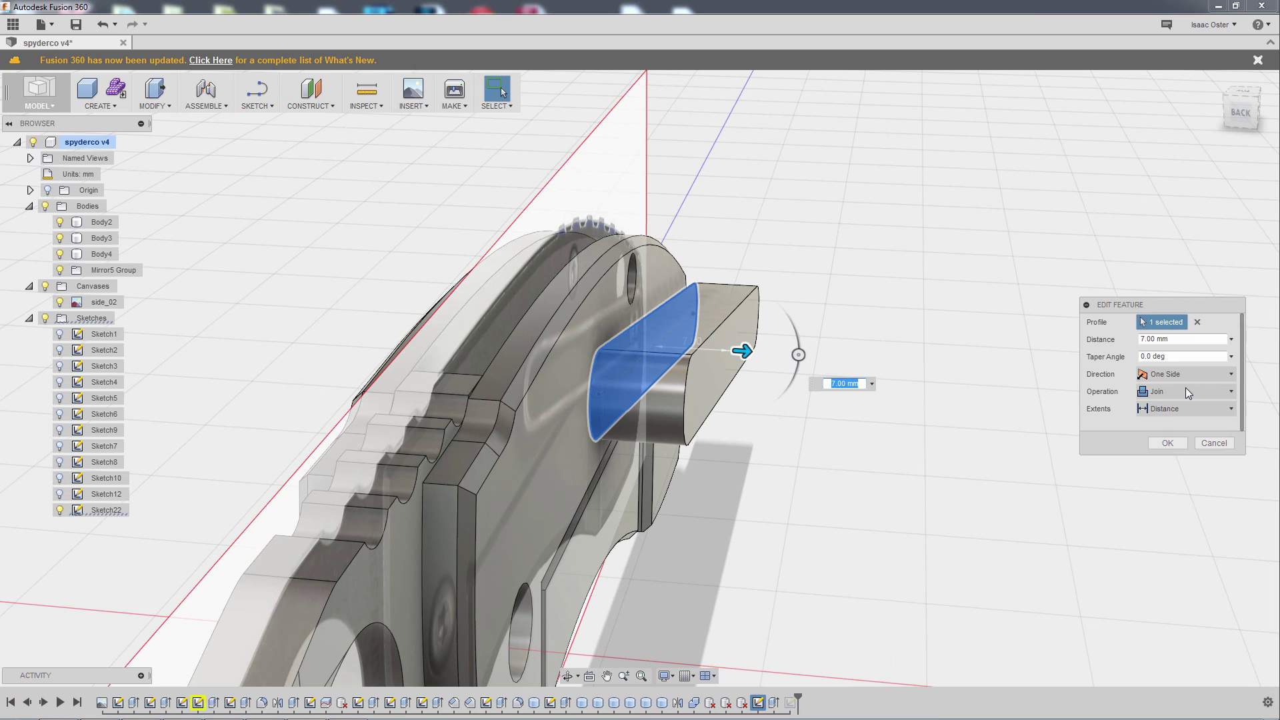
pyautogui.click(1156, 394)
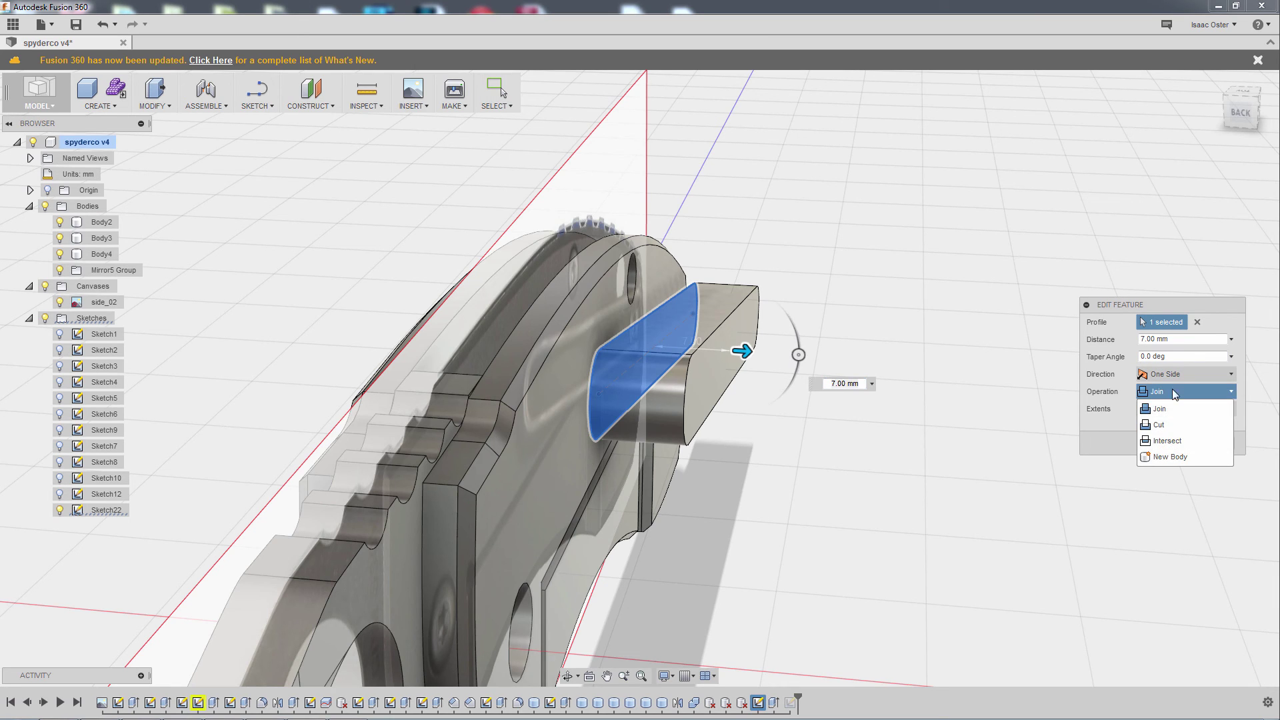
pyautogui.click(1166, 442)
pyautogui.click(1175, 444)
# - Split the clip block body using the sketched side profile as the splitting tool, with the splitting tool extended
pyautogui.keyDown('shift'); pyautogui.moveTo(957, 477); pyautogui.dragTo(909, 477, button='middle'); pyautogui.keyUp('shift')
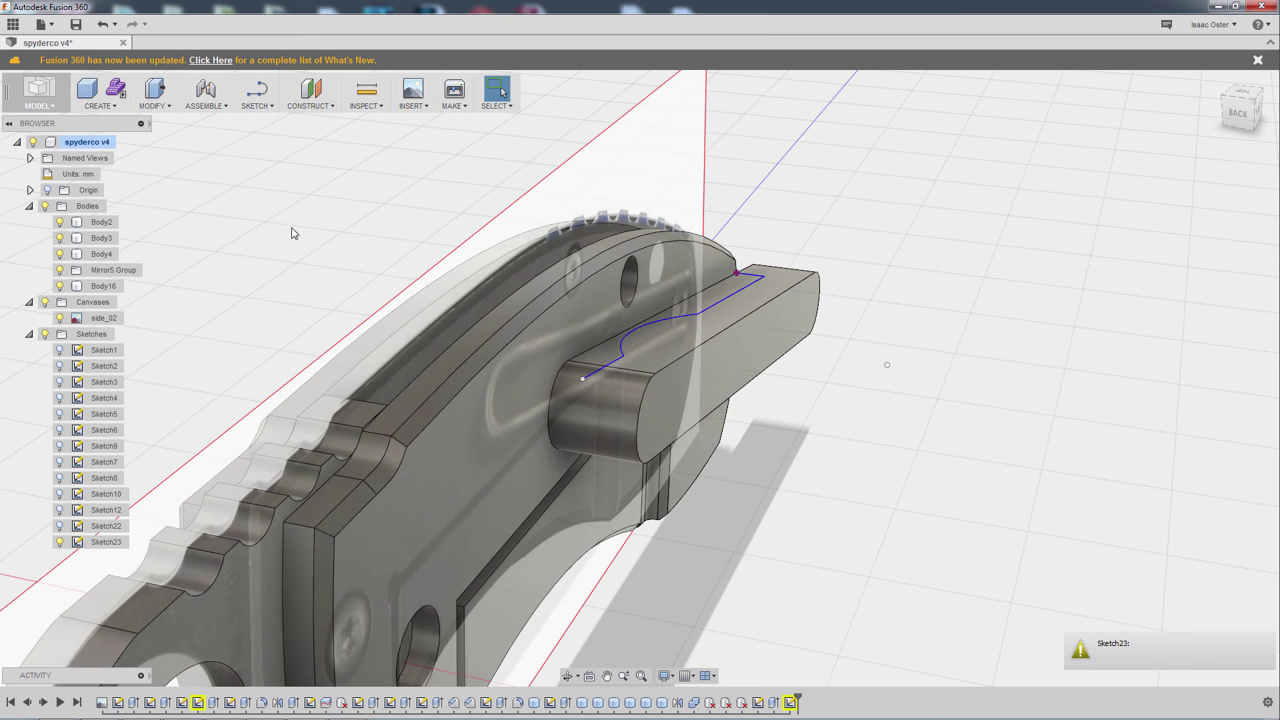
pyautogui.click(155, 99)
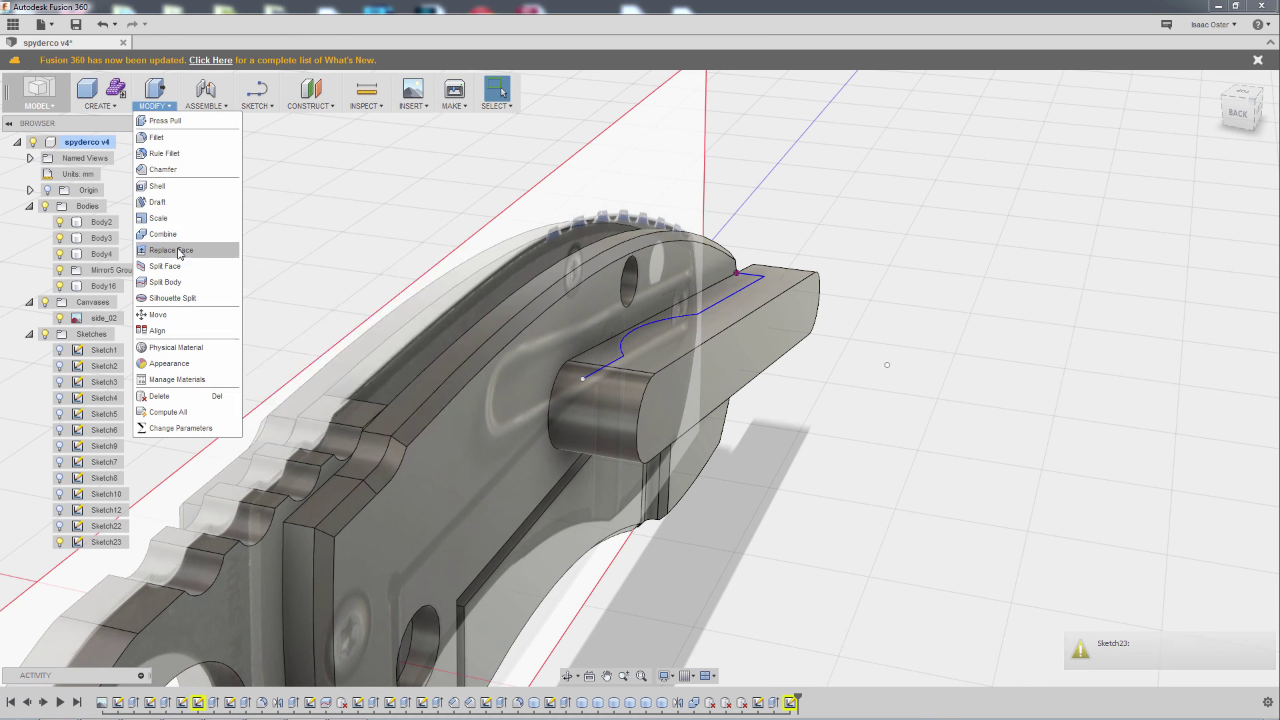
pyautogui.click(164, 282)
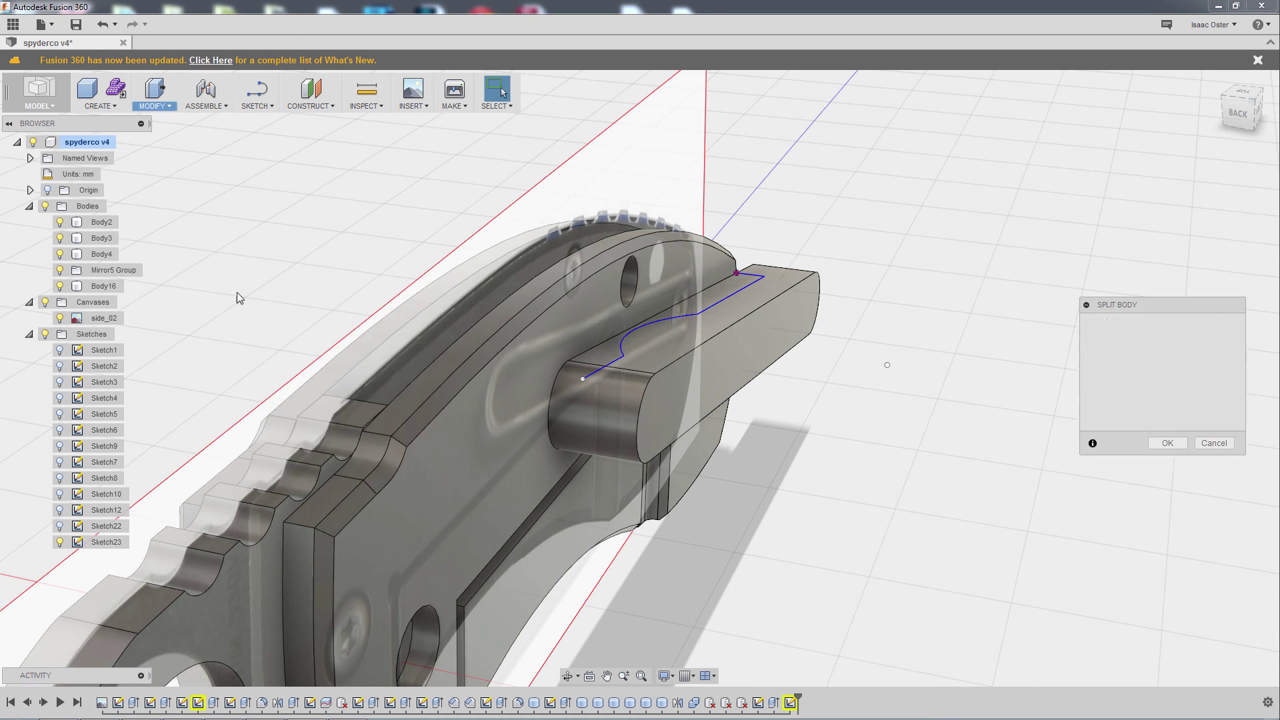
pyautogui.click(659, 342)
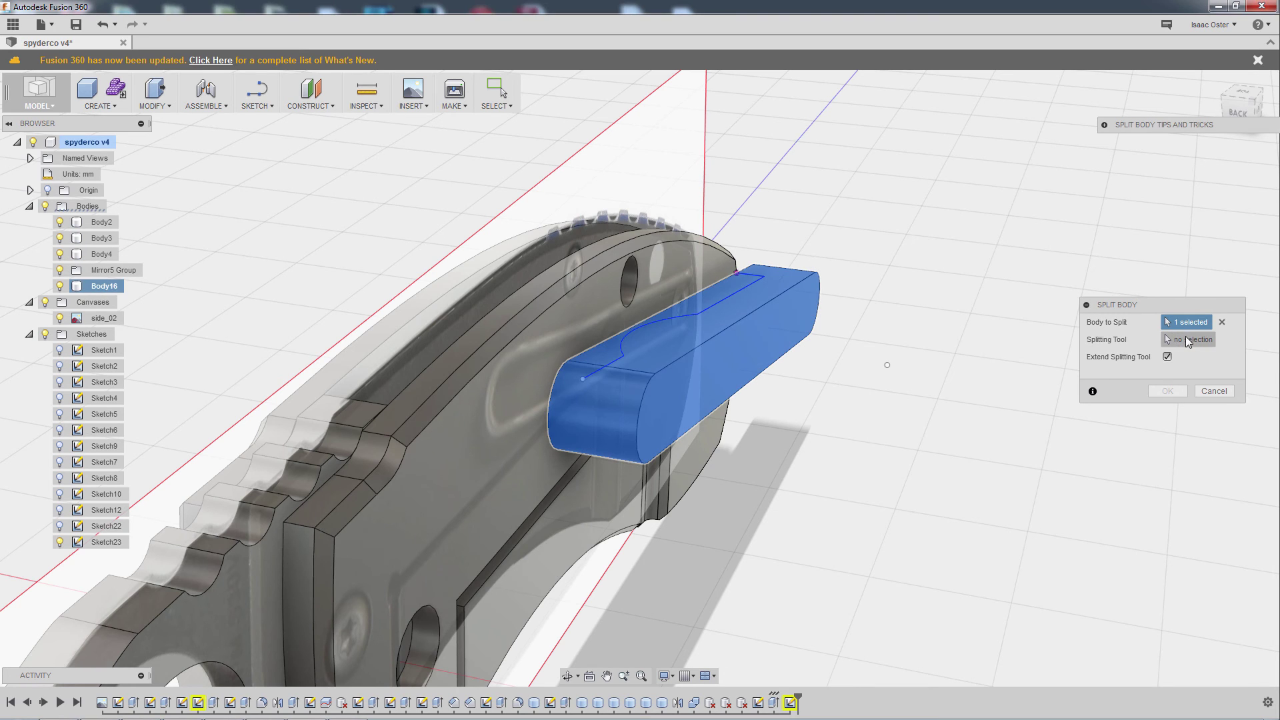
pyautogui.click(1187, 341)
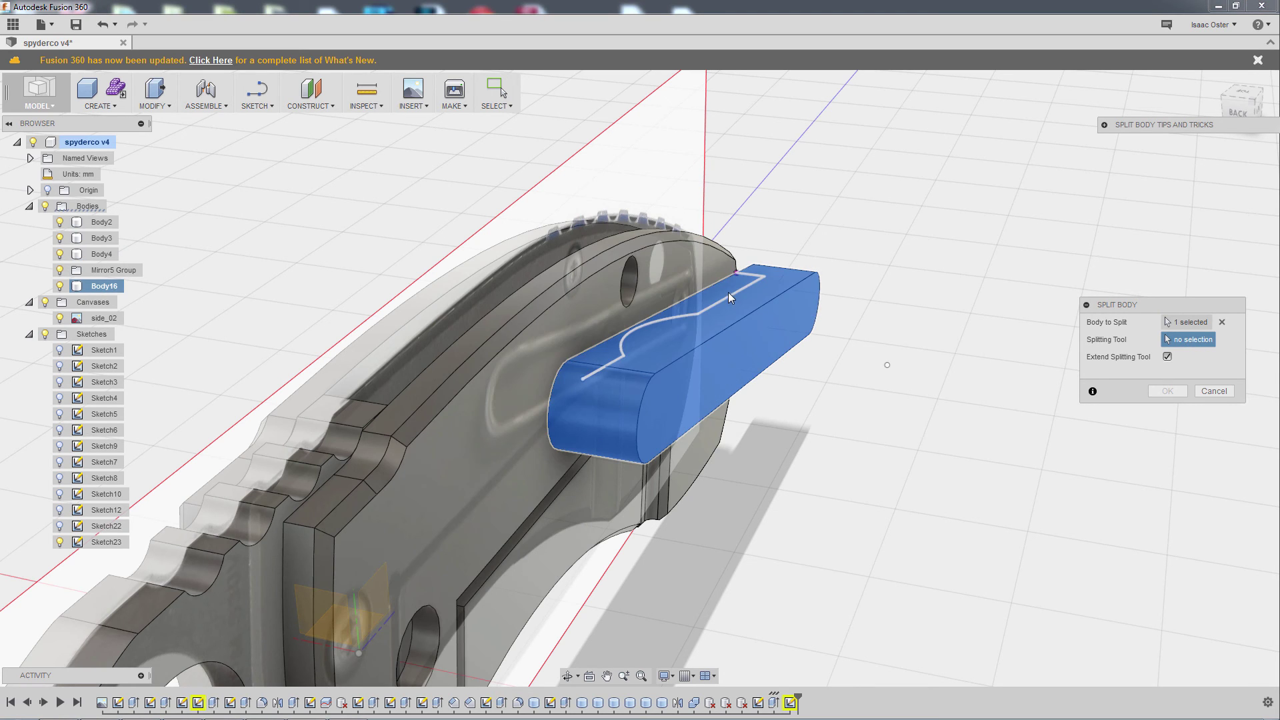
pyautogui.click(730, 294)
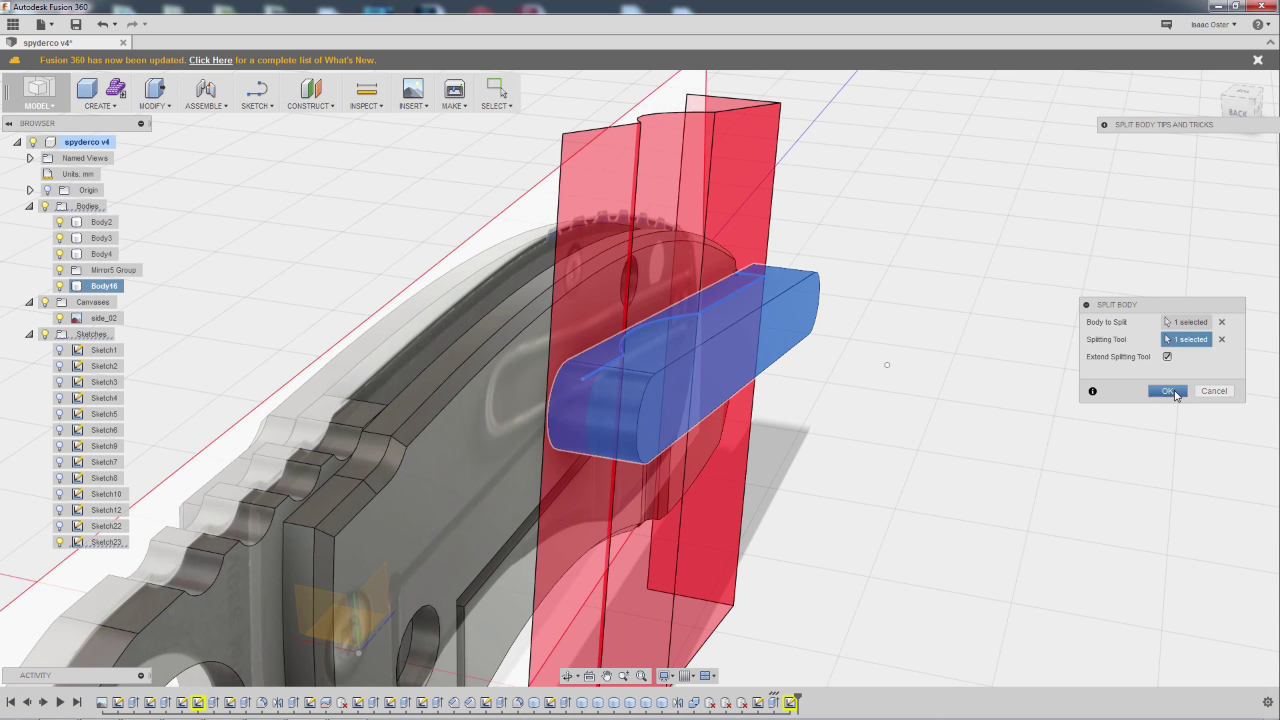
pyautogui.click(1167, 391)
# - Remove the outer body left over from the split, keeping the piece against the handle
pyautogui.keyDown('shift'); pyautogui.moveTo(1013, 400); pyautogui.dragTo(1005, 390, button='middle'); pyautogui.keyUp('shift')
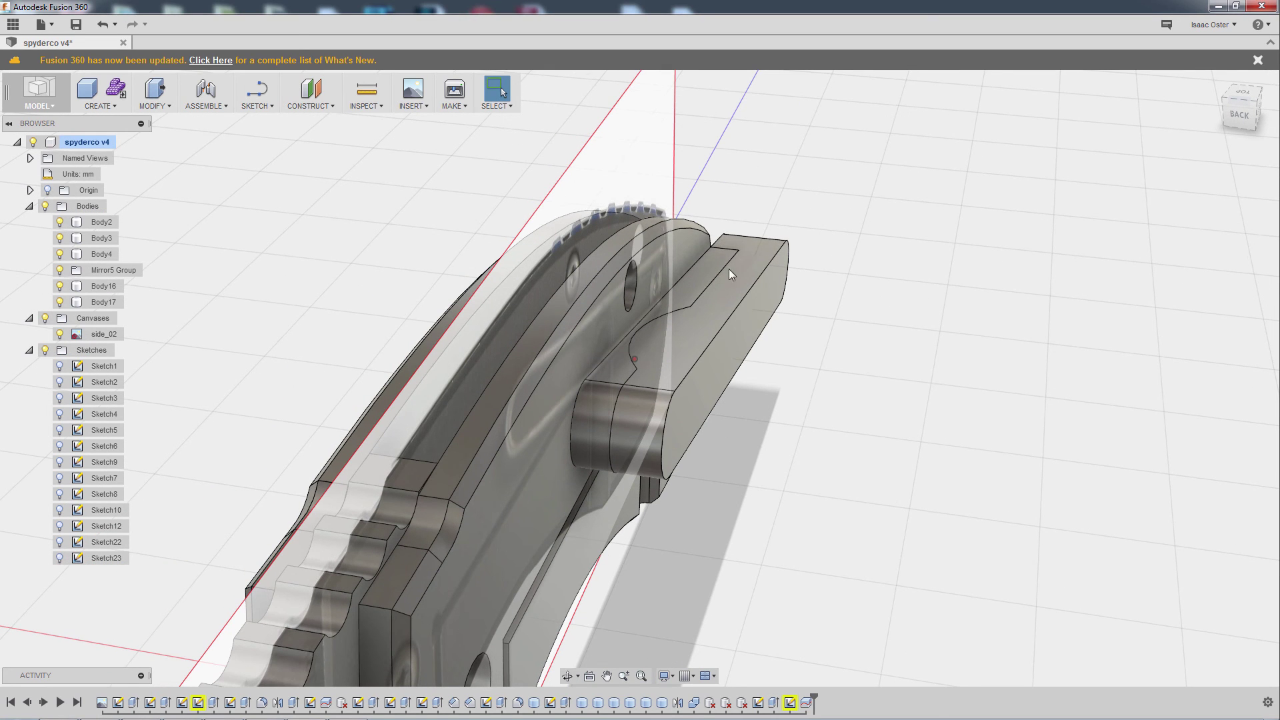
pyautogui.click(101, 305)
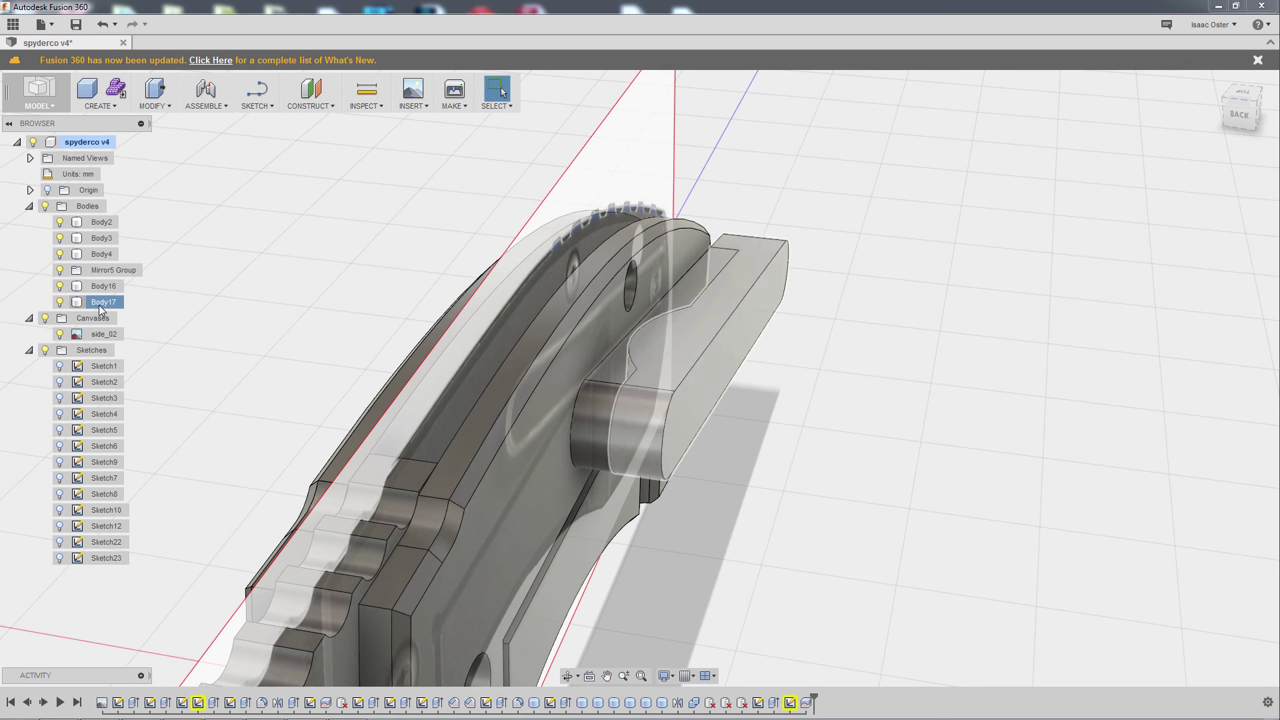
pyautogui.rightClick(101, 305)
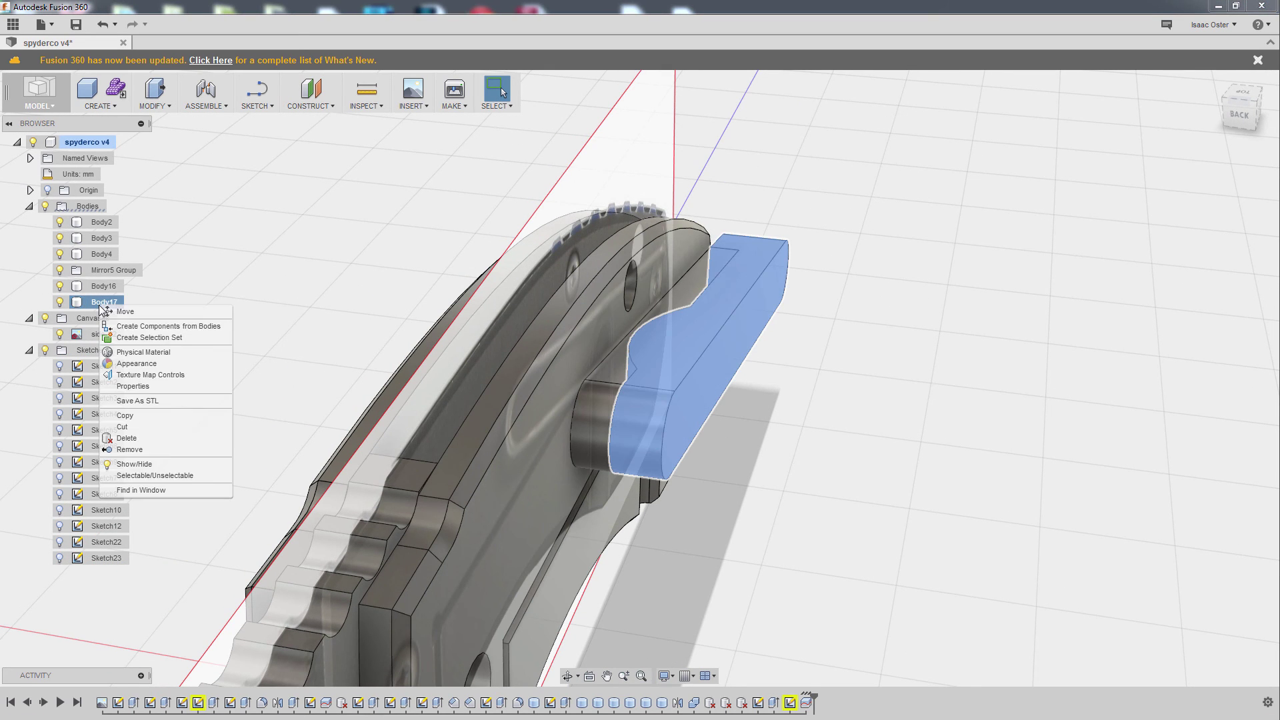
pyautogui.click(163, 450)
pyautogui.keyDown('shift'); pyautogui.moveTo(776, 486); pyautogui.dragTo(746, 454, button='middle'); pyautogui.keyUp('shift')
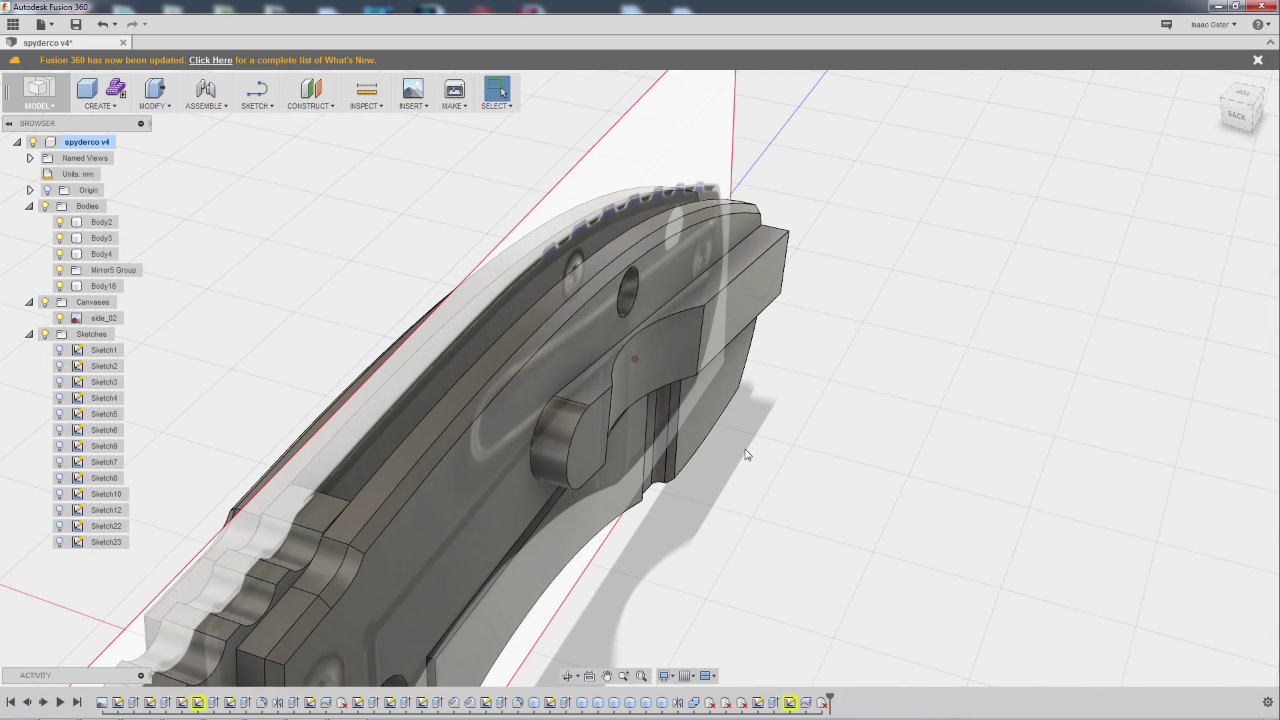
# - Create a new sketch on the clip's narrow top face, which follows the curved side profile
pyautogui.click(617, 408)
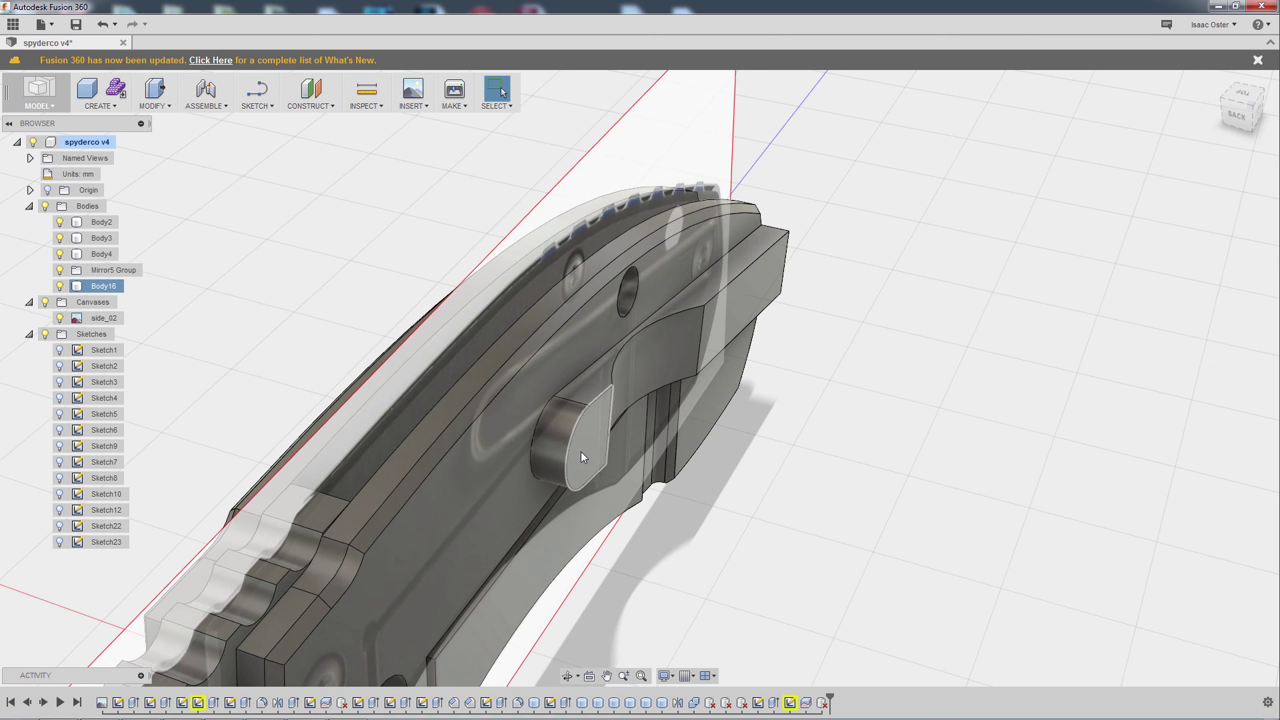
pyautogui.click(789, 222)
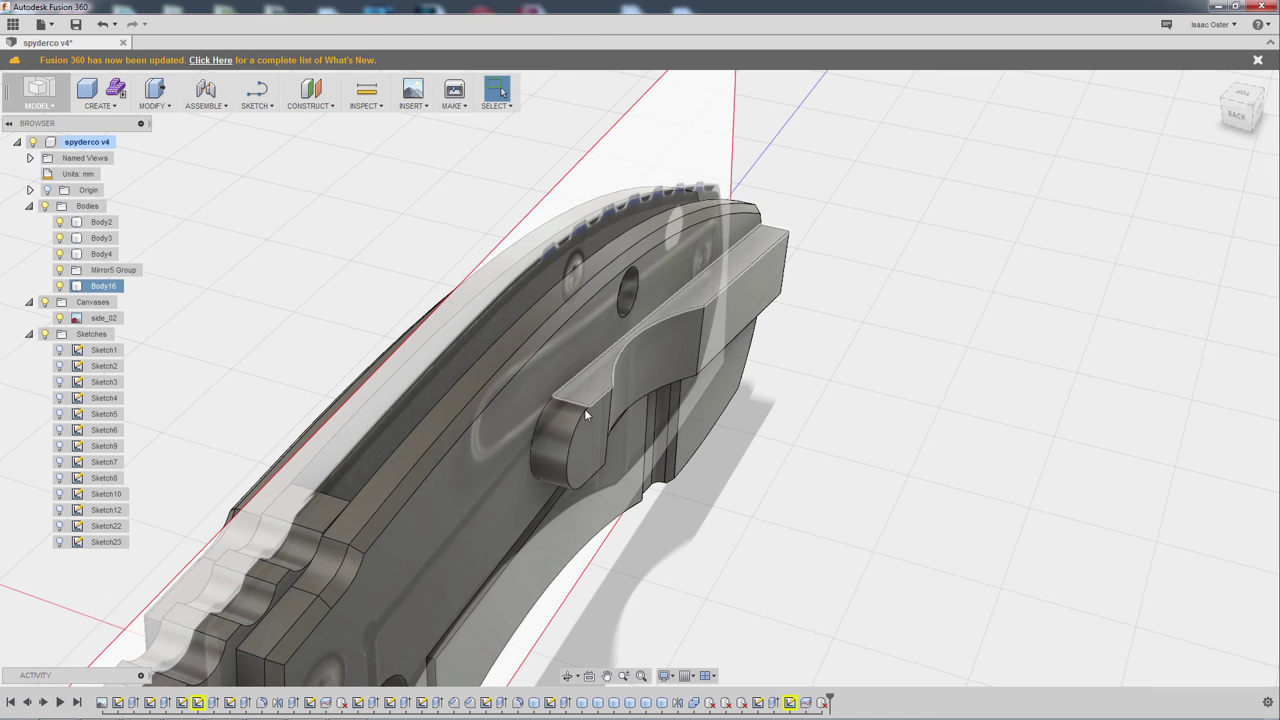
pyautogui.keyDown('shift'); pyautogui.moveTo(816, 346); pyautogui.dragTo(810, 314, button='middle'); pyautogui.keyUp('shift')
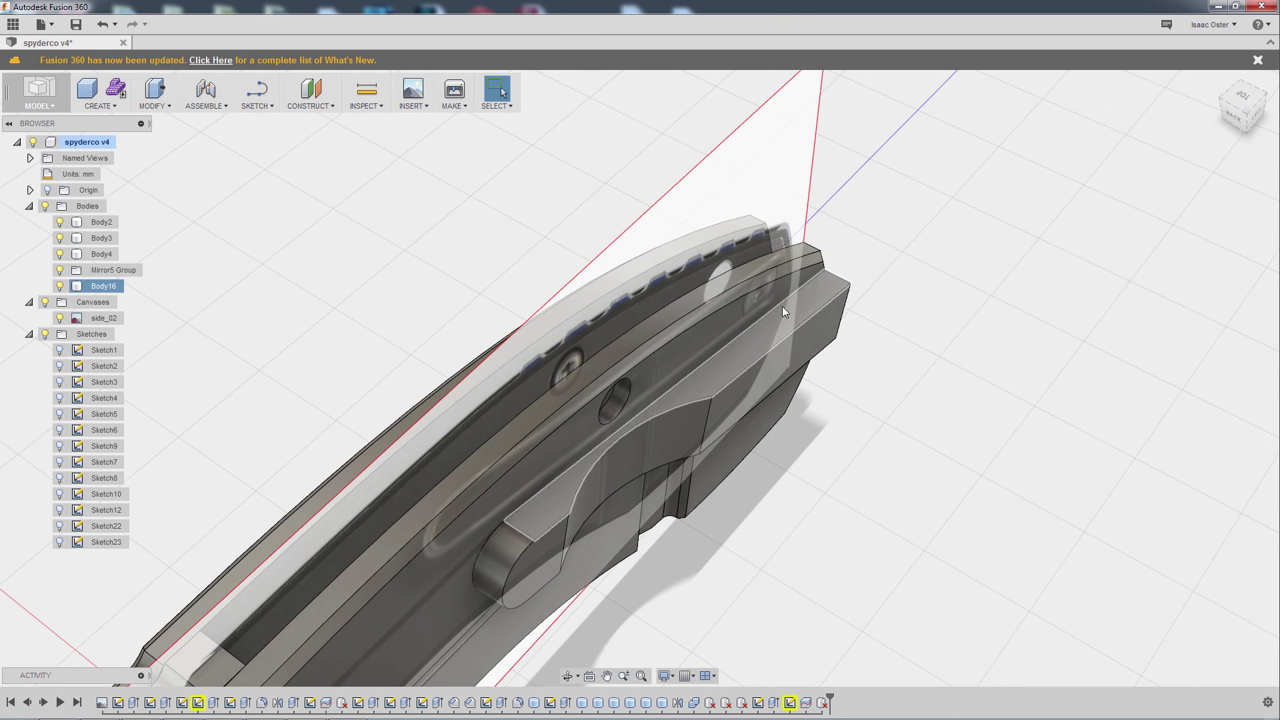
pyautogui.rightClick(778, 318)
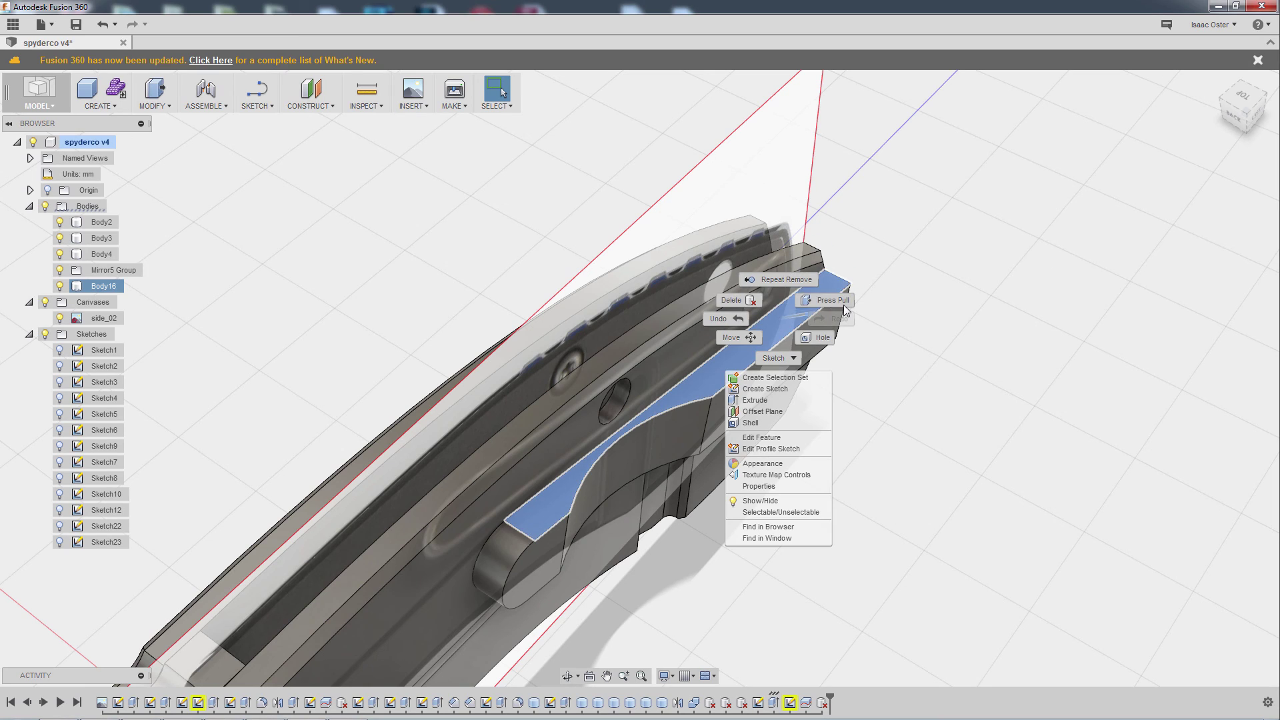
pyautogui.click(919, 295)
pyautogui.click(774, 323)
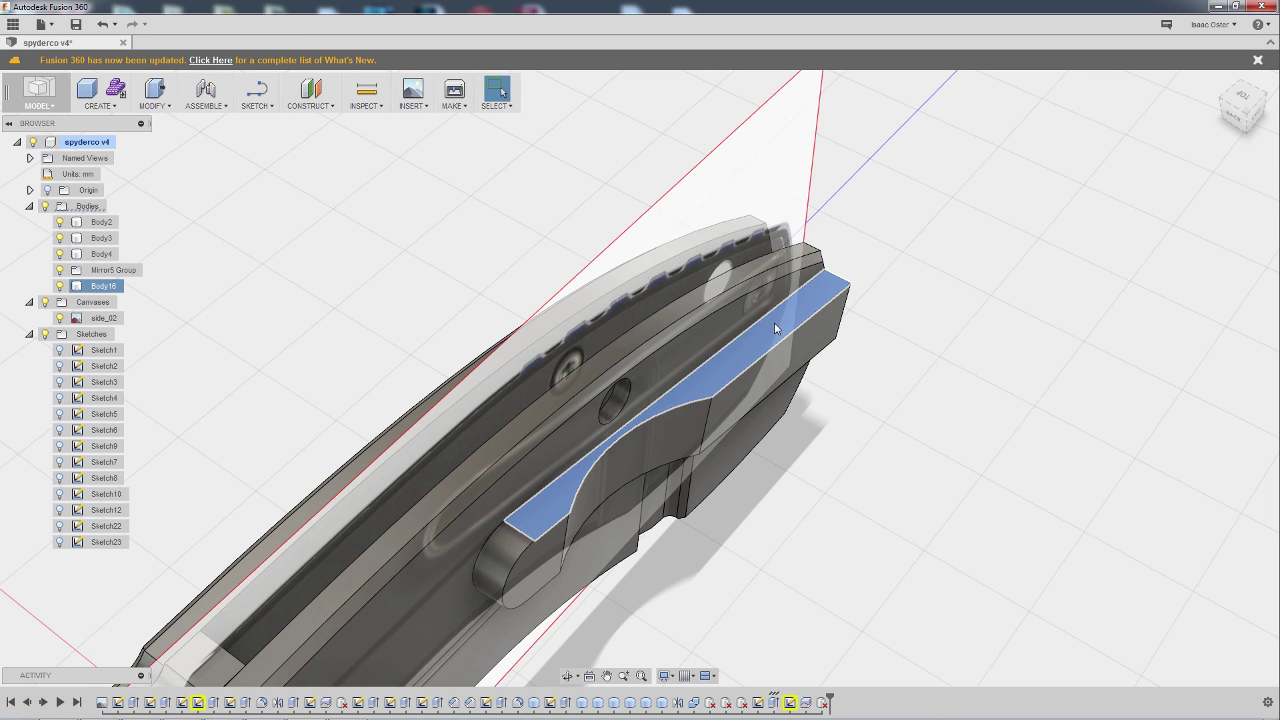
pyautogui.click(154, 107)
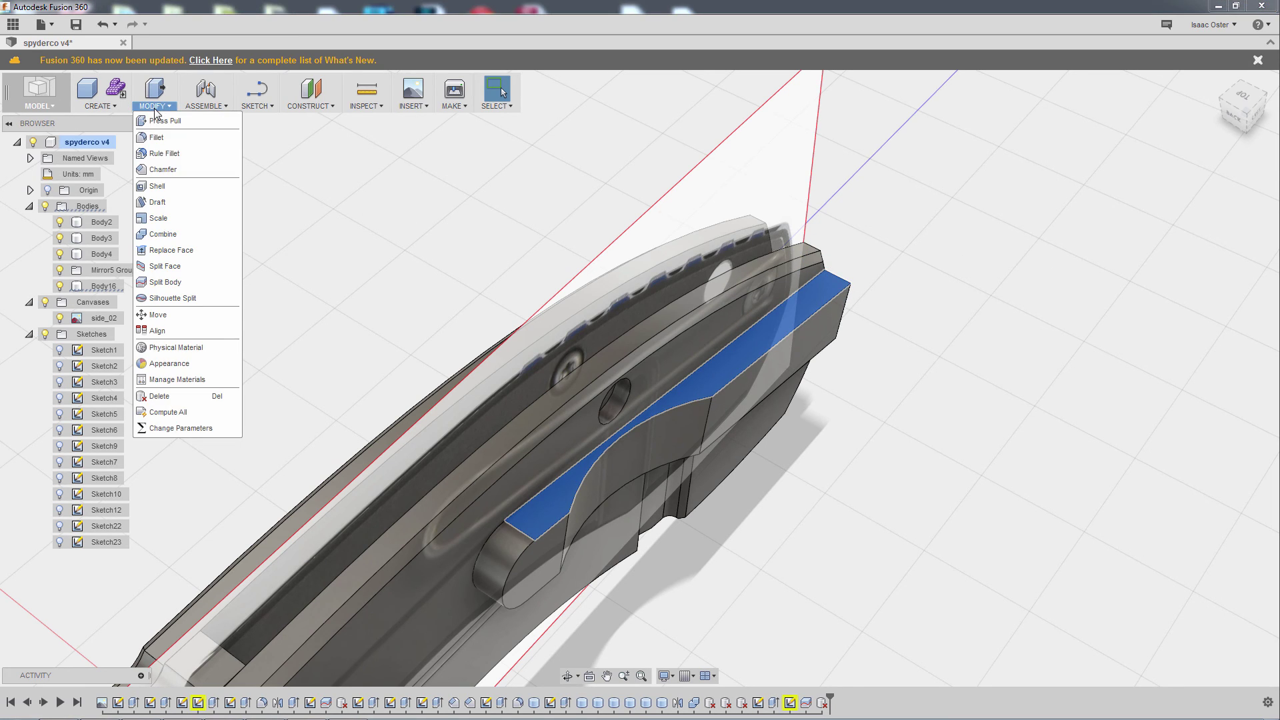
pyautogui.click(252, 107)
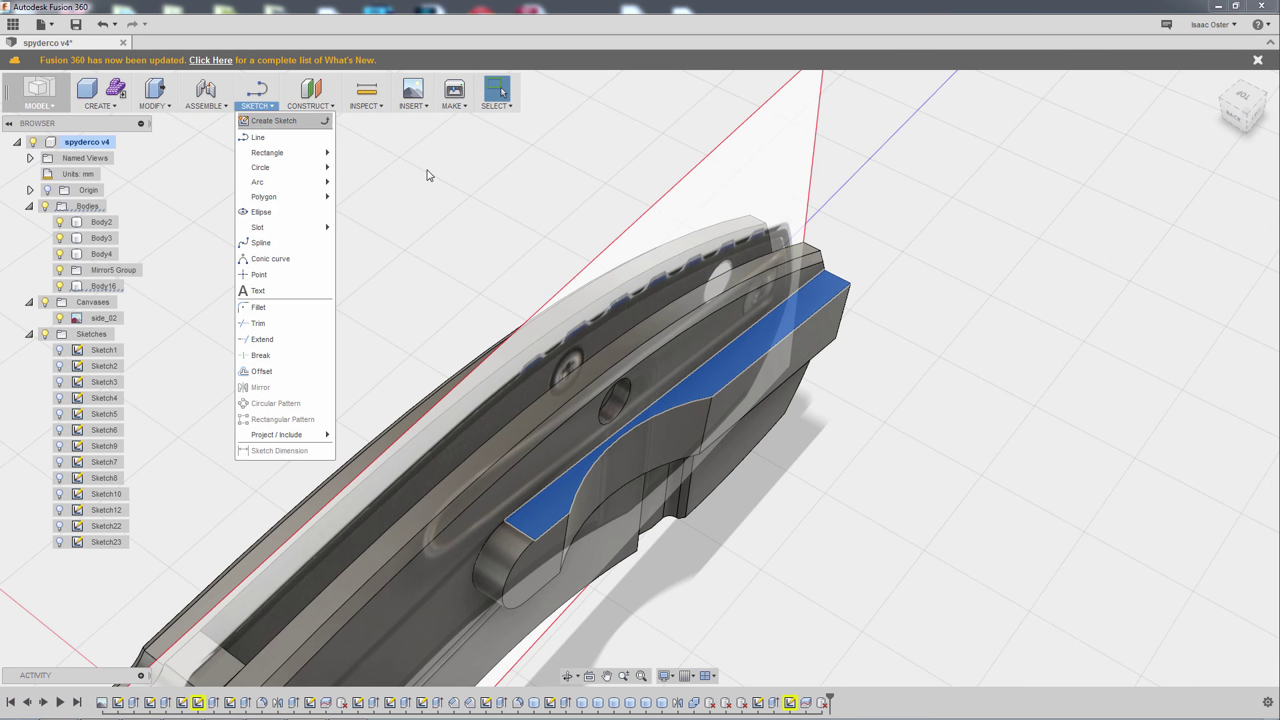
pyautogui.click(261, 121)
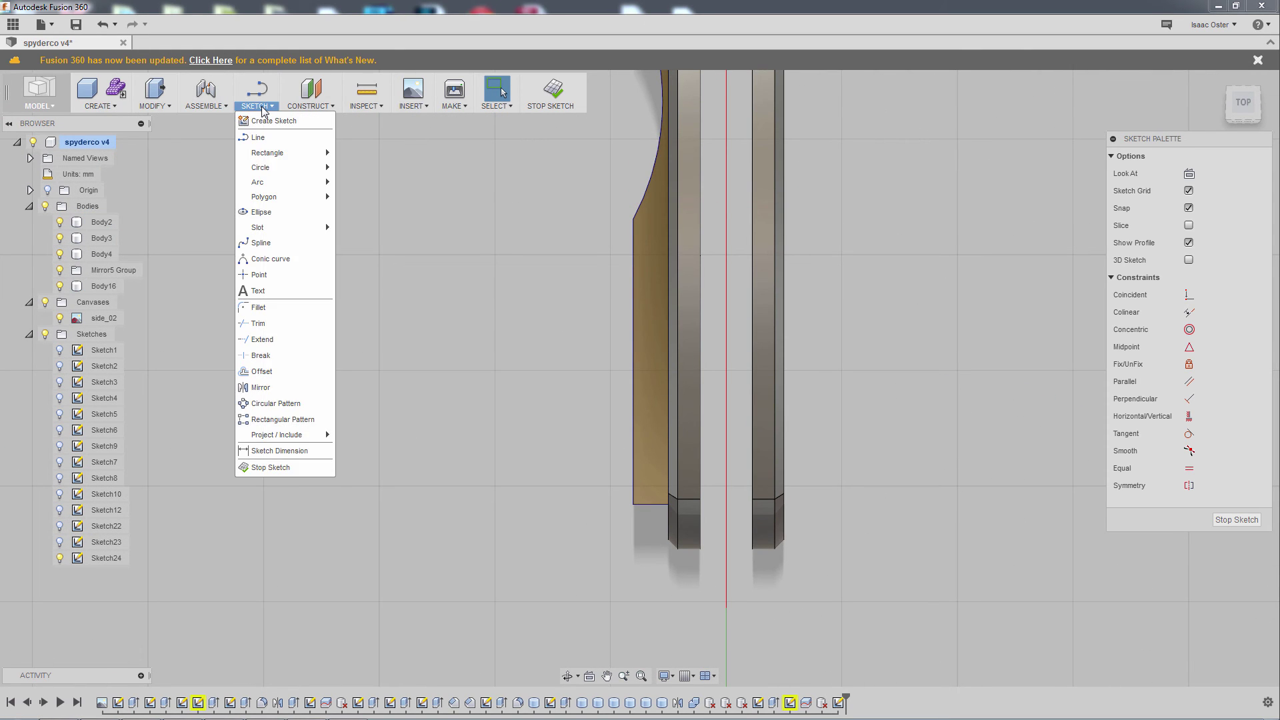
# - Delete the projected clip outline from the new sketch
pyautogui.scroll(-3, 463, 223)
pyautogui.moveTo(491, 269); pyautogui.dragTo(560, 405, button='middle')
pyautogui.moveTo(576, 176); pyautogui.dragTo(742, 528)
pyautogui.press('Delete')
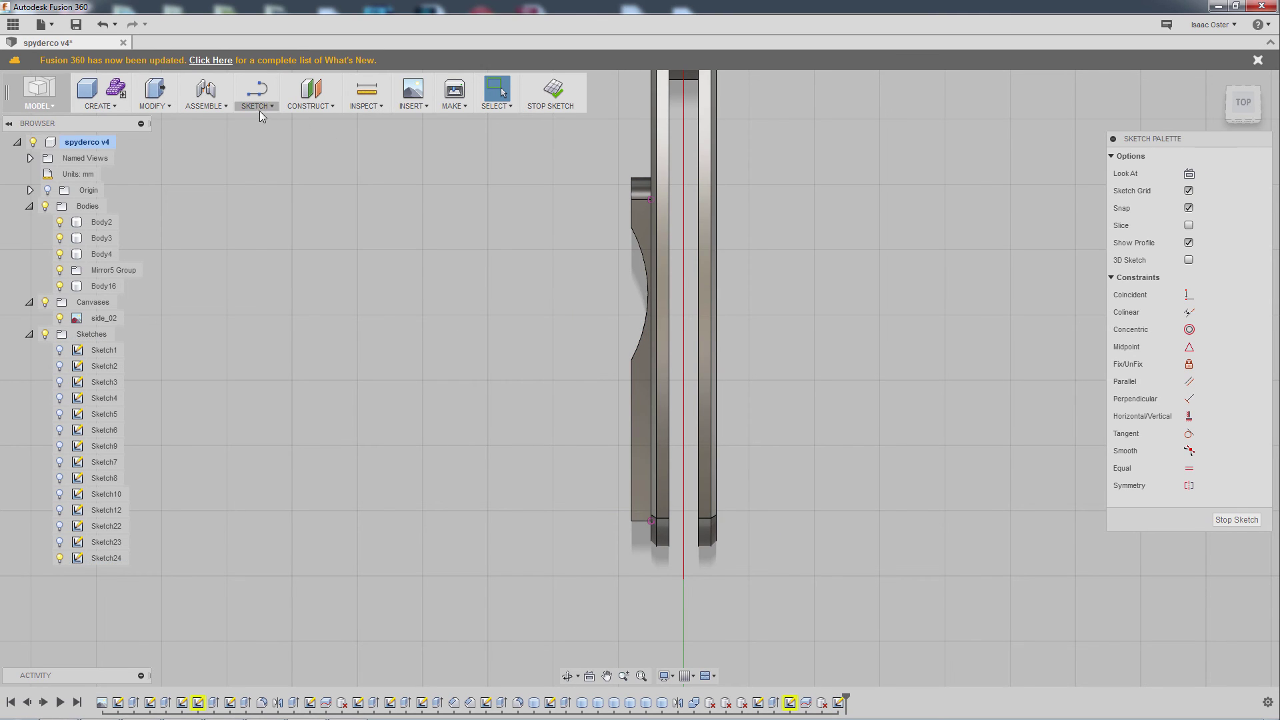
# - Sketch a narrow 2-point rectangle inside the clip's straight section, with one long side on the edge touching the handle
pyautogui.click(259, 111)
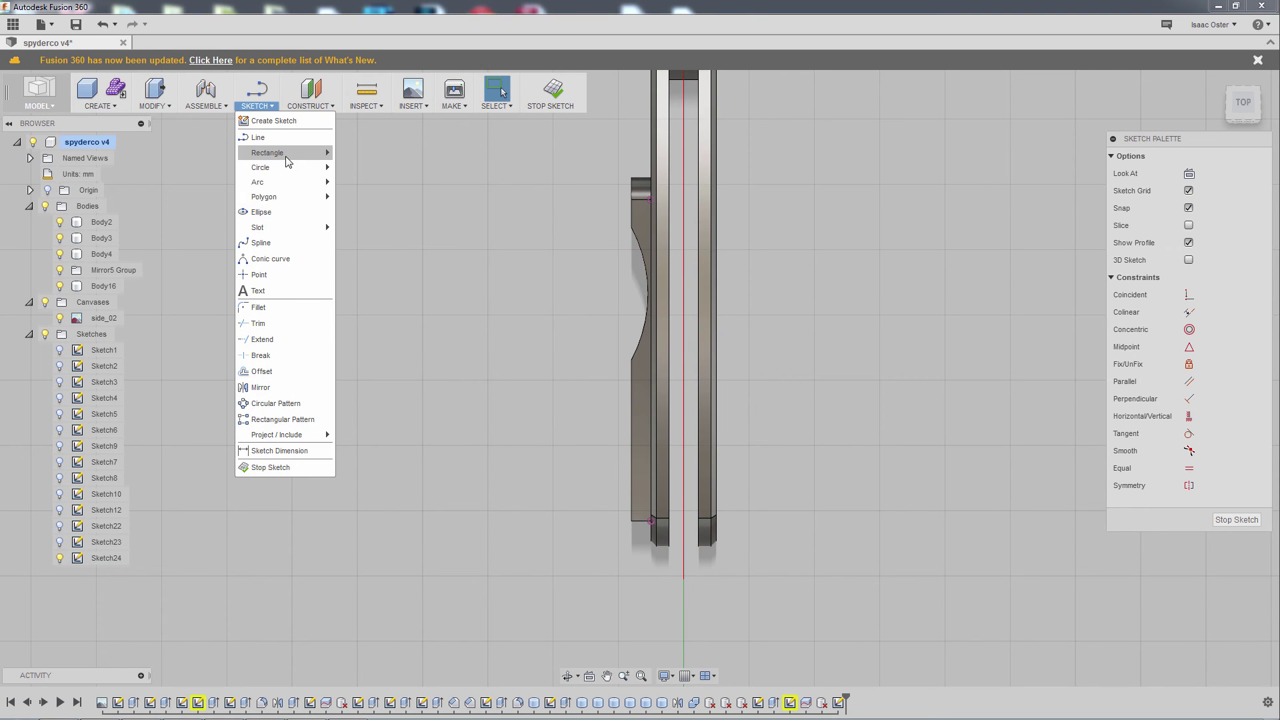
pyautogui.moveTo(288, 153)
pyautogui.click(374, 154)
pyautogui.scroll(3, 578, 428)
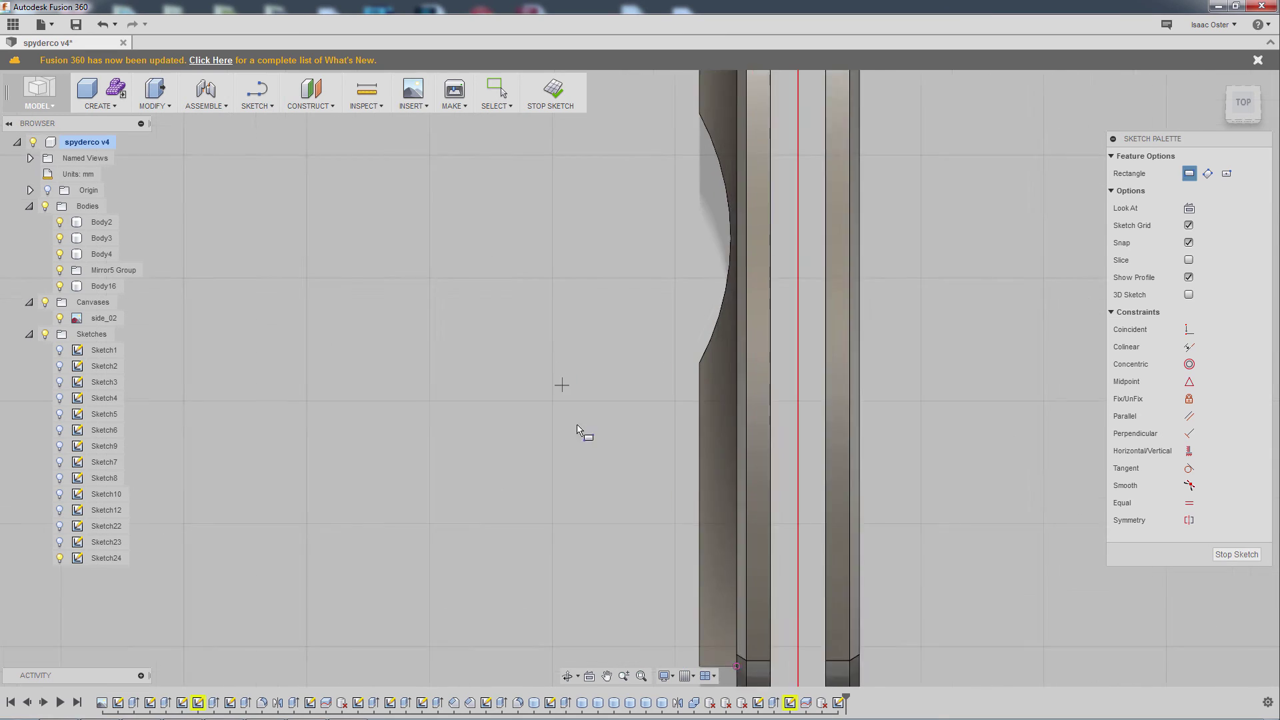
pyautogui.scroll(1, 577, 425)
pyautogui.moveTo(586, 440); pyautogui.dragTo(575, 340, button='middle')
pyautogui.scroll(2, 584, 380)
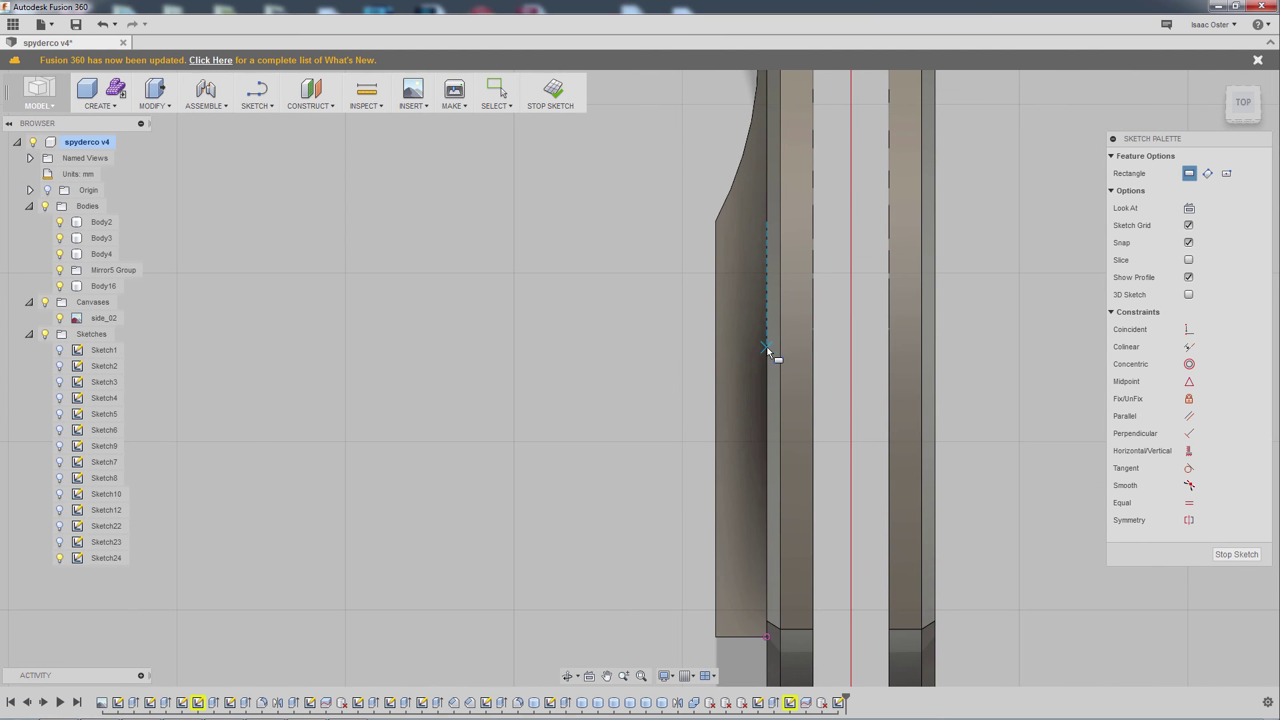
pyautogui.click(768, 397)
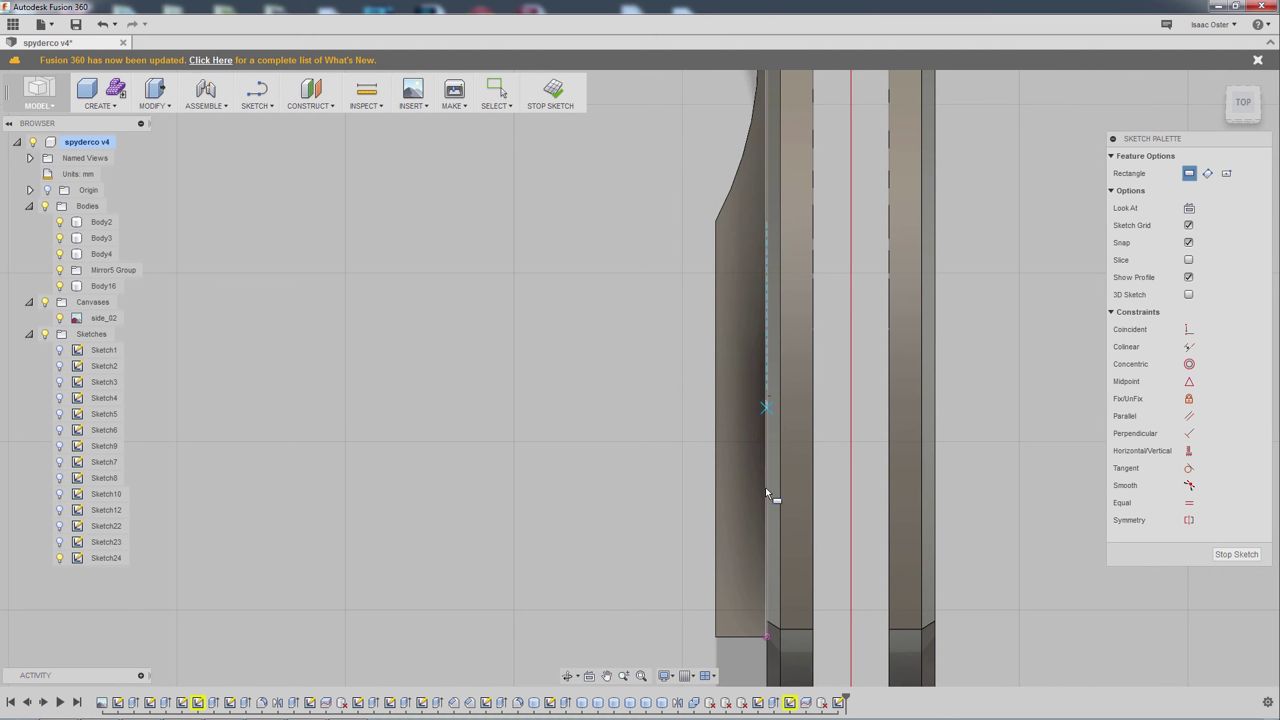
pyautogui.click(746, 551)
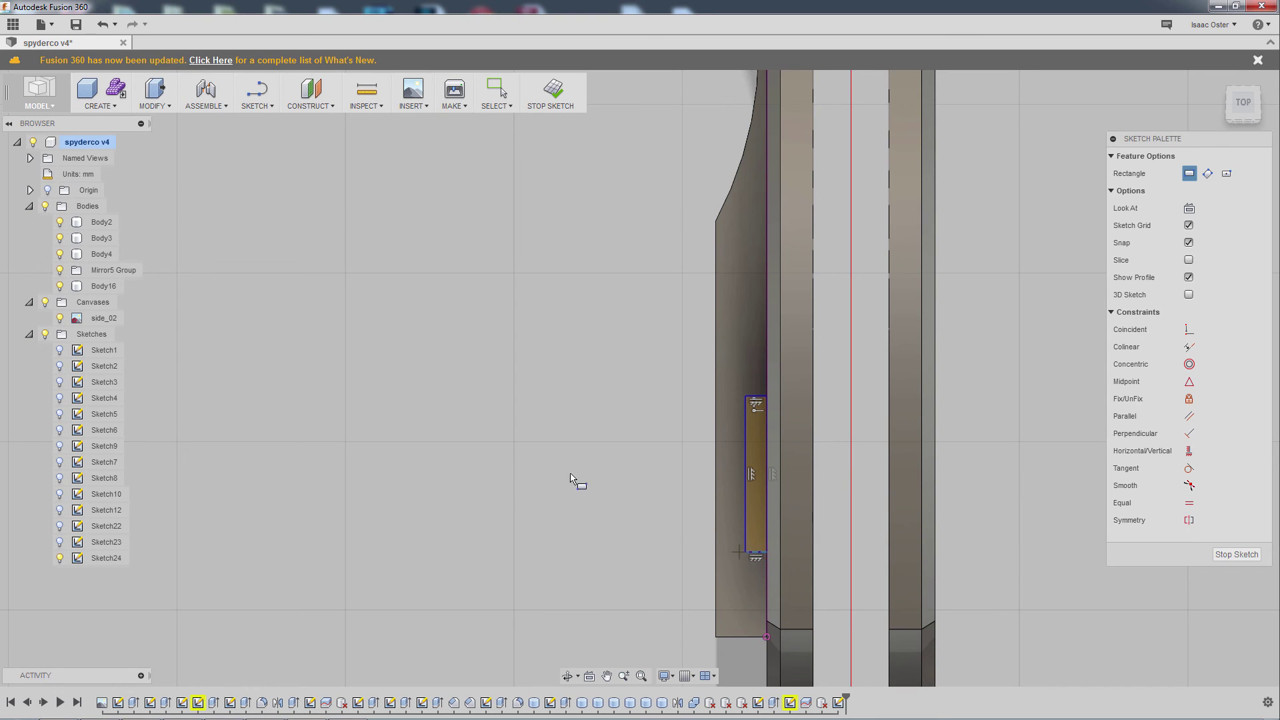
pyautogui.rightClick(514, 452)
pyautogui.click(562, 452)
# - Extrude the rectangle profile -10 mm as a cut to notch the clip's inner side
pyautogui.keyDown('shift'); pyautogui.moveTo(590, 495); pyautogui.dragTo(620, 496, button='middle'); pyautogui.keyUp('shift')
pyautogui.click(903, 422)
pyautogui.rightClick(903, 422)
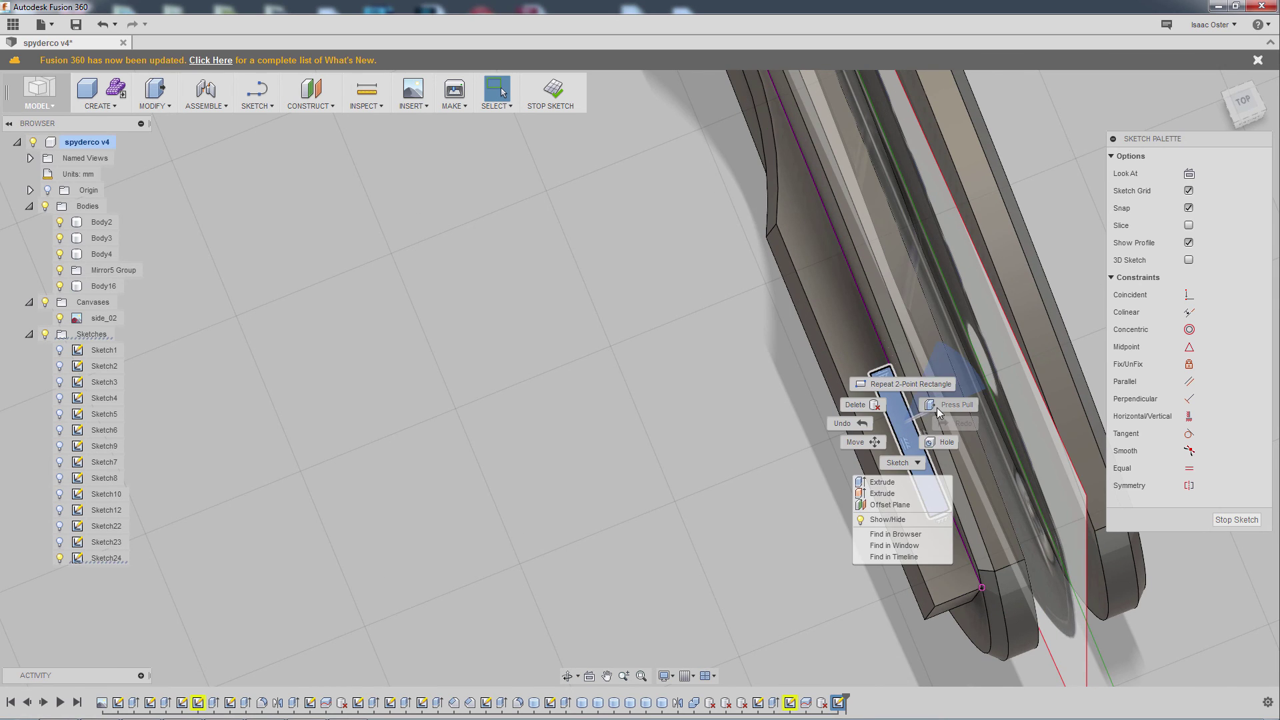
pyautogui.click(949, 401)
pyautogui.keyDown('shift'); pyautogui.moveTo(809, 465); pyautogui.dragTo(817, 455, button='middle'); pyautogui.keyUp('shift')
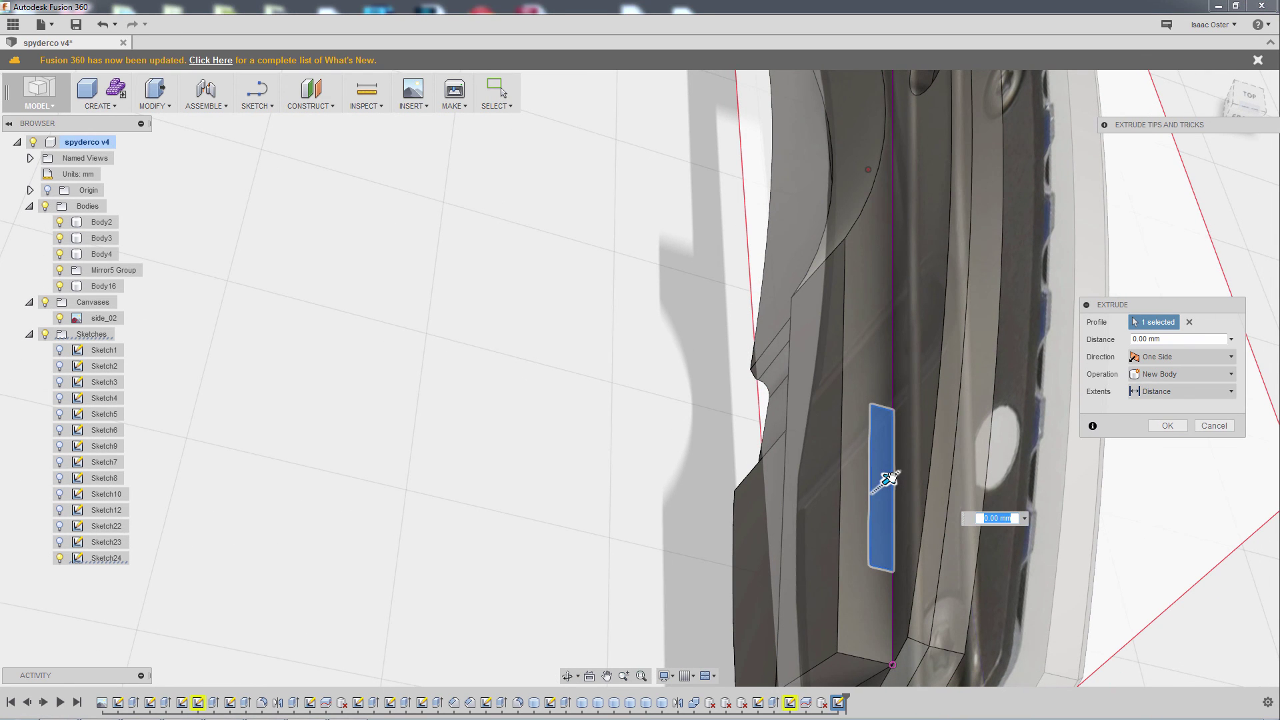
pyautogui.moveTo(882, 492); pyautogui.dragTo(792, 557)
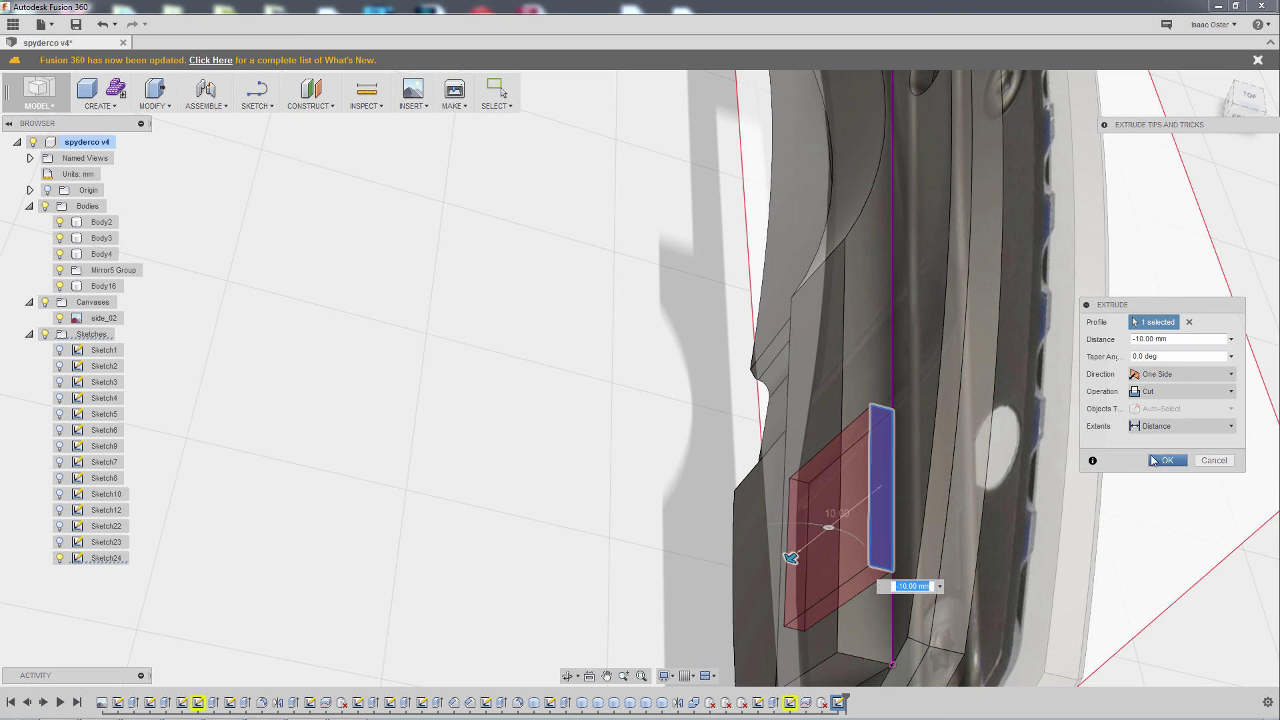
pyautogui.click(1153, 460)
# - Hide all bodies except the clip, and hide the canvases
pyautogui.keyDown('shift'); pyautogui.moveTo(725, 518); pyautogui.dragTo(767, 546, button='middle'); pyautogui.keyUp('shift')
pyautogui.click(87, 271)
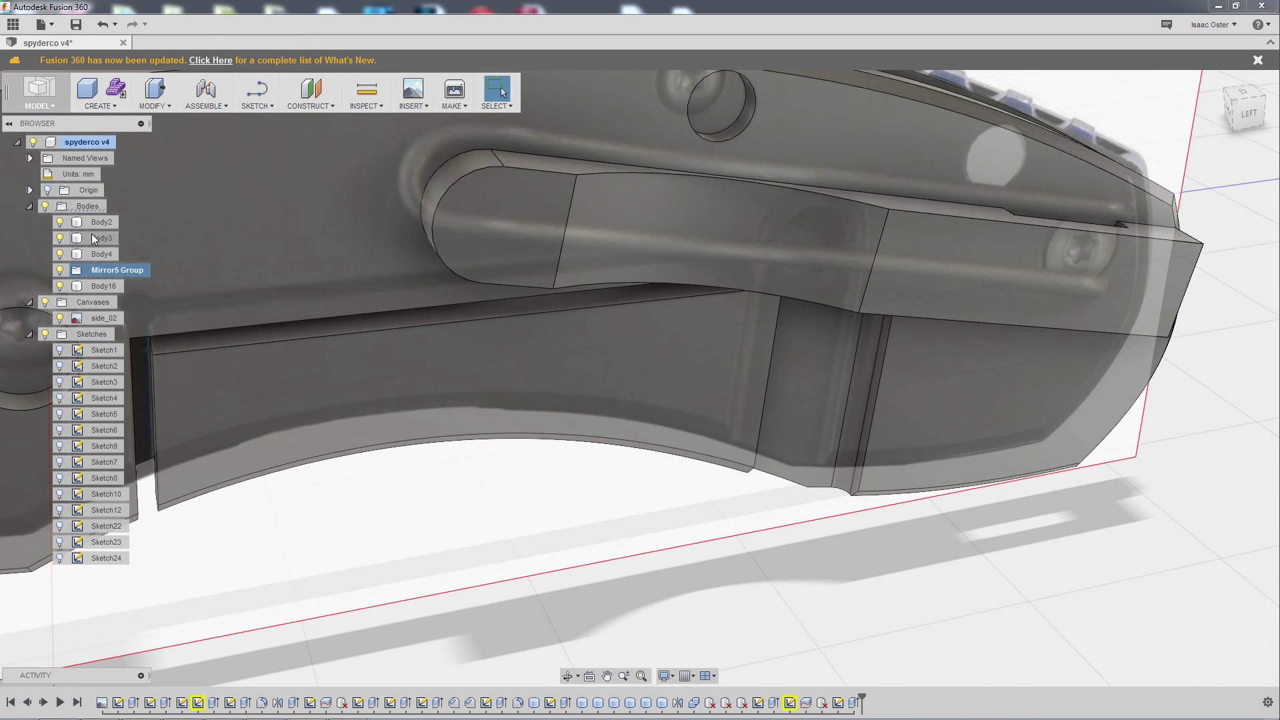
pyautogui.keyDown('shift'); pyautogui.click(95, 223); pyautogui.keyUp('shift')
pyautogui.rightClick(95, 223)
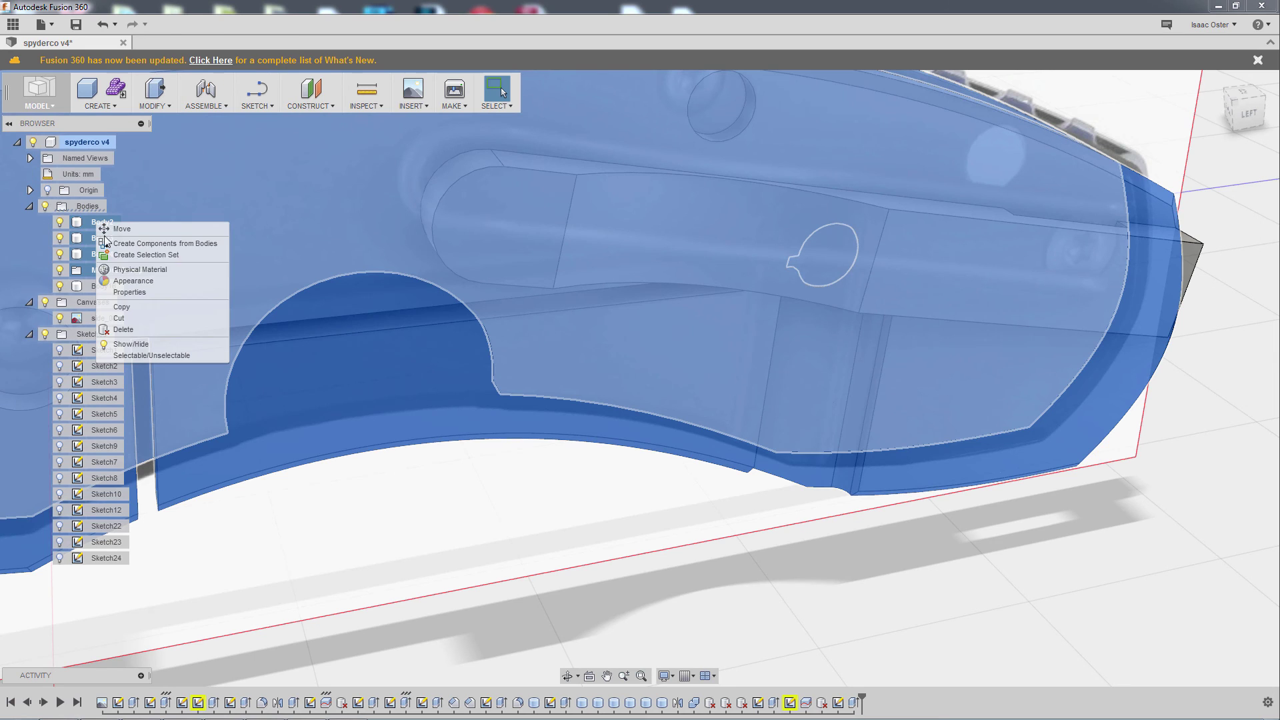
pyautogui.click(150, 344)
pyautogui.click(969, 584)
pyautogui.scroll(-2, 928, 533)
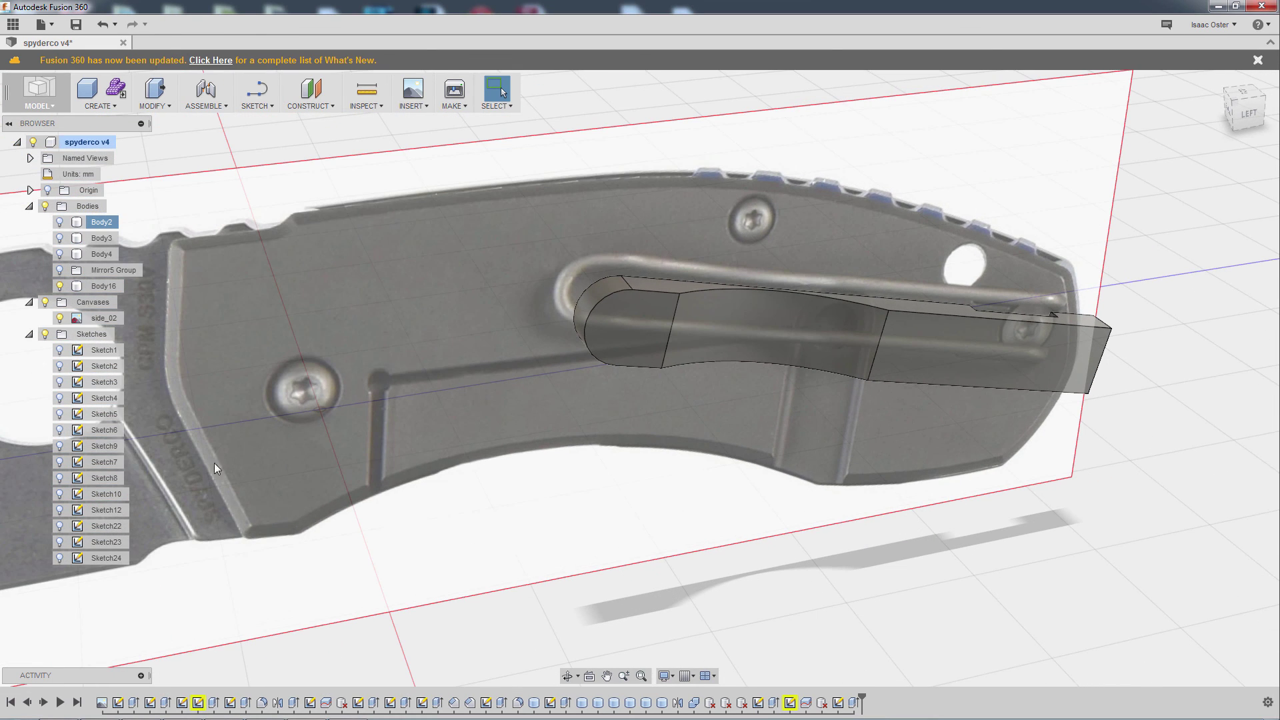
pyautogui.click(45, 302)
# - Fillet the clip's two bend edges on the outer face and both upright edges at its square end with a 1 mm radius
pyautogui.keyDown('shift'); pyautogui.moveTo(741, 458); pyautogui.dragTo(635, 313, button='middle'); pyautogui.keyUp('shift')
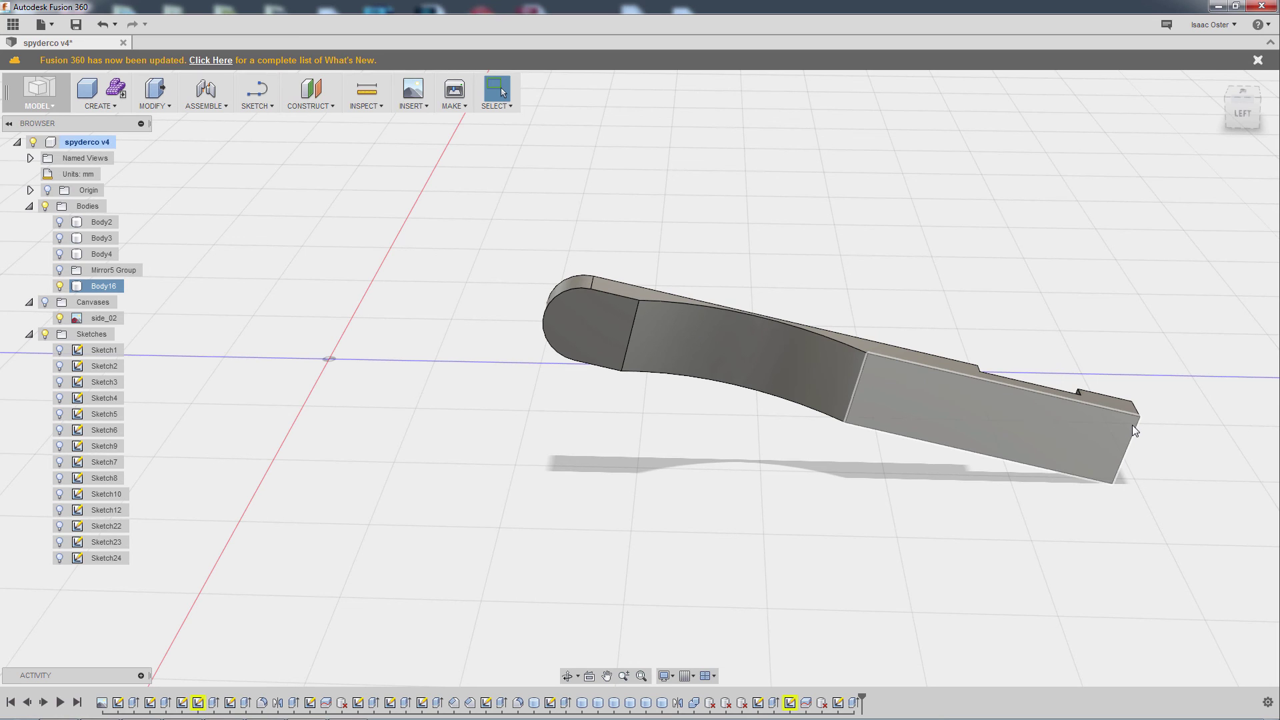
pyautogui.keyDown('shift'); pyautogui.moveTo(1174, 430); pyautogui.dragTo(660, 284, button='middle'); pyautogui.keyUp('shift')
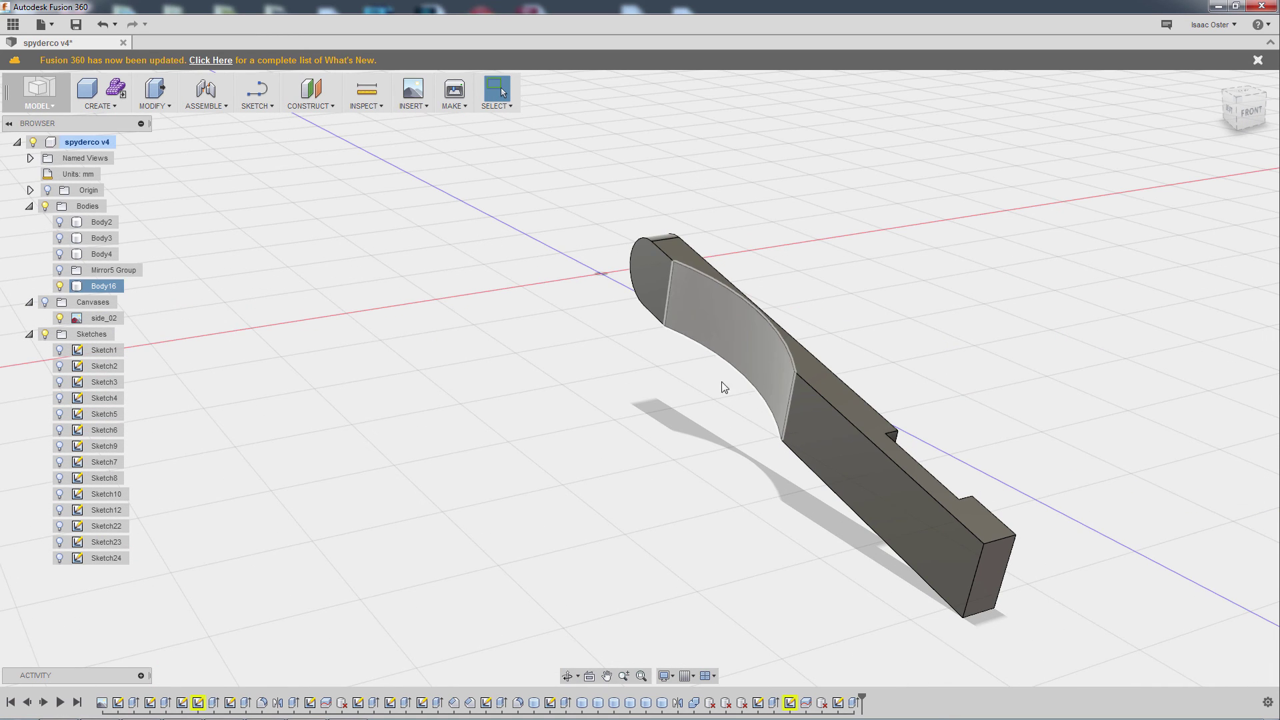
pyautogui.keyDown('shift'); pyautogui.moveTo(707, 409); pyautogui.dragTo(693, 343, button='middle'); pyautogui.keyUp('shift')
pyautogui.click(663, 293)
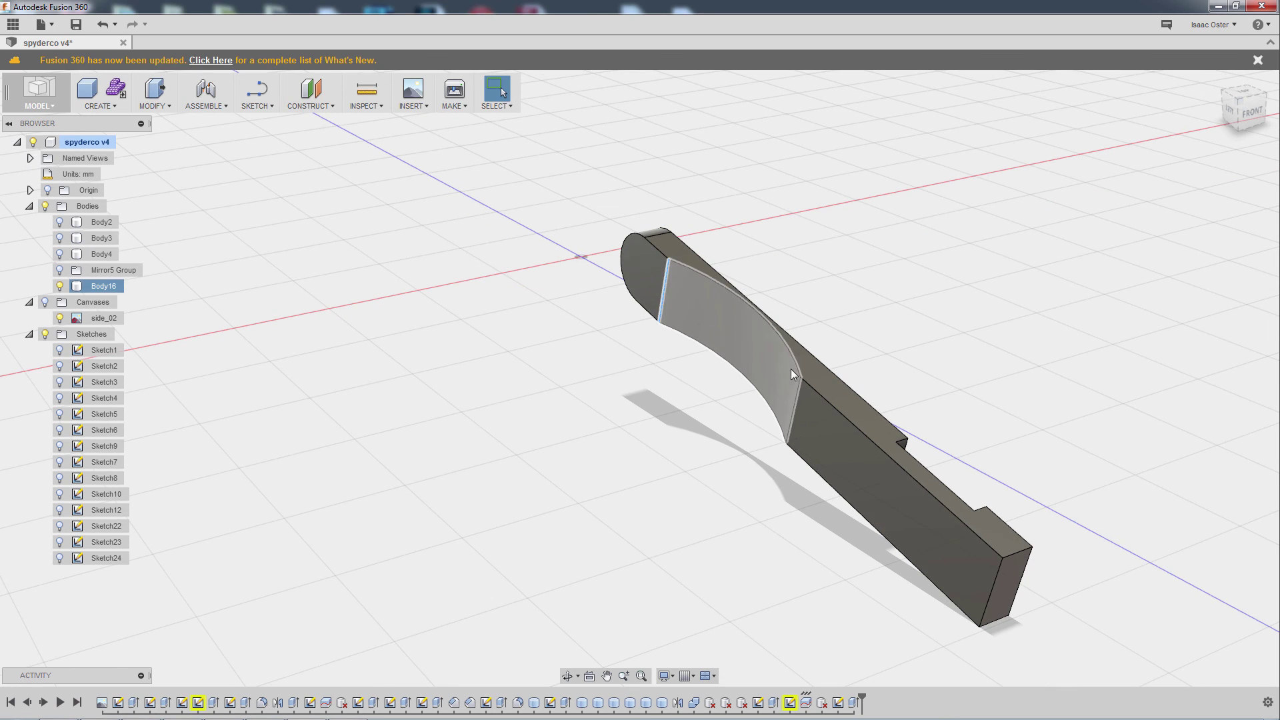
pyautogui.keyDown('ctrl'); pyautogui.click(797, 388); pyautogui.keyUp('ctrl')
pyautogui.keyDown('ctrl'); pyautogui.click(997, 571); pyautogui.keyUp('ctrl')
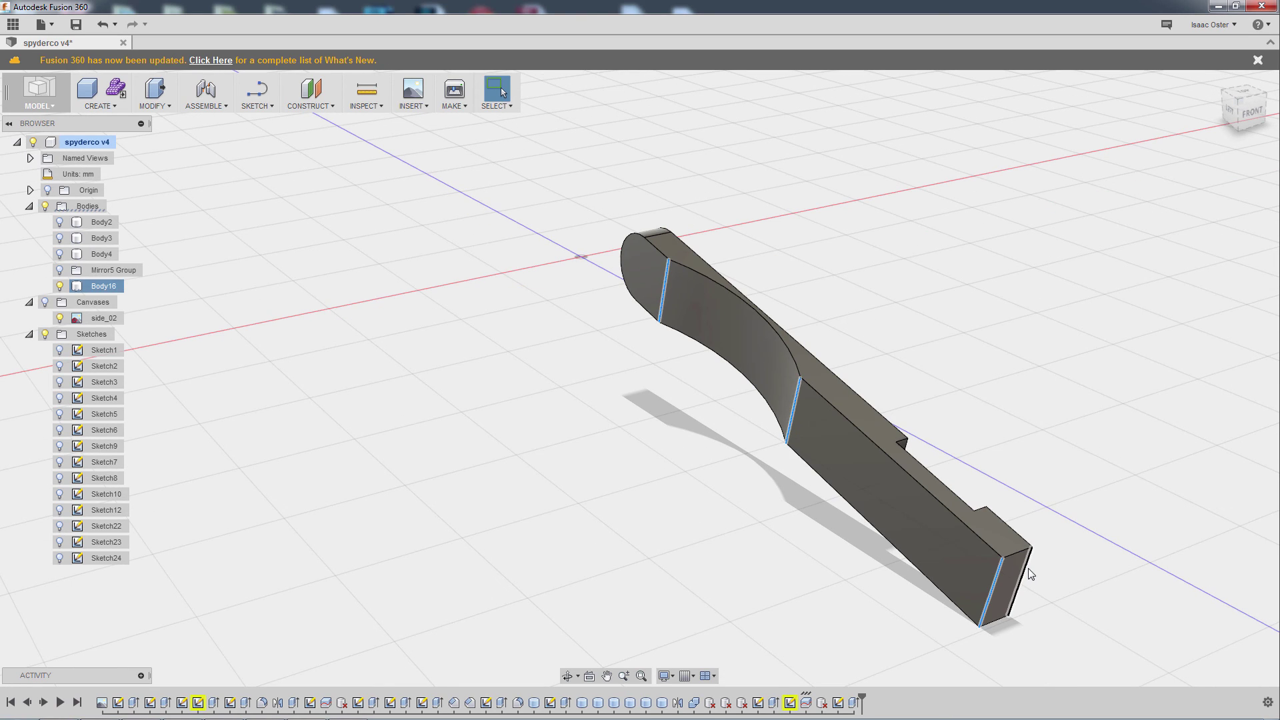
pyautogui.click(160, 106)
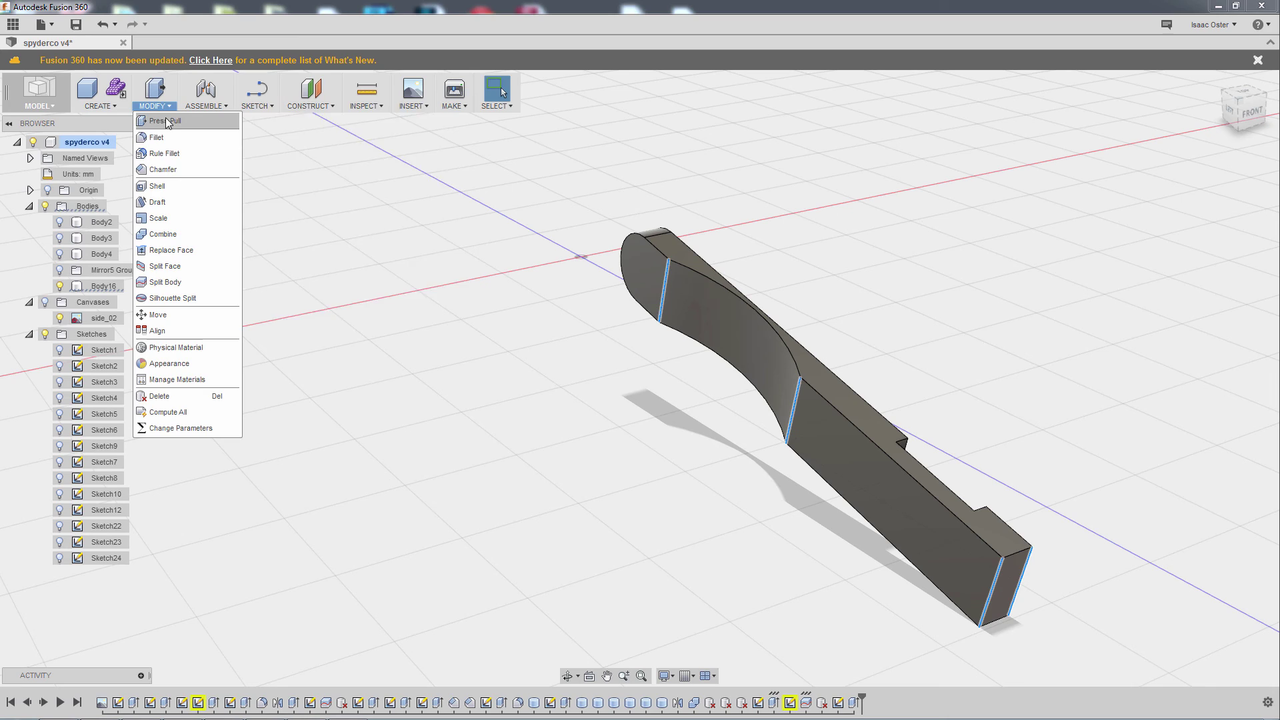
pyautogui.click(166, 132)
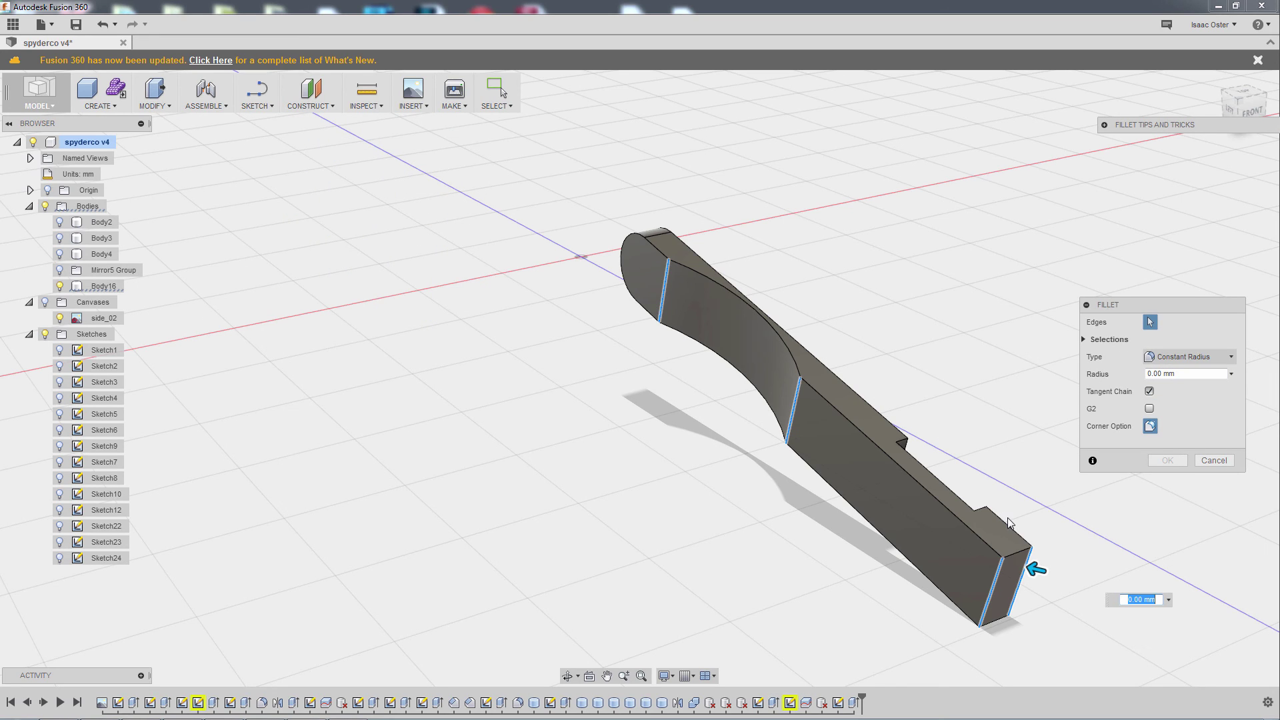
pyautogui.write('1')
pyautogui.press('Return')
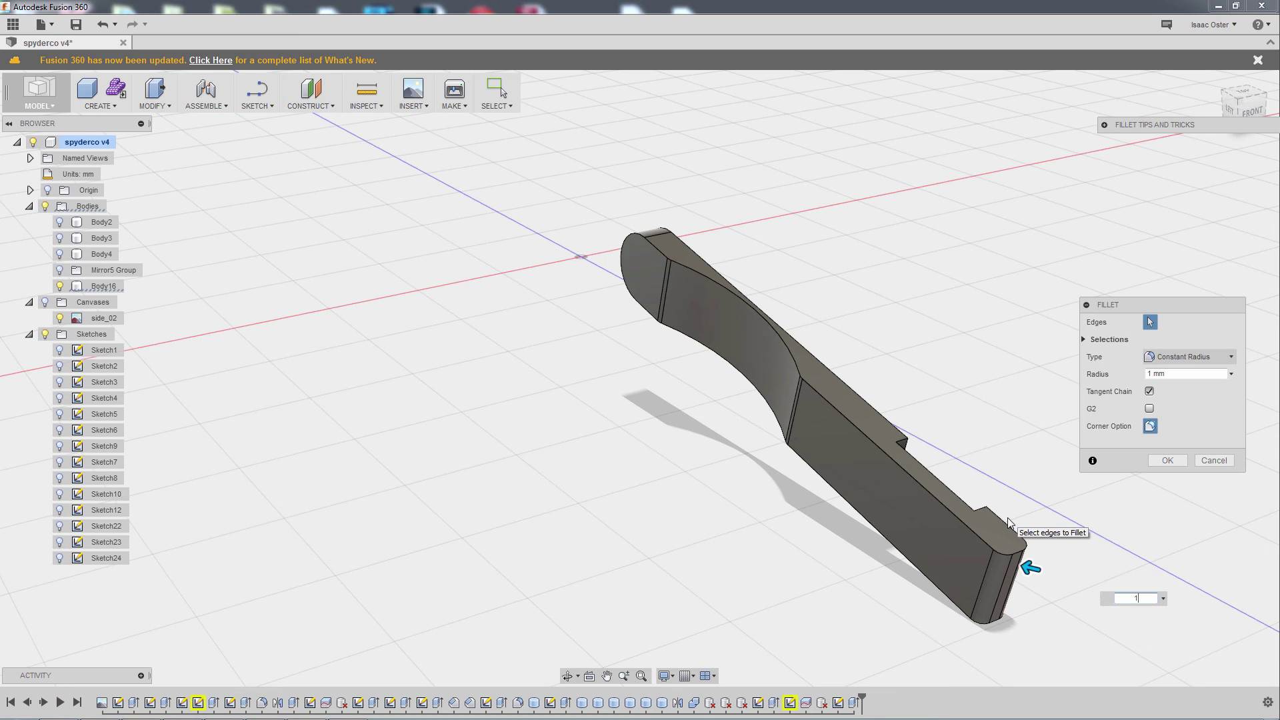
pyautogui.press('Return')
# - Select the outer face's boundary edges around the clip's rounded end and along its lower side, including the small fillet arcs
pyautogui.keyDown('shift'); pyautogui.moveTo(674, 443); pyautogui.dragTo(731, 501, button='middle'); pyautogui.keyUp('shift')
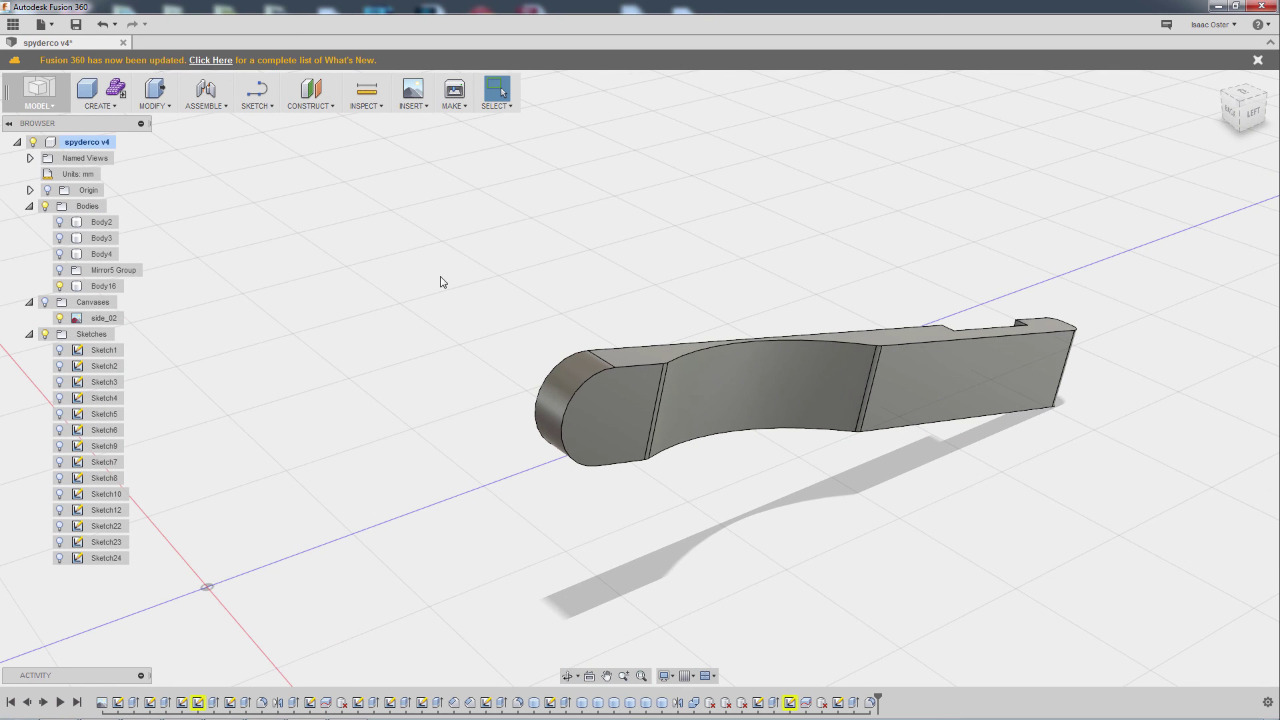
pyautogui.click(638, 364)
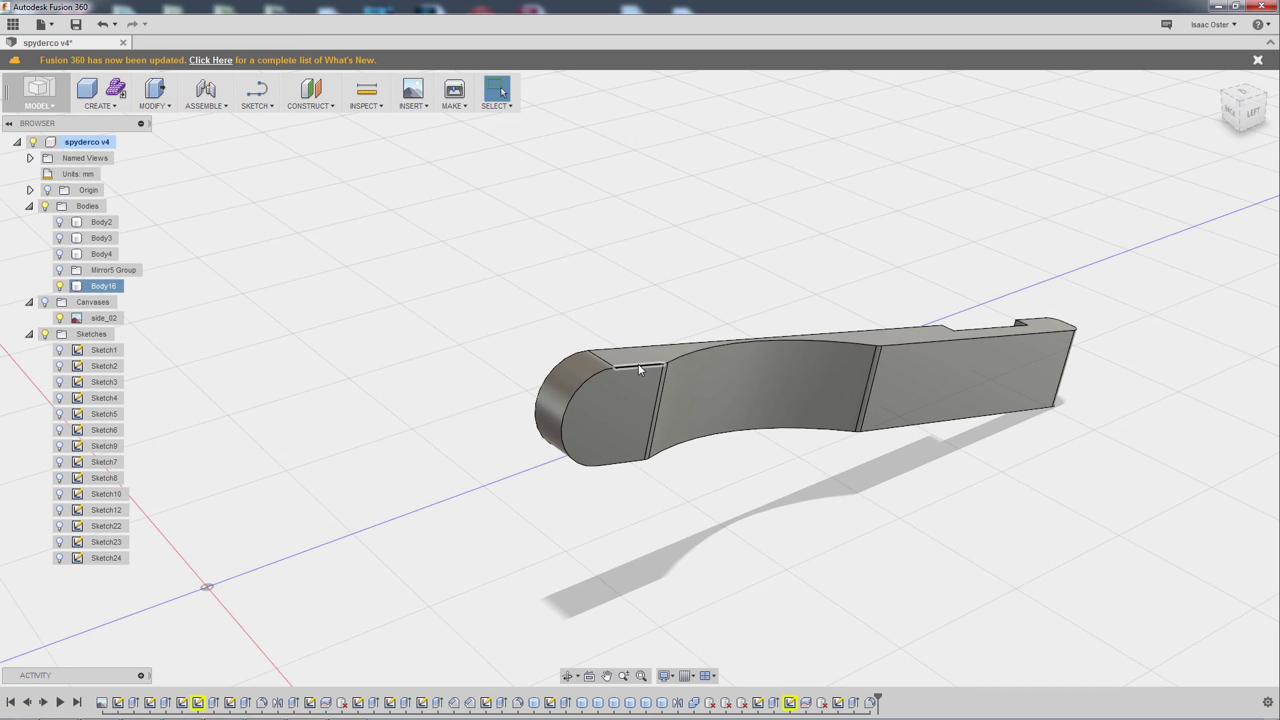
pyautogui.click(622, 465)
pyautogui.scroll(5, 658, 486)
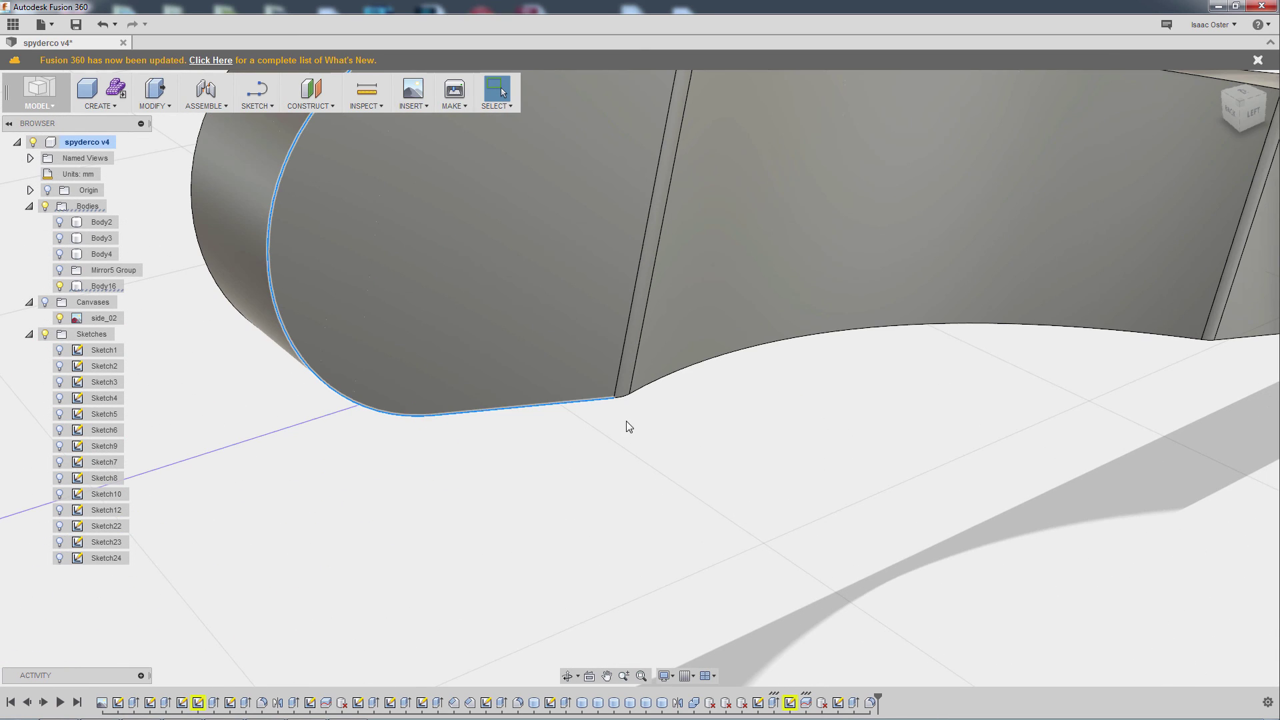
pyautogui.keyDown('ctrl'); pyautogui.click(653, 387); pyautogui.keyUp('ctrl')
pyautogui.moveTo(1007, 435); pyautogui.dragTo(673, 471, button='middle')
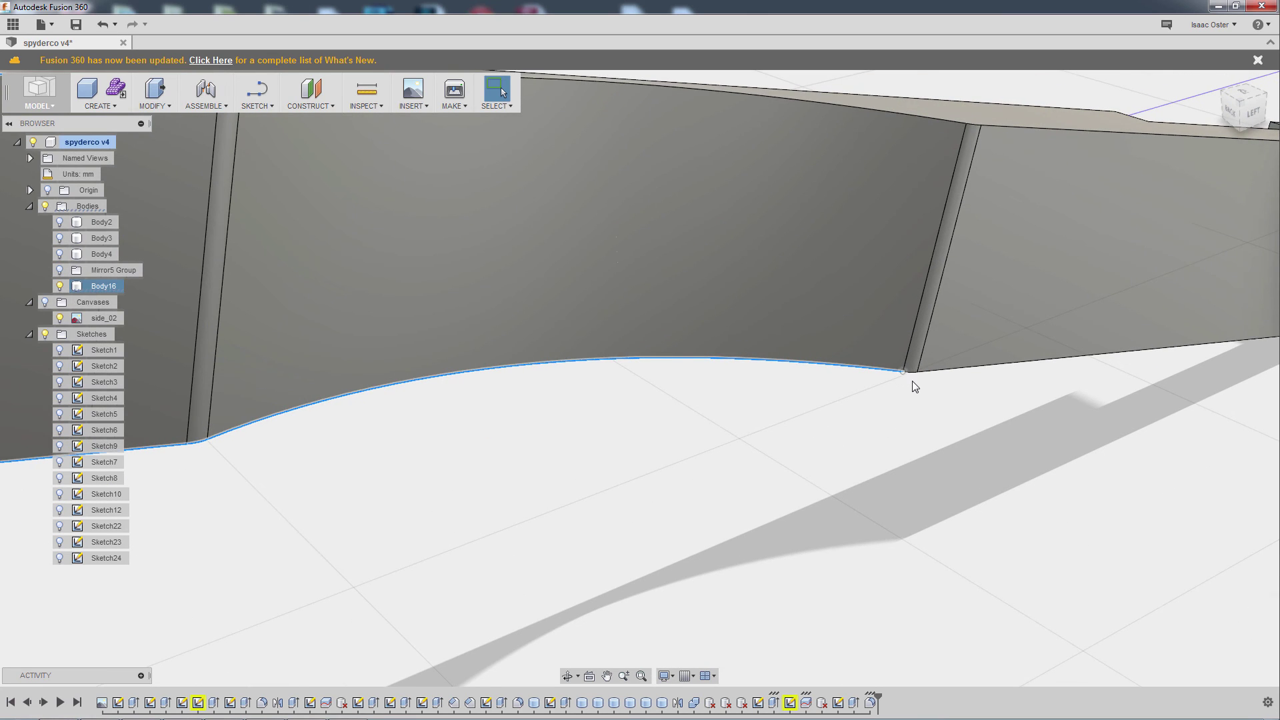
pyautogui.scroll(2, 915, 387)
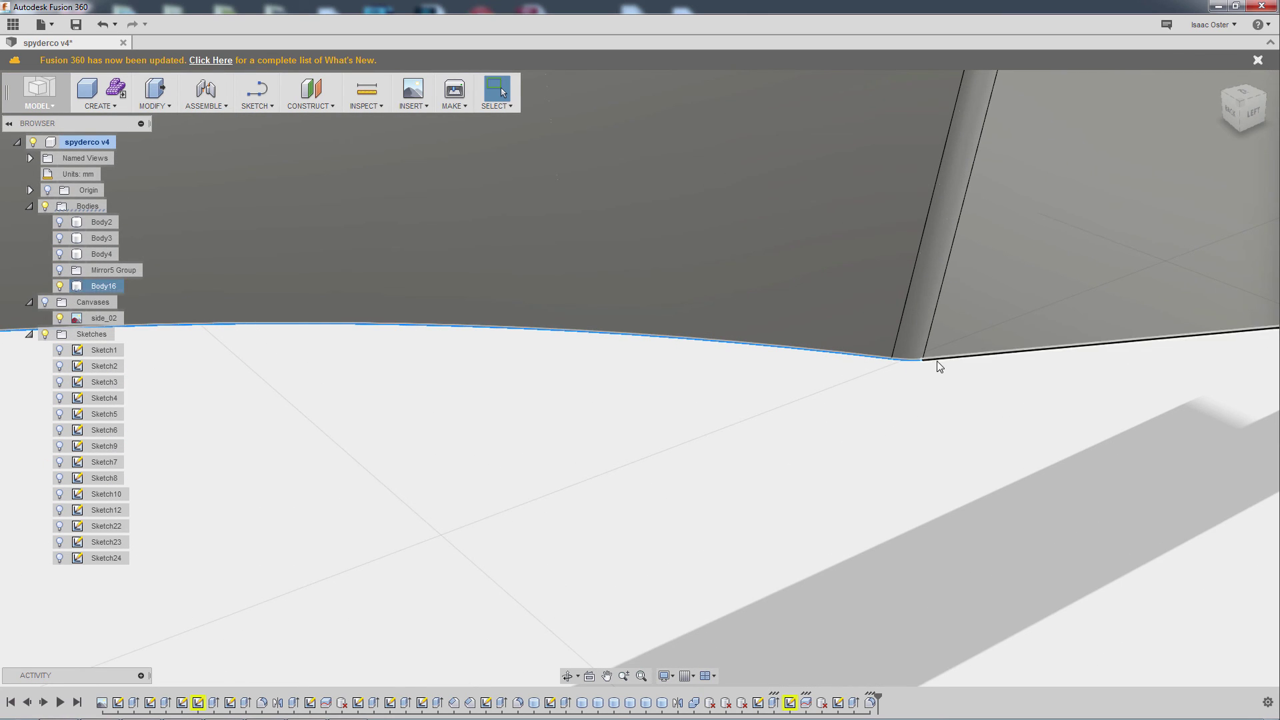
pyautogui.click(937, 362)
pyautogui.keyDown('shift'); pyautogui.moveTo(938, 361); pyautogui.dragTo(1036, 537, button='middle'); pyautogui.keyUp('shift')
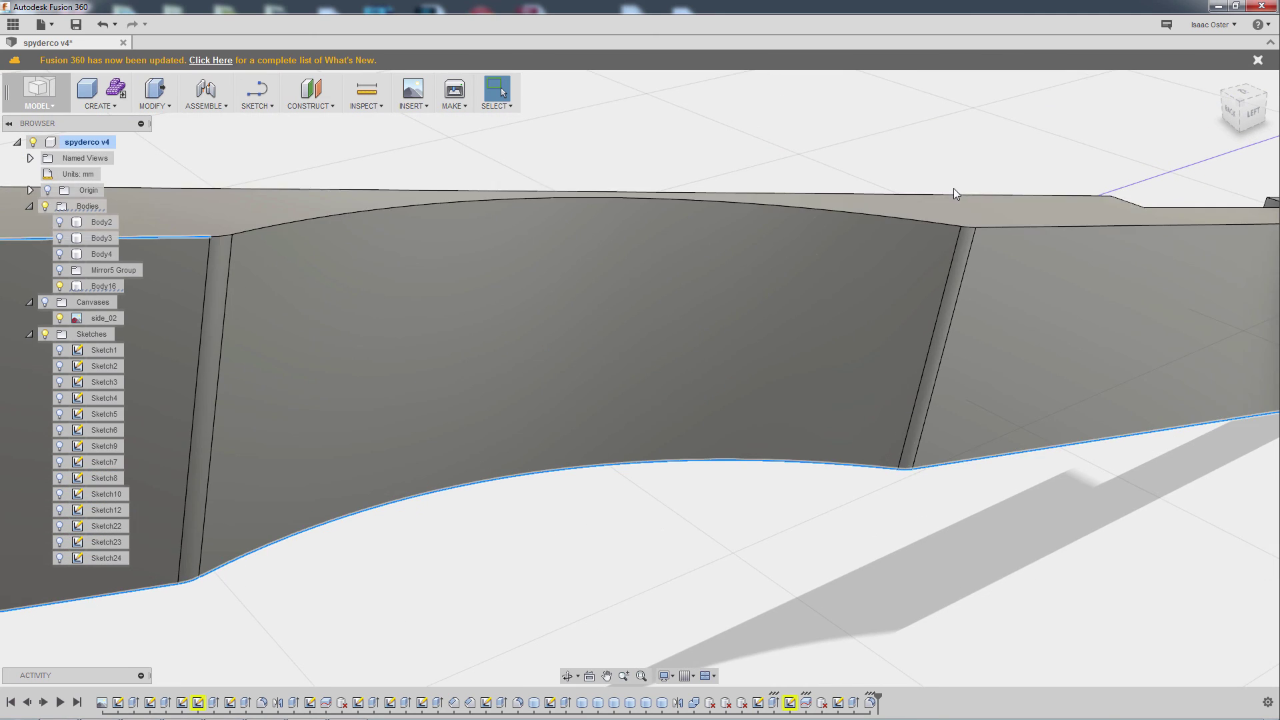
# - Add the outer face's upper edges and the edges wrapping around the square end up to the notch to the selection
pyautogui.scroll(4, 967, 246)
pyautogui.keyDown('ctrl'); pyautogui.click(964, 256); pyautogui.keyUp('ctrl')
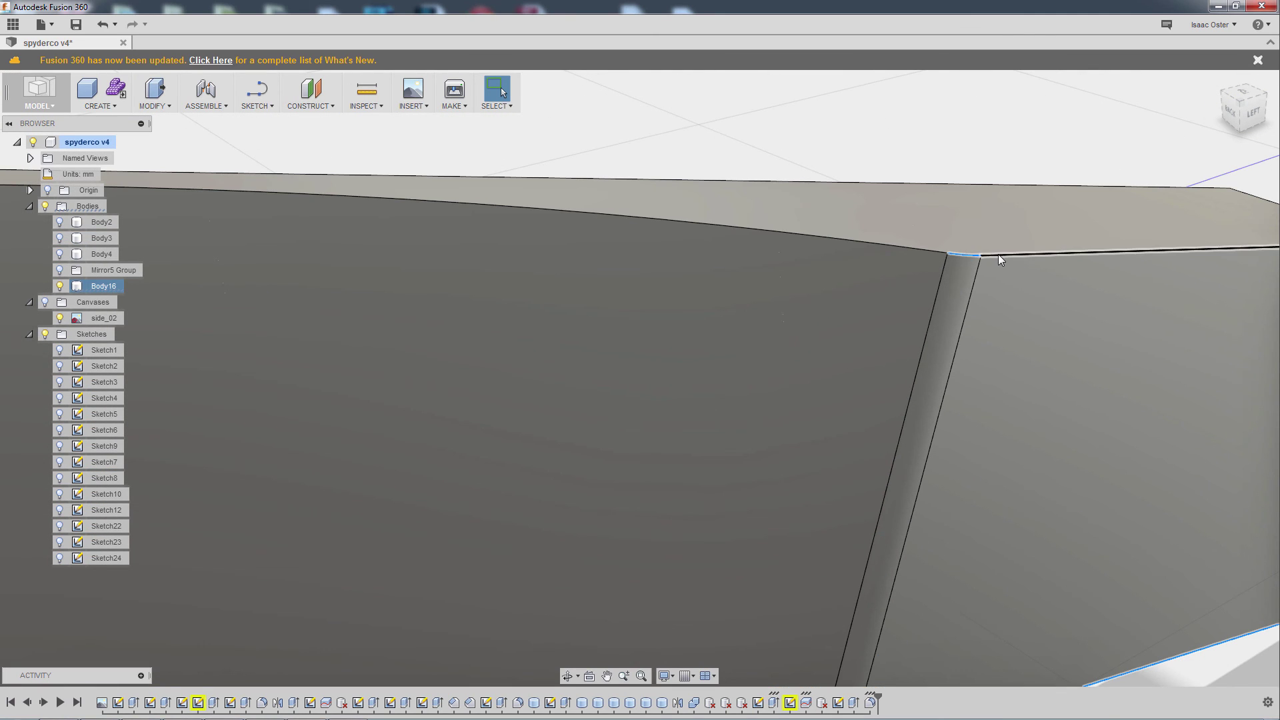
pyautogui.keyDown('ctrl'); pyautogui.click(998, 254); pyautogui.keyUp('ctrl')
pyautogui.keyDown('ctrl'); pyautogui.click(916, 250); pyautogui.keyUp('ctrl')
pyautogui.scroll(-3, 563, 157)
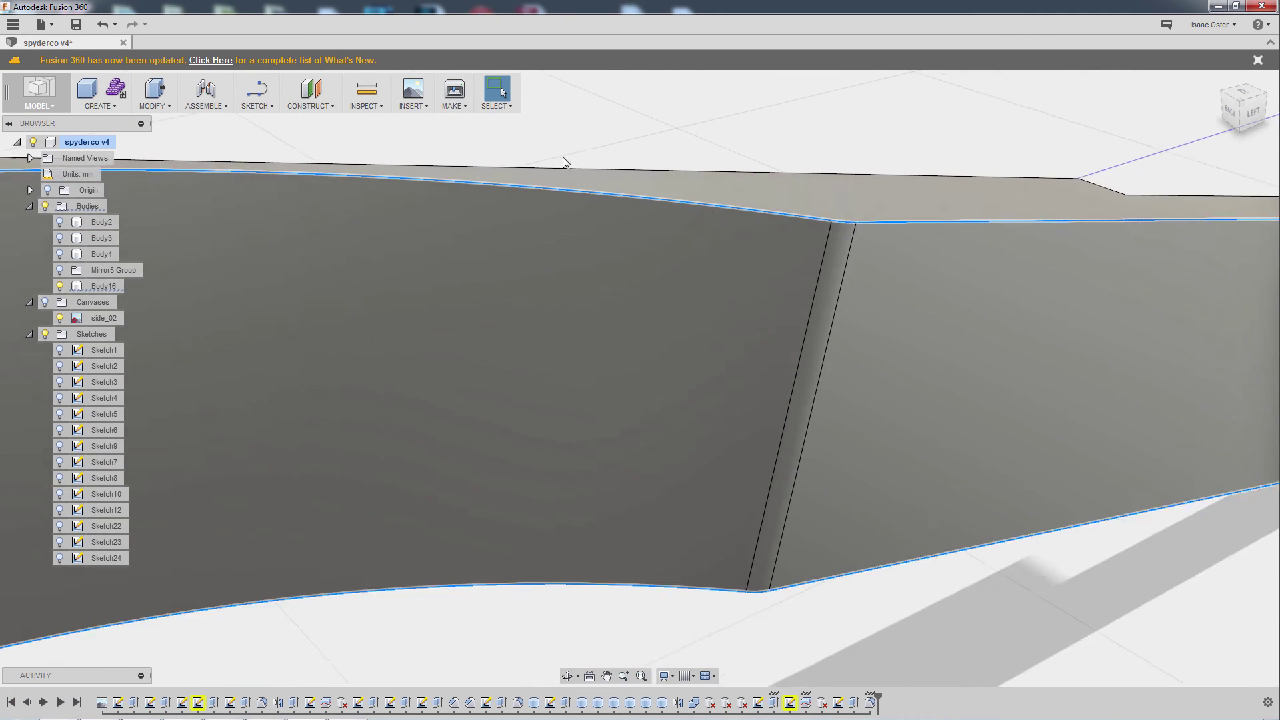
pyautogui.moveTo(406, 192); pyautogui.dragTo(965, 346, button='middle')
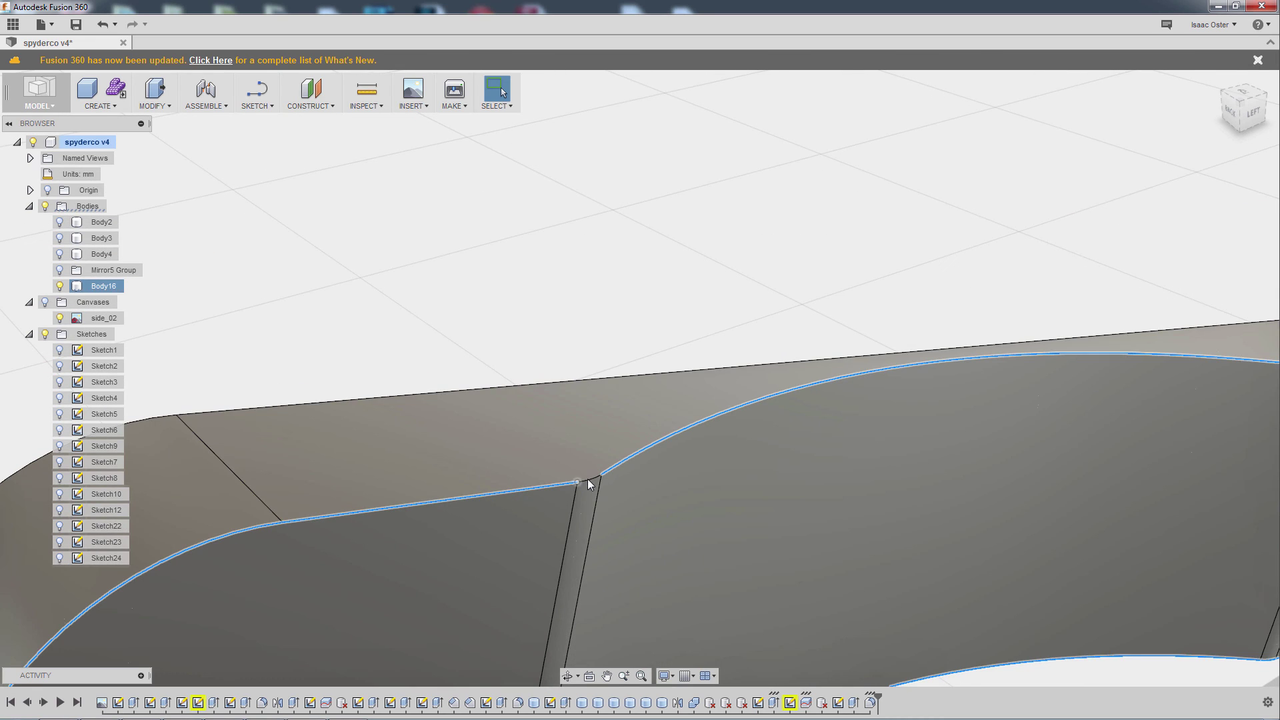
pyautogui.scroll(-4, 683, 269)
pyautogui.keyDown('shift'); pyautogui.moveTo(1043, 338); pyautogui.dragTo(731, 318, button='middle'); pyautogui.keyUp('shift')
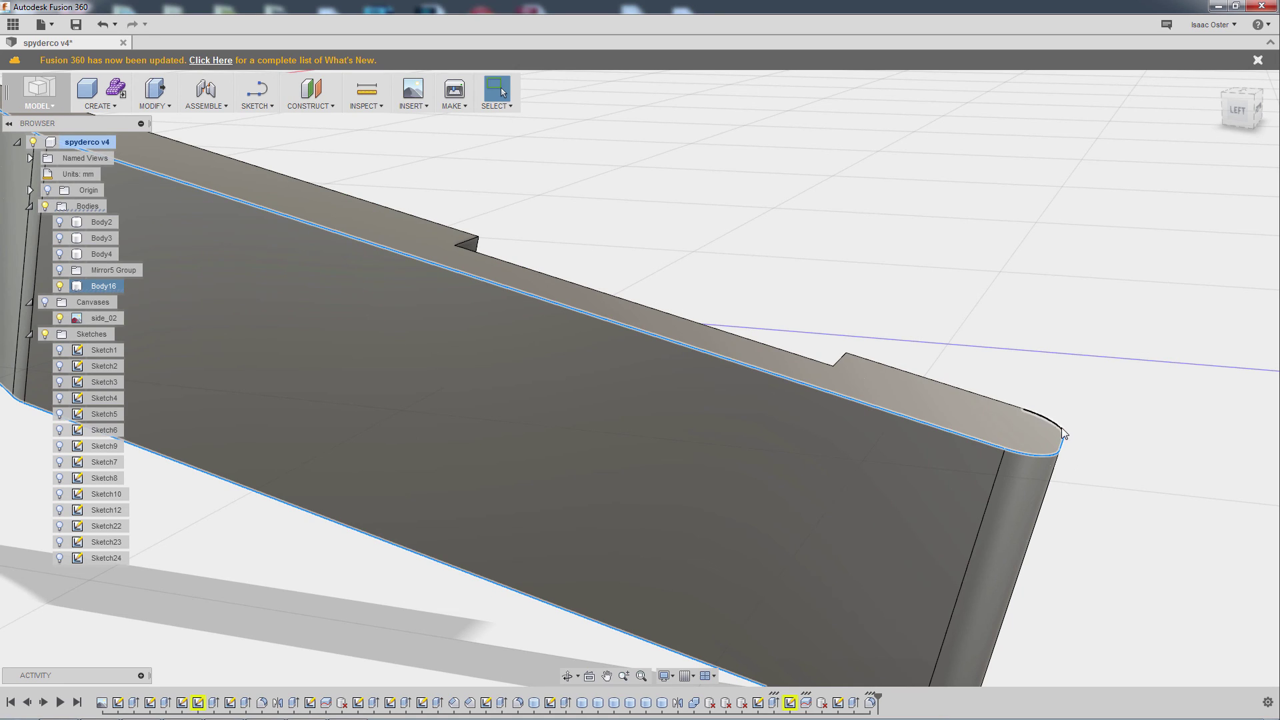
pyautogui.keyDown('shift'); pyautogui.moveTo(1145, 544); pyautogui.dragTo(1079, 174, button='middle'); pyautogui.keyUp('shift')
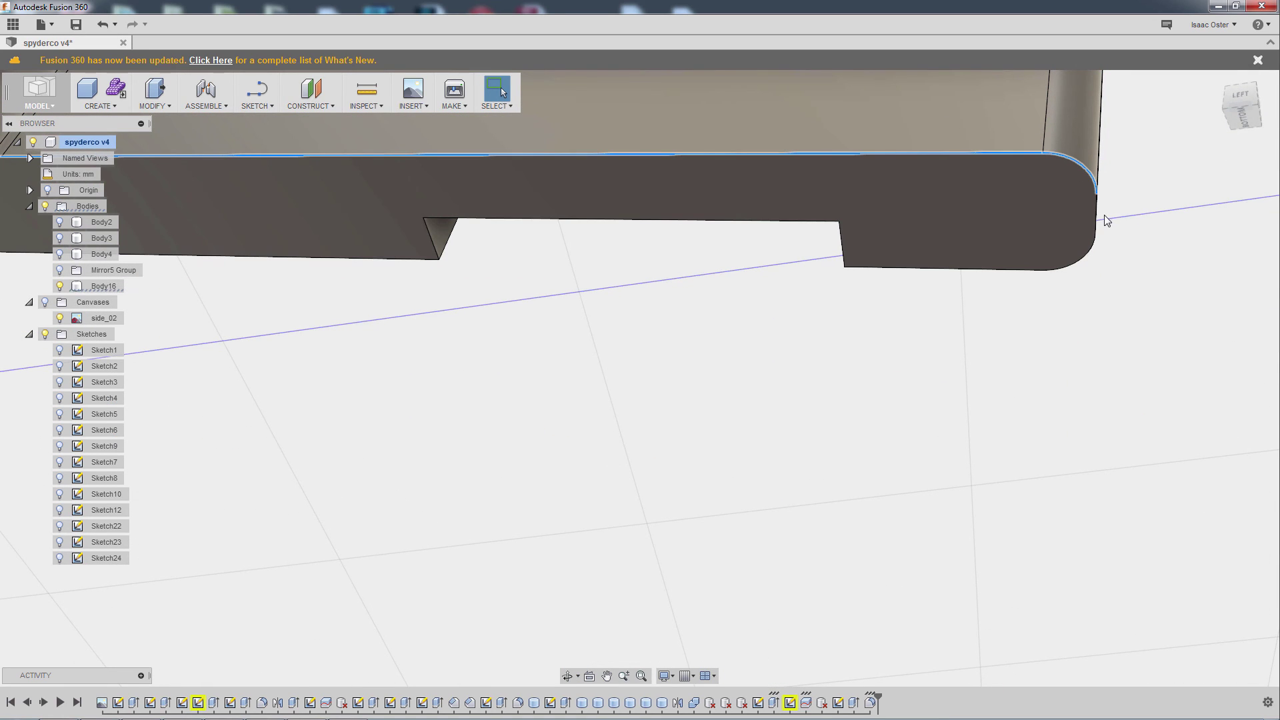
pyautogui.click(1009, 270)
# - Create a pipe along the selected edges as a new body, with a circular section of 2 mm
pyautogui.moveTo(845, 366)
pyautogui.keyDown('shift'); pyautogui.mouseDown(button='middle')
pyautogui.moveTo(731, 380)
pyautogui.moveTo(794, 446)
pyautogui.moveTo(787, 476)
pyautogui.moveTo(971, 534)
pyautogui.mouseUp(button='middle'); pyautogui.keyUp('shift')
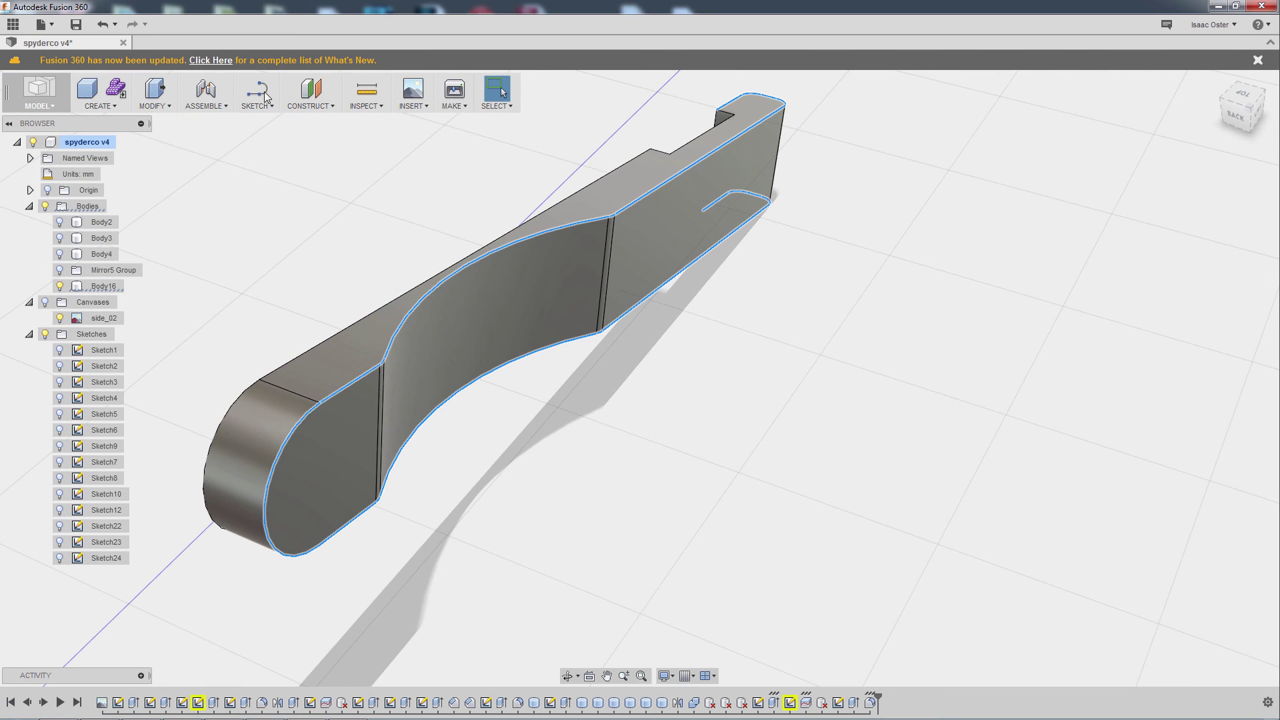
pyautogui.click(118, 108)
pyautogui.click(121, 208)
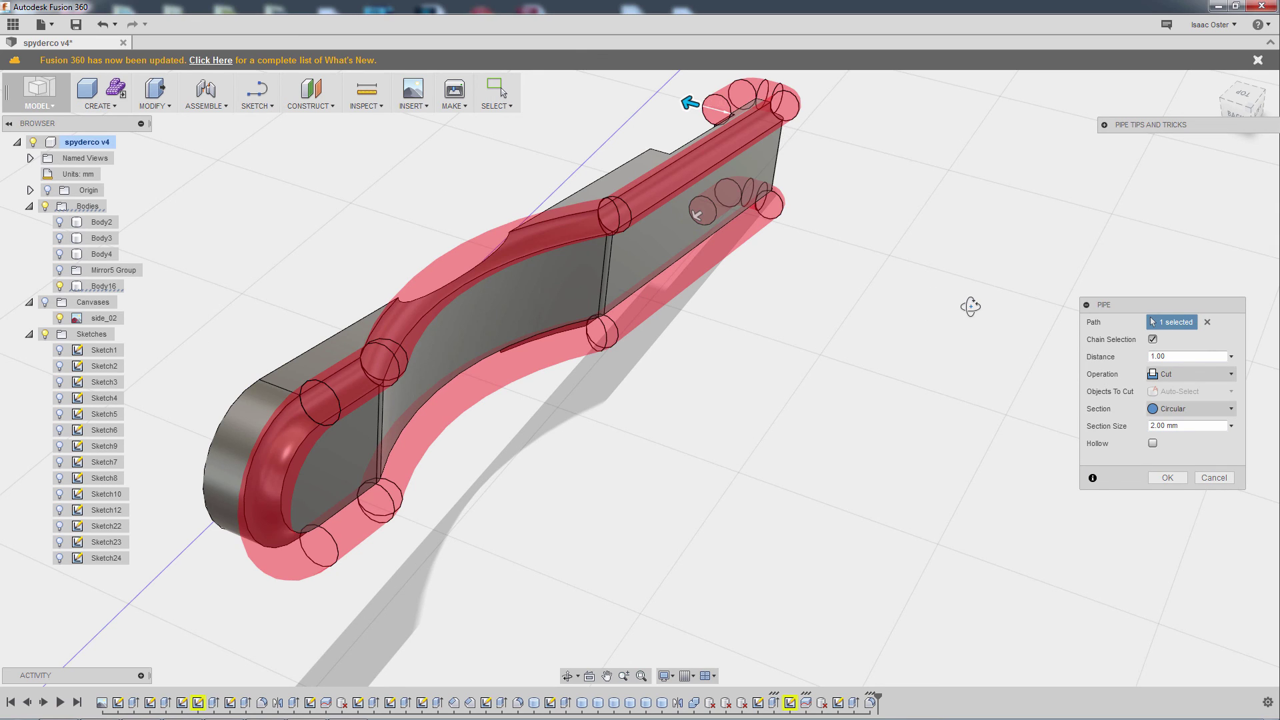
pyautogui.keyDown('shift'); pyautogui.moveTo(971, 303); pyautogui.dragTo(922, 300, button='middle'); pyautogui.keyUp('shift')
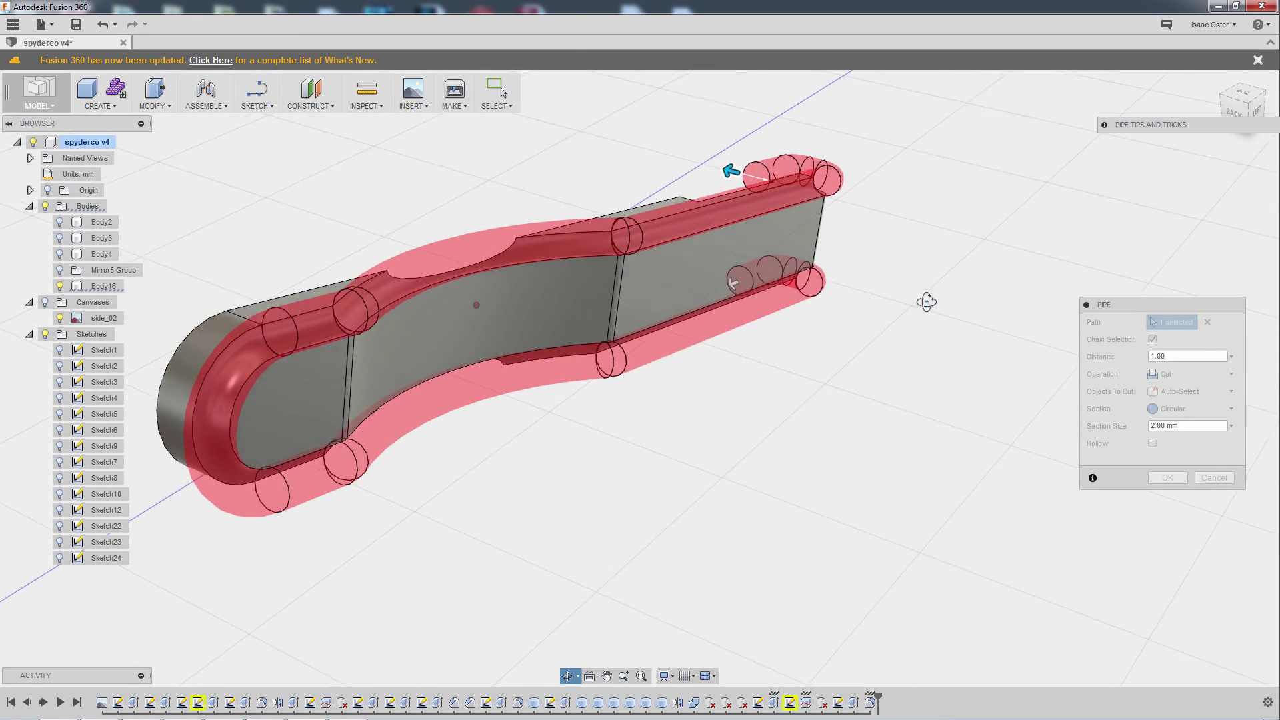
pyautogui.click(1190, 374)
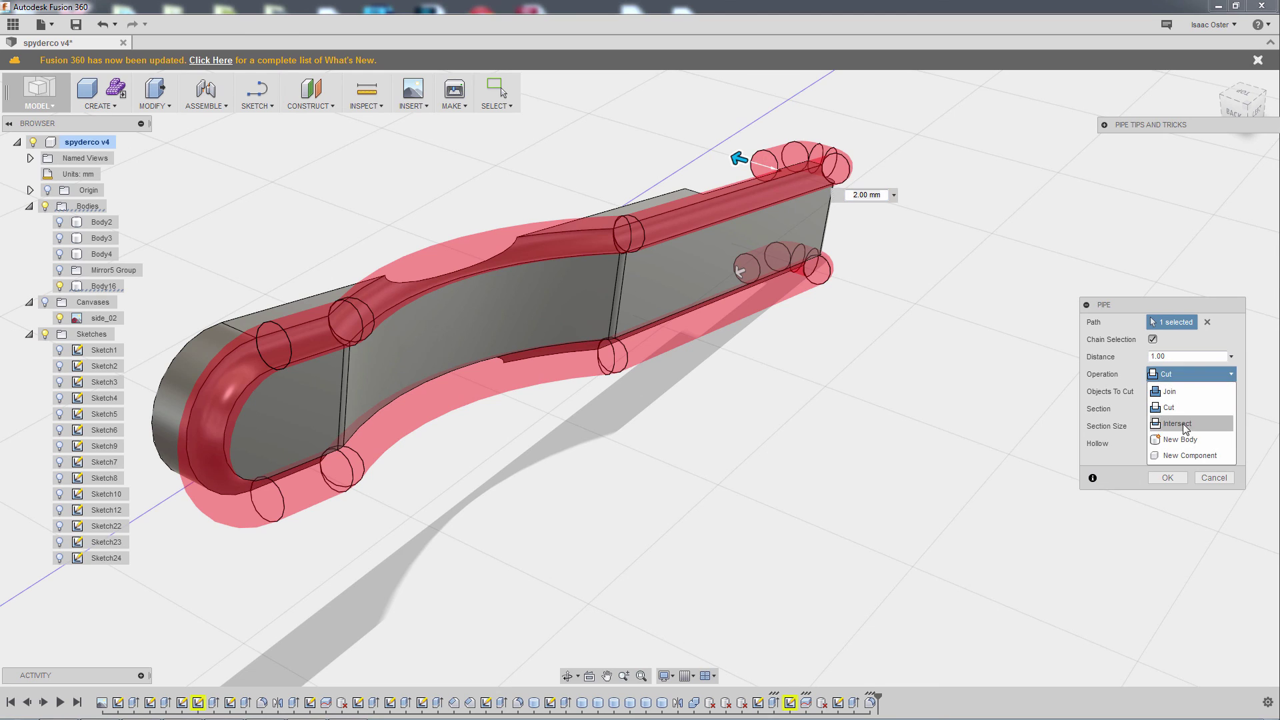
pyautogui.click(1173, 430)
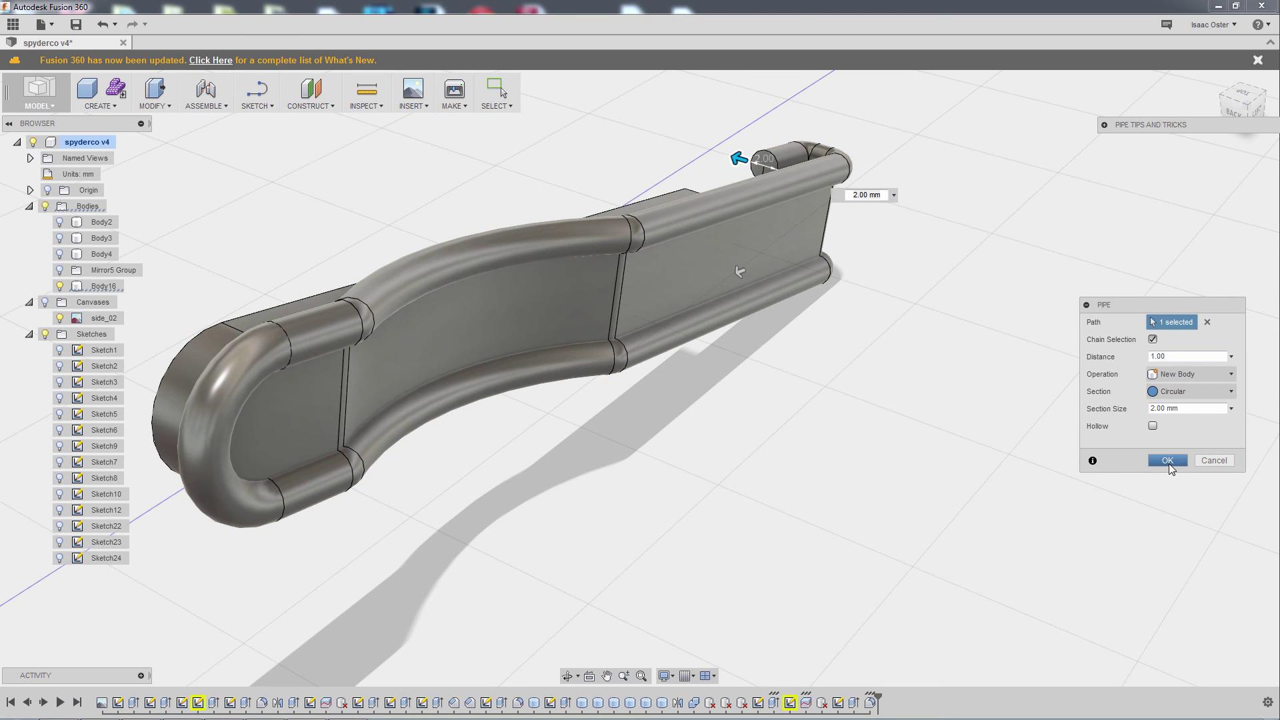
pyautogui.click(1168, 461)
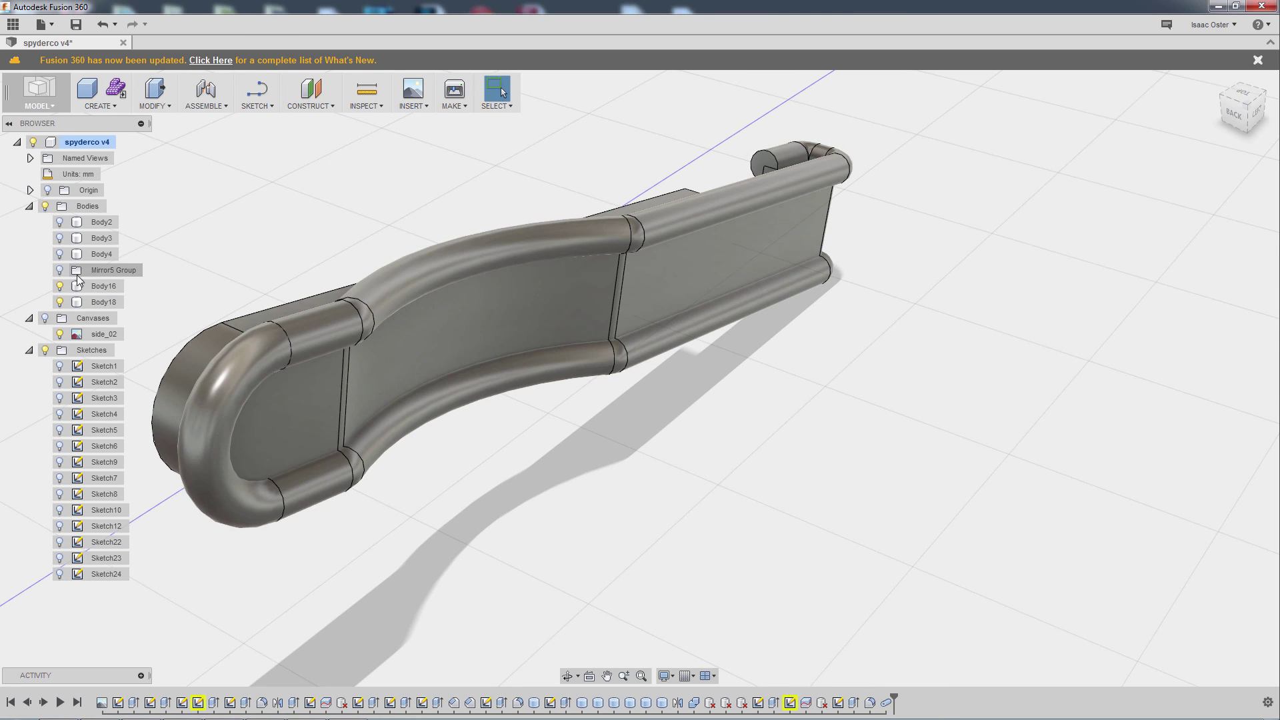
# - Show the knife's other bodies again and remove the solid clip block, Body16, keeping the pipe
pyautogui.click(59, 254)
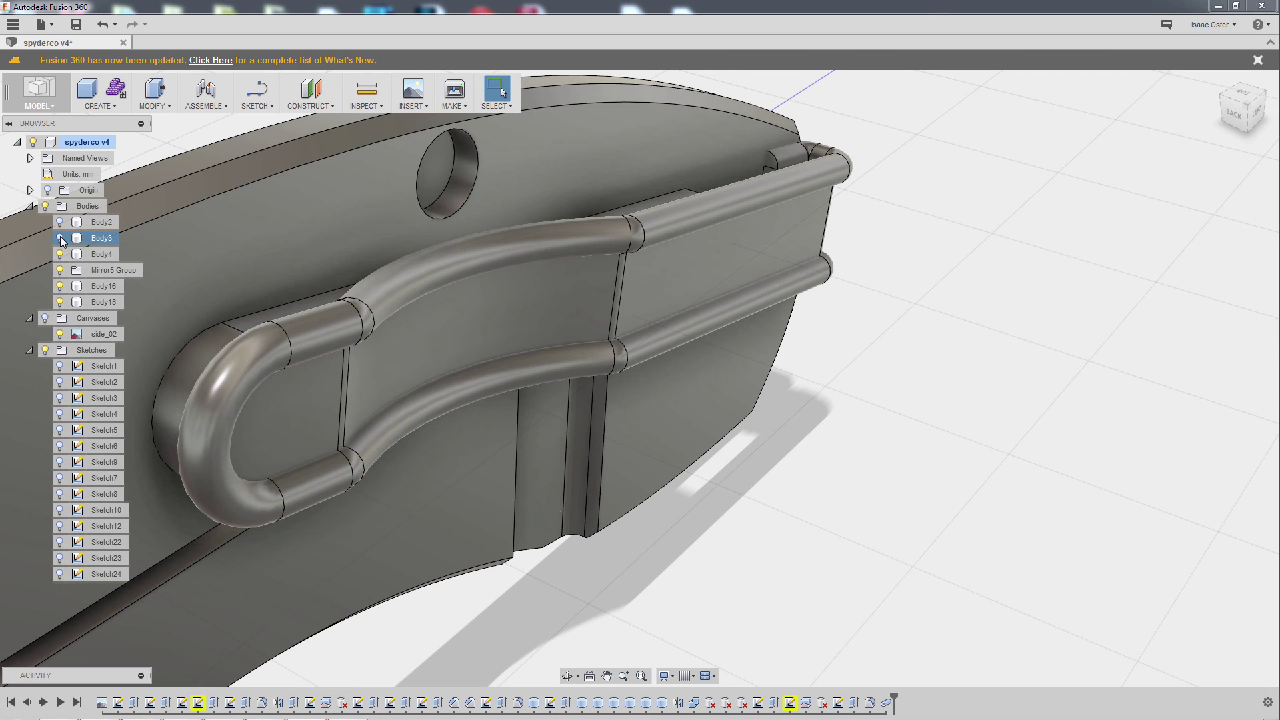
pyautogui.click(96, 285)
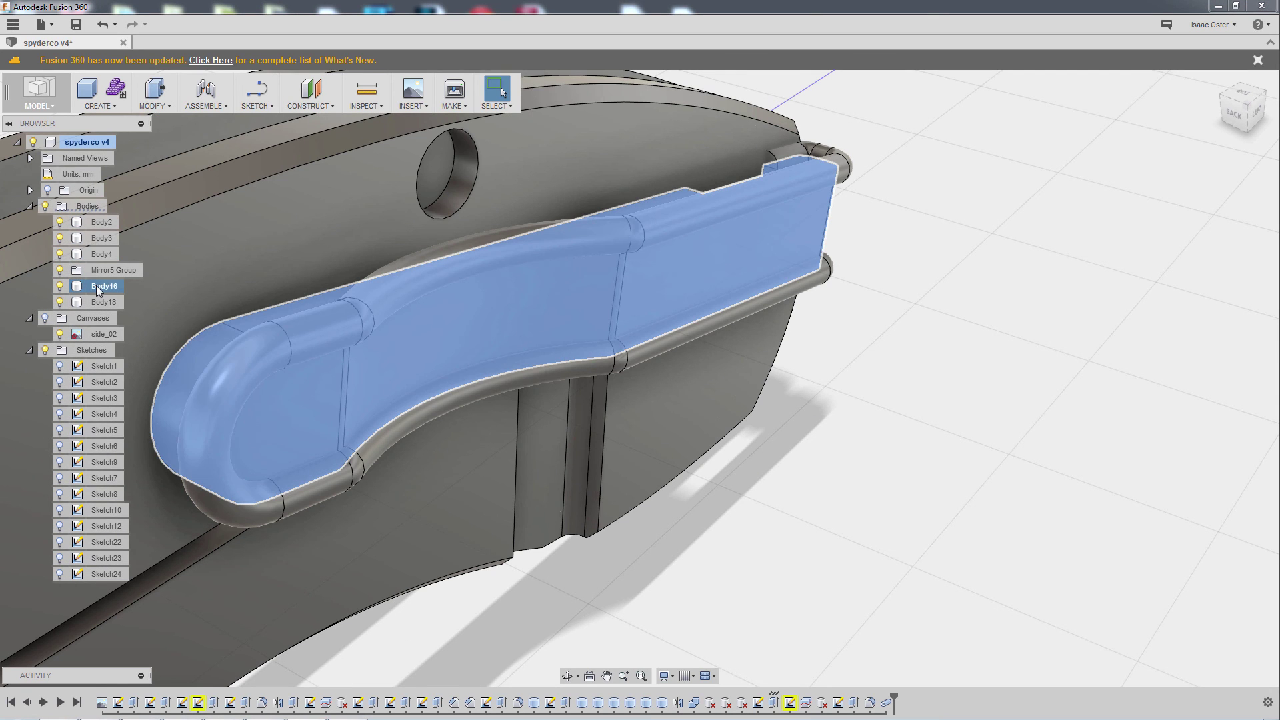
pyautogui.rightClick(97, 286)
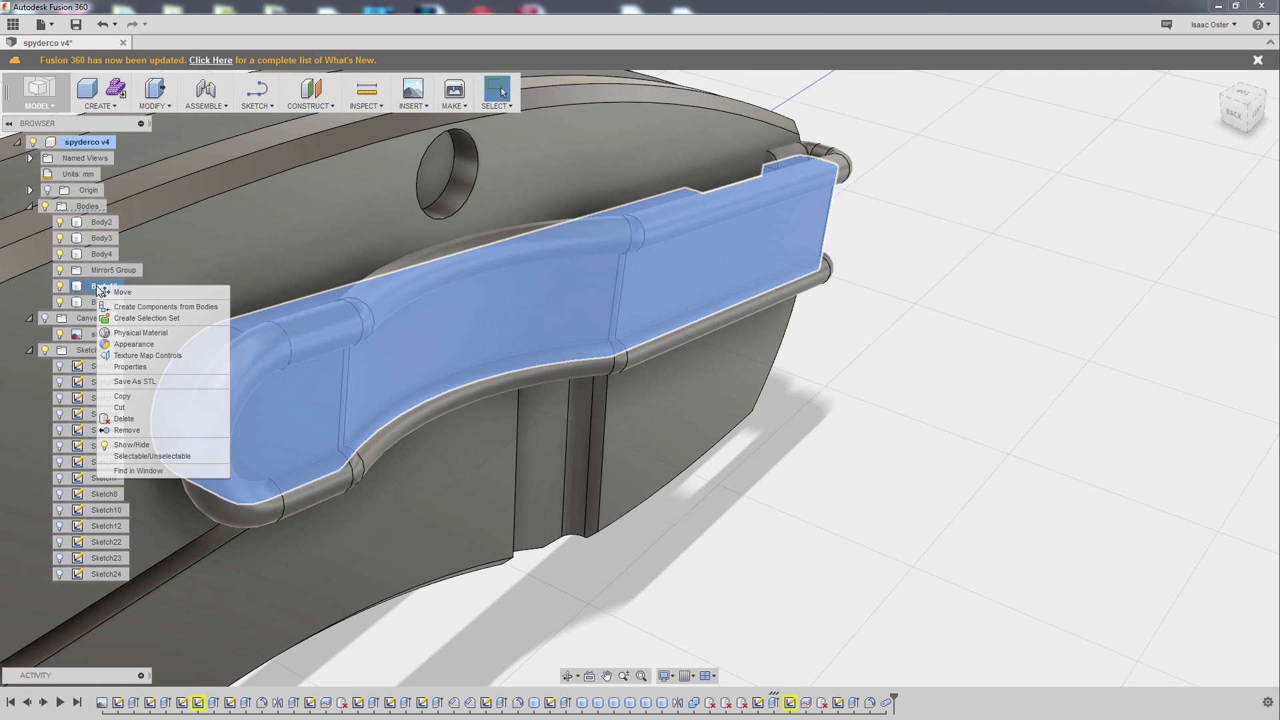
pyautogui.click(126, 430)
# - Change the visual style to shaded without visible edges
pyautogui.scroll(-4, 913, 545)
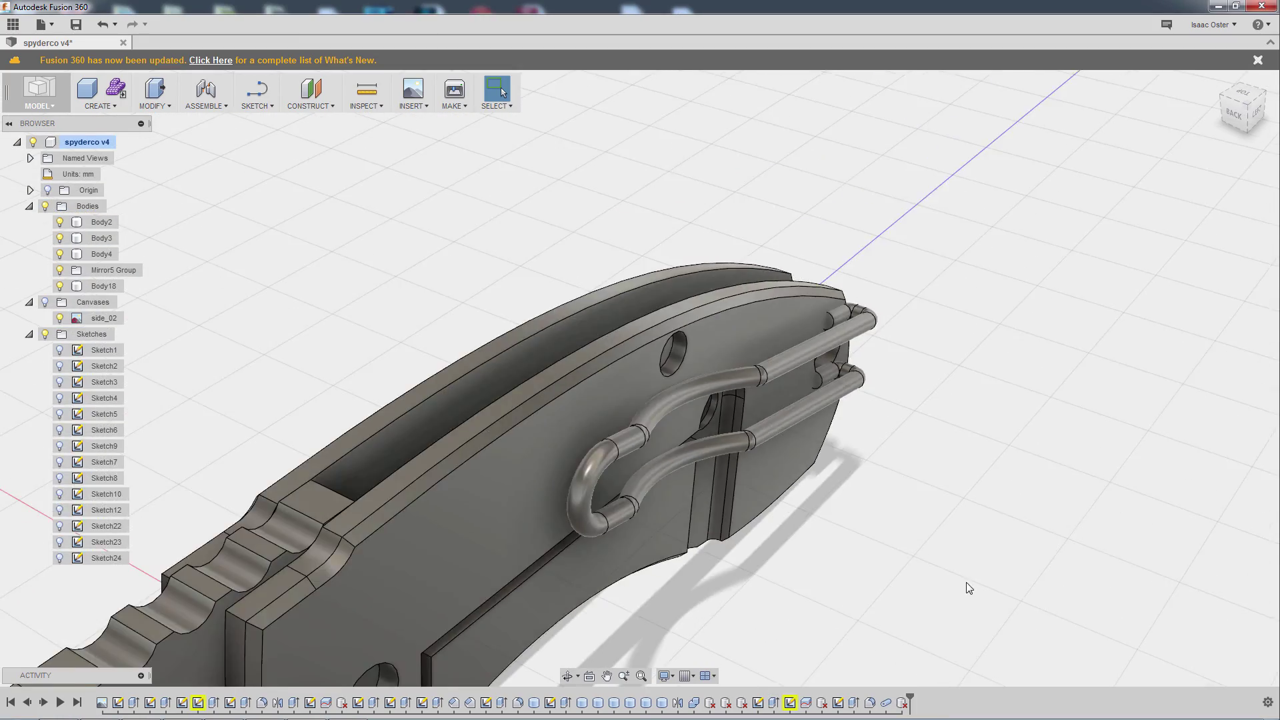
pyautogui.moveTo(966, 582)
pyautogui.keyDown('shift'); pyautogui.mouseDown(button='middle')
pyautogui.moveTo(914, 540)
pyautogui.moveTo(870, 530)
pyautogui.moveTo(887, 513)
pyautogui.moveTo(873, 496)
pyautogui.moveTo(863, 510)
pyautogui.moveTo(971, 563)
pyautogui.moveTo(946, 586)
pyautogui.mouseUp(button='middle'); pyautogui.keyUp('shift')
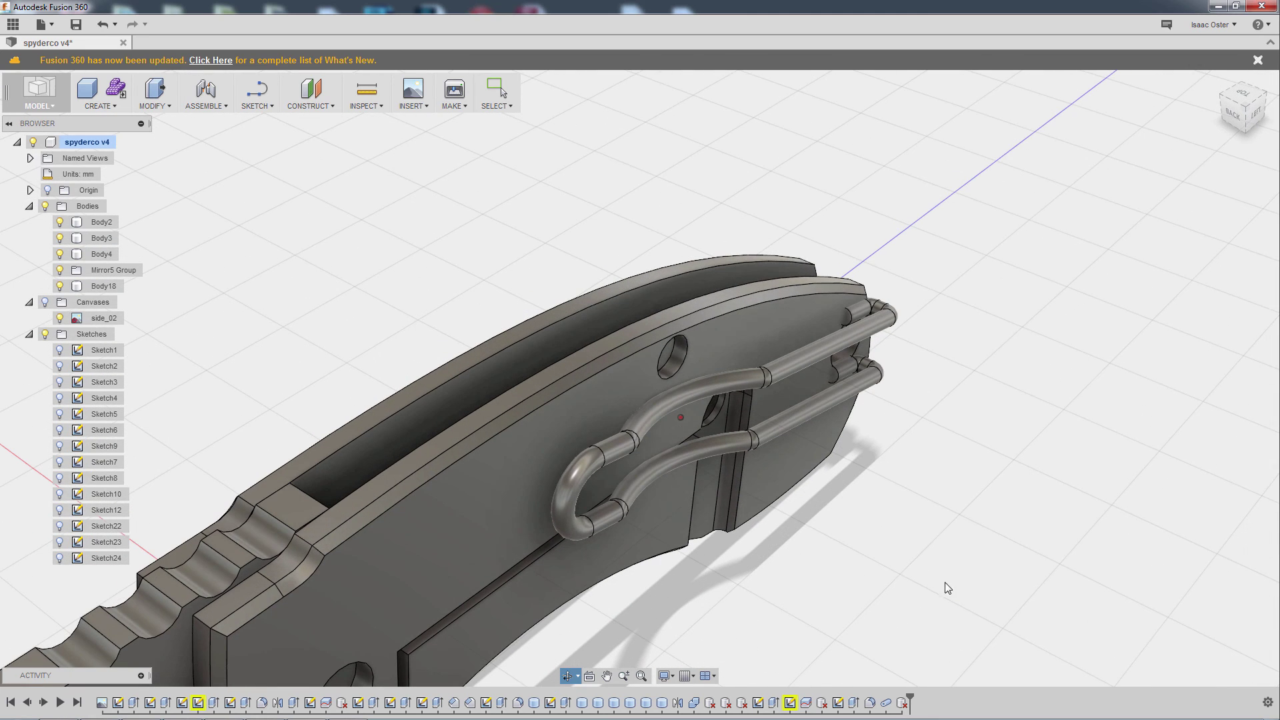
pyautogui.click(672, 677)
pyautogui.moveTo(719, 562)
pyautogui.click(844, 566)
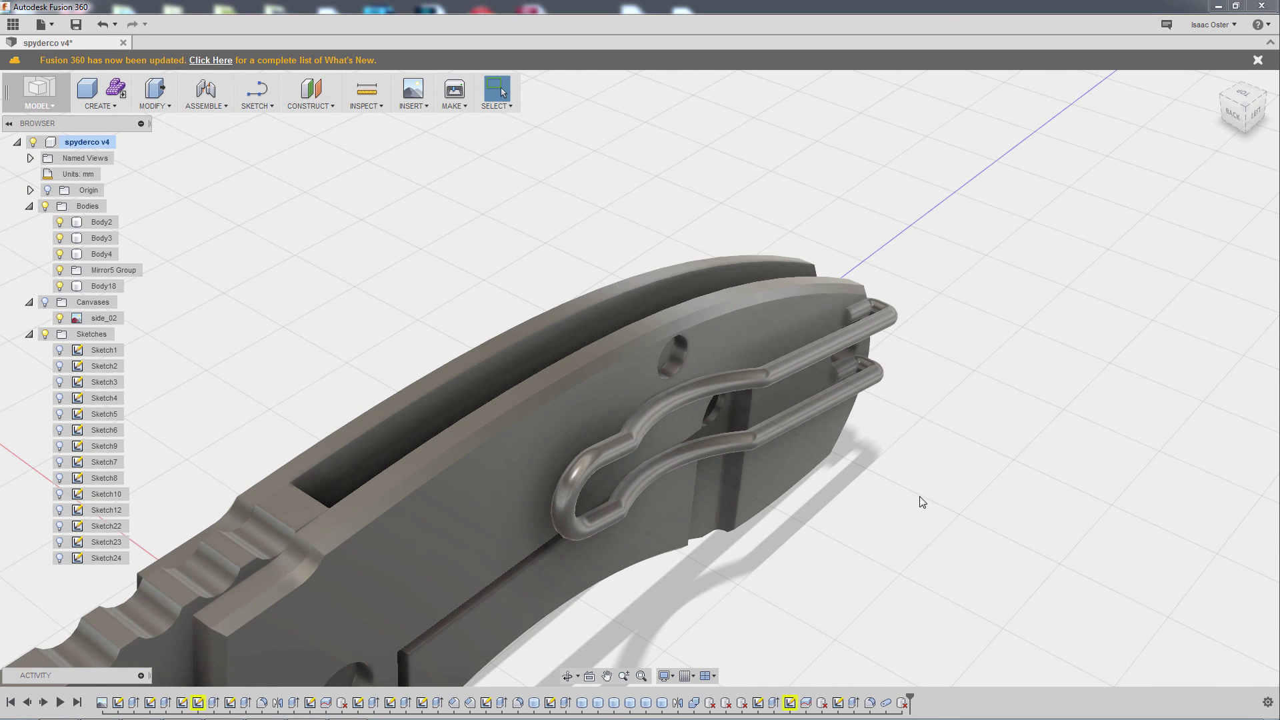
# - Switch to Photoshop to examine the wire clip in the clip_detail.jpg reference photo, and return to Fusion 360
pyautogui.keyDown('shift'); pyautogui.moveTo(922, 502); pyautogui.dragTo(838, 449, button='middle'); pyautogui.keyUp('shift')
pyautogui.hotkey('alt', 'Tab')
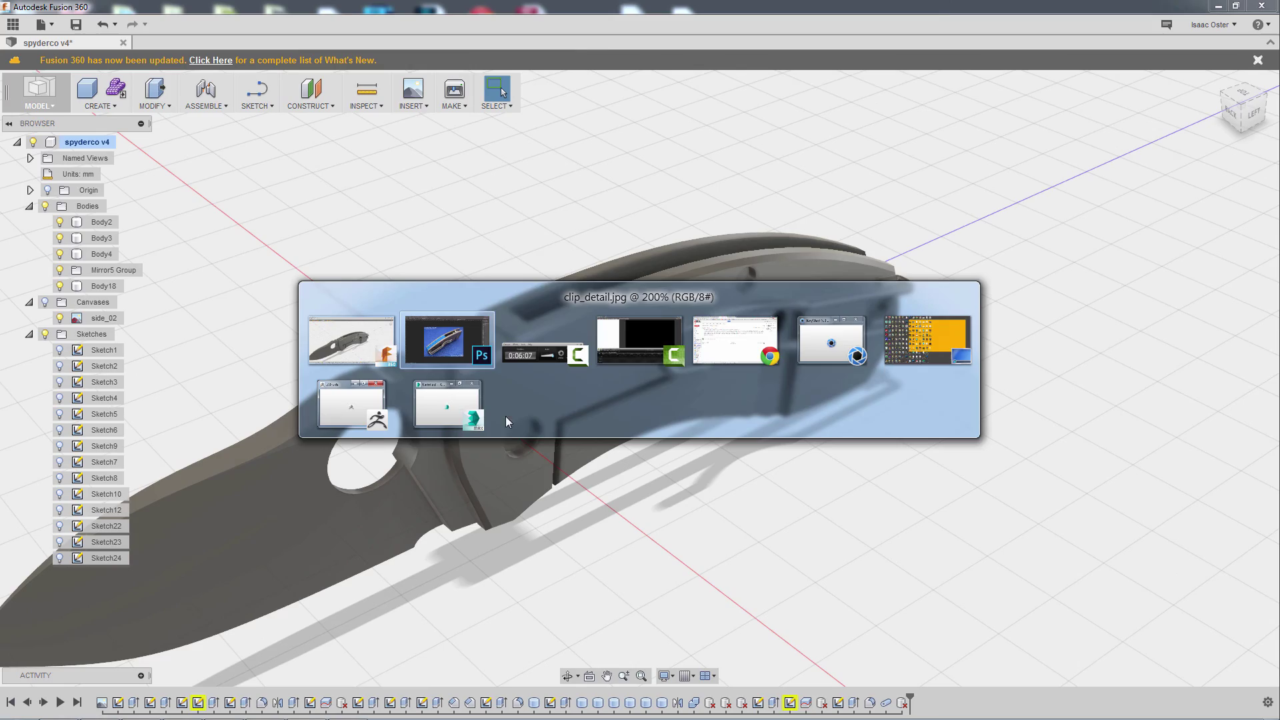
pyautogui.click(455, 339)
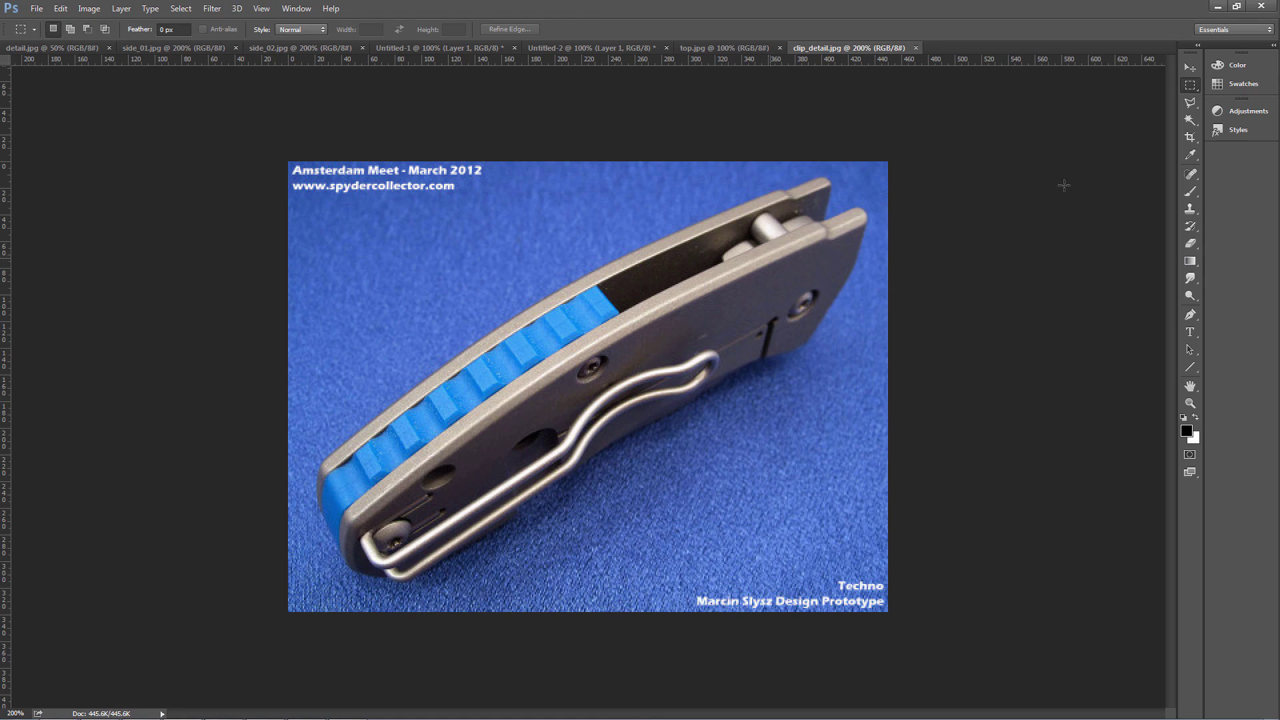
pyautogui.click(1217, 8)
# - Duplicate the wire clip body Body18 in place with zero offset and hide the original
pyautogui.keyDown('shift'); pyautogui.moveTo(909, 366); pyautogui.dragTo(960, 397, button='middle'); pyautogui.keyUp('shift')
pyautogui.scroll(-2, 924, 400)
pyautogui.scroll(4, 926, 412)
pyautogui.scroll(3, 928, 427)
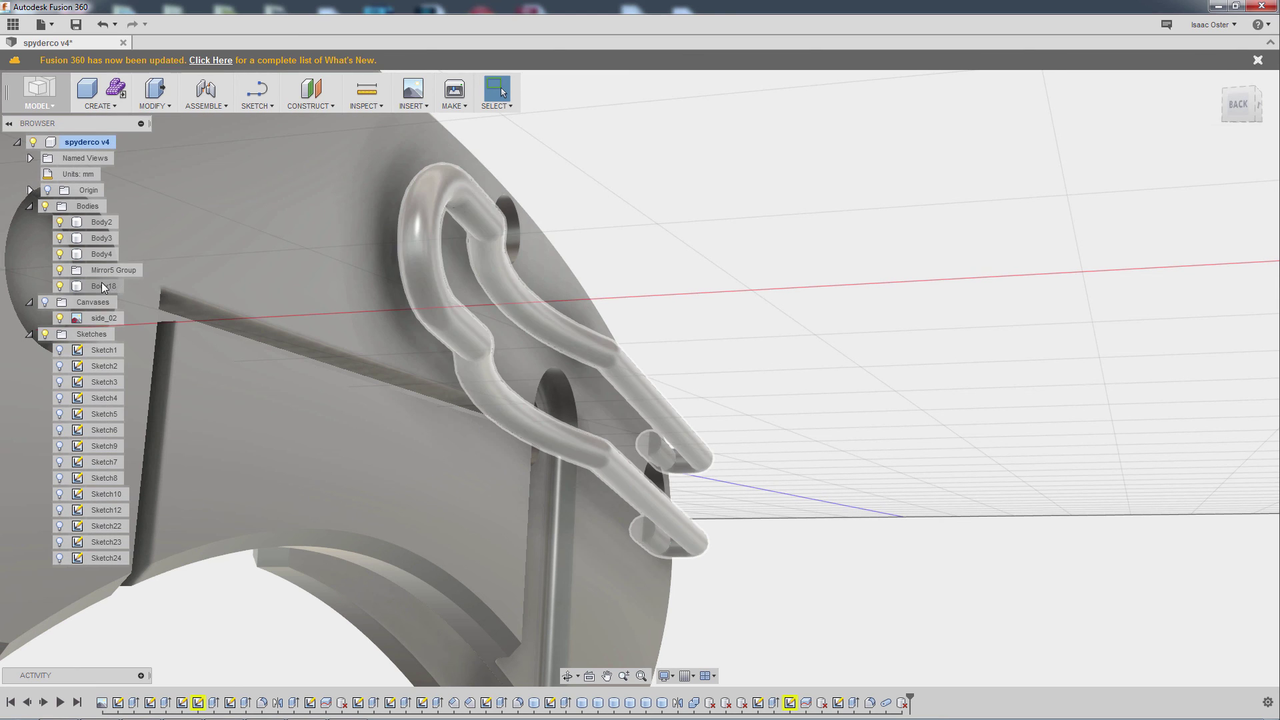
pyautogui.click(104, 286)
pyautogui.keyDown('ctrl'); pyautogui.click(101, 254); pyautogui.keyUp('ctrl')
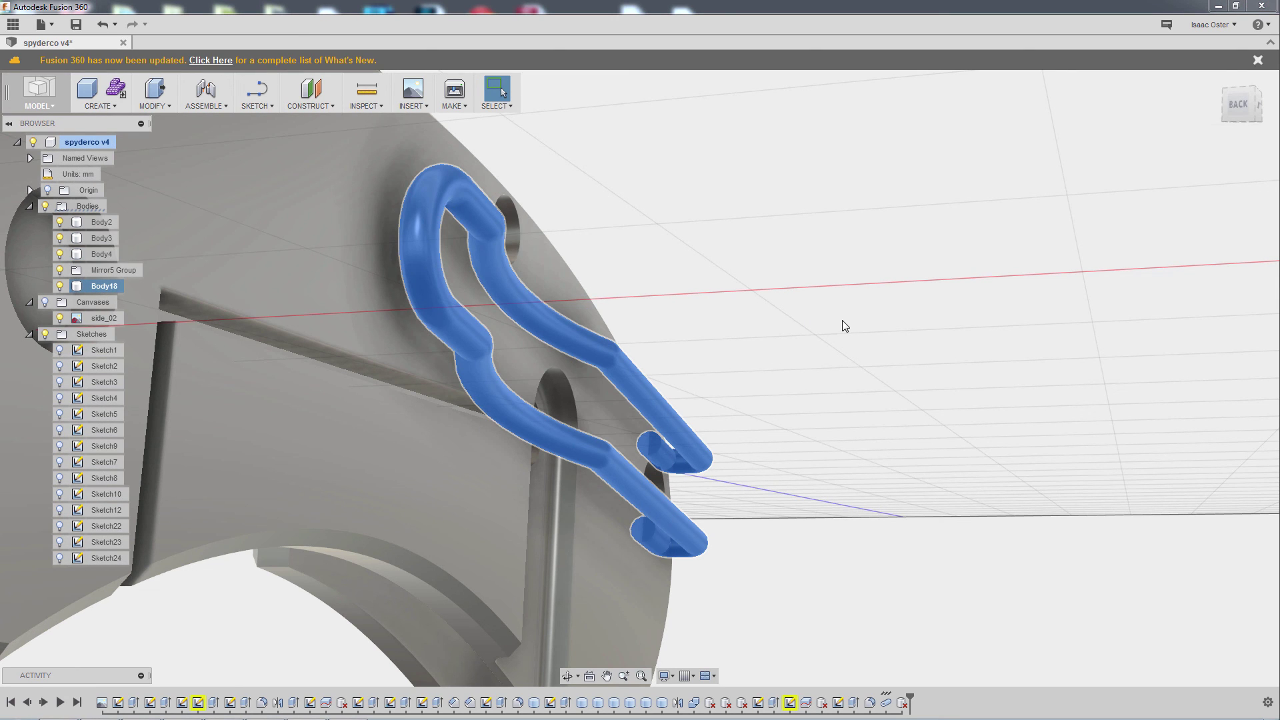
pyautogui.hotkey('ctrl', 'c')
pyautogui.hotkey('ctrl', 'v')
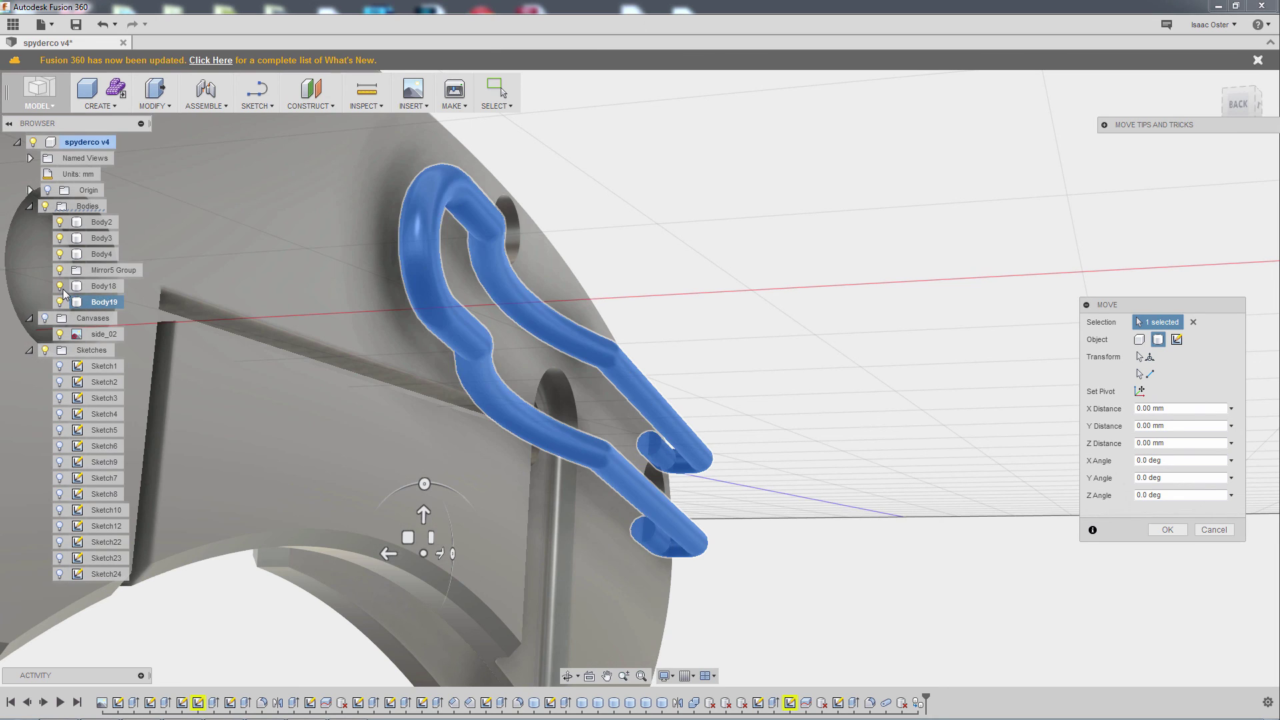
pyautogui.press('Return')
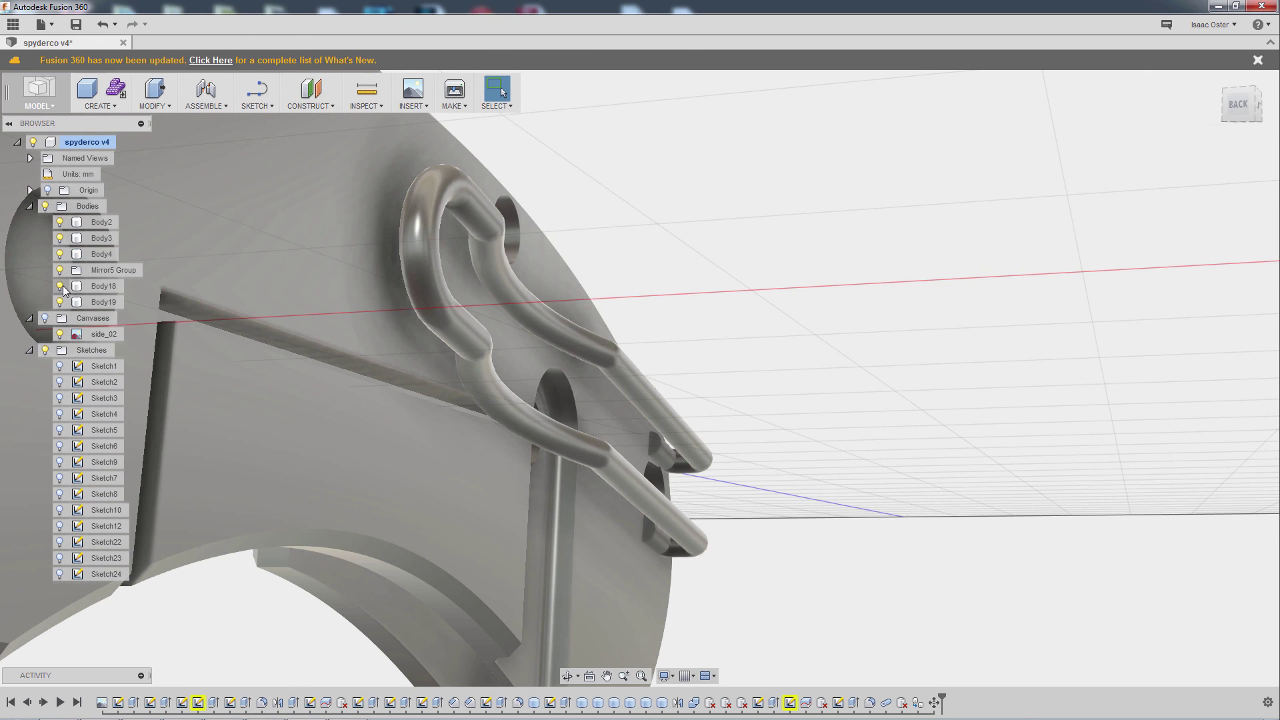
pyautogui.keyDown('shift'); pyautogui.moveTo(342, 288); pyautogui.dragTo(781, 348, button='middle'); pyautogui.keyUp('shift')
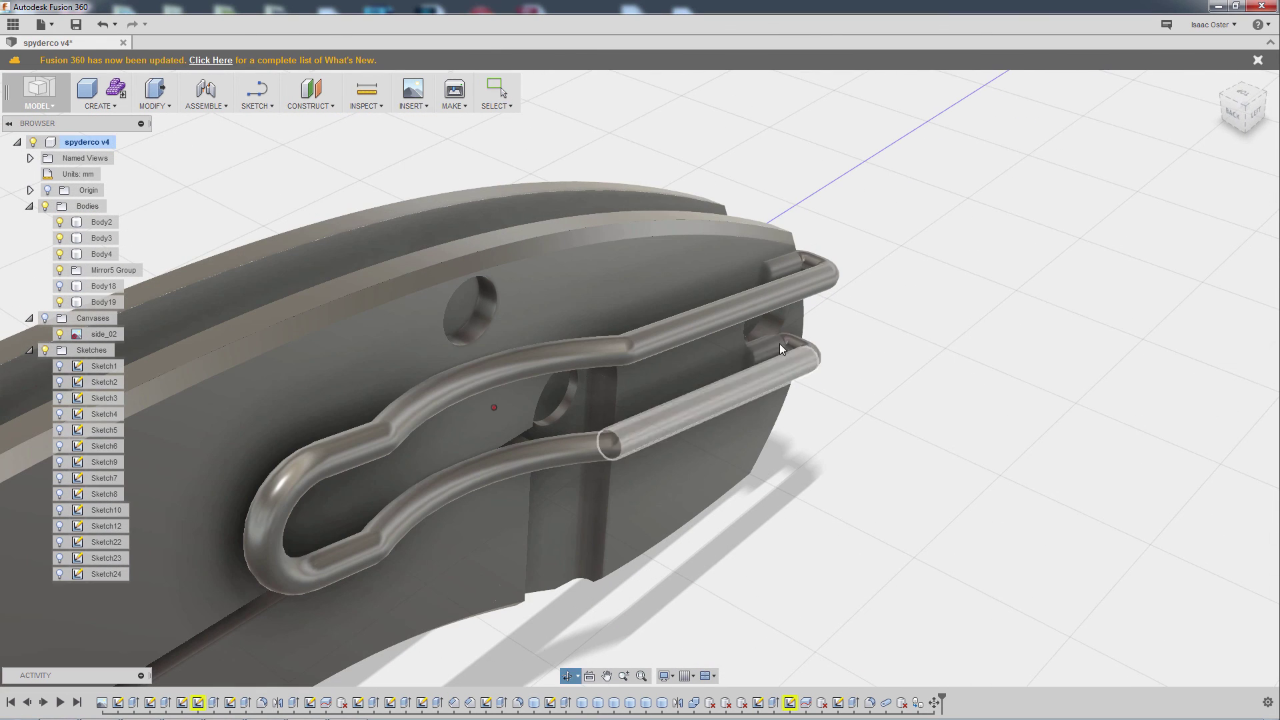
# - Try to thicken the copied clip by offsetting its long straight wire face by 0.2 mm, then by 0.1 mm
pyautogui.hotkey('alt', 'Tab')
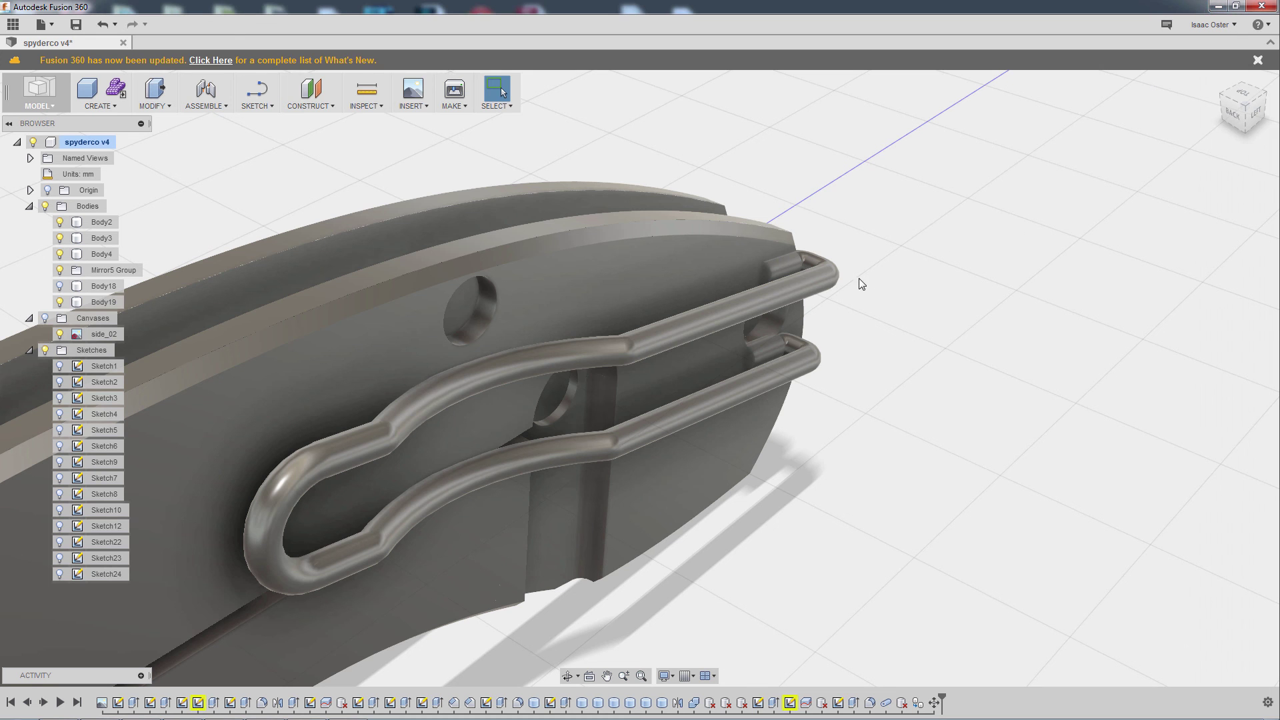
pyautogui.click(800, 285)
pyautogui.rightClick(799, 286)
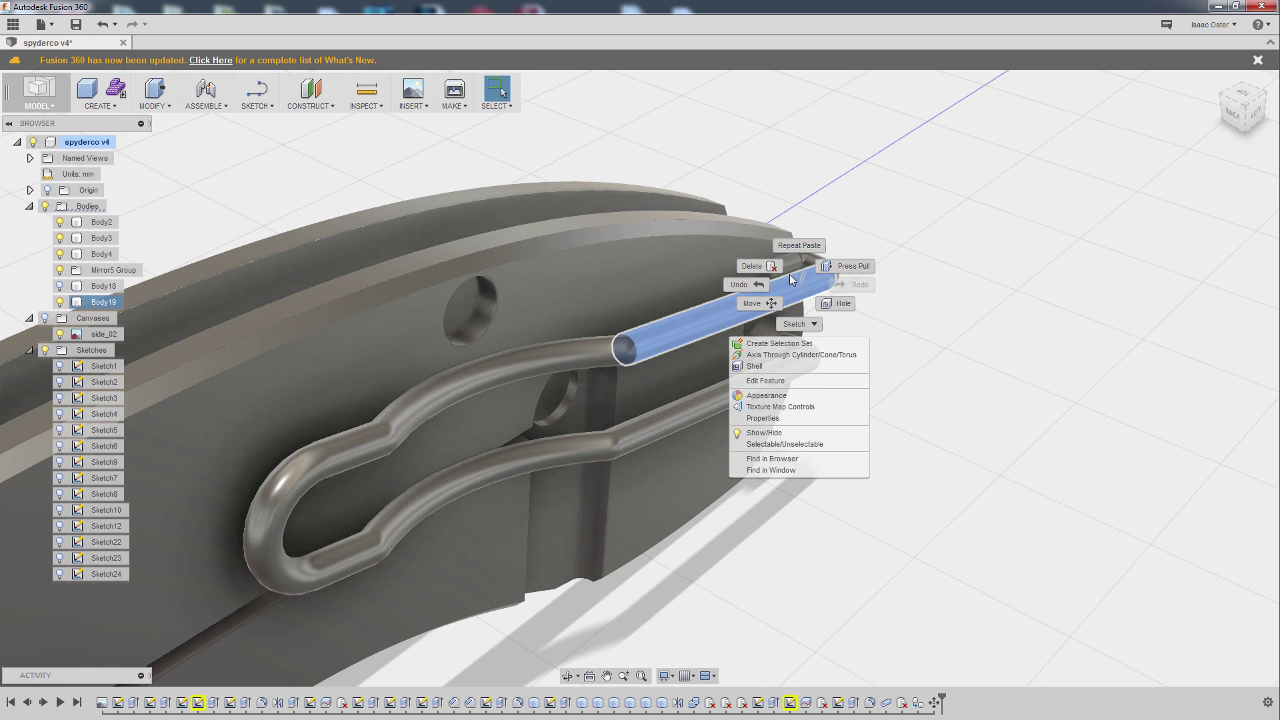
pyautogui.click(843, 262)
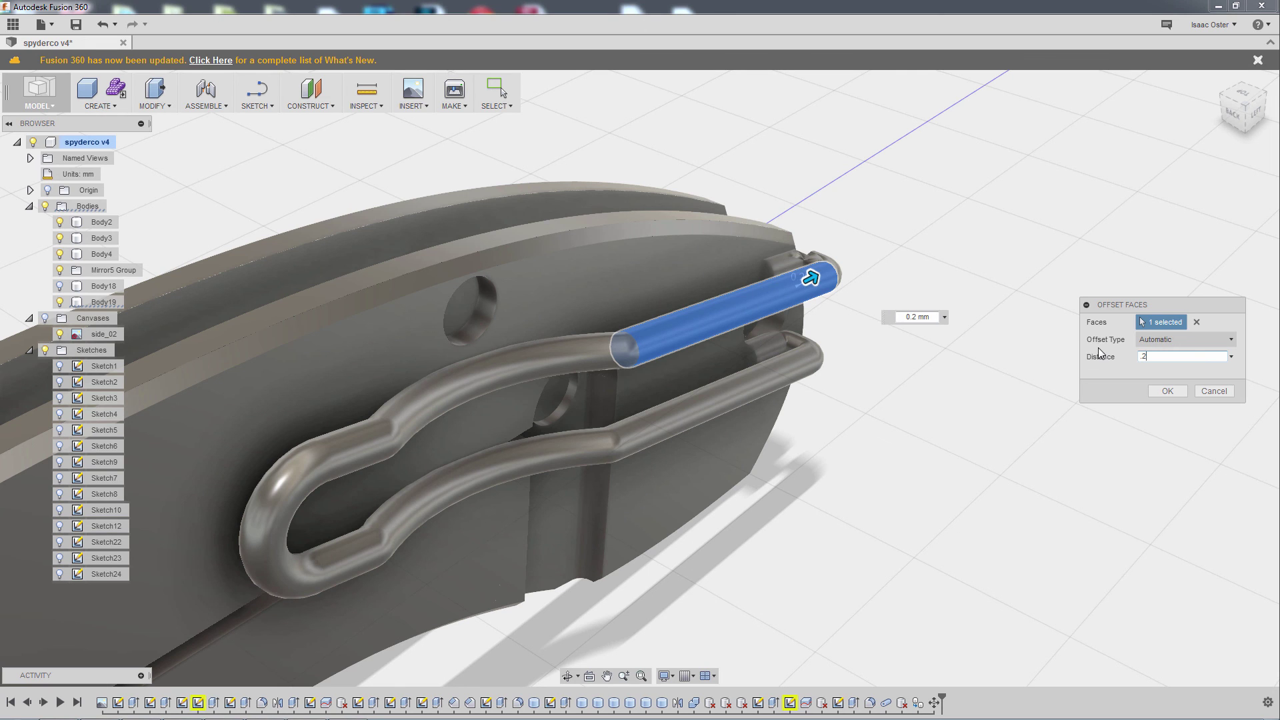
pyautogui.keyDown('shift'); pyautogui.moveTo(870, 484); pyautogui.dragTo(1191, 402, button='middle'); pyautogui.keyUp('shift')
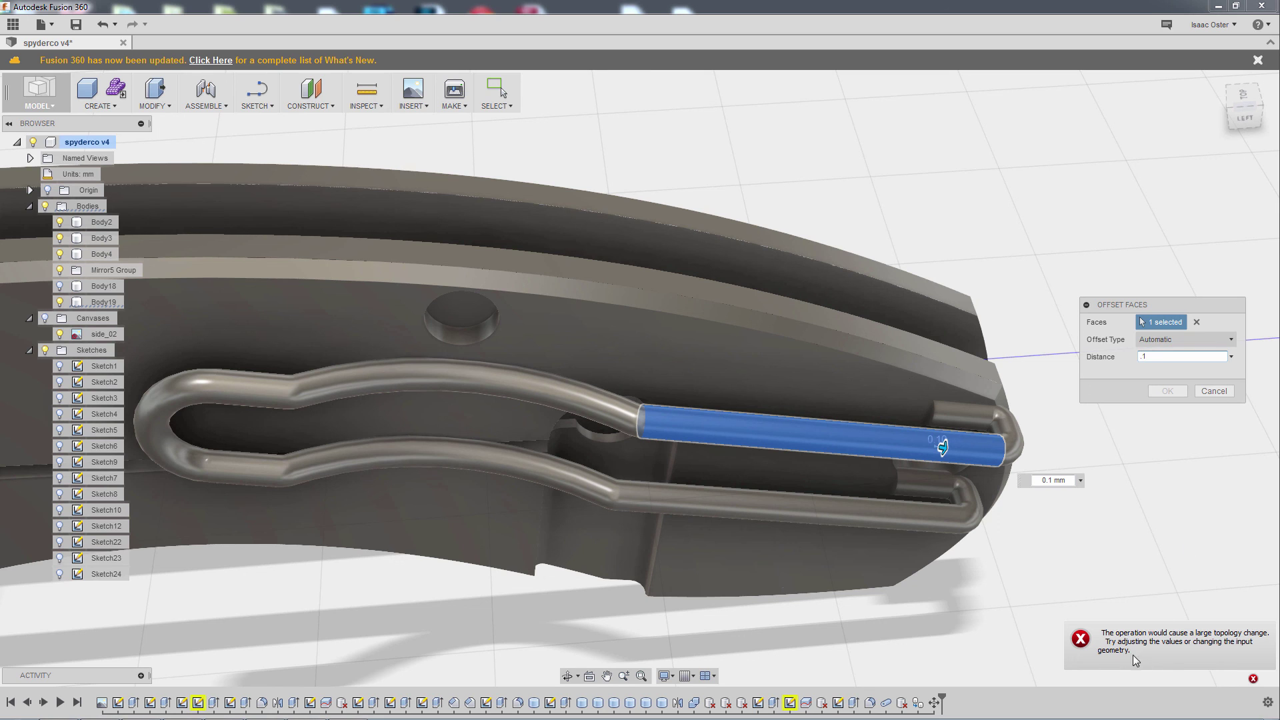
pyautogui.click(1213, 391)
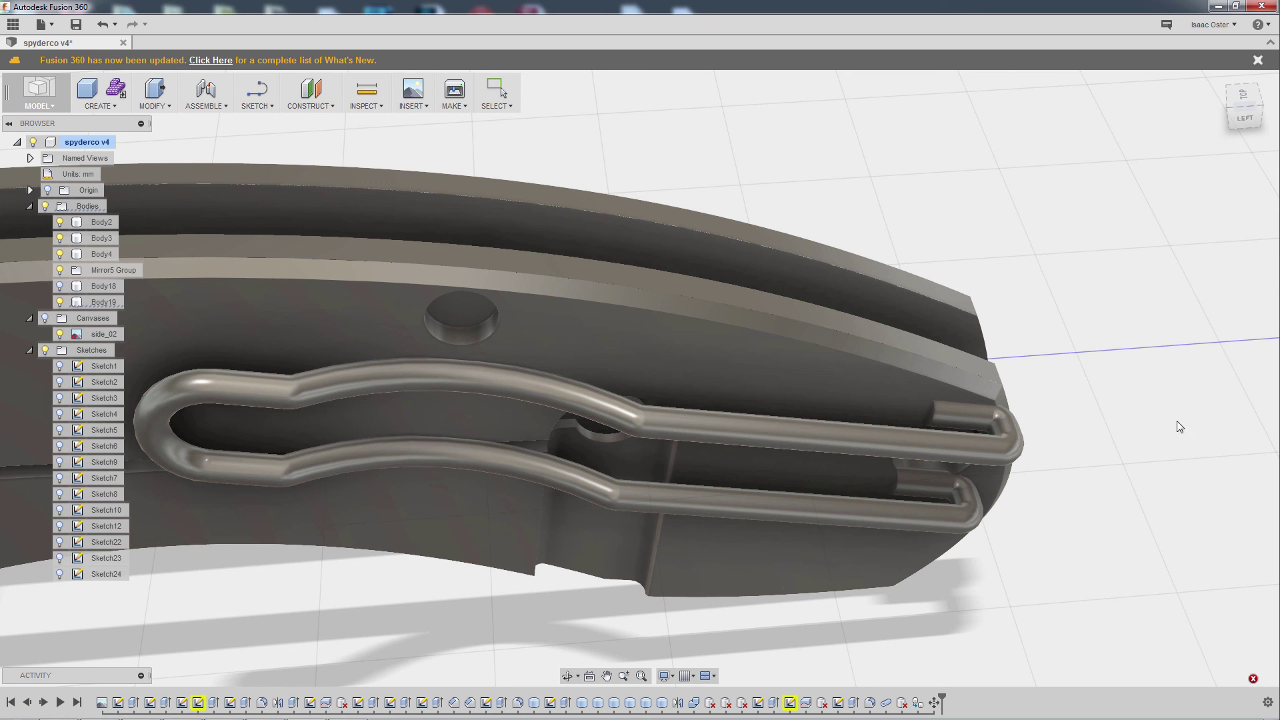
pyautogui.keyDown('shift'); pyautogui.moveTo(1086, 549); pyautogui.dragTo(1045, 398, button='middle'); pyautogui.keyUp('shift')
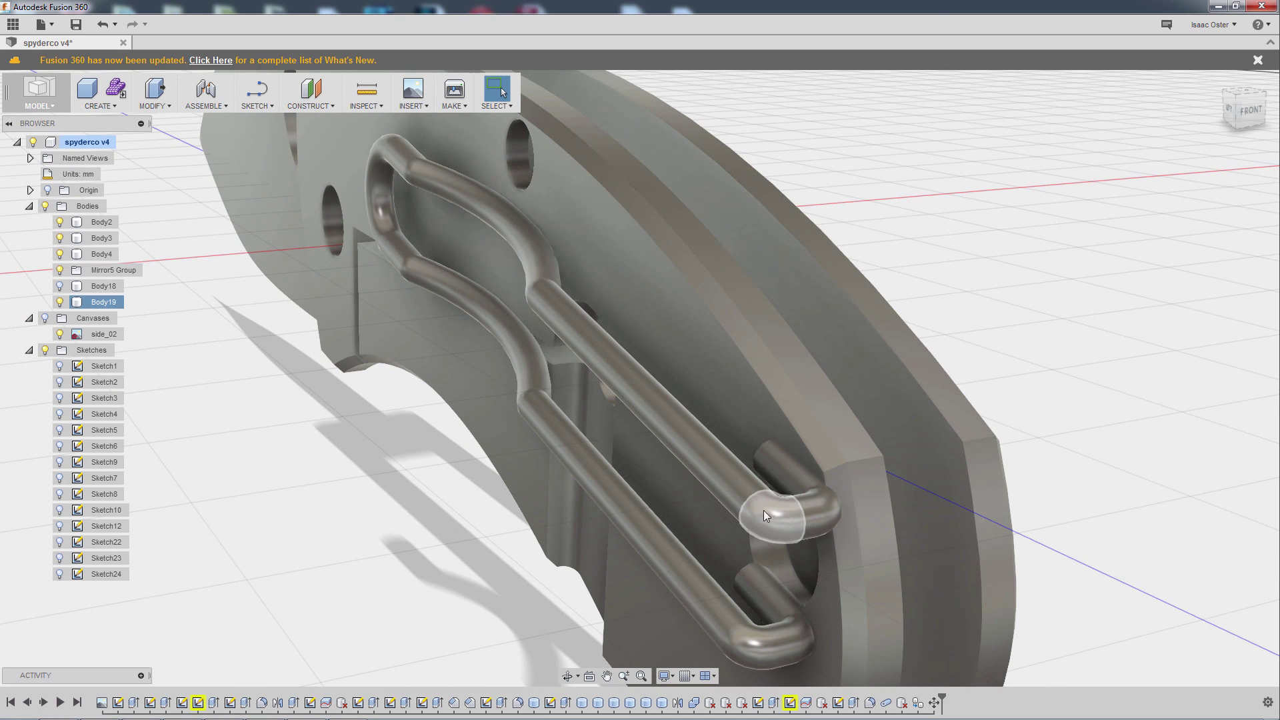
pyautogui.click(104, 306)
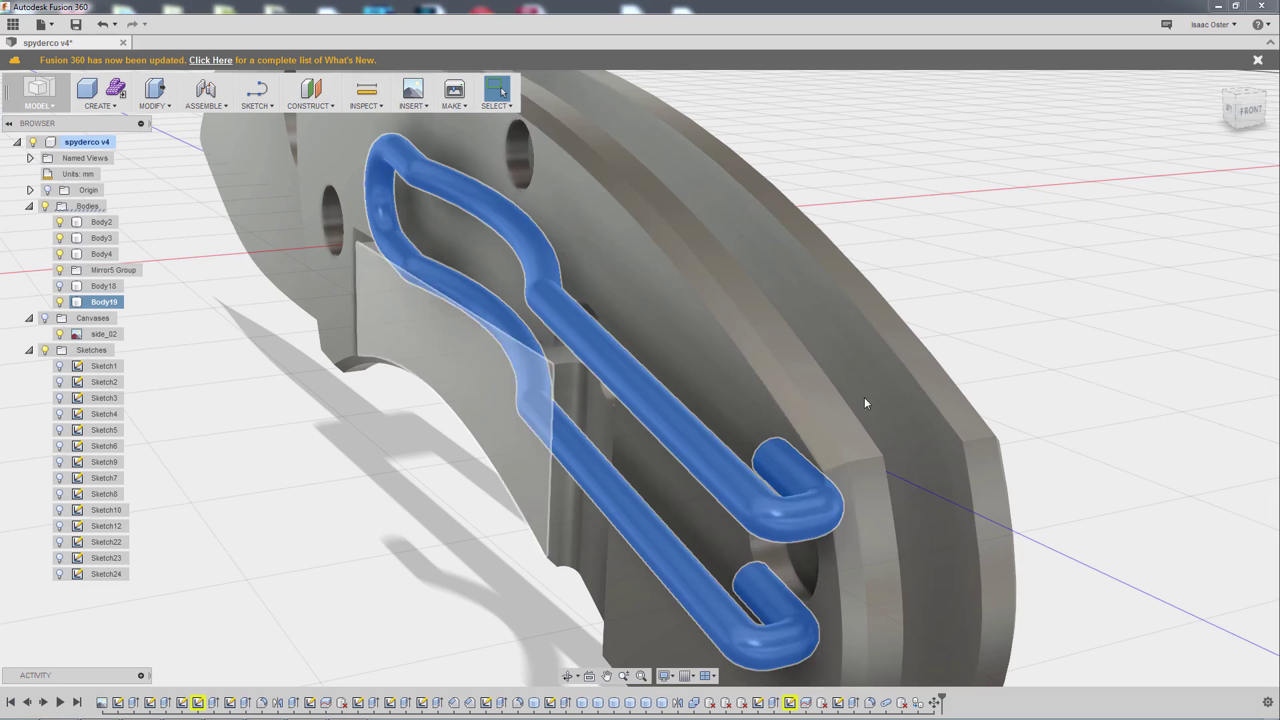
pyautogui.click(1146, 414)
pyautogui.keyDown('shift'); pyautogui.moveTo(1145, 414); pyautogui.dragTo(1242, 207, button='middle'); pyautogui.keyUp('shift')
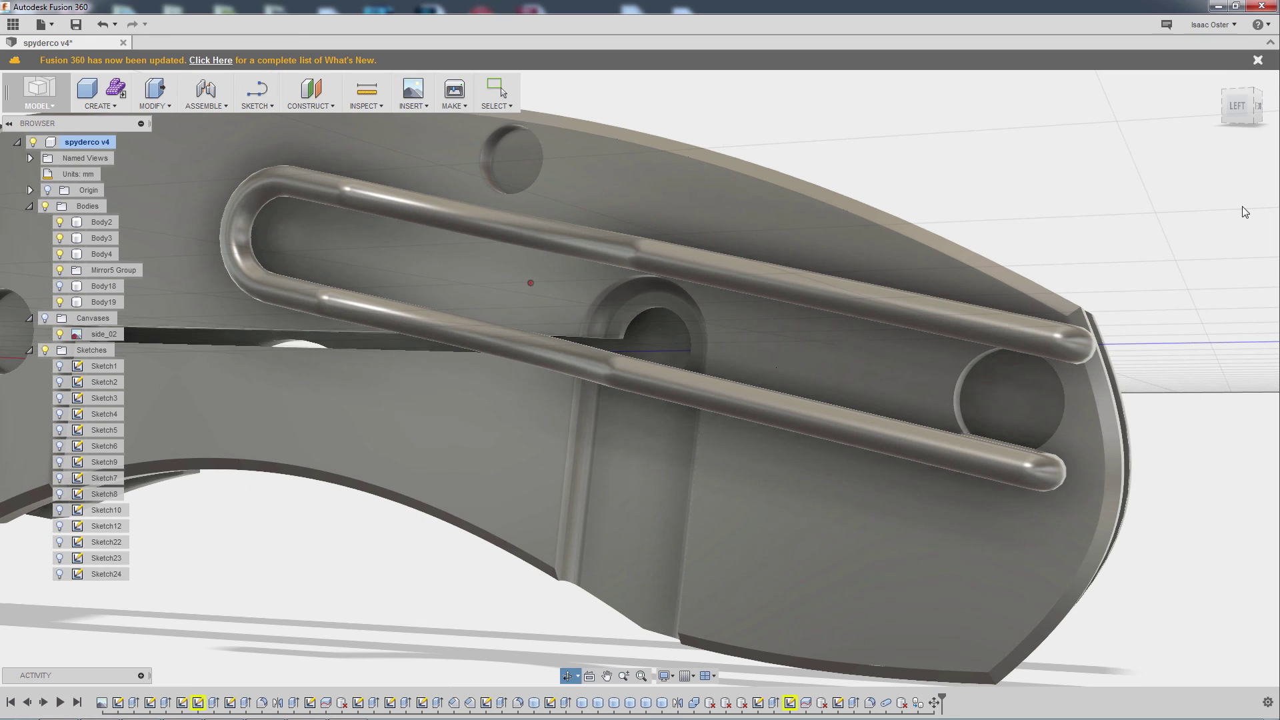
# - Move the clip copy Body19 by 0.212 mm in Y and -1.324 mm in Z, checking its placement against the clip_detail.jpg photo in Photoshop
pyautogui.click(1236, 106)
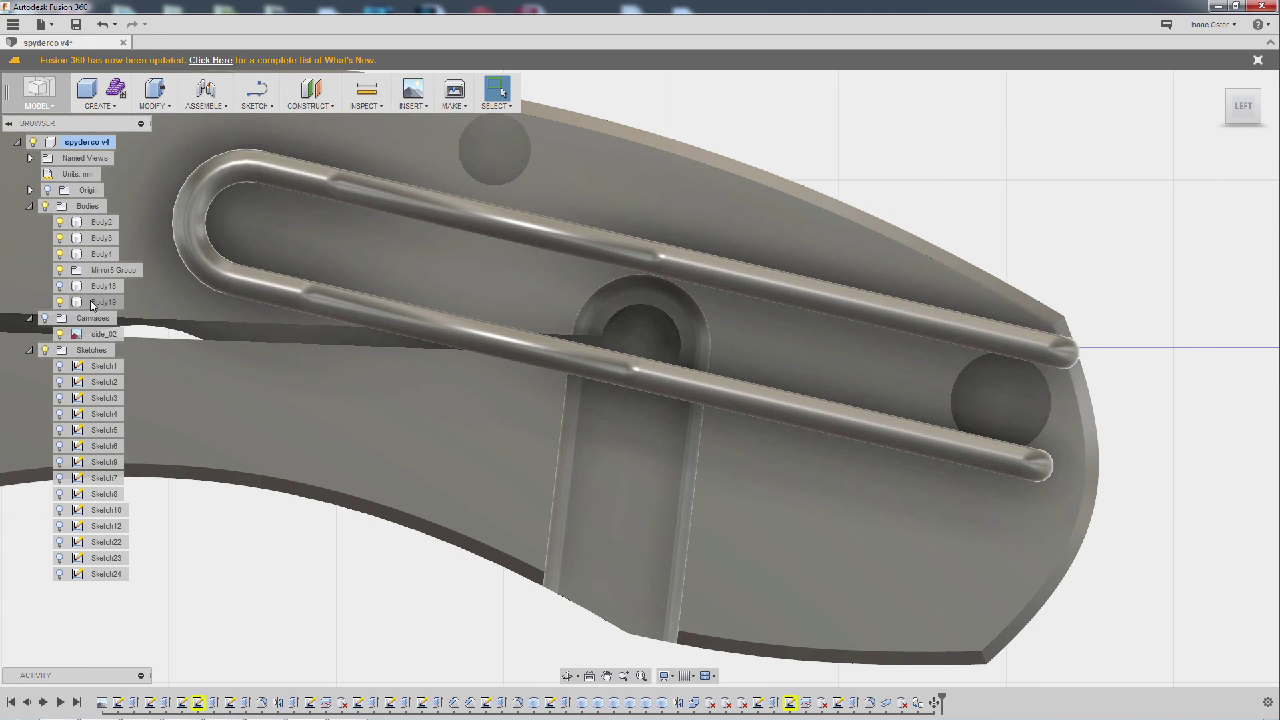
pyautogui.rightClick(97, 302)
pyautogui.click(800, 299)
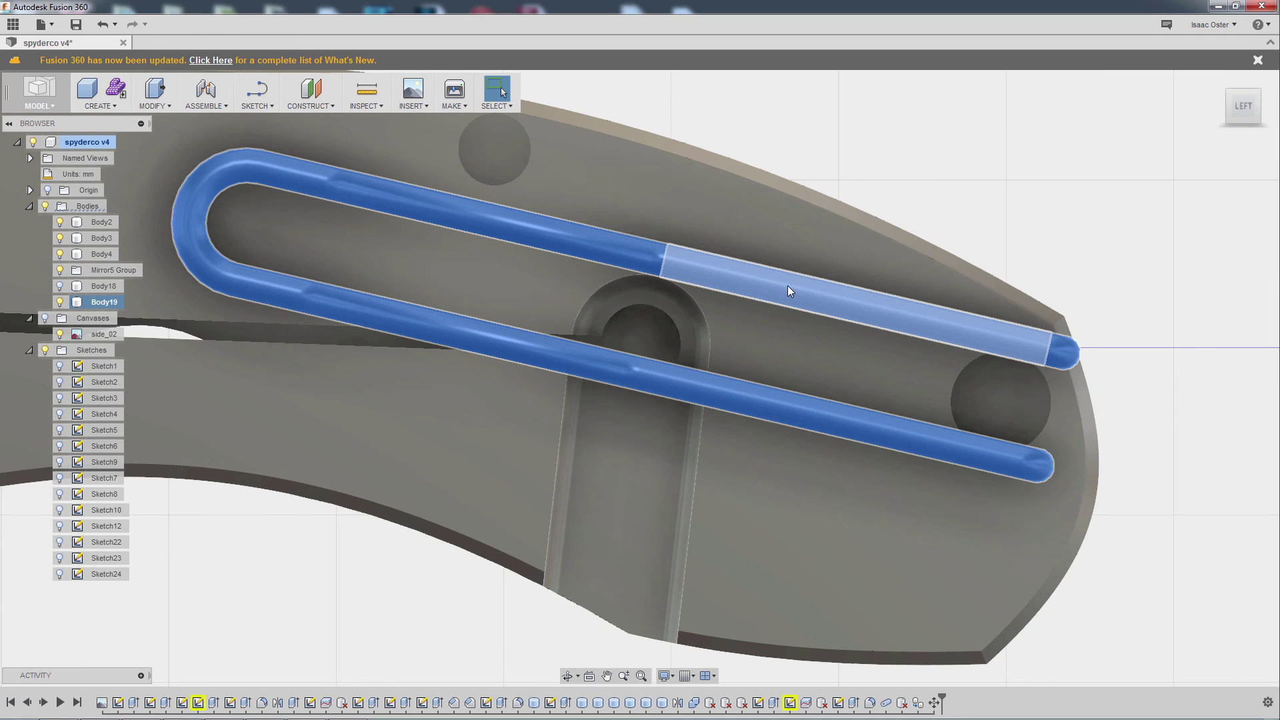
pyautogui.rightClick(787, 285)
pyautogui.click(742, 302)
pyautogui.click(837, 284)
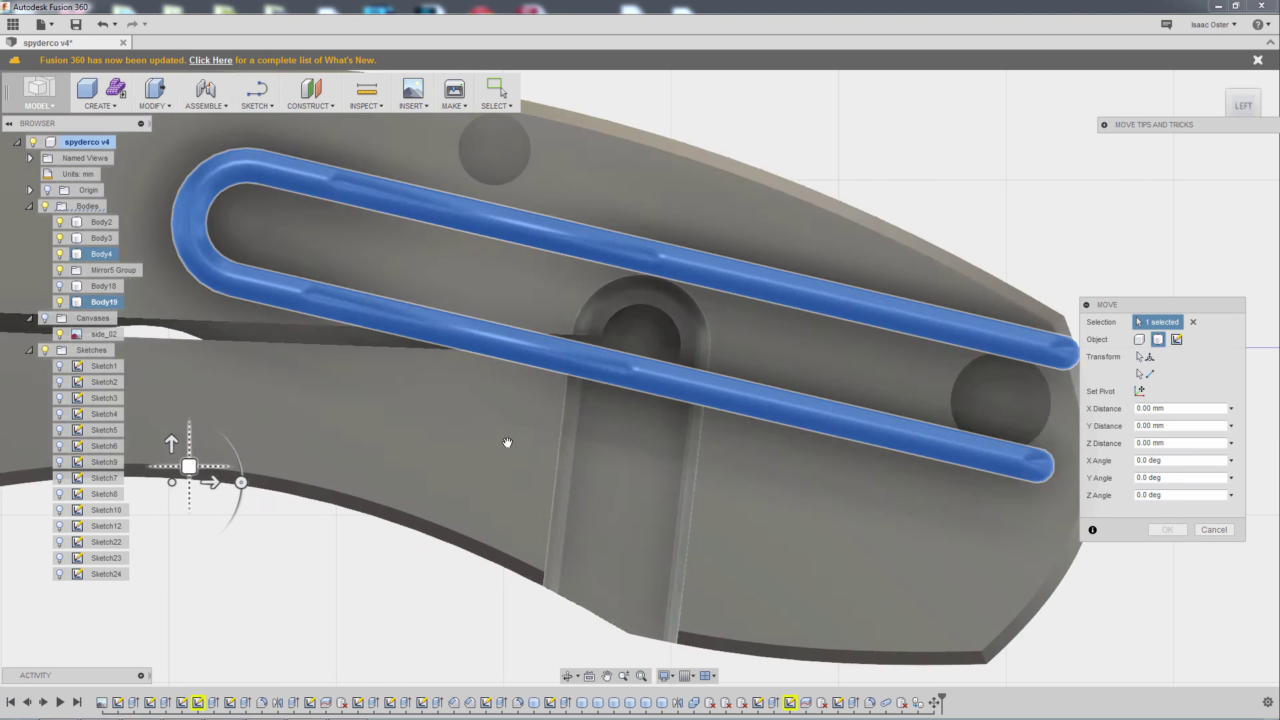
pyautogui.moveTo(507, 443); pyautogui.dragTo(394, 418, button='middle')
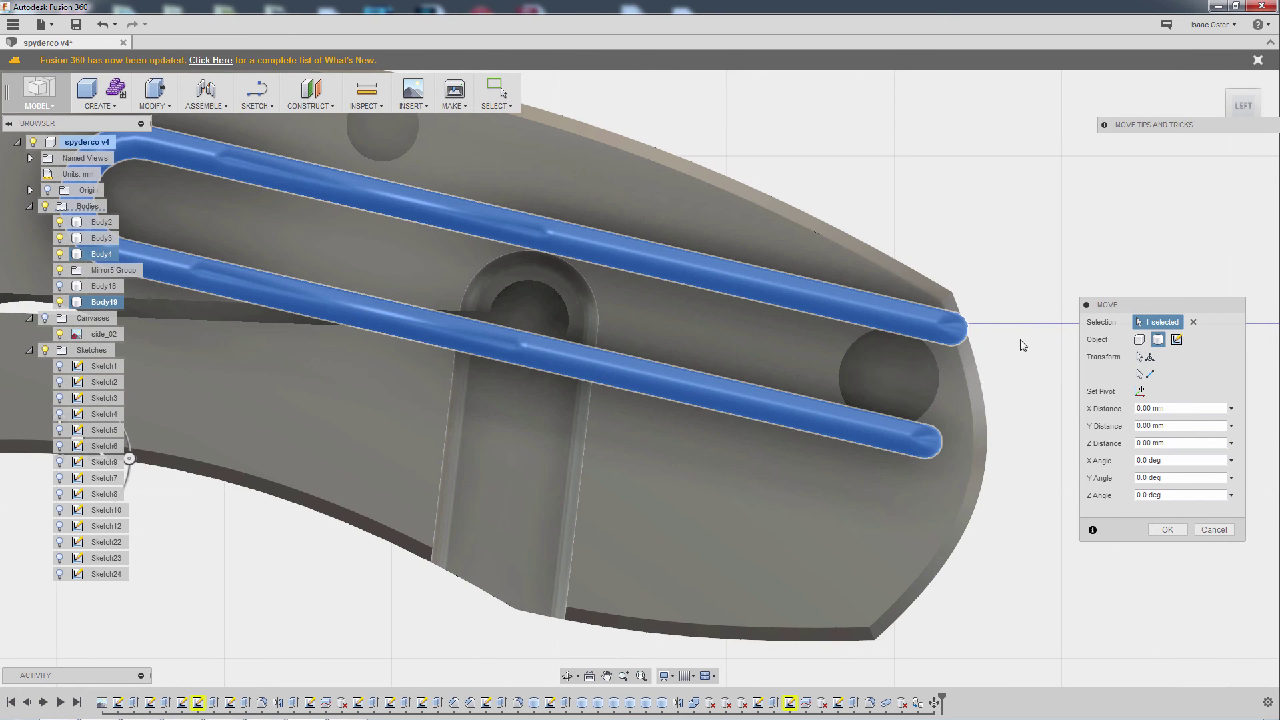
pyautogui.hotkey('alt', 'Tab')
pyautogui.hotkey('alt', 'Tab')
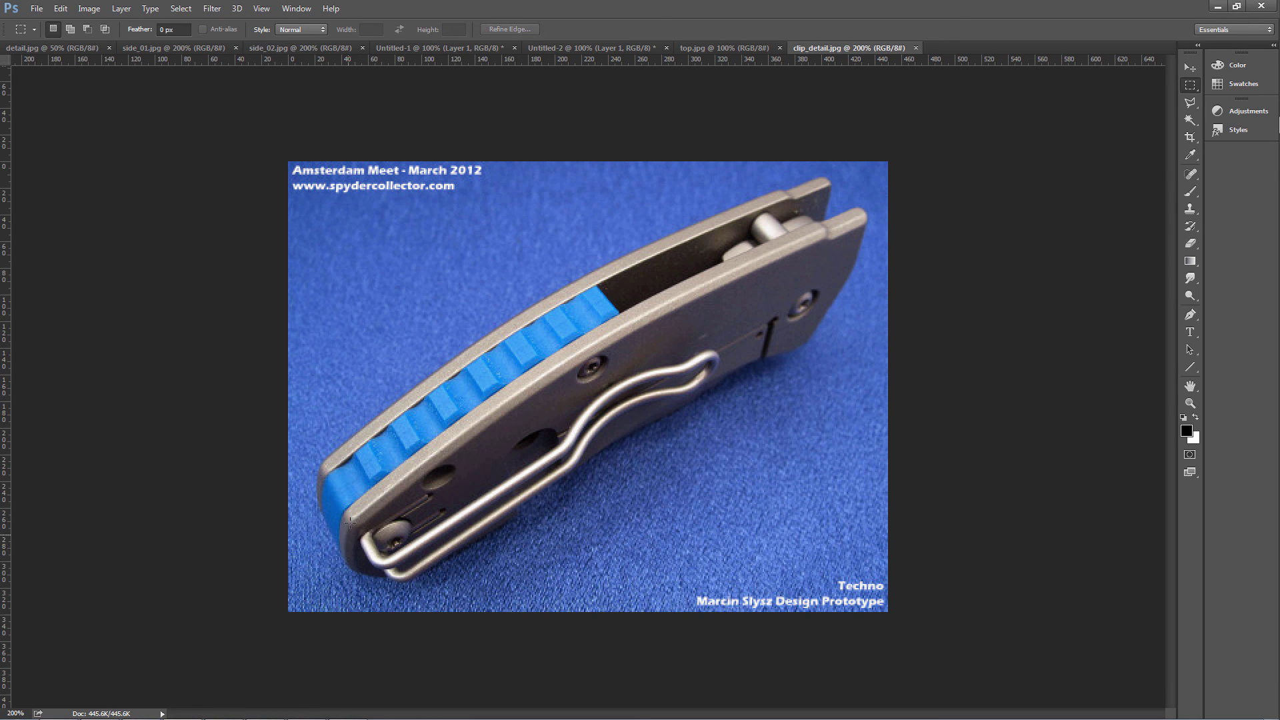
pyautogui.hotkey('alt', 'Tab')
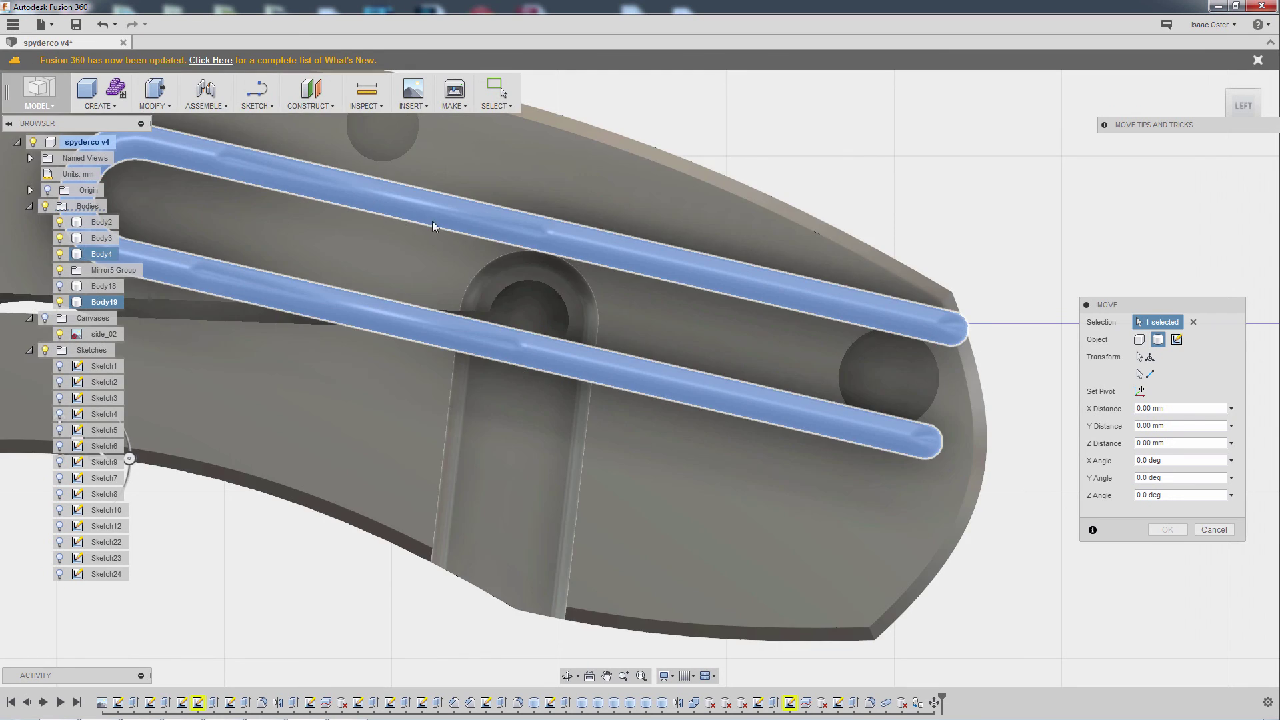
pyautogui.scroll(-2, 459, 257)
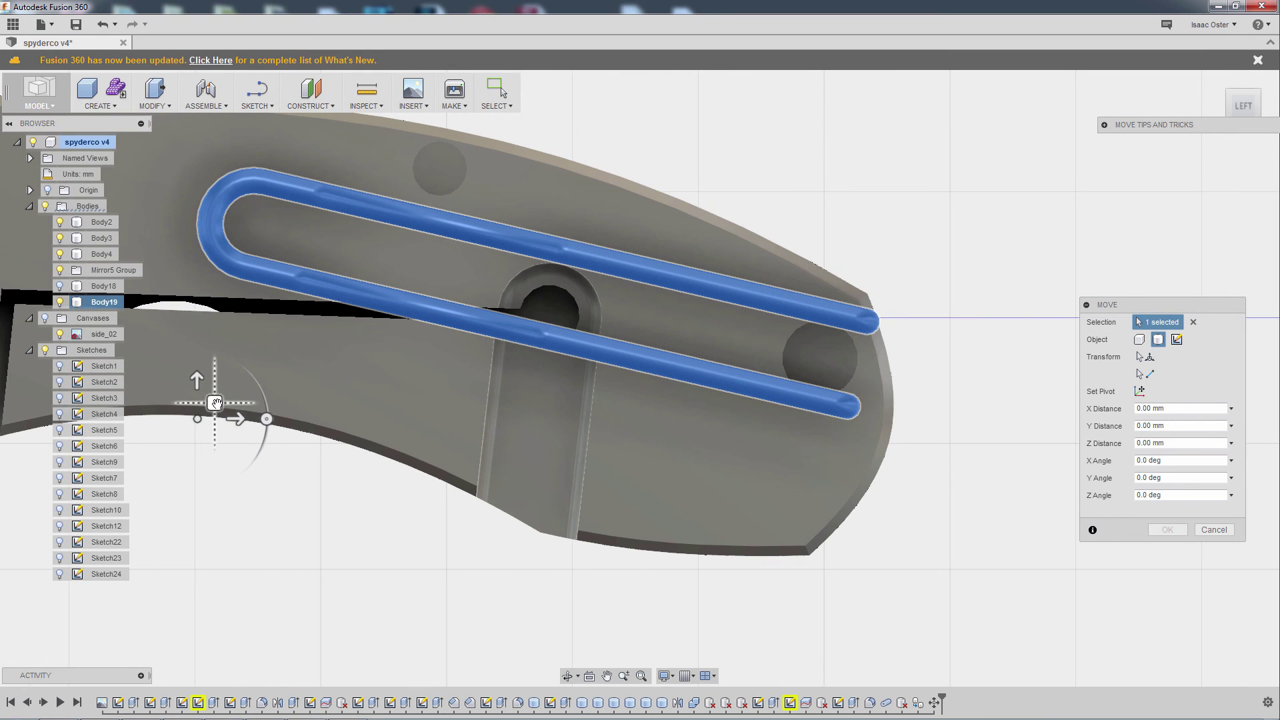
pyautogui.click(214, 402)
pyautogui.moveTo(214, 402); pyautogui.dragTo(198, 400)
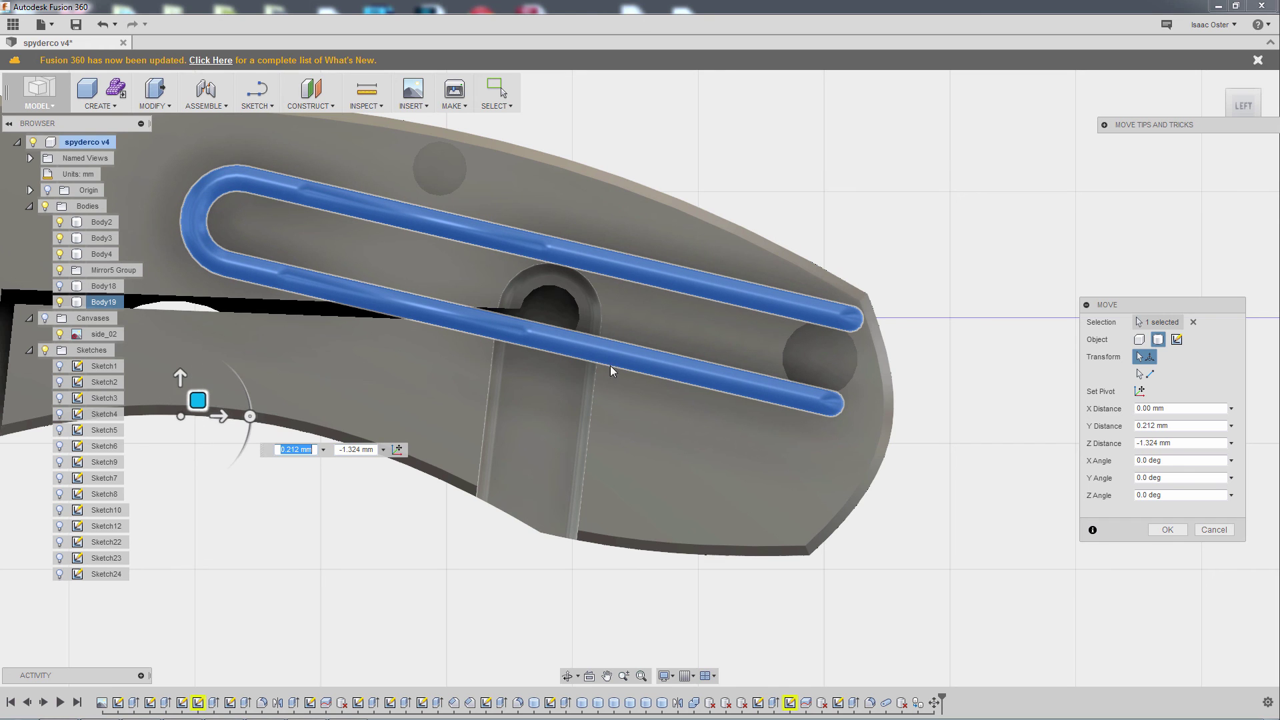
pyautogui.keyDown('shift'); pyautogui.moveTo(1001, 374); pyautogui.dragTo(986, 380, button='middle'); pyautogui.keyUp('shift')
pyautogui.click(1165, 529)
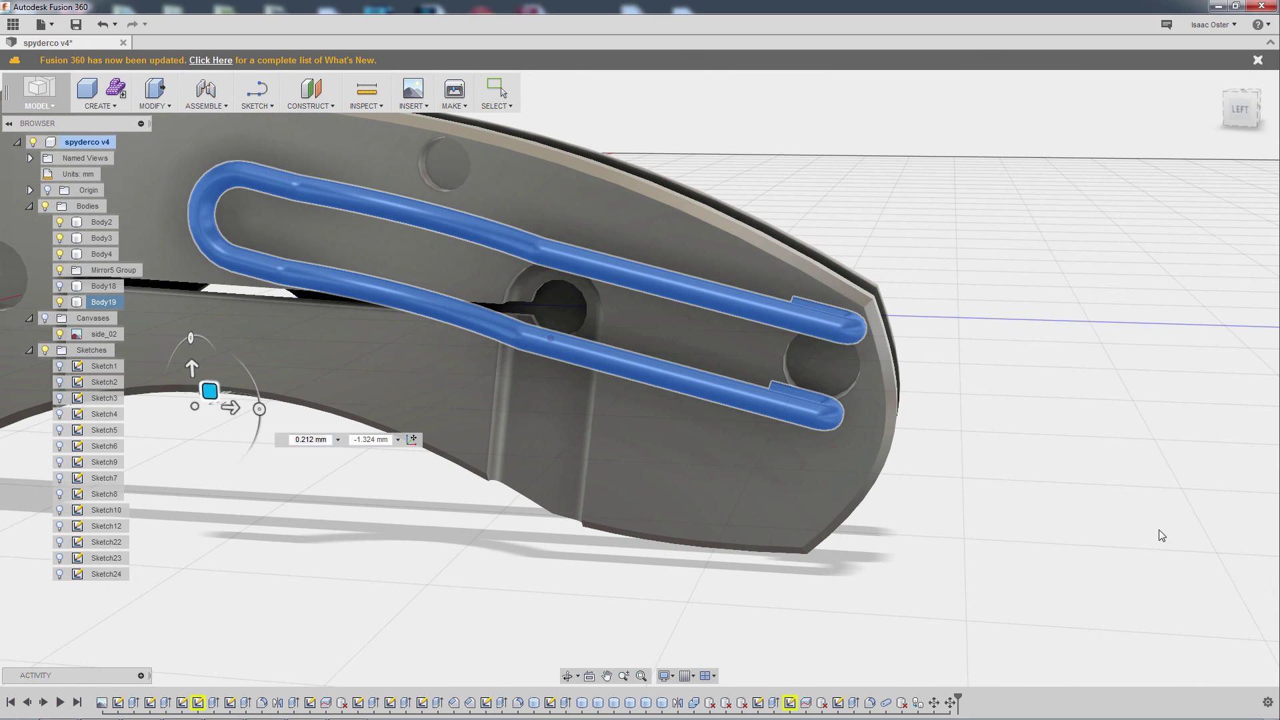
# - Mirror the moved clip body across the origin work plane midway between the handle scales to the knife's other side
pyautogui.keyDown('shift'); pyautogui.moveTo(1046, 423); pyautogui.dragTo(1160, 500, button='middle'); pyautogui.keyUp('shift')
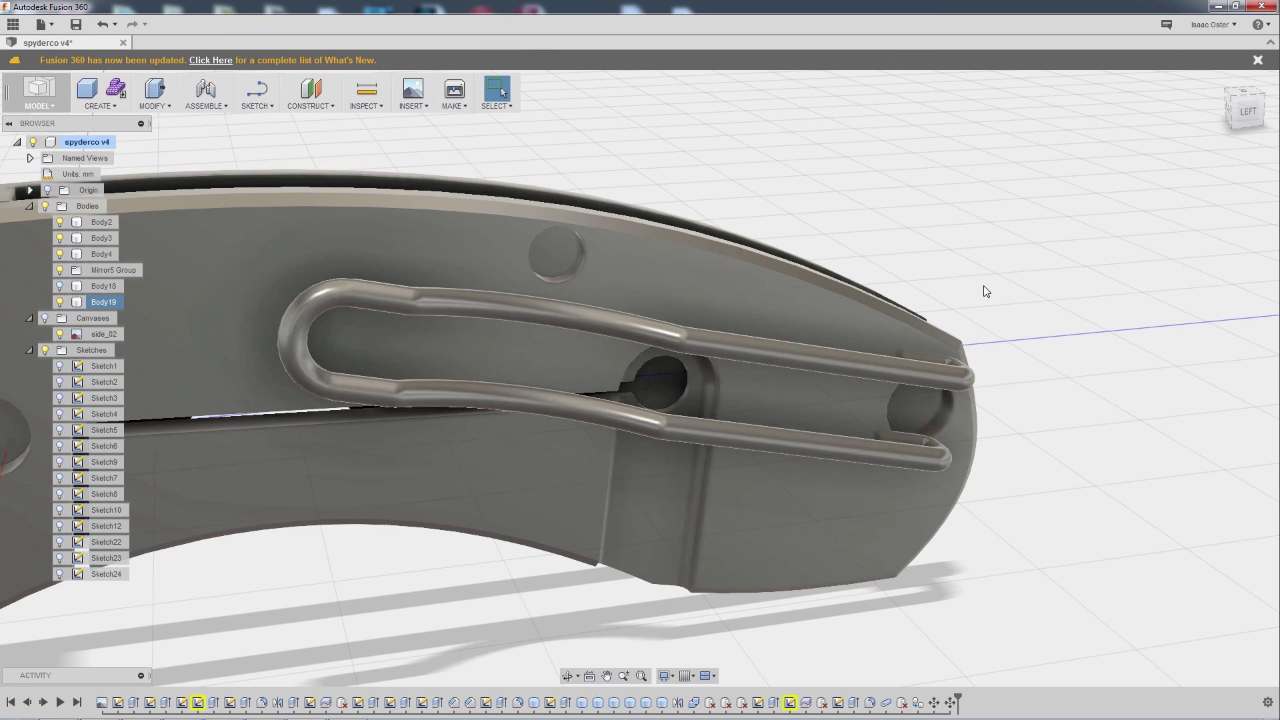
pyautogui.click(161, 107)
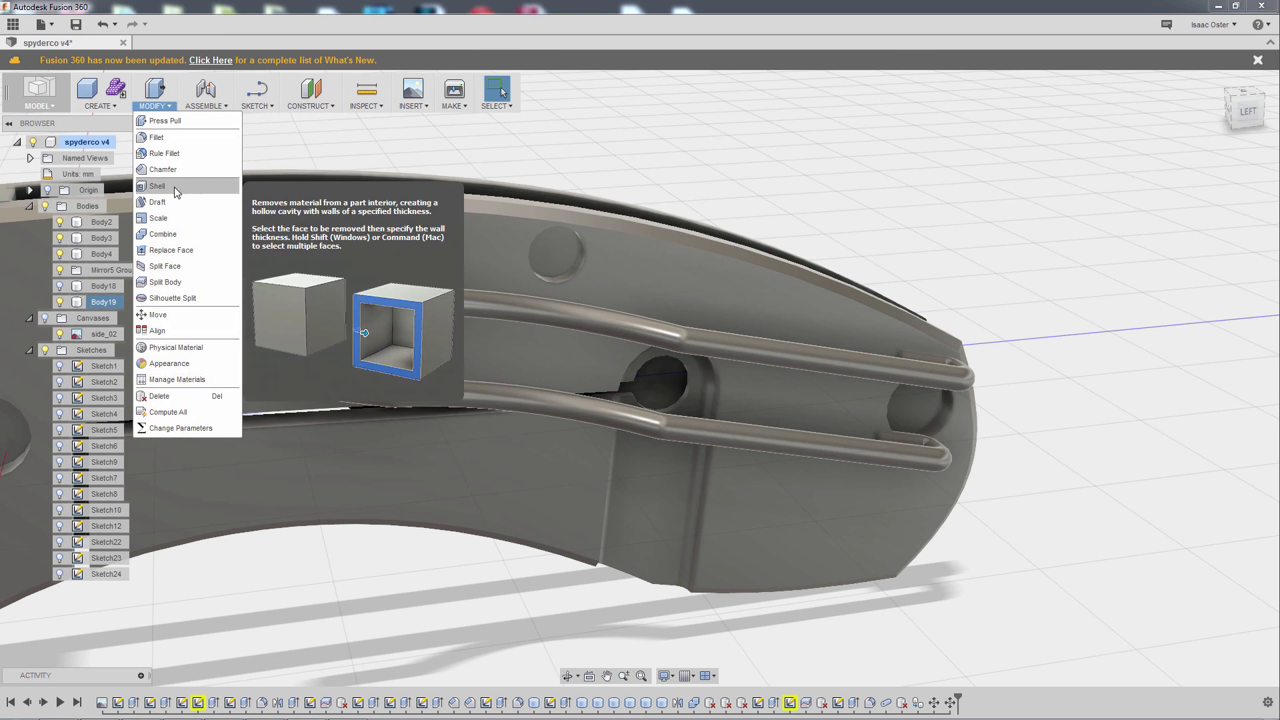
pyautogui.keyDown('shift'); pyautogui.moveTo(848, 194); pyautogui.dragTo(821, 162, button='middle'); pyautogui.keyUp('shift')
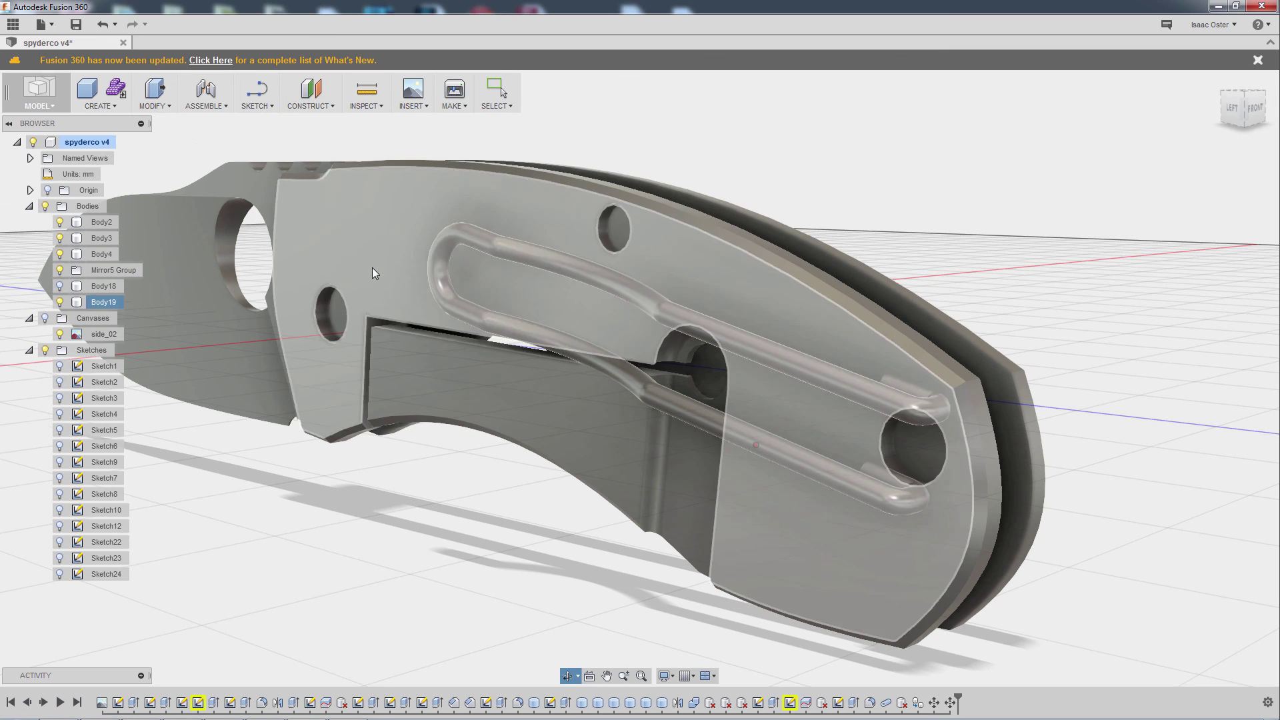
pyautogui.click(154, 106)
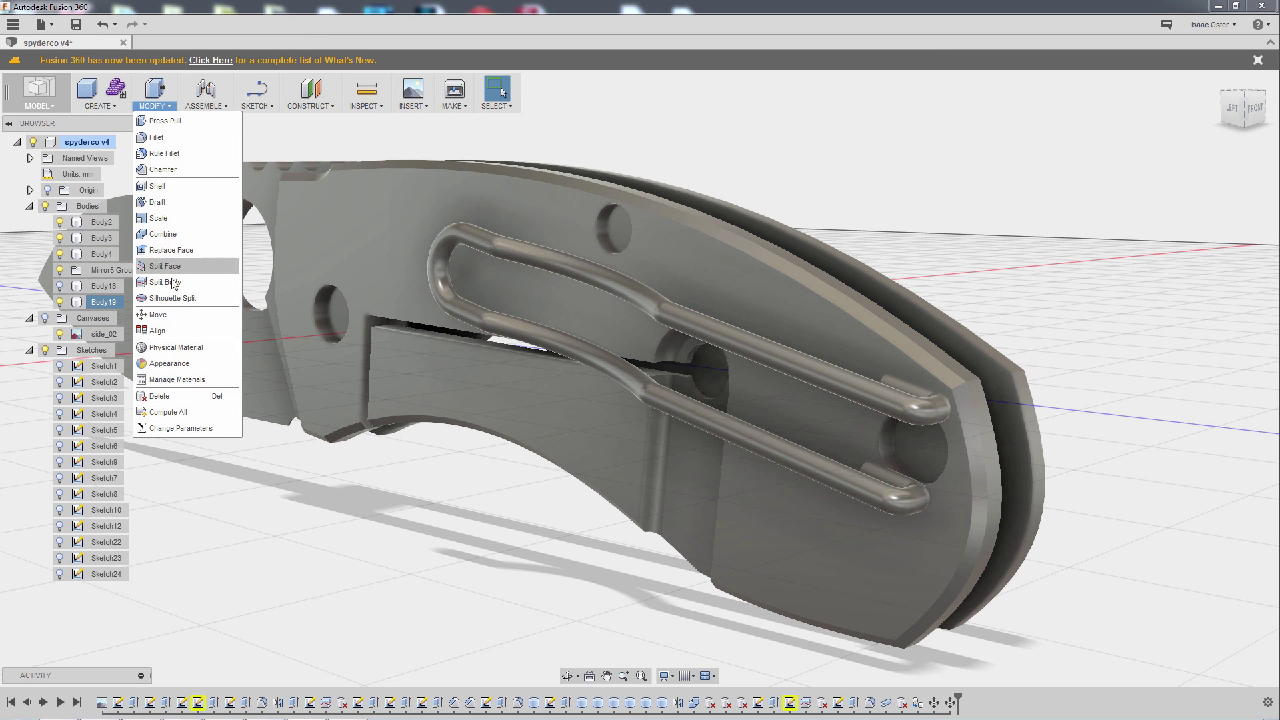
pyautogui.click(100, 105)
pyautogui.click(167, 361)
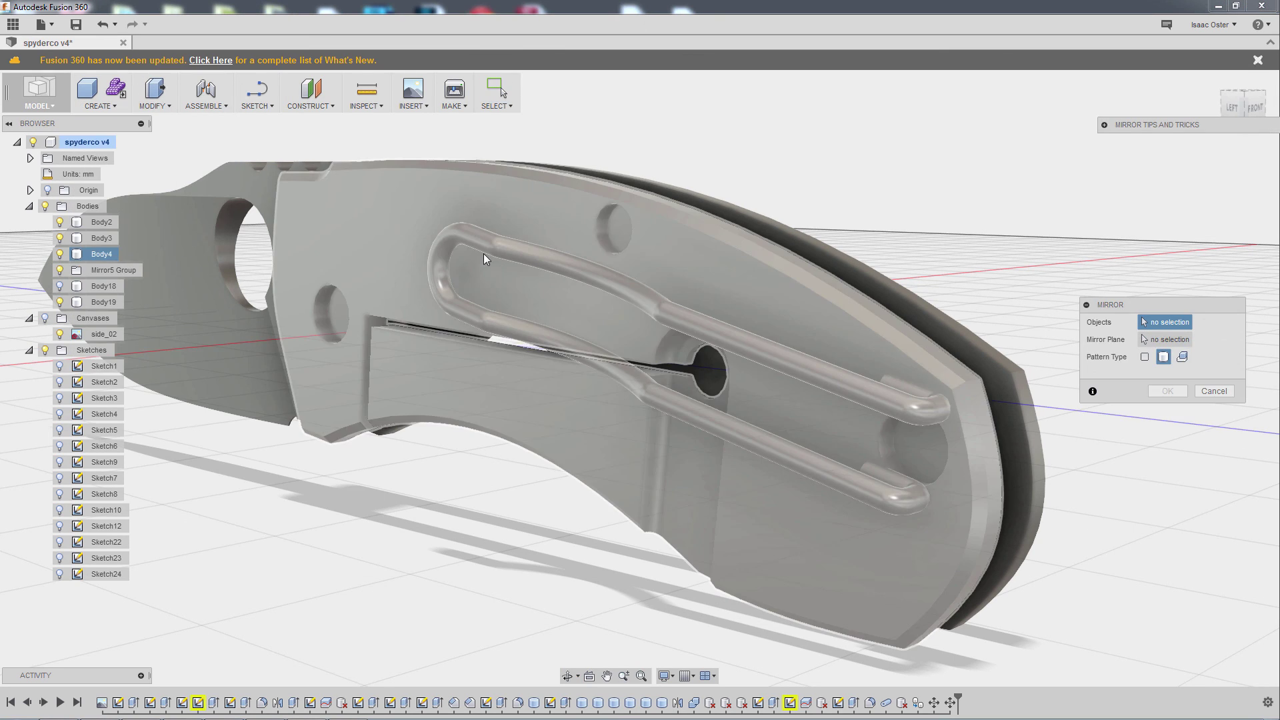
pyautogui.click(494, 248)
pyautogui.click(1167, 338)
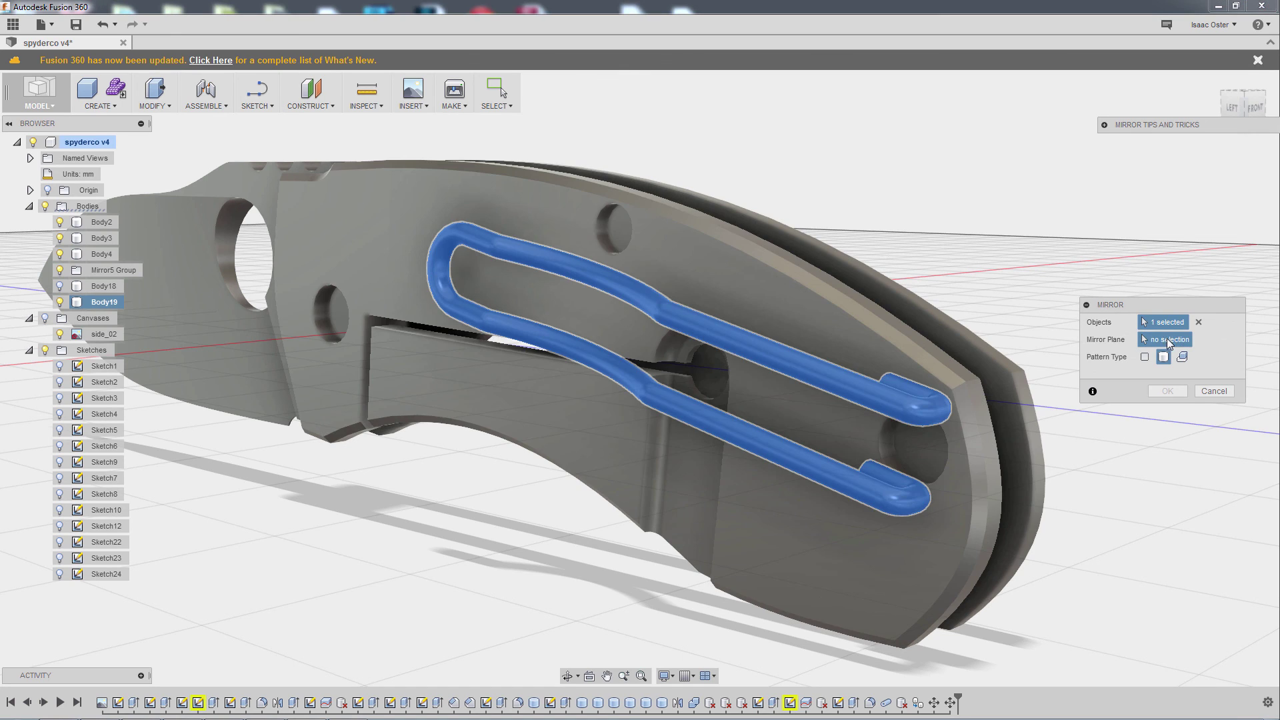
pyautogui.click(398, 303)
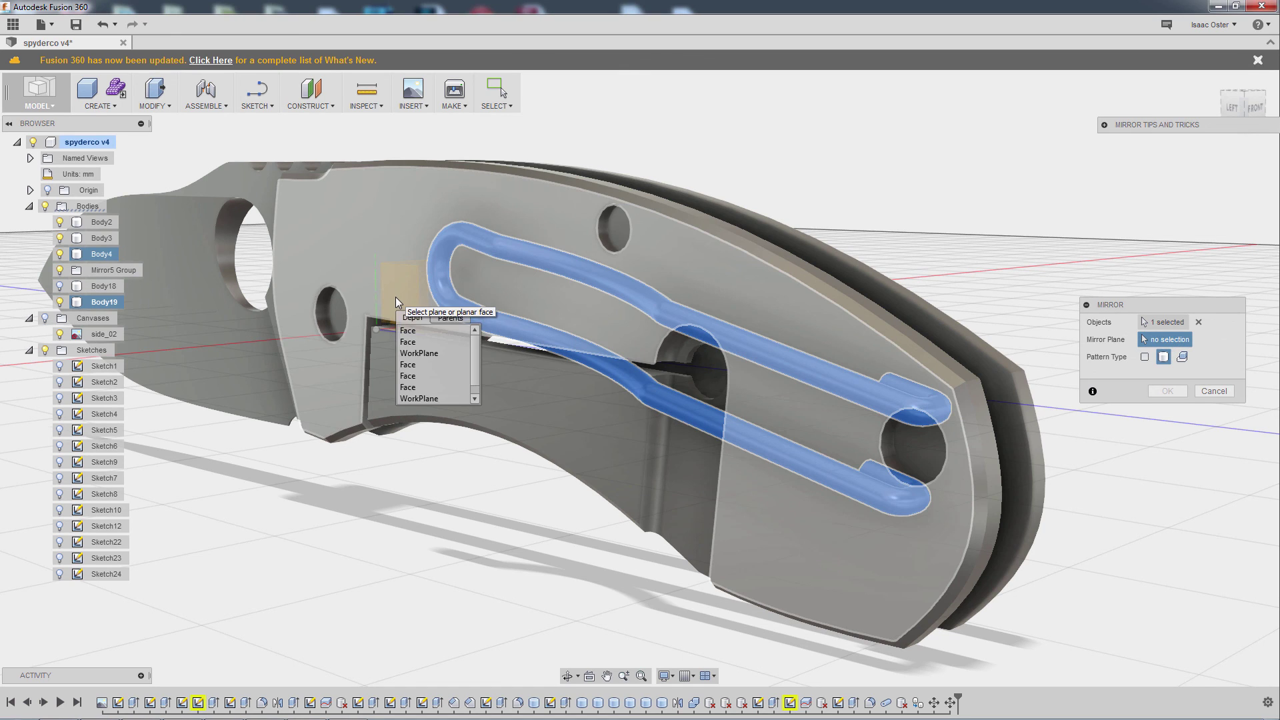
pyautogui.click(428, 351)
pyautogui.click(1159, 390)
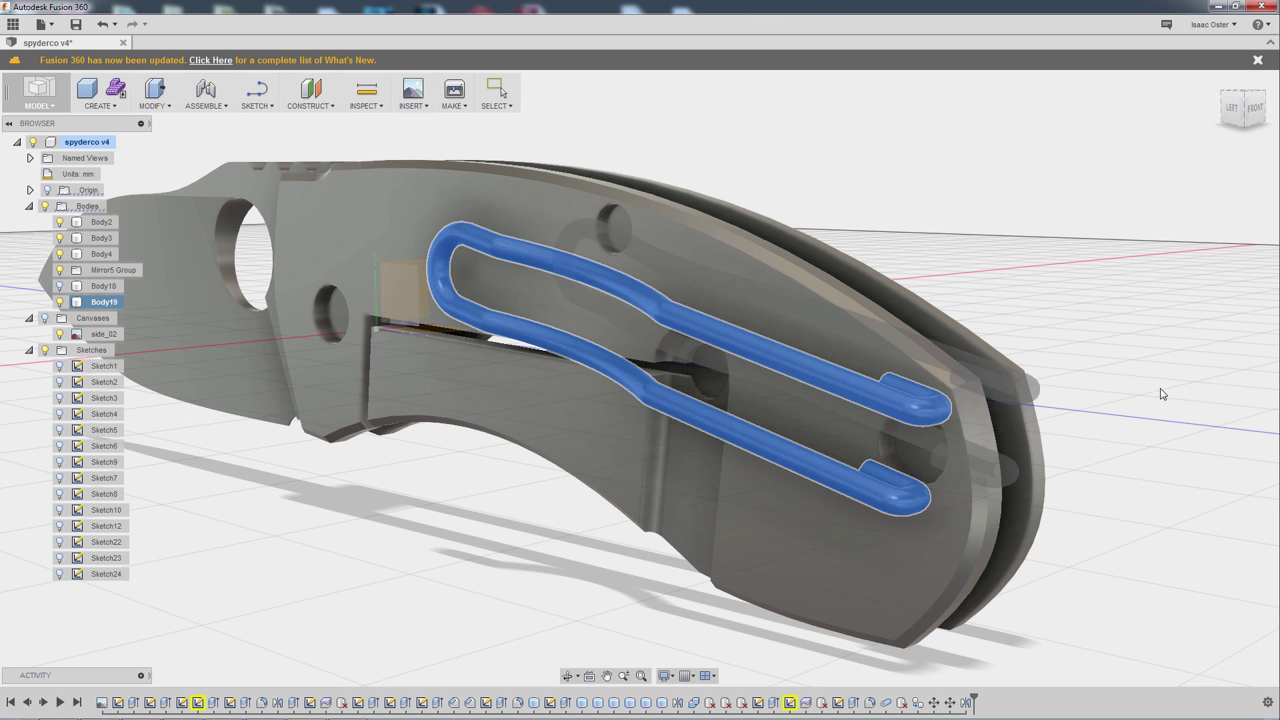
# - Cut the wire clip's shape out of the near handle scale with Combine, without keeping the tool body
pyautogui.click(169, 107)
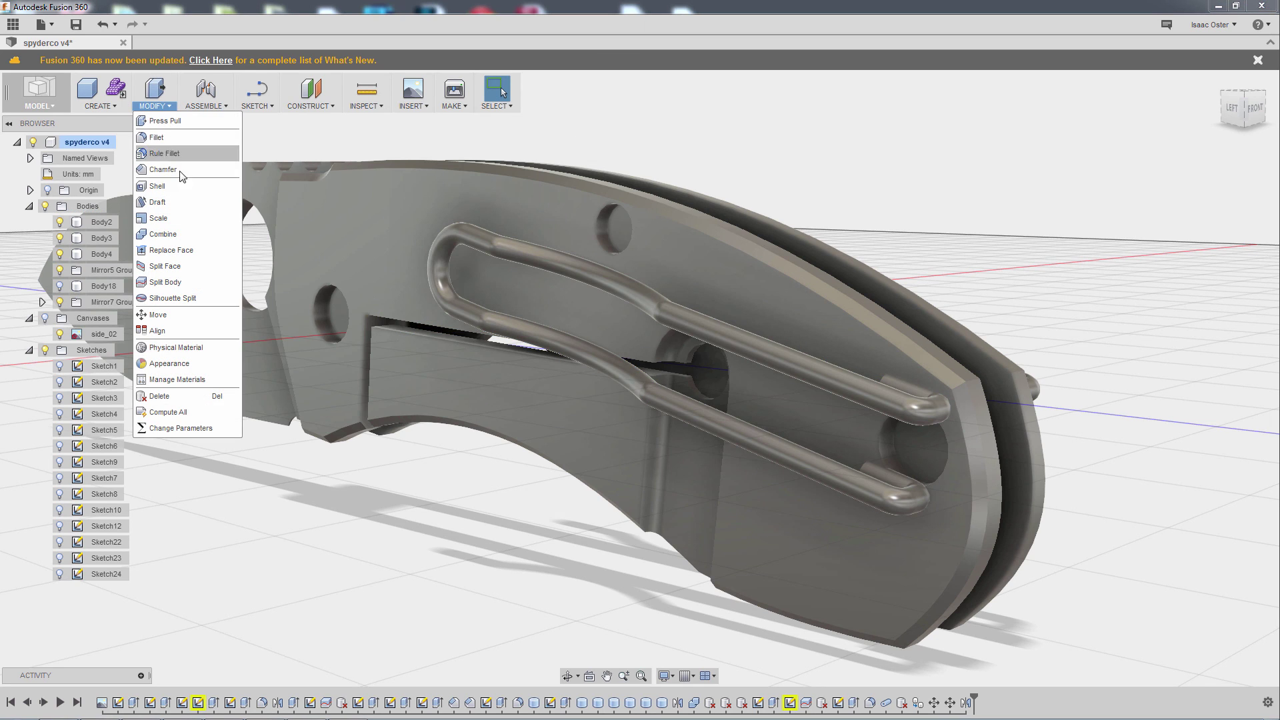
pyautogui.click(180, 229)
pyautogui.click(363, 224)
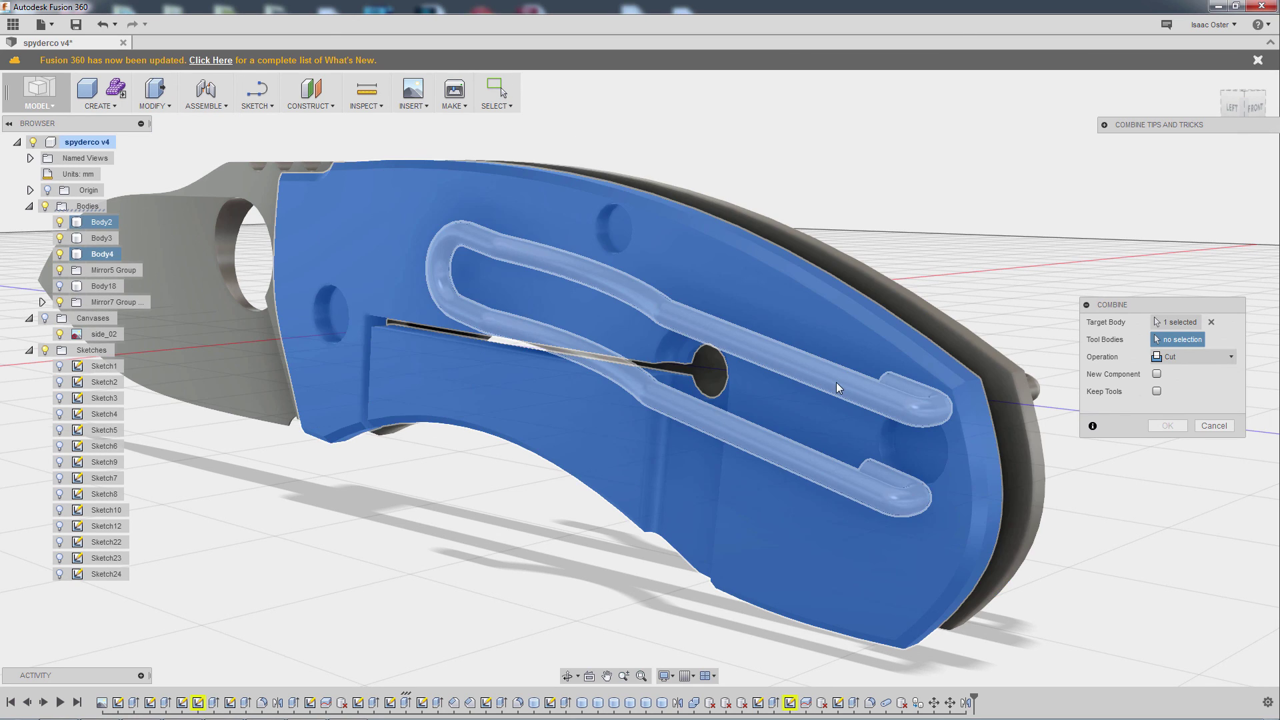
pyautogui.click(836, 382)
pyautogui.click(1166, 426)
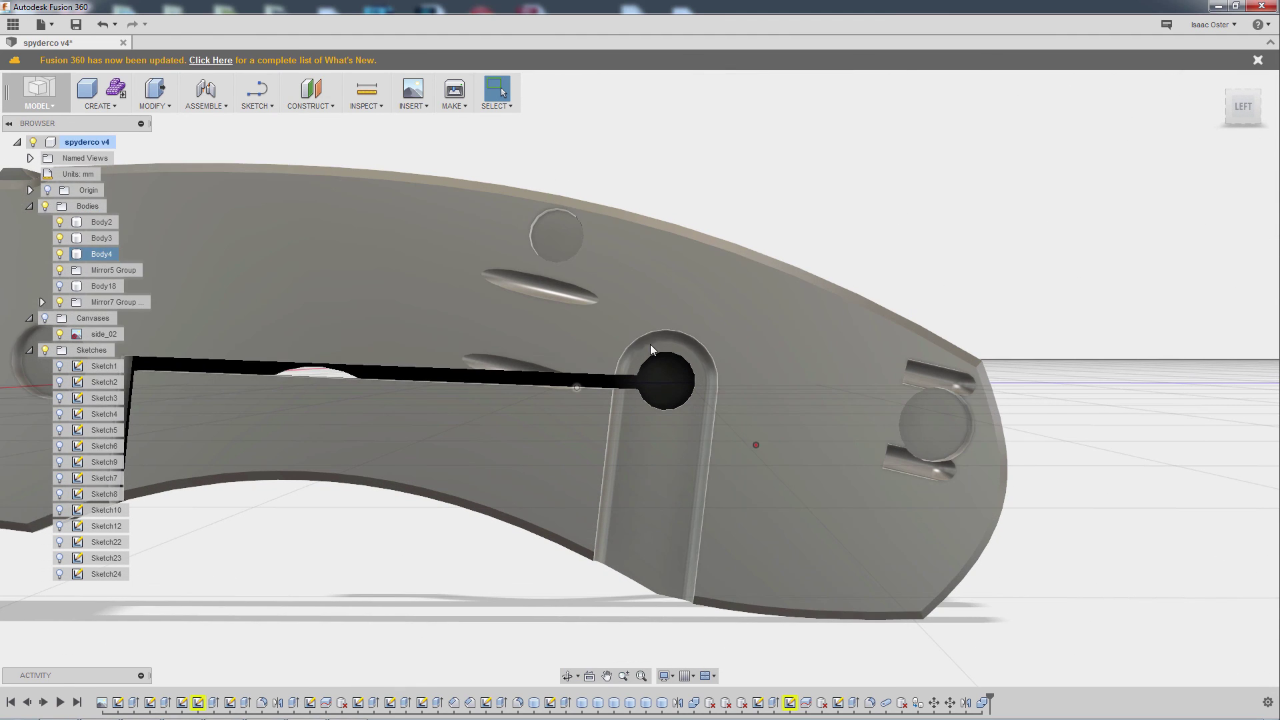
# - Undo the clip cut in the handle scale and roll the timeline back to just before the clip copy's mirror
pyautogui.keyDown('shift'); pyautogui.moveTo(882, 251); pyautogui.dragTo(1010, 553, button='middle'); pyautogui.keyUp('shift')
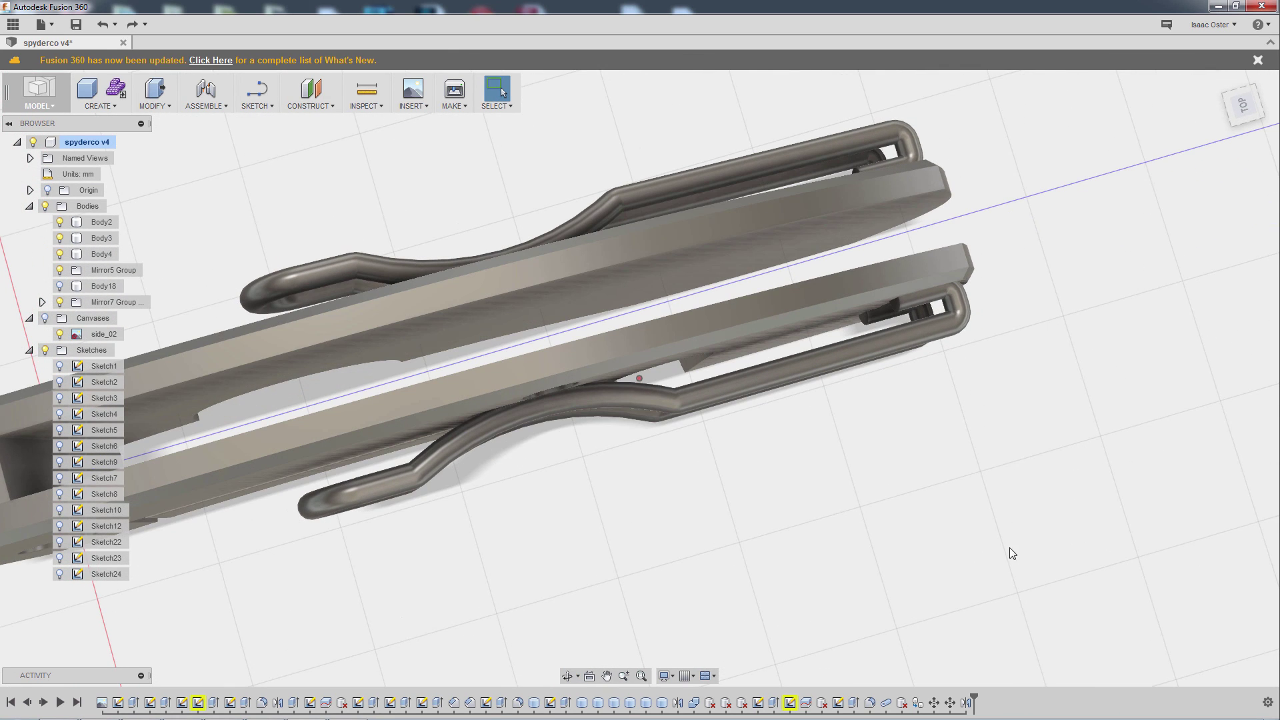
pyautogui.moveTo(974, 698); pyautogui.dragTo(958, 698)
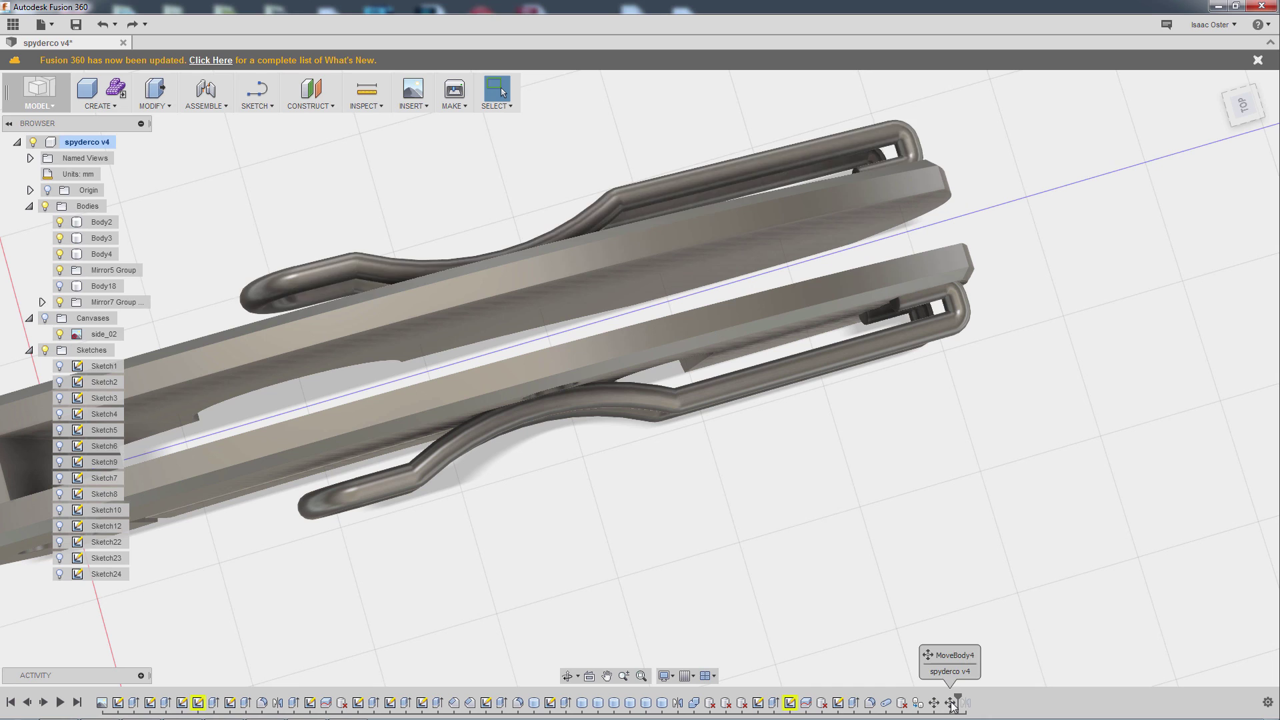
# - Sketch a line about 6.25 mm long on the horizontal plane, straight across the long straight section of the clip copy
pyautogui.click(1238, 107)
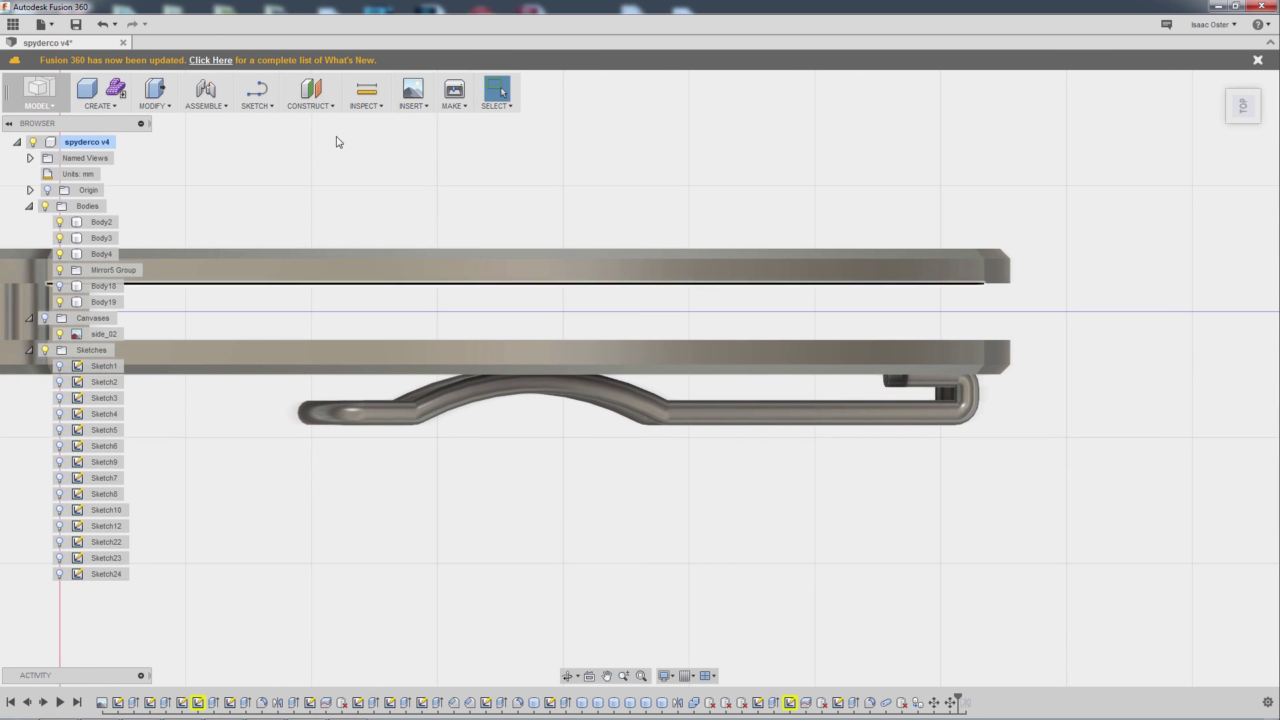
pyautogui.click(251, 104)
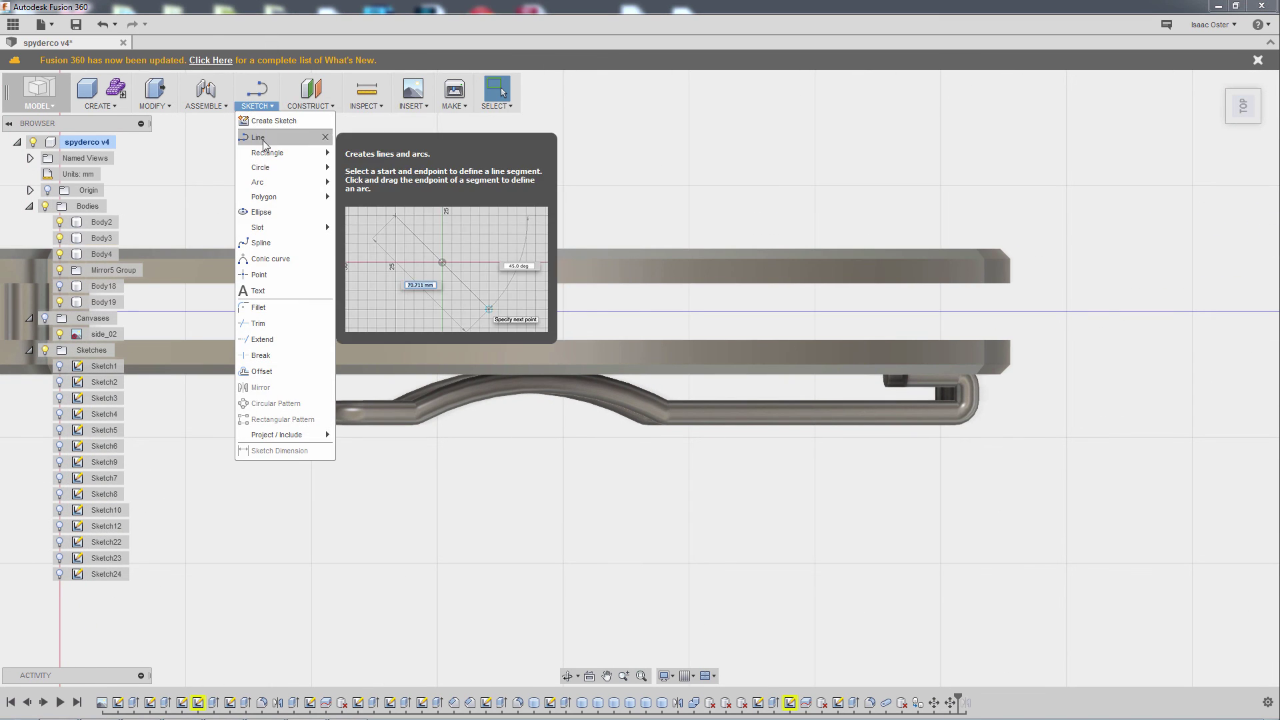
pyautogui.click(270, 138)
pyautogui.click(776, 396)
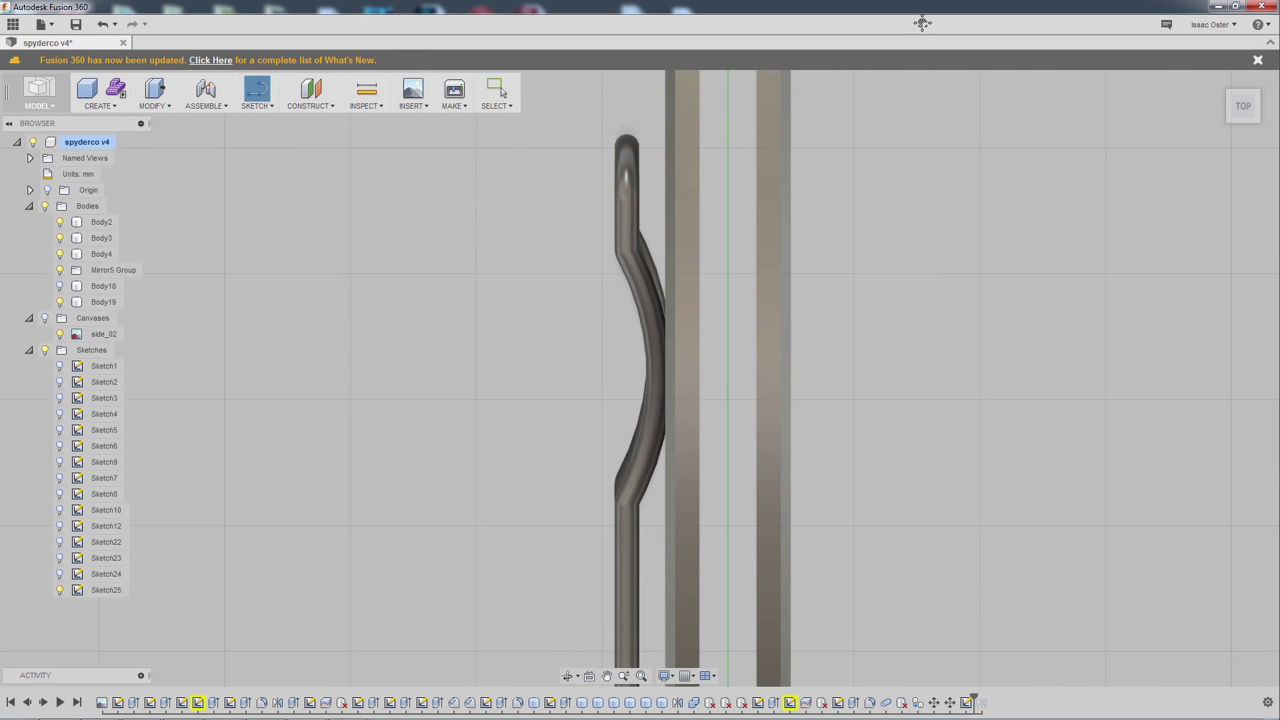
pyautogui.click(687, 499)
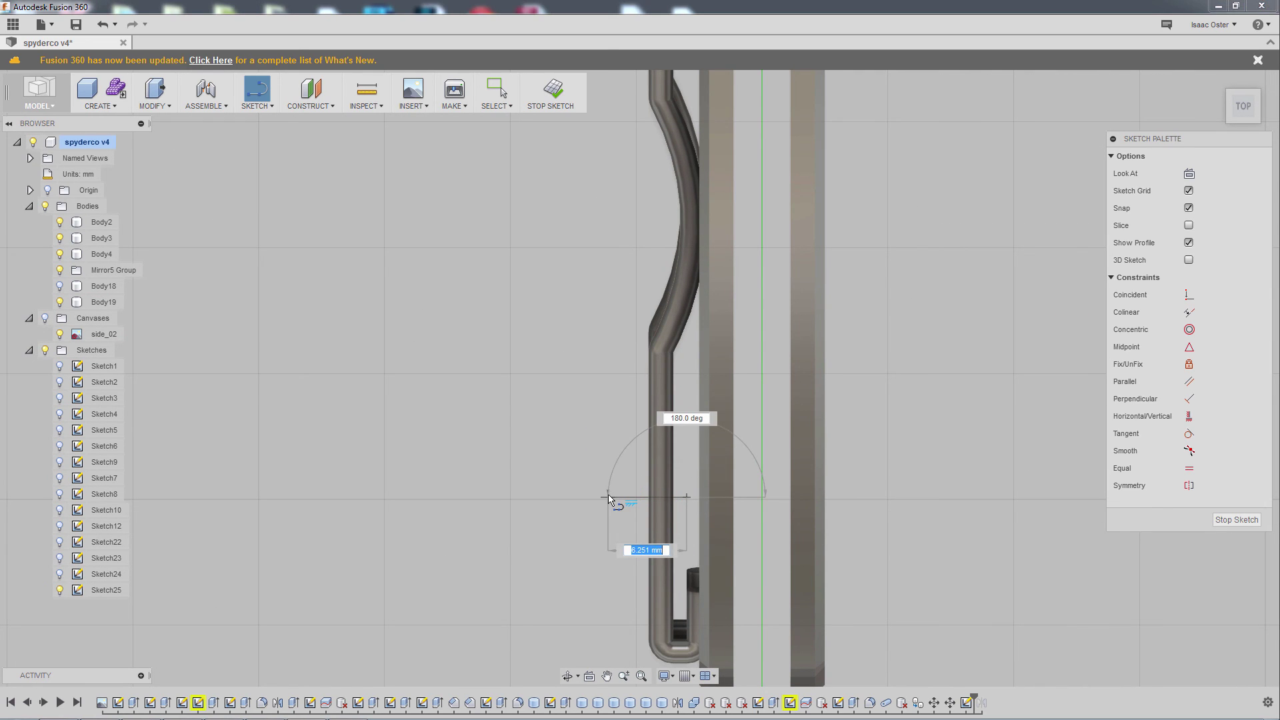
pyautogui.click(607, 497)
pyautogui.rightClick(547, 406)
pyautogui.click(594, 405)
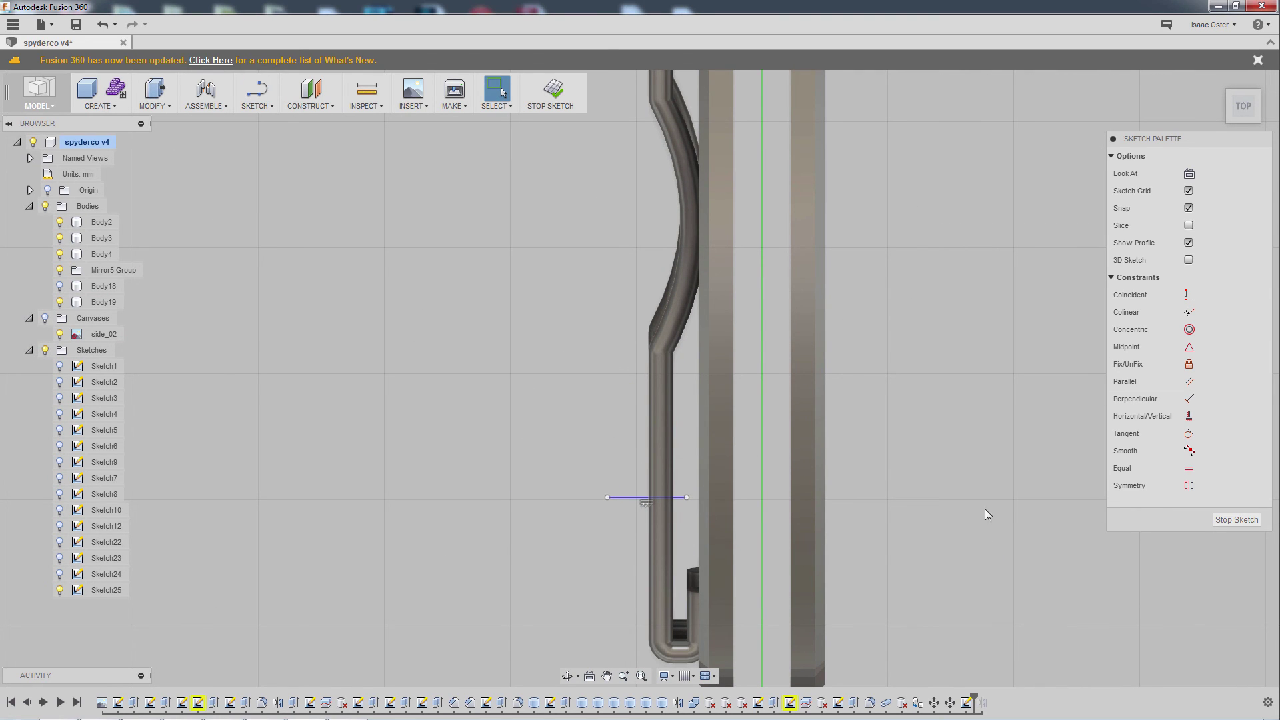
pyautogui.click(550, 94)
# - Split the clip copy Body19 with the new sketch line as splitting tool, keeping the tool extended
pyautogui.moveTo(804, 371)
pyautogui.keyDown('shift'); pyautogui.mouseDown(button='middle')
pyautogui.moveTo(790, 333)
pyautogui.moveTo(863, 337)
pyautogui.moveTo(937, 308)
pyautogui.moveTo(936, 375)
pyautogui.mouseUp(button='middle'); pyautogui.keyUp('shift')
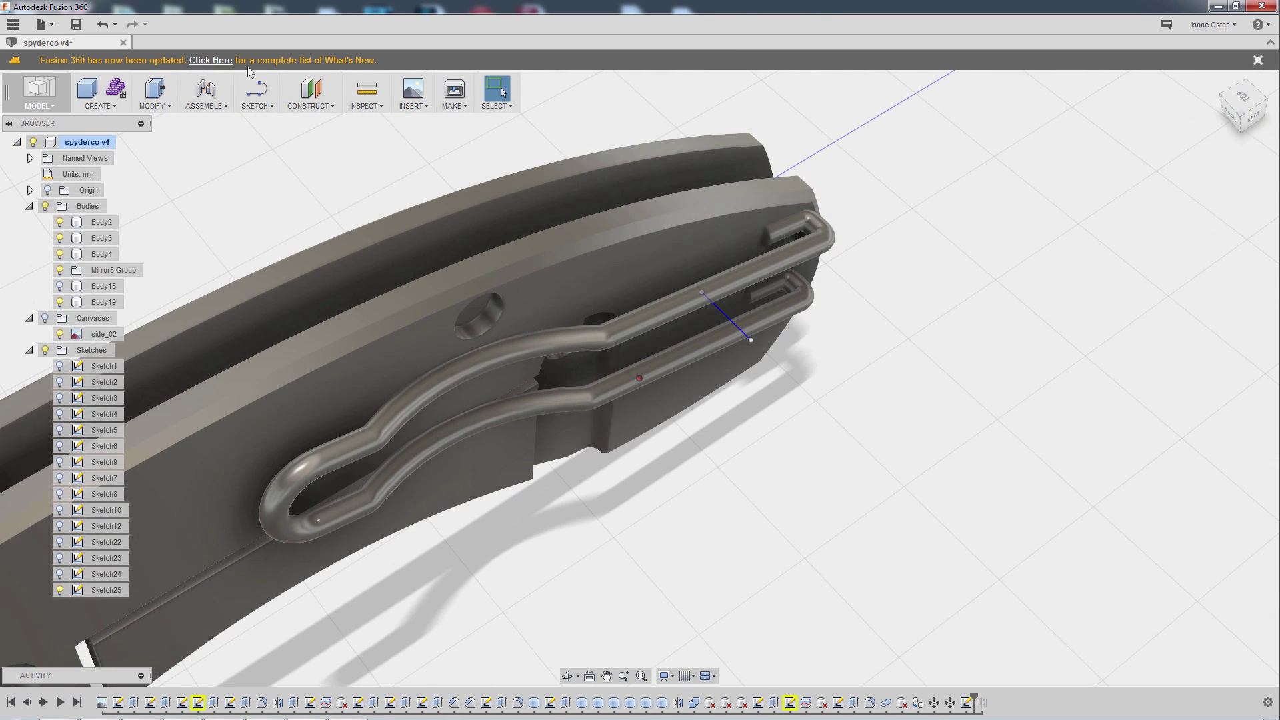
pyautogui.click(100, 104)
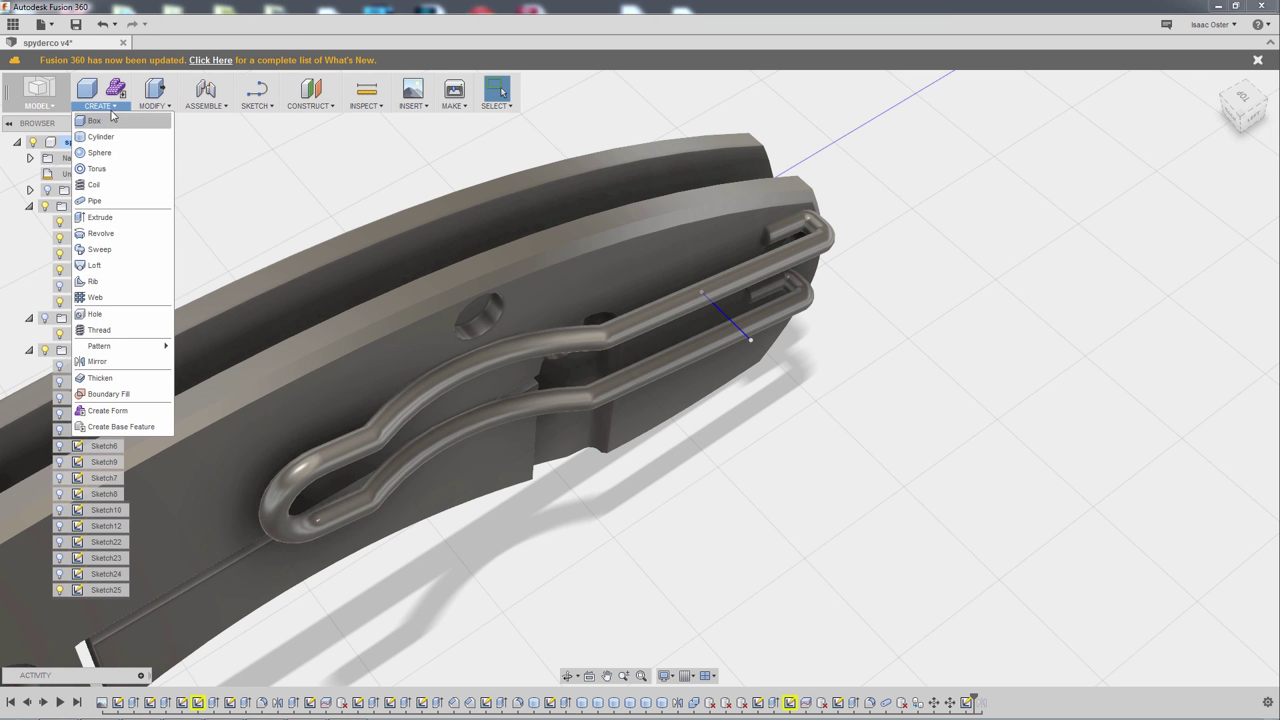
pyautogui.click(154, 102)
pyautogui.click(180, 282)
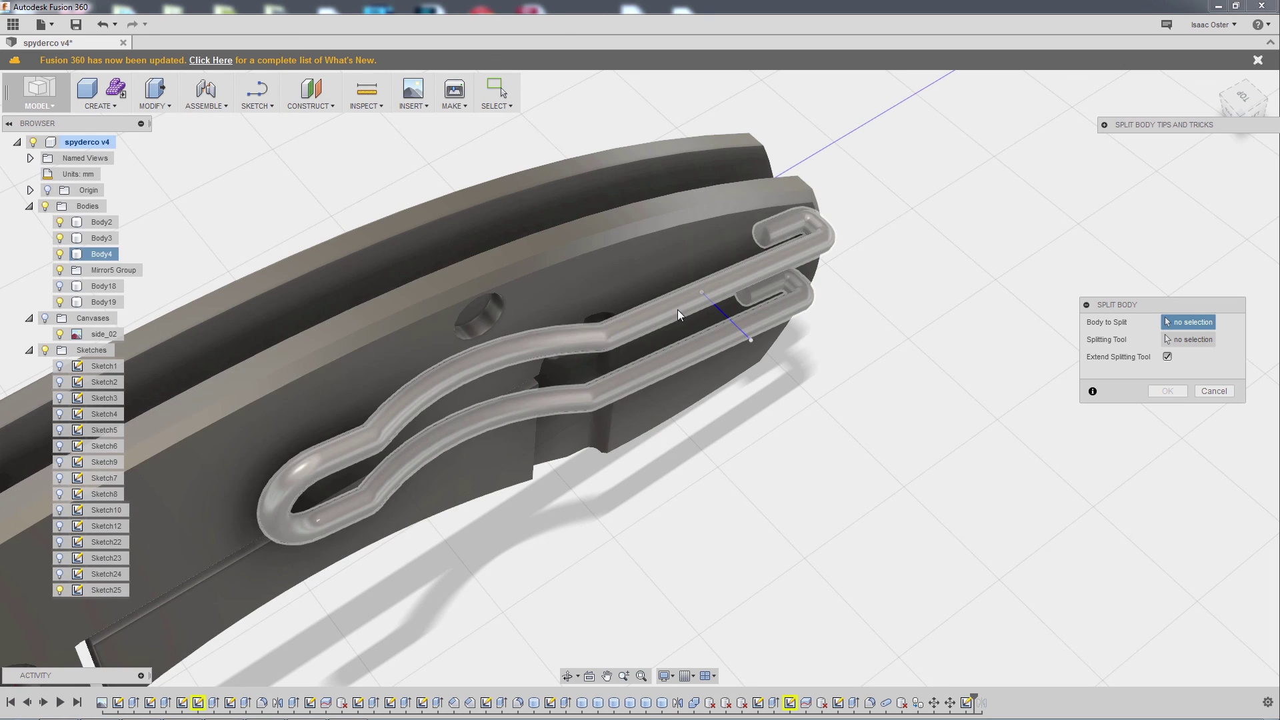
pyautogui.click(677, 309)
pyautogui.click(1167, 340)
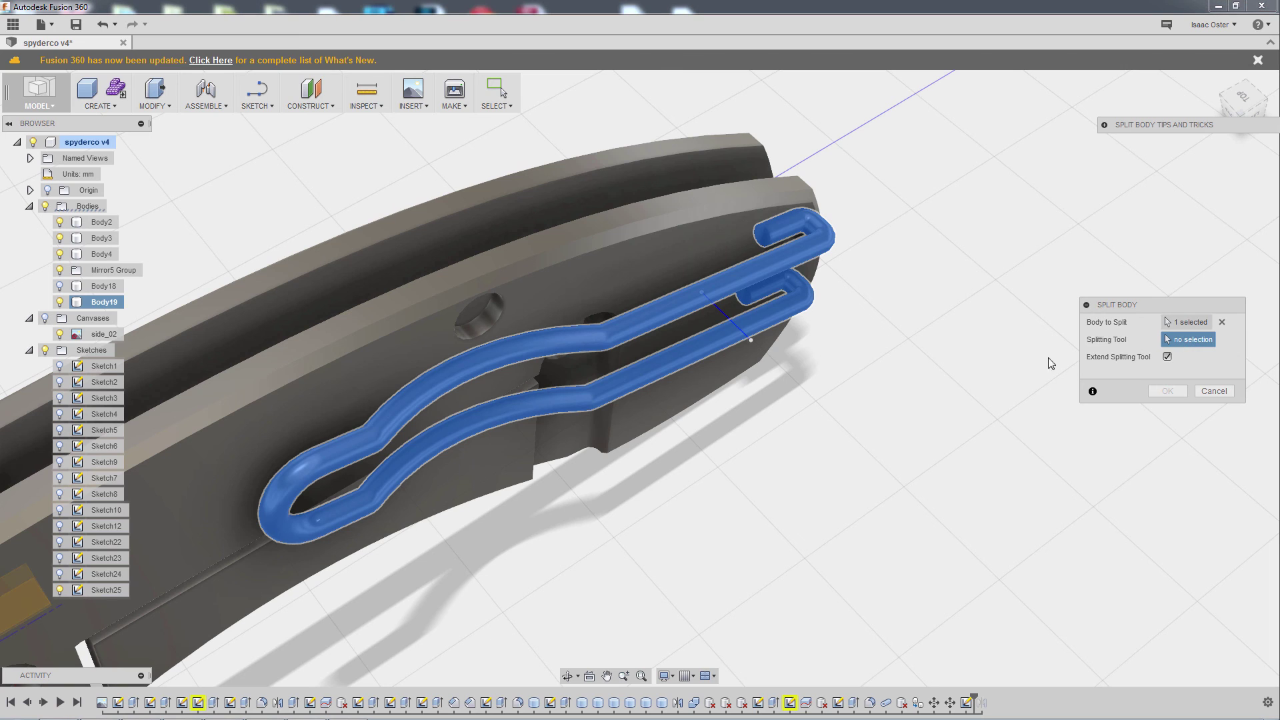
pyautogui.click(729, 318)
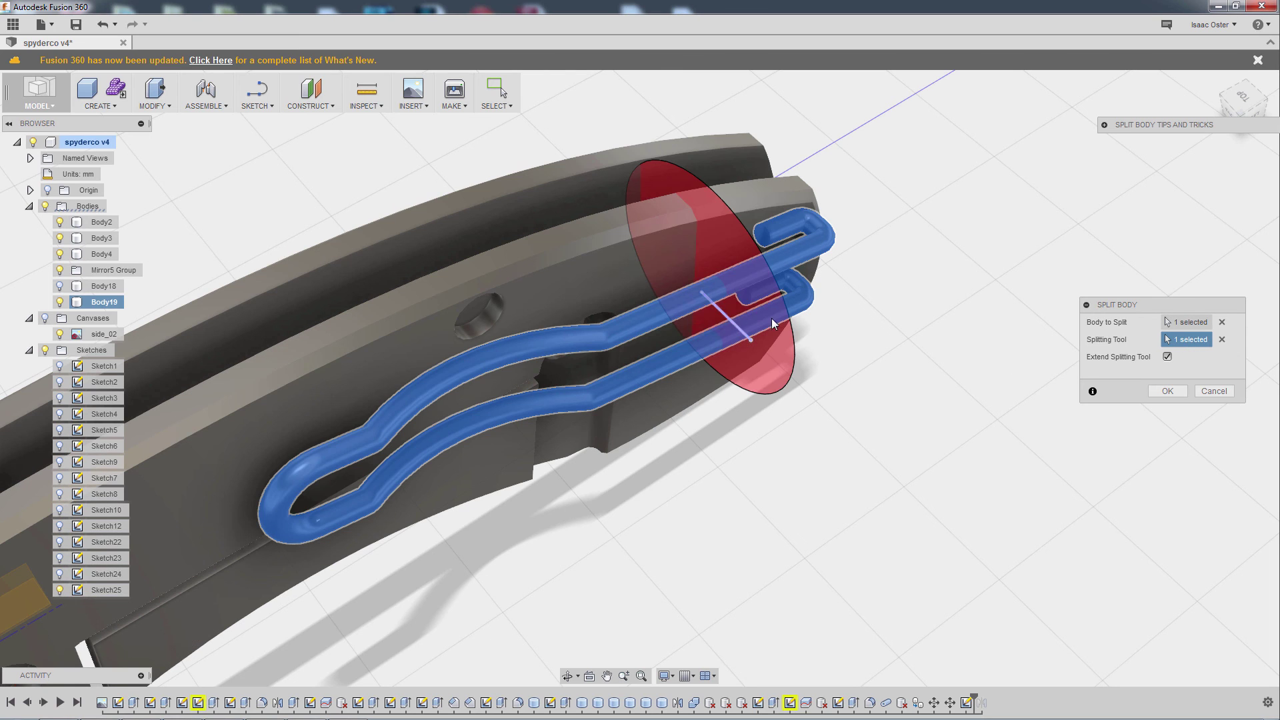
pyautogui.click(1165, 391)
# - Set the visual style to Shaded with Visible Edges Only
pyautogui.keyDown('shift'); pyautogui.moveTo(906, 434); pyautogui.dragTo(808, 423, button='middle'); pyautogui.keyUp('shift')
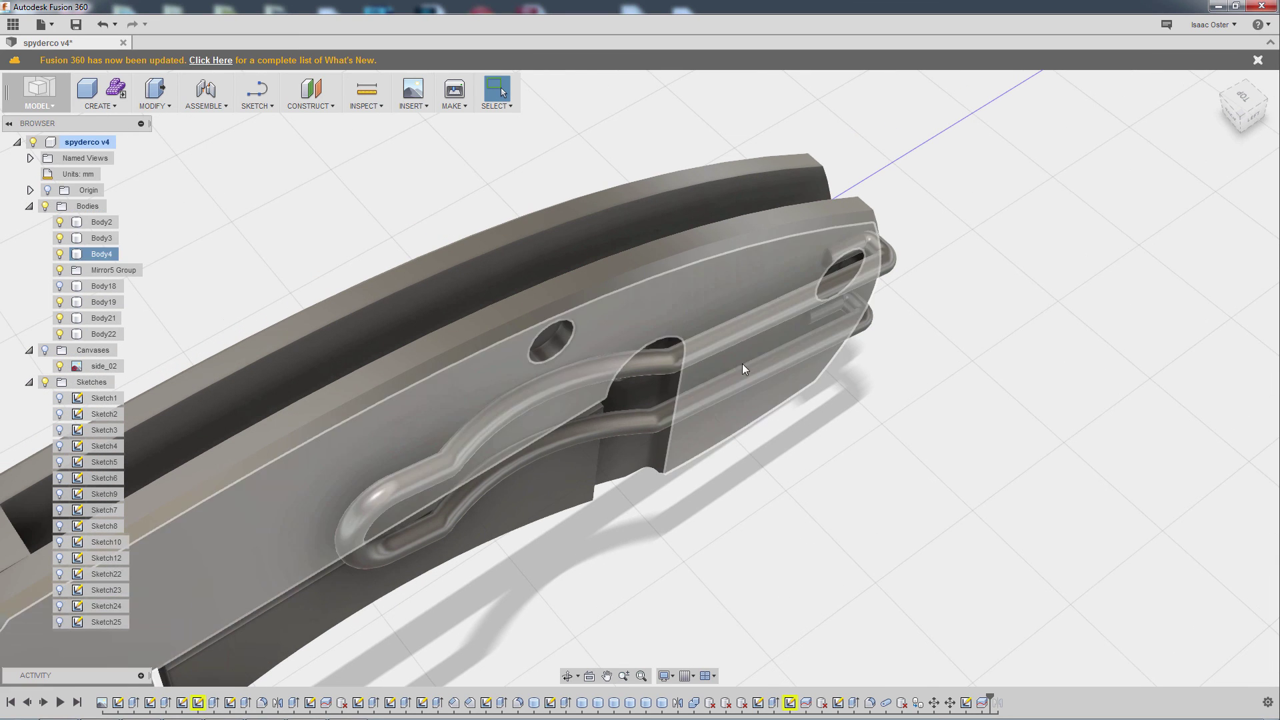
pyautogui.press('Escape')
pyautogui.click(689, 677)
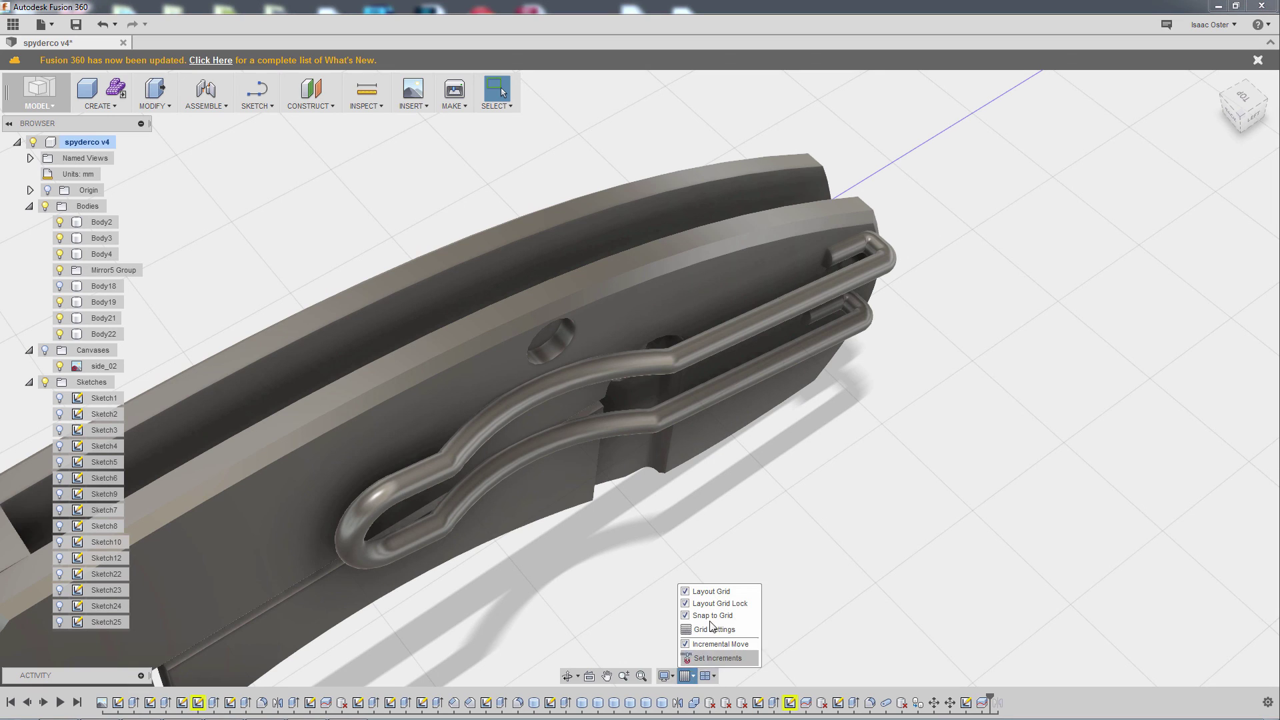
pyautogui.click(671, 677)
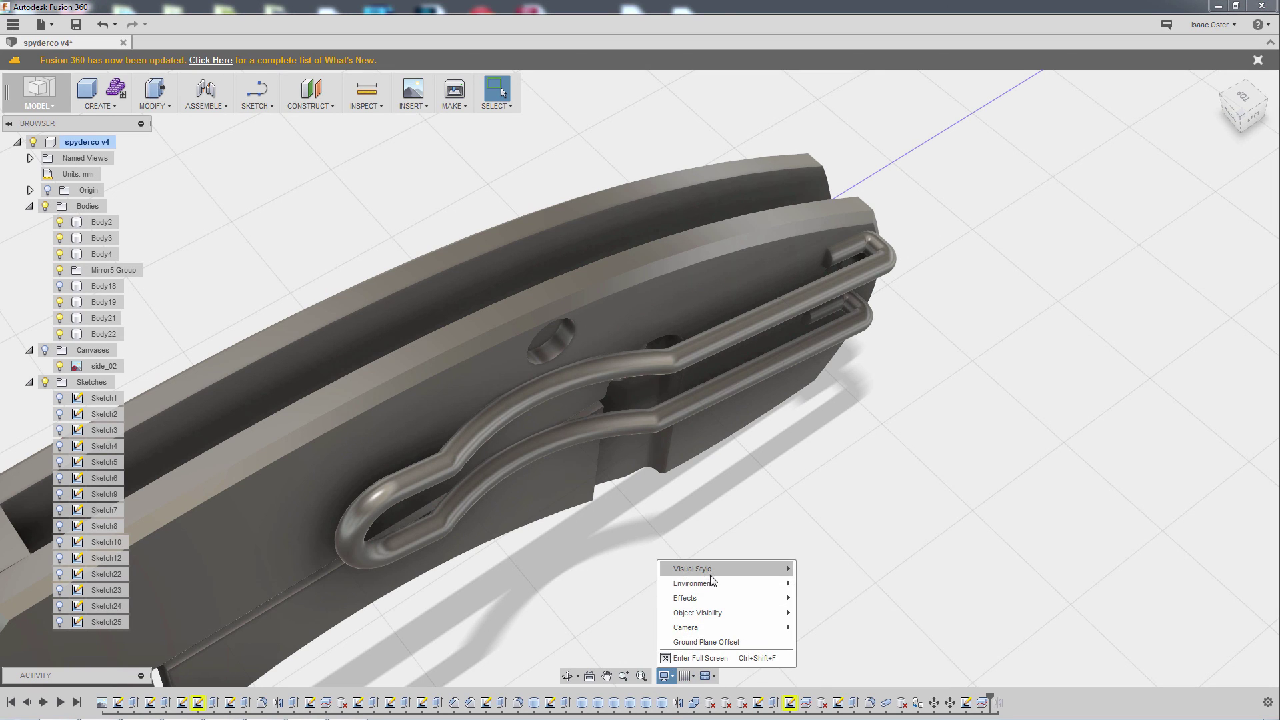
pyautogui.moveTo(780, 573)
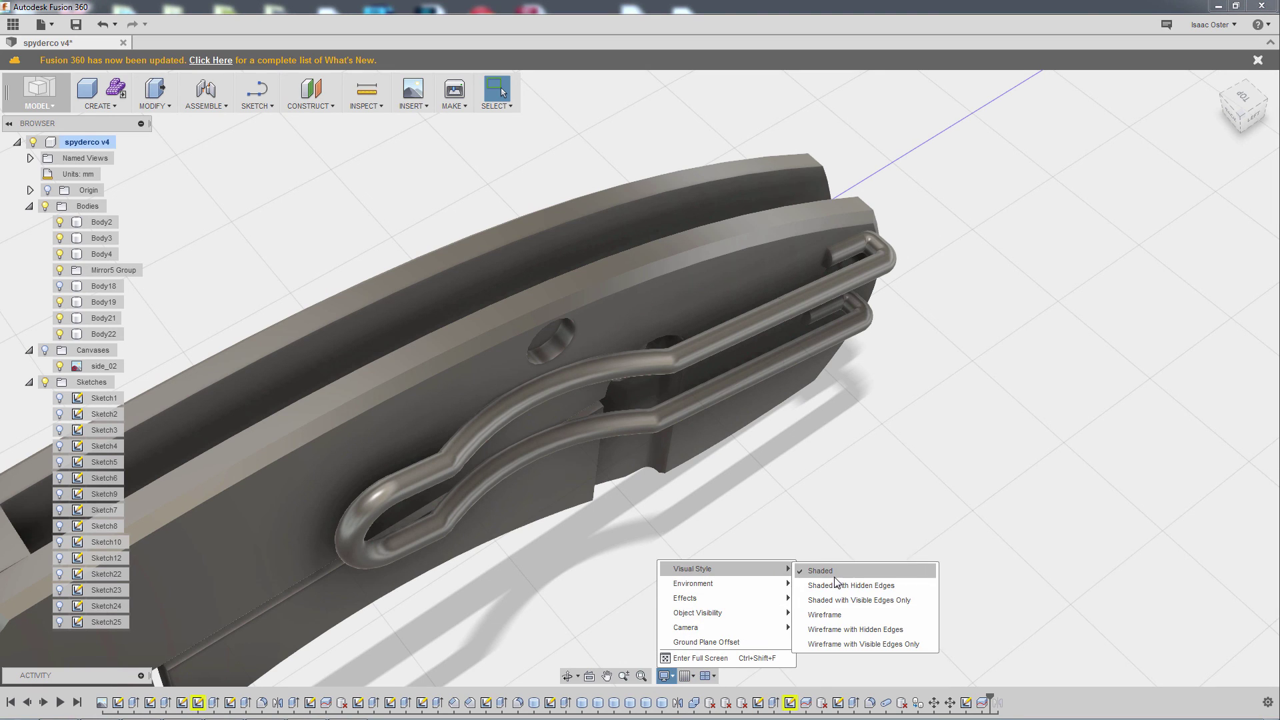
pyautogui.click(862, 600)
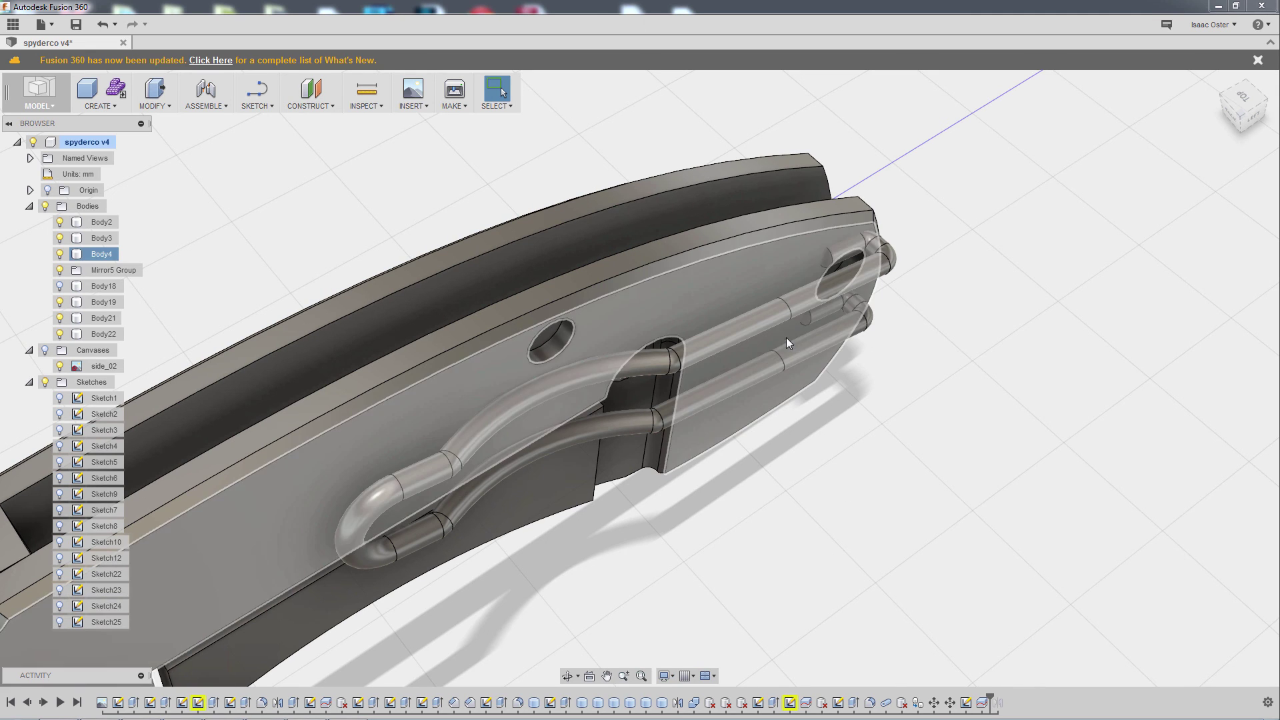
# - Remove Body22, the looped section split off the clip copy, and roll the timeline forward past the mirror
pyautogui.click(757, 322)
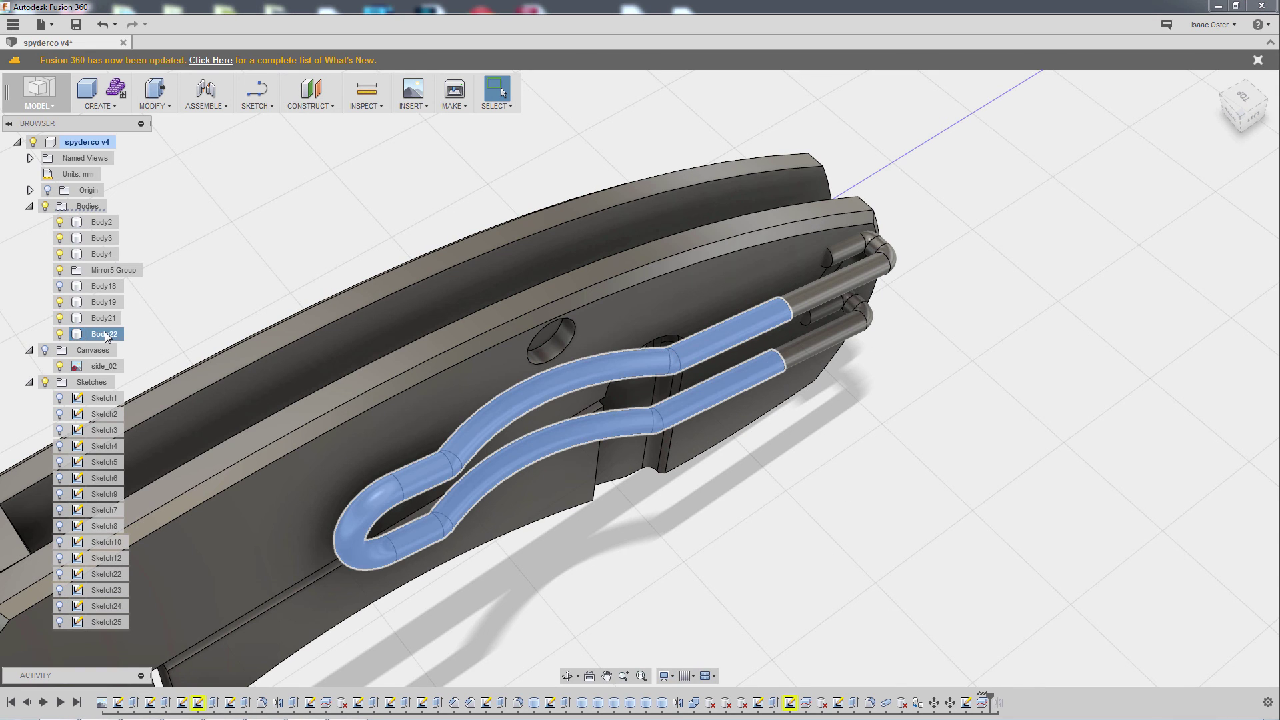
pyautogui.rightClick(106, 334)
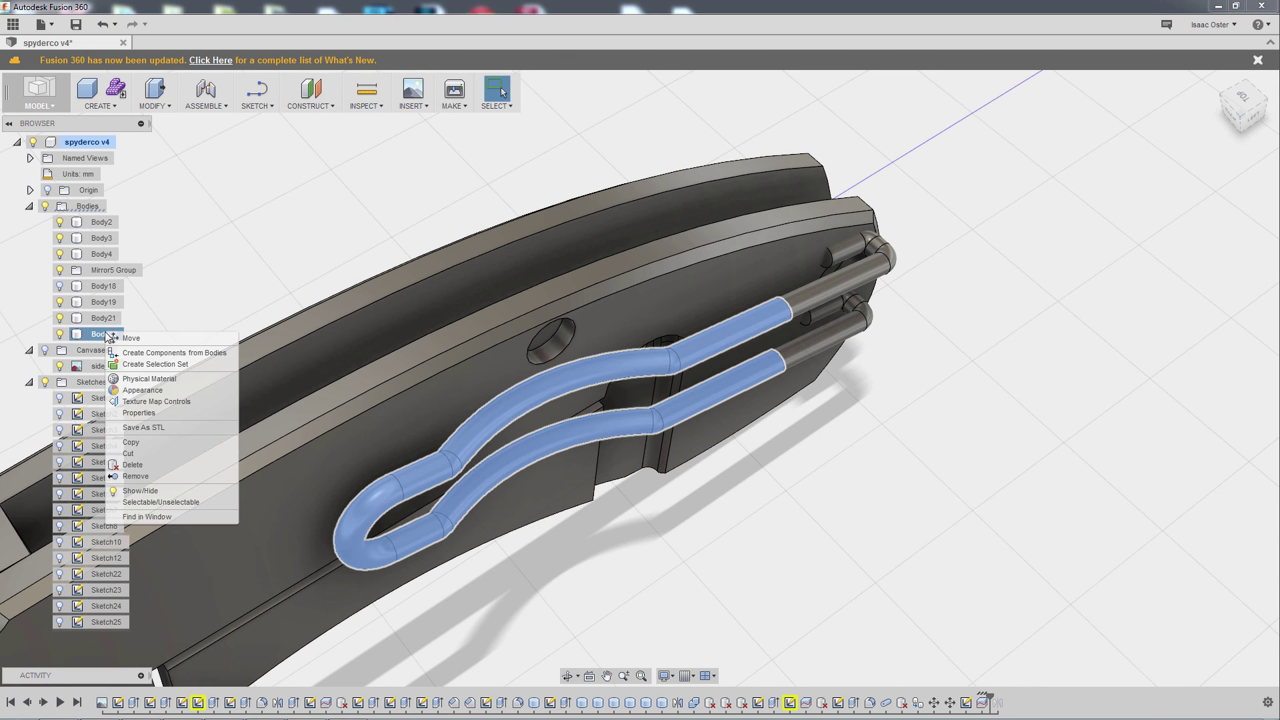
pyautogui.click(137, 476)
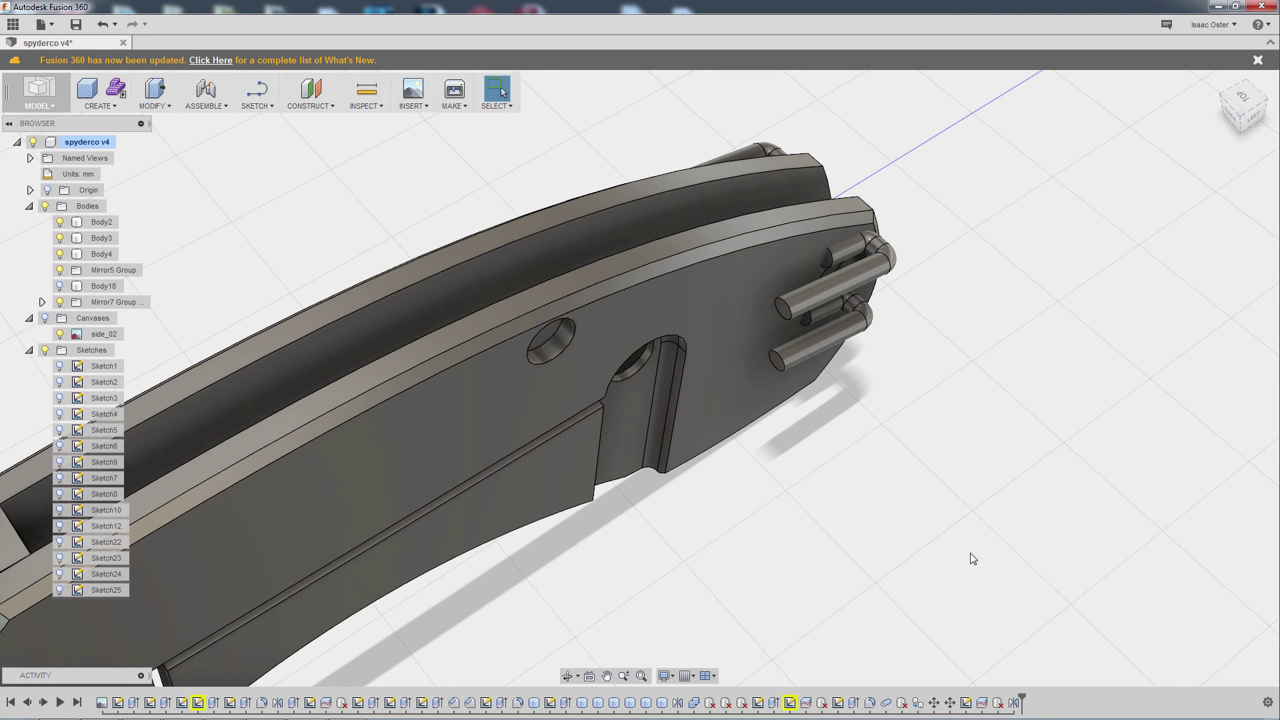
# - Cut the two remaining clip end pieces out of handle scale Body4 with Combine, without keeping the tool bodies
pyautogui.moveTo(897, 477)
pyautogui.keyDown('shift'); pyautogui.mouseDown(button='middle')
pyautogui.moveTo(957, 449)
pyautogui.moveTo(892, 443)
pyautogui.mouseUp(button='middle'); pyautogui.keyUp('shift')
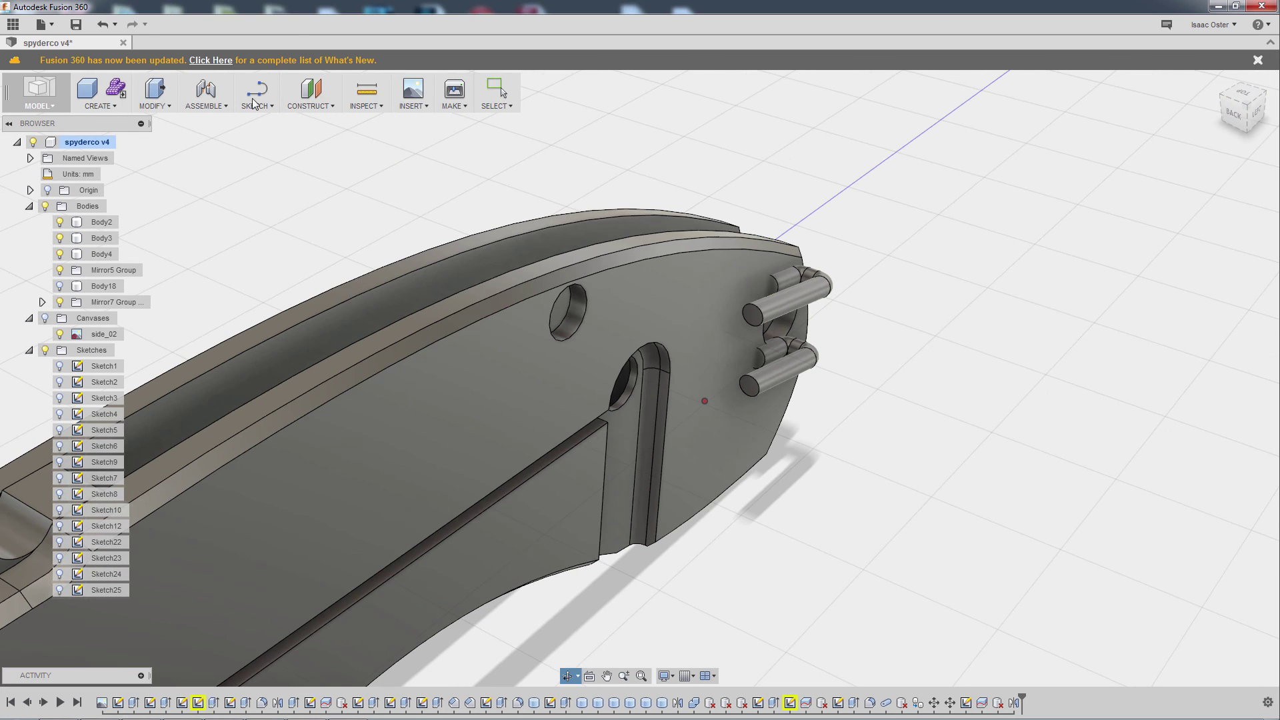
pyautogui.click(164, 107)
pyautogui.click(171, 231)
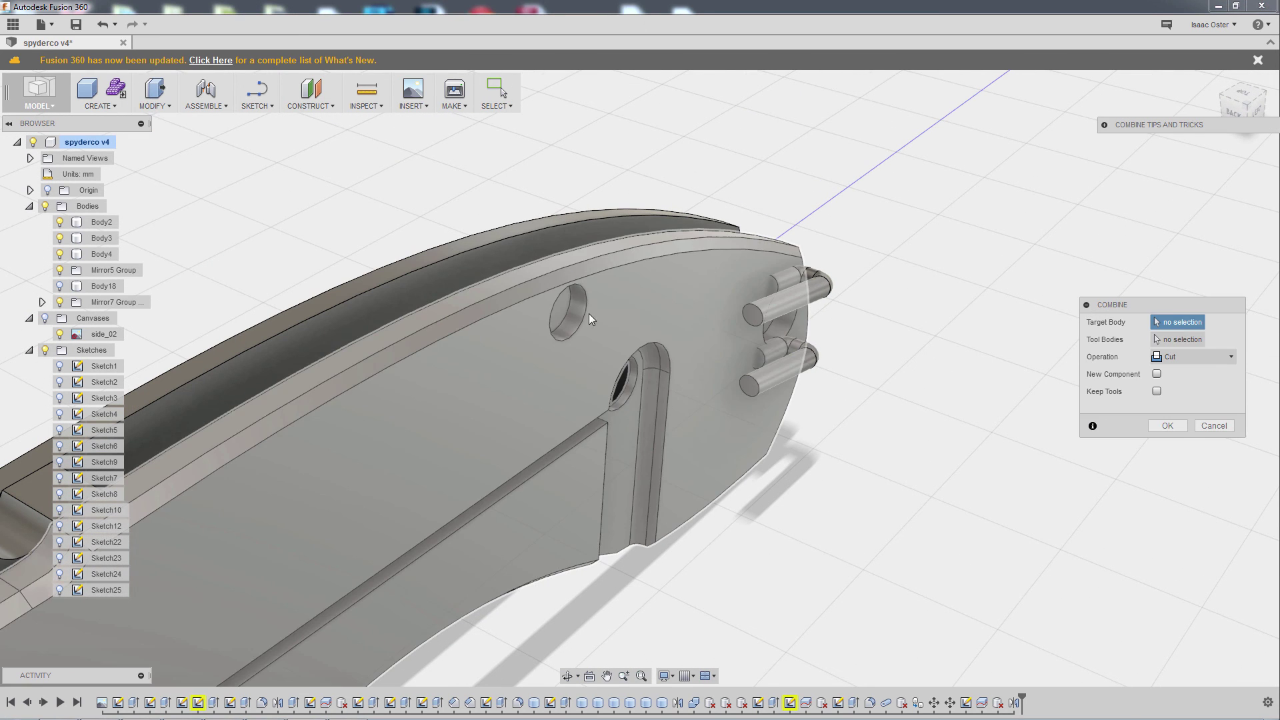
pyautogui.click(680, 312)
pyautogui.click(769, 313)
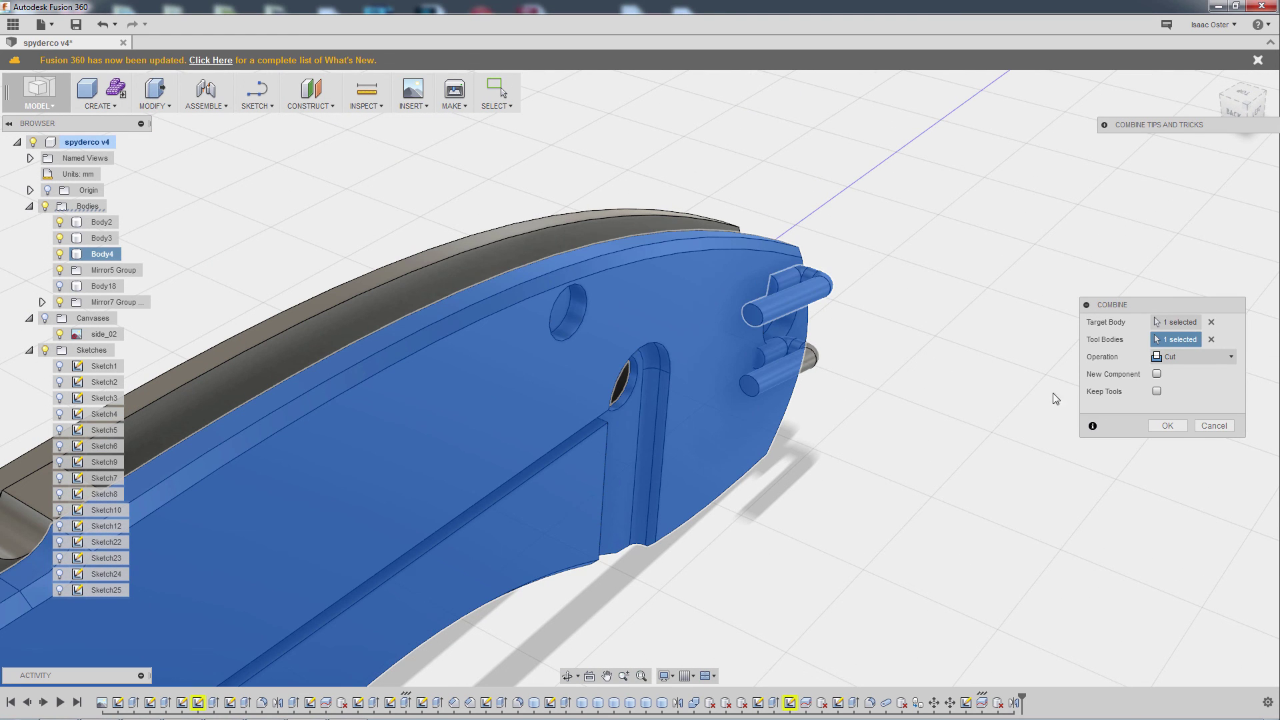
pyautogui.click(801, 365)
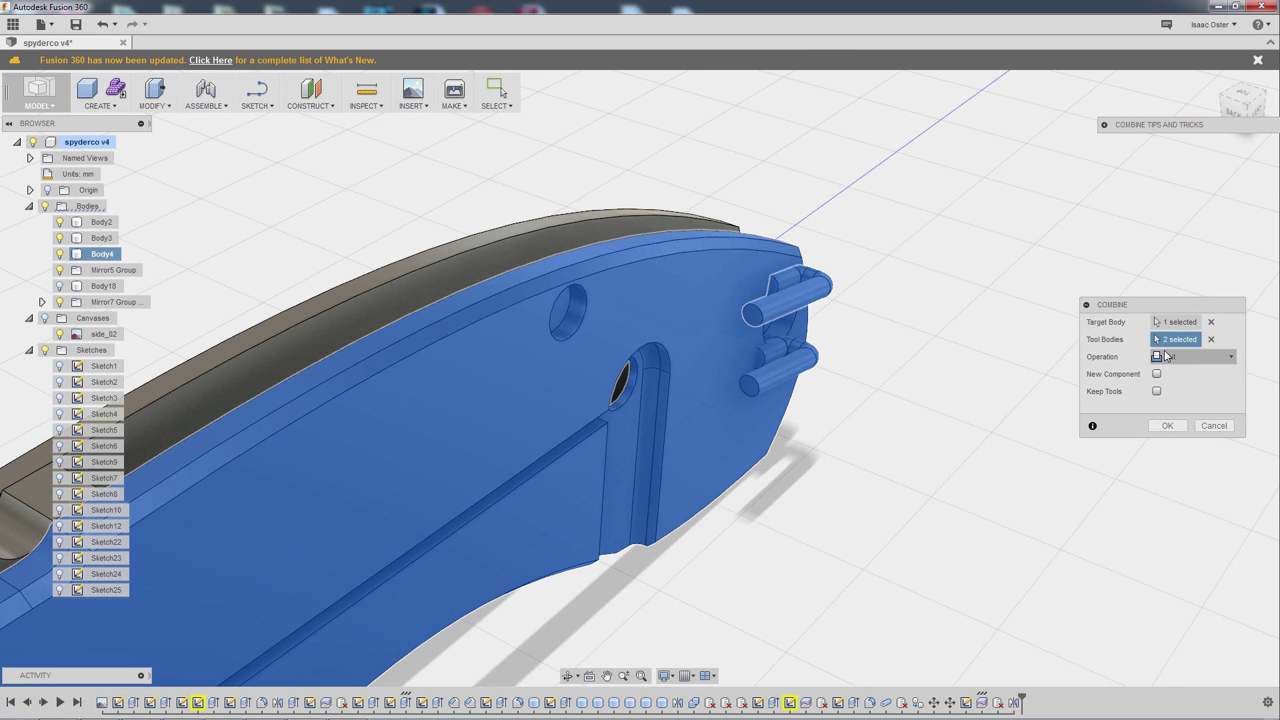
pyautogui.click(1167, 427)
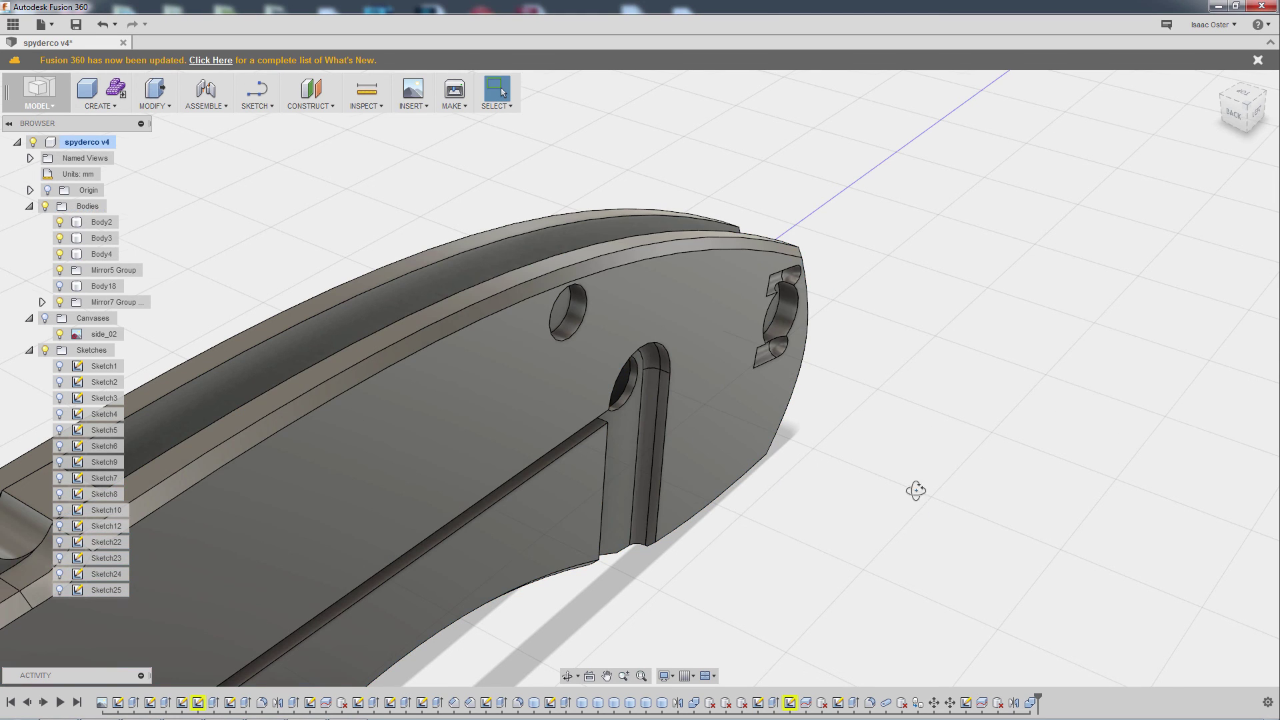
# - Cut the two mirrored clip end pieces out of the opposite handle scale, Body2, with Combine, without keeping the tools
pyautogui.keyDown('shift'); pyautogui.moveTo(916, 490); pyautogui.dragTo(699, 432, button='middle'); pyautogui.keyUp('shift')
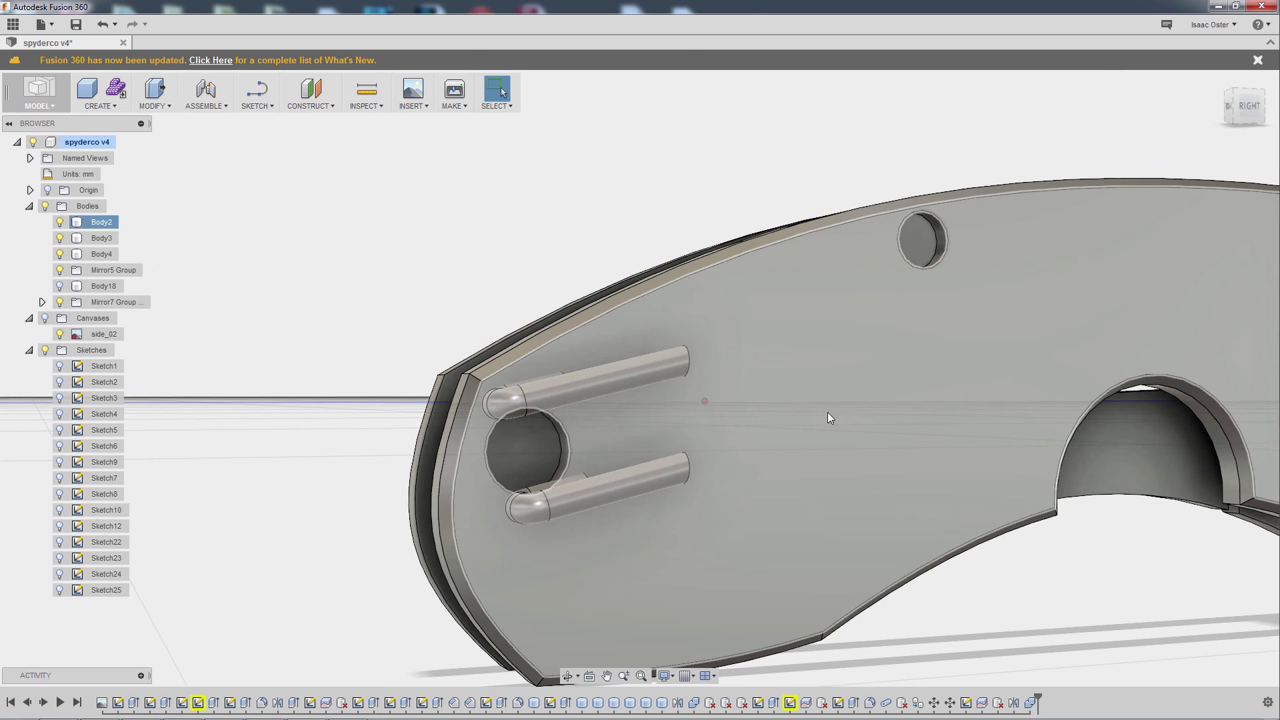
pyautogui.rightClick(274, 246)
pyautogui.click(271, 210)
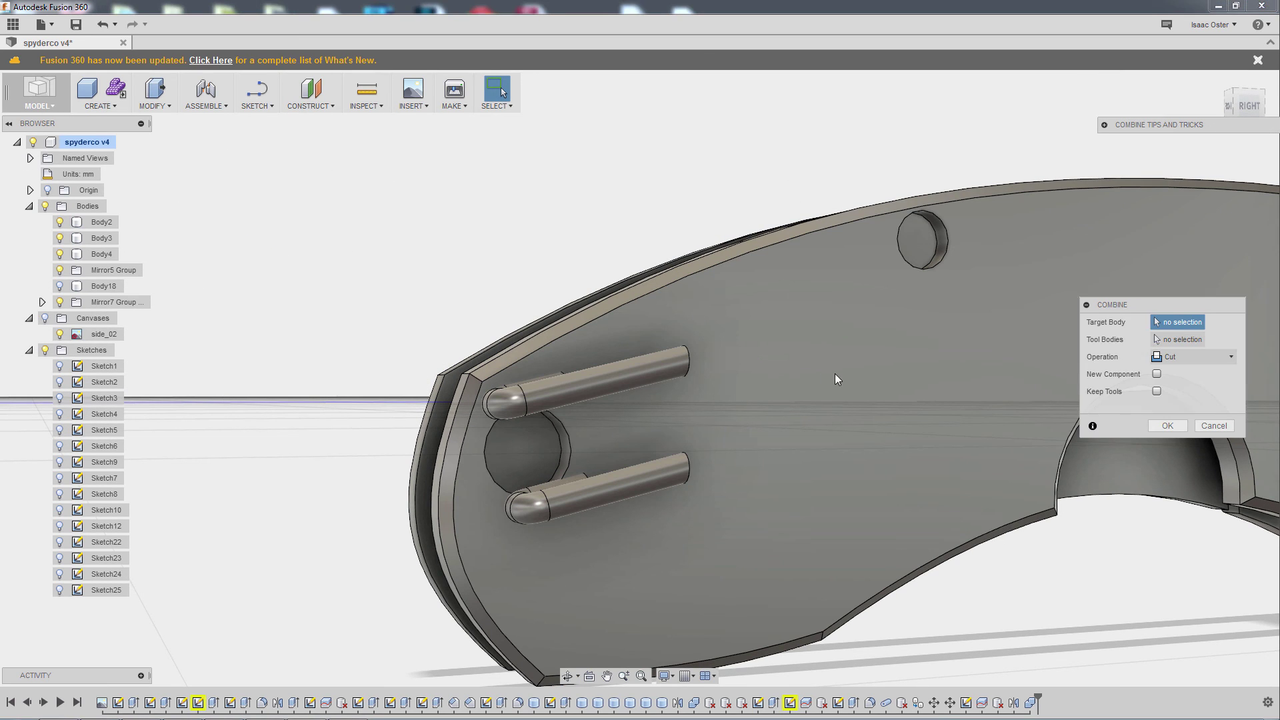
pyautogui.click(705, 370)
pyautogui.click(657, 358)
pyautogui.click(654, 470)
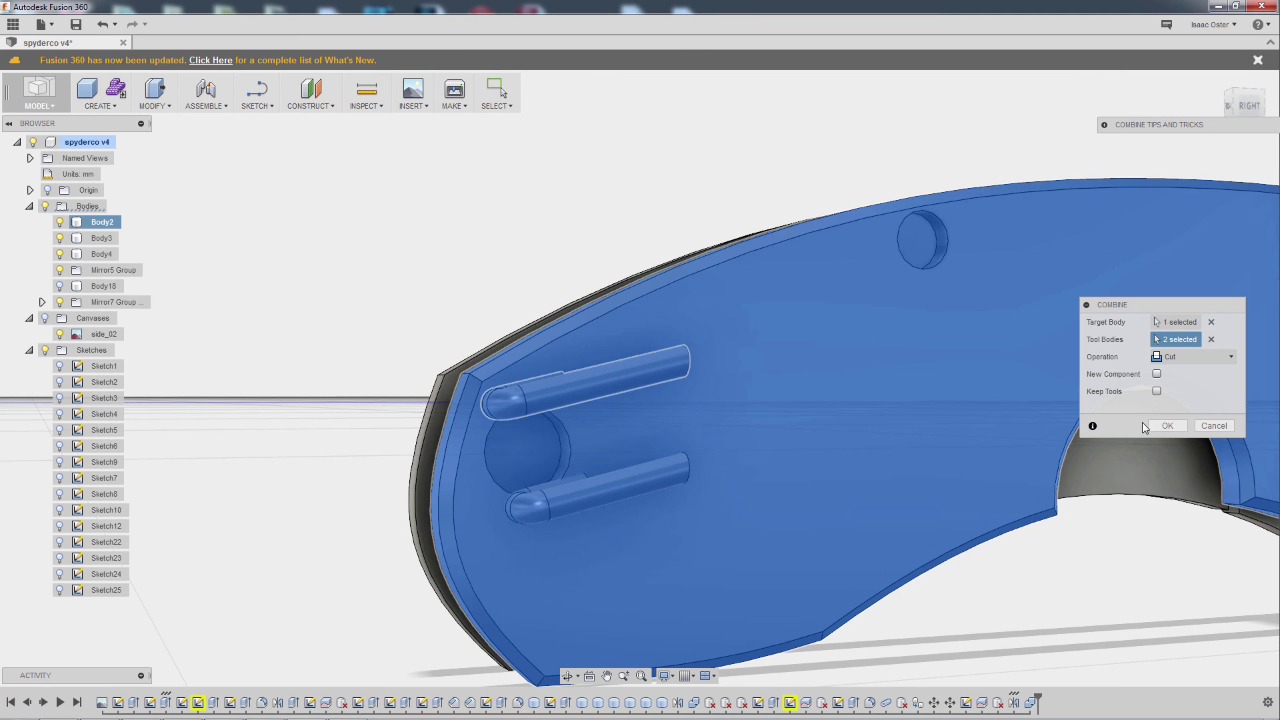
pyautogui.click(1167, 426)
# - Show the original clip Body18 and reduce the section size of its circular Pipe feature, checking its fit from the side
pyautogui.keyDown('shift'); pyautogui.moveTo(437, 259); pyautogui.dragTo(638, 292, button='middle'); pyautogui.keyUp('shift')
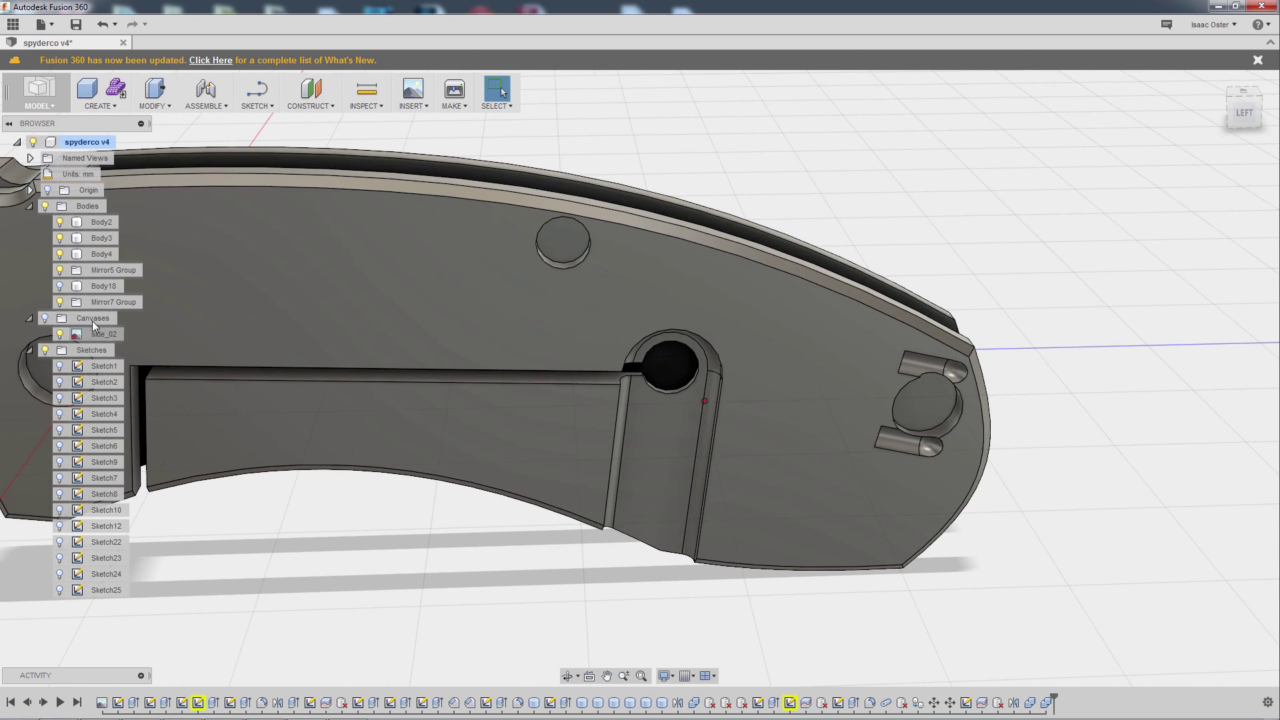
pyautogui.click(59, 286)
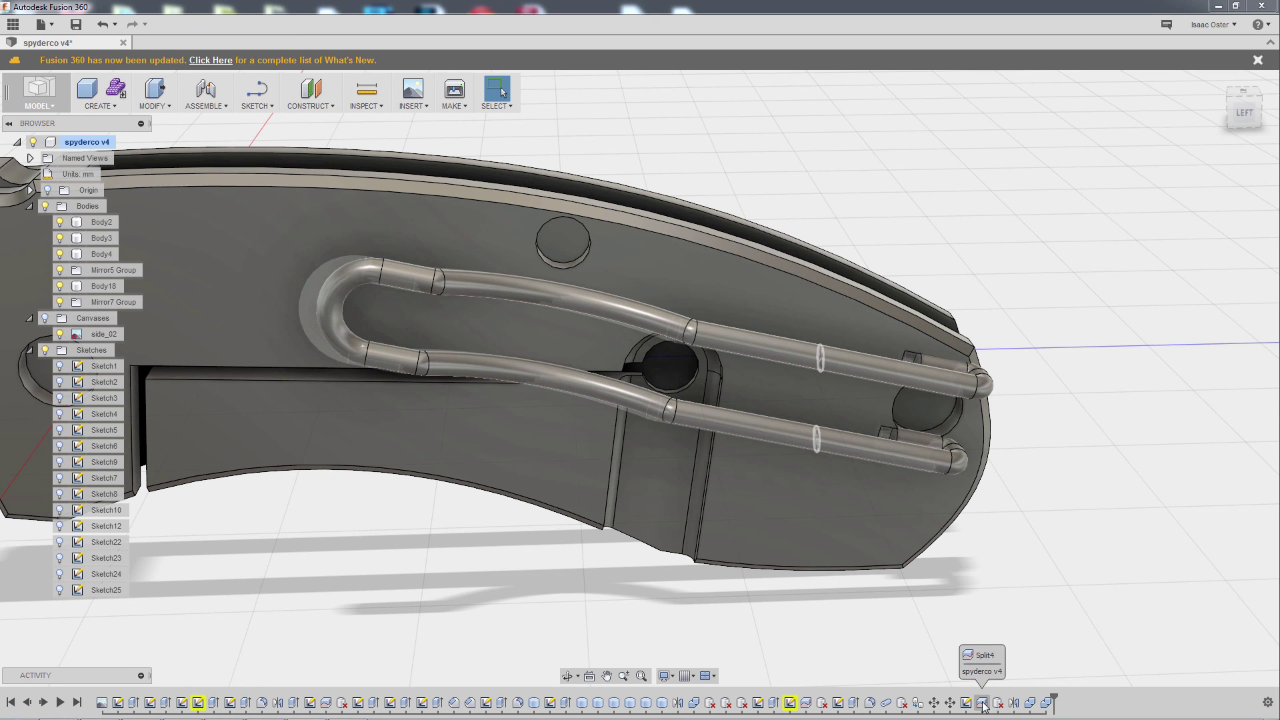
pyautogui.click(895, 453)
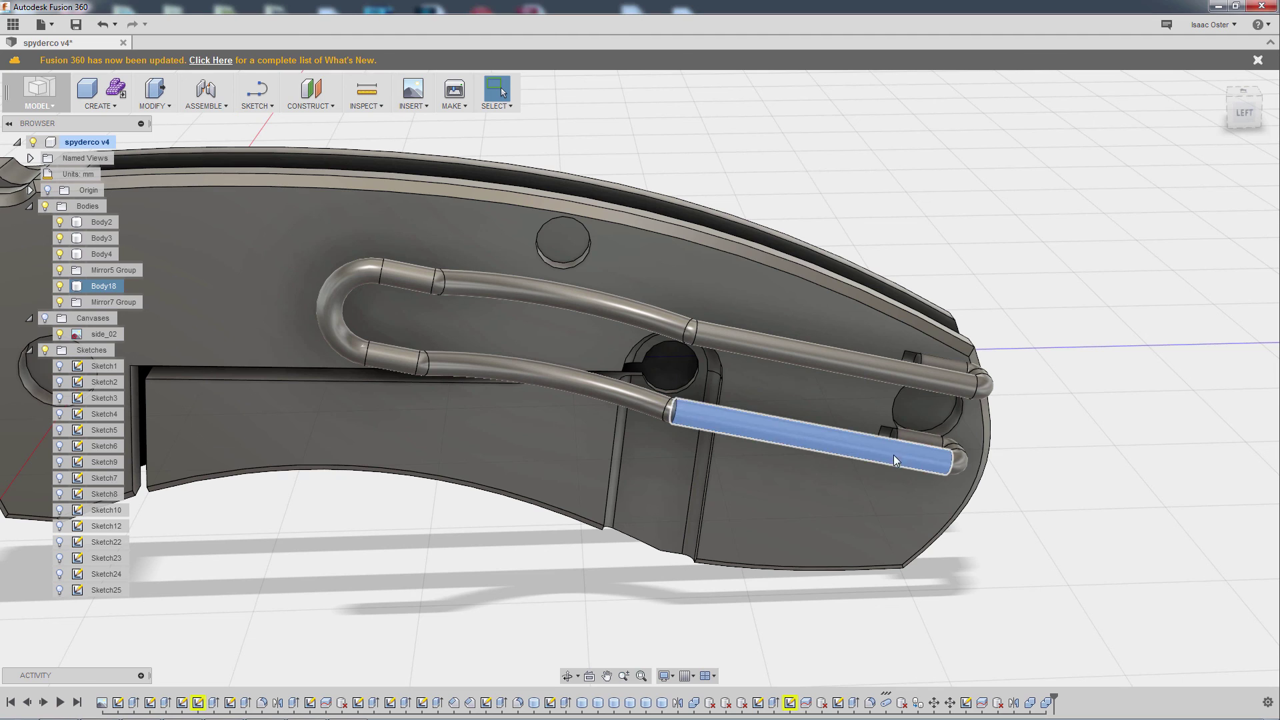
pyautogui.click(885, 704)
pyautogui.rightClick(886, 704)
pyautogui.click(919, 618)
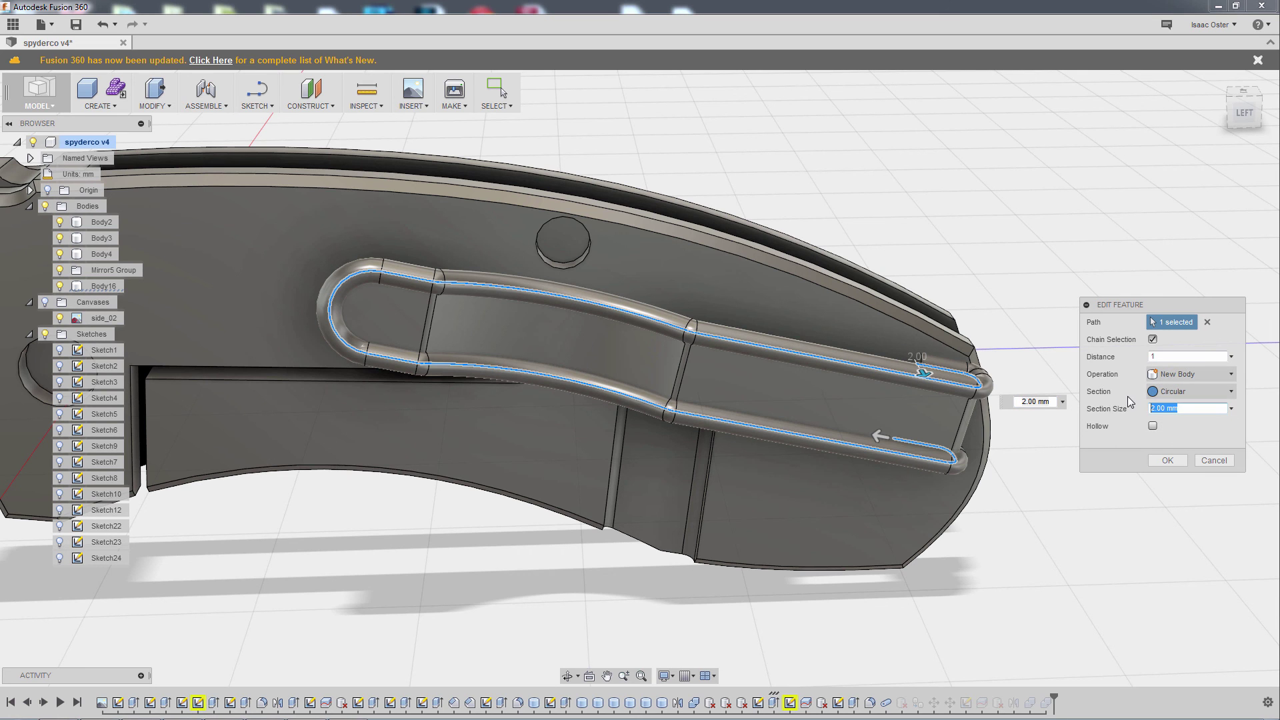
pyautogui.press('Return')
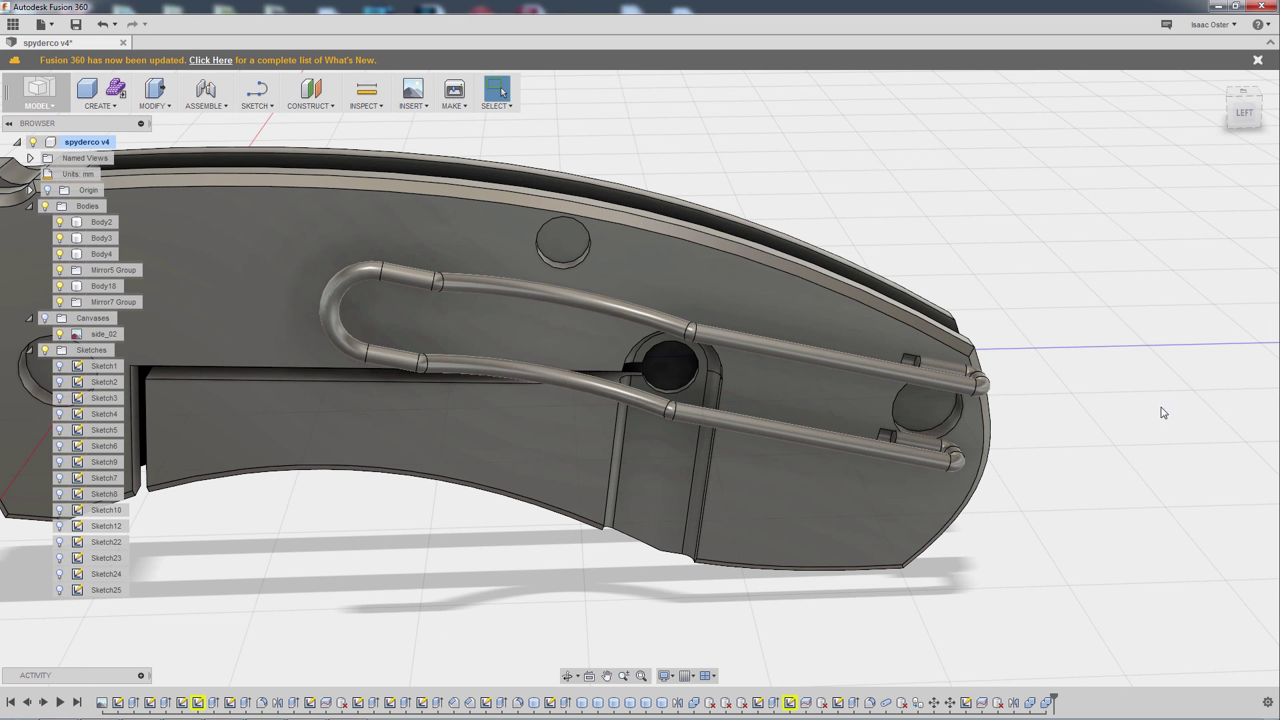
pyautogui.keyDown('shift'); pyautogui.moveTo(1025, 429); pyautogui.dragTo(952, 391, button='middle'); pyautogui.keyUp('shift')
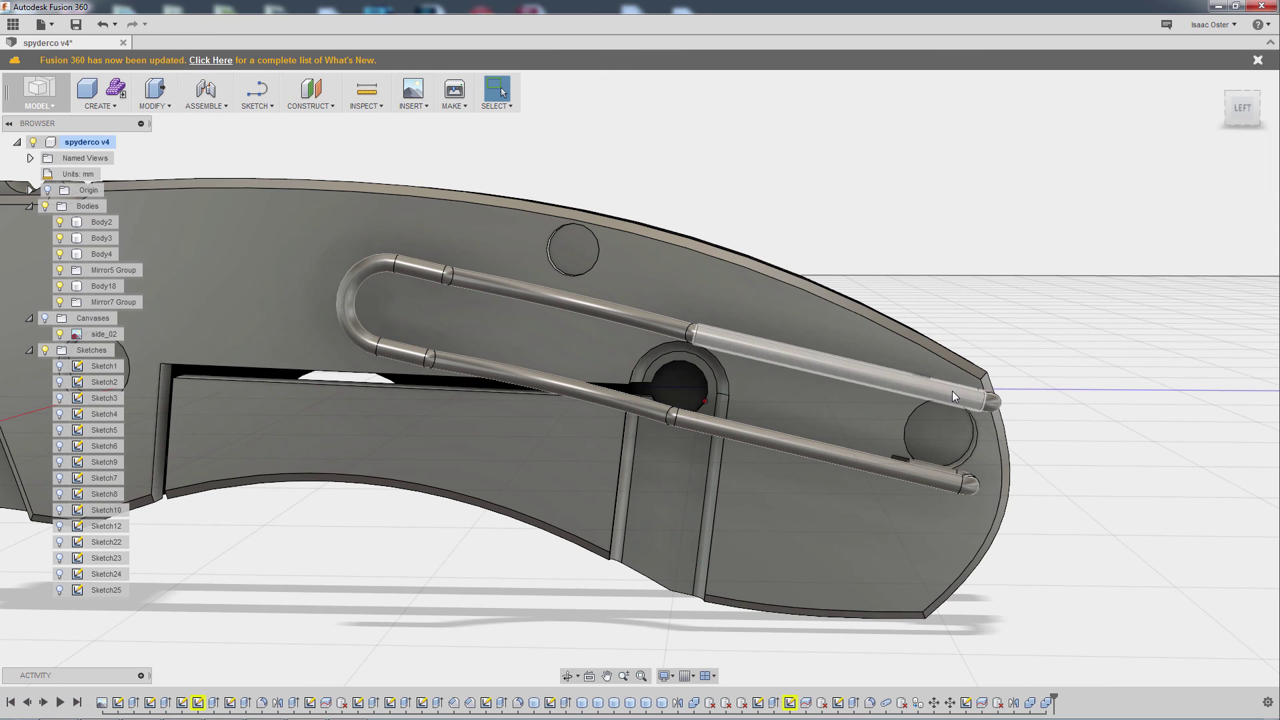
pyautogui.click(1241, 106)
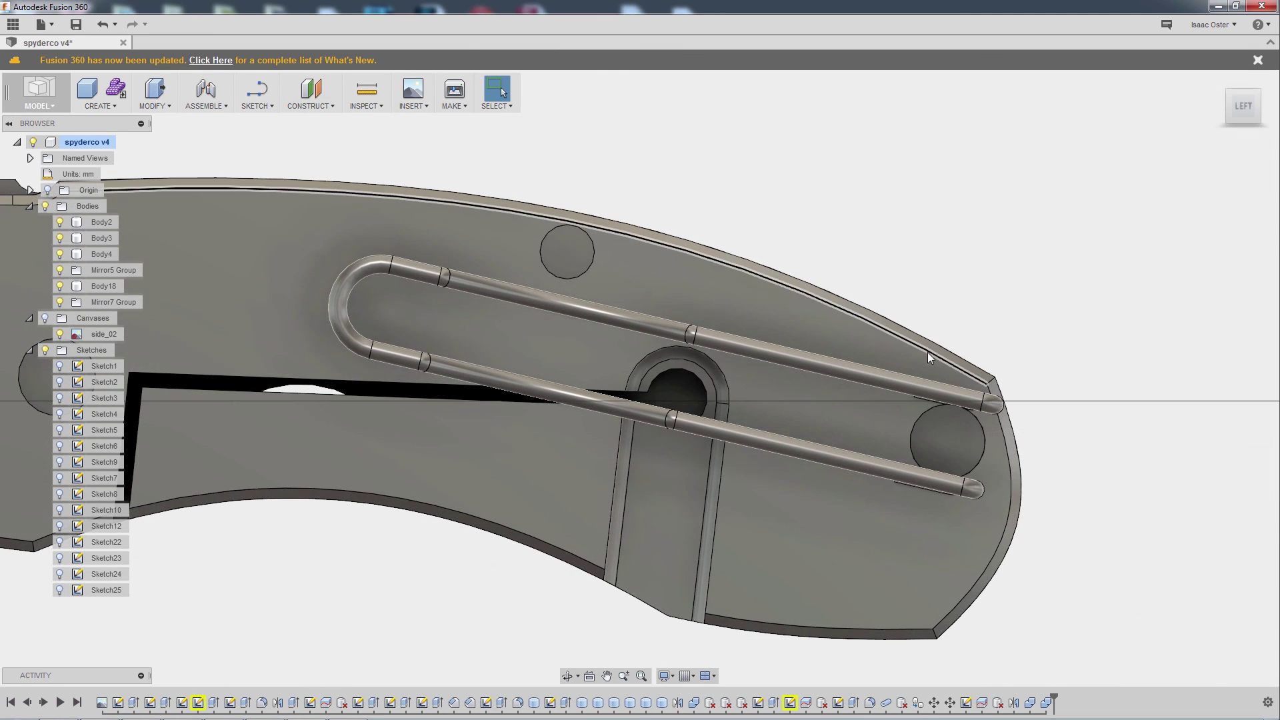
# - Move the clip, Body18, toward its recesses in the handle scale, including a Z Distance of -0.50 mm
pyautogui.rightClick(898, 380)
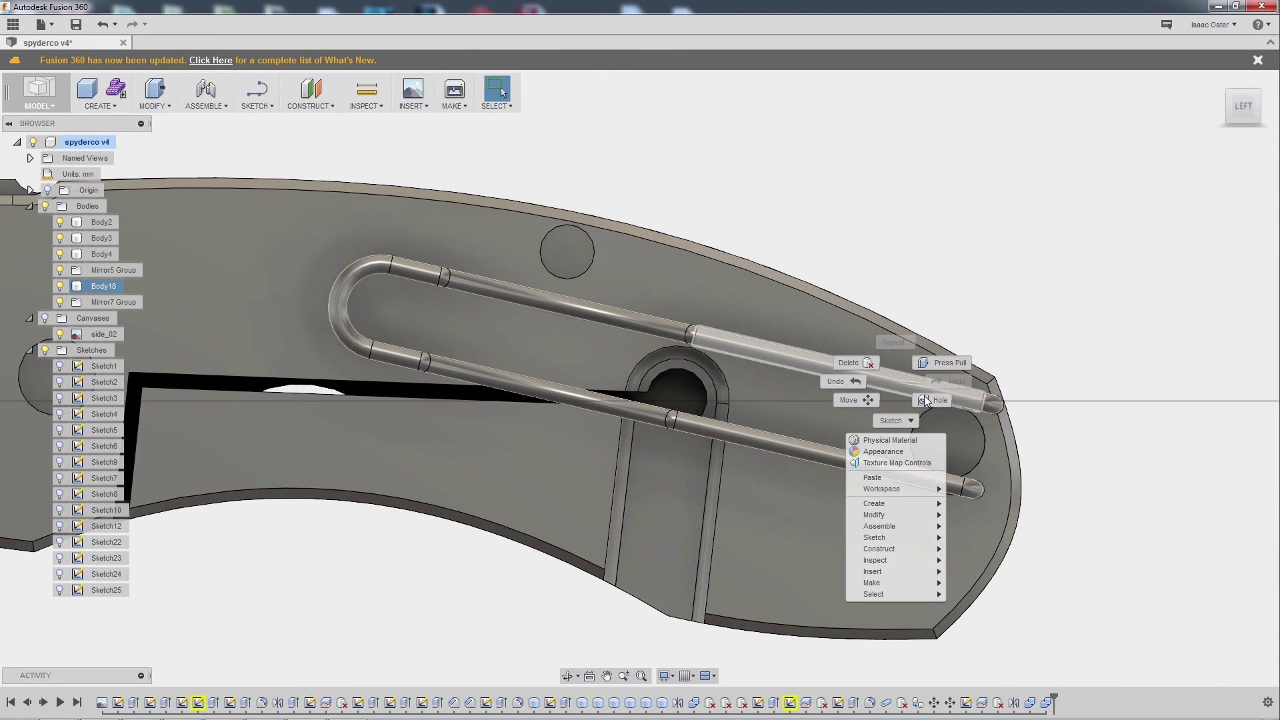
pyautogui.click(853, 399)
pyautogui.click(865, 377)
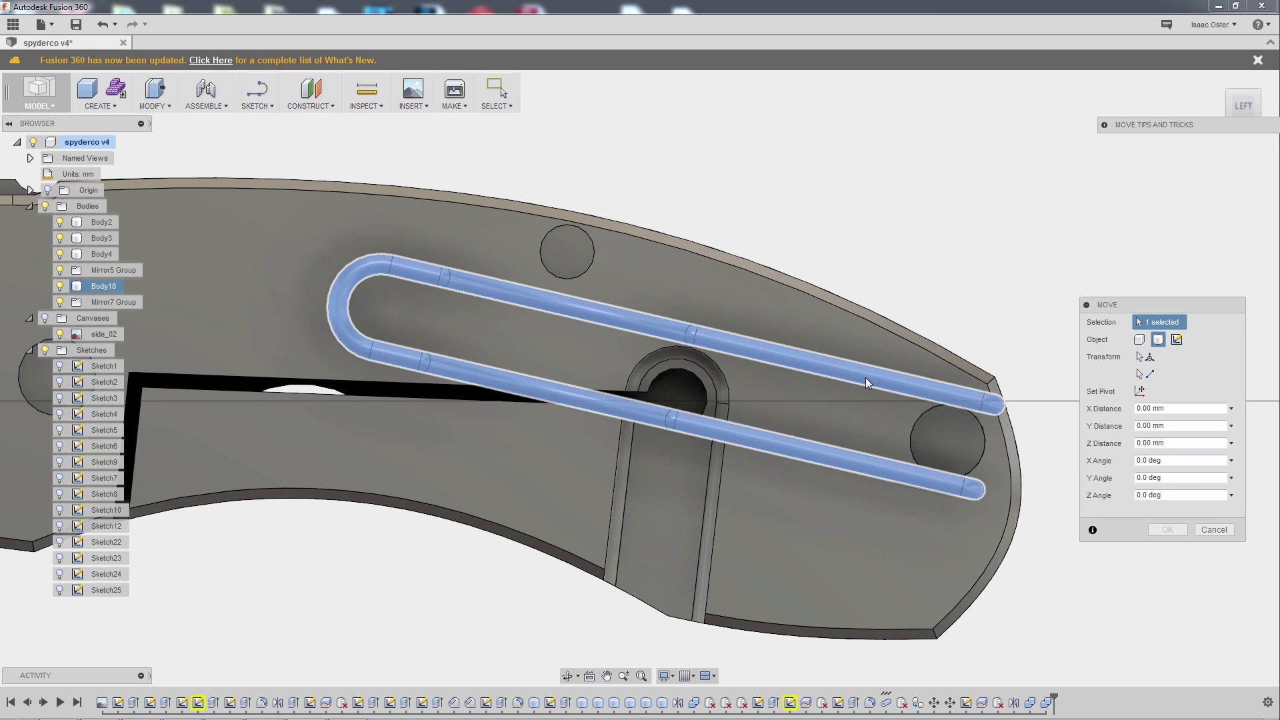
pyautogui.scroll(2, 963, 402)
pyautogui.scroll(4, 984, 413)
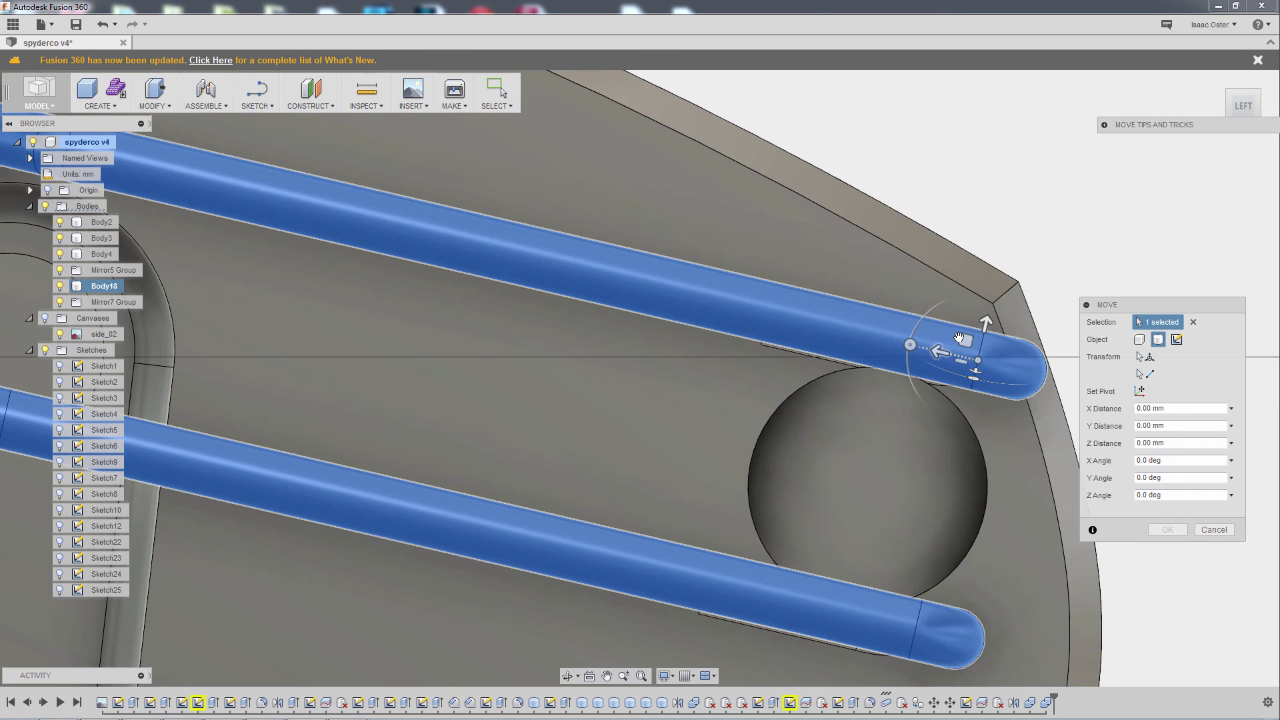
pyautogui.moveTo(947, 328); pyautogui.dragTo(900, 328)
pyautogui.keyDown('shift'); pyautogui.moveTo(1013, 526); pyautogui.dragTo(1065, 608, button='middle'); pyautogui.keyUp('shift')
pyautogui.moveTo(903, 377); pyautogui.dragTo(990, 508, button='middle')
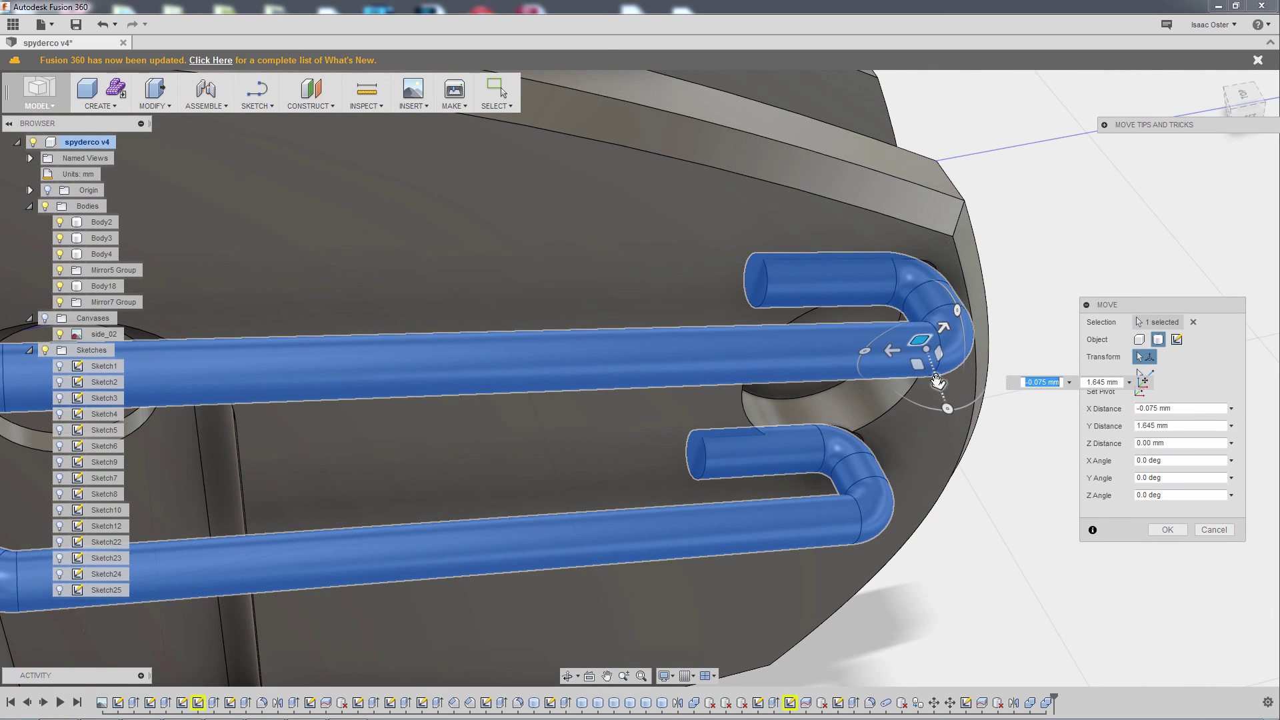
pyautogui.moveTo(934, 375); pyautogui.dragTo(930, 366)
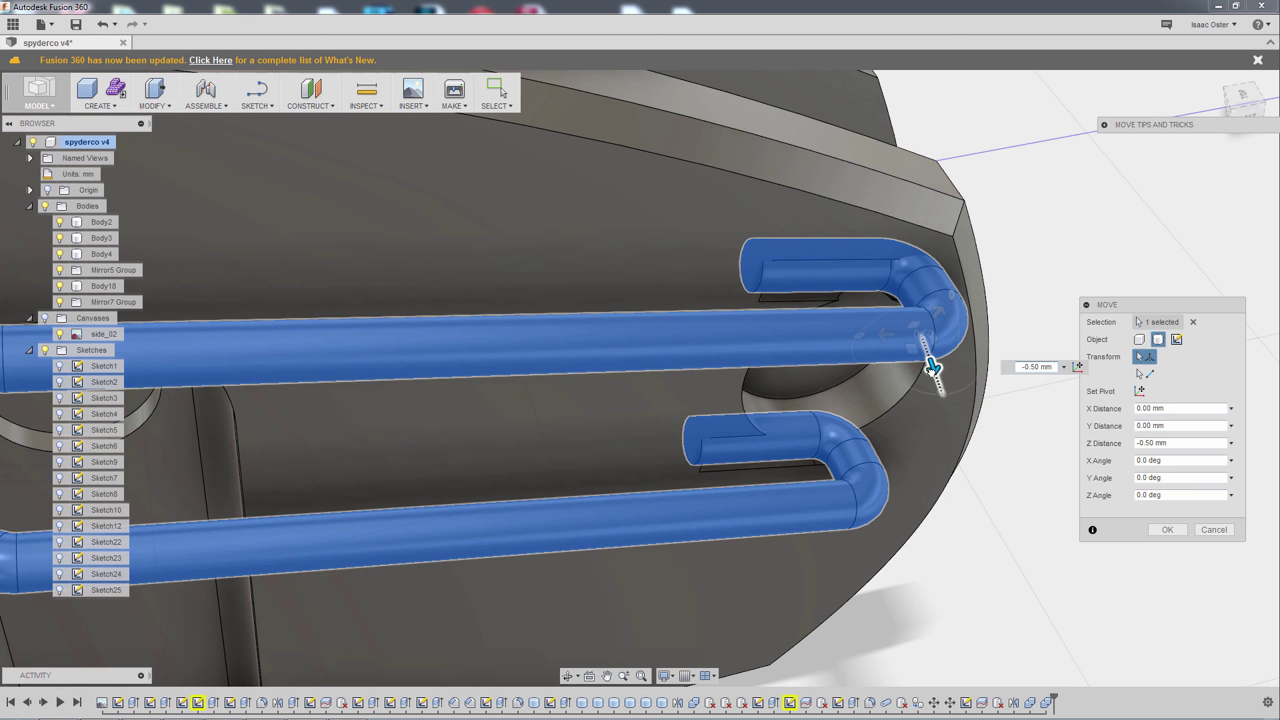
# - Shift the clip by a Y Distance of -0.30 mm and accept the move
pyautogui.scroll(3, 888, 338)
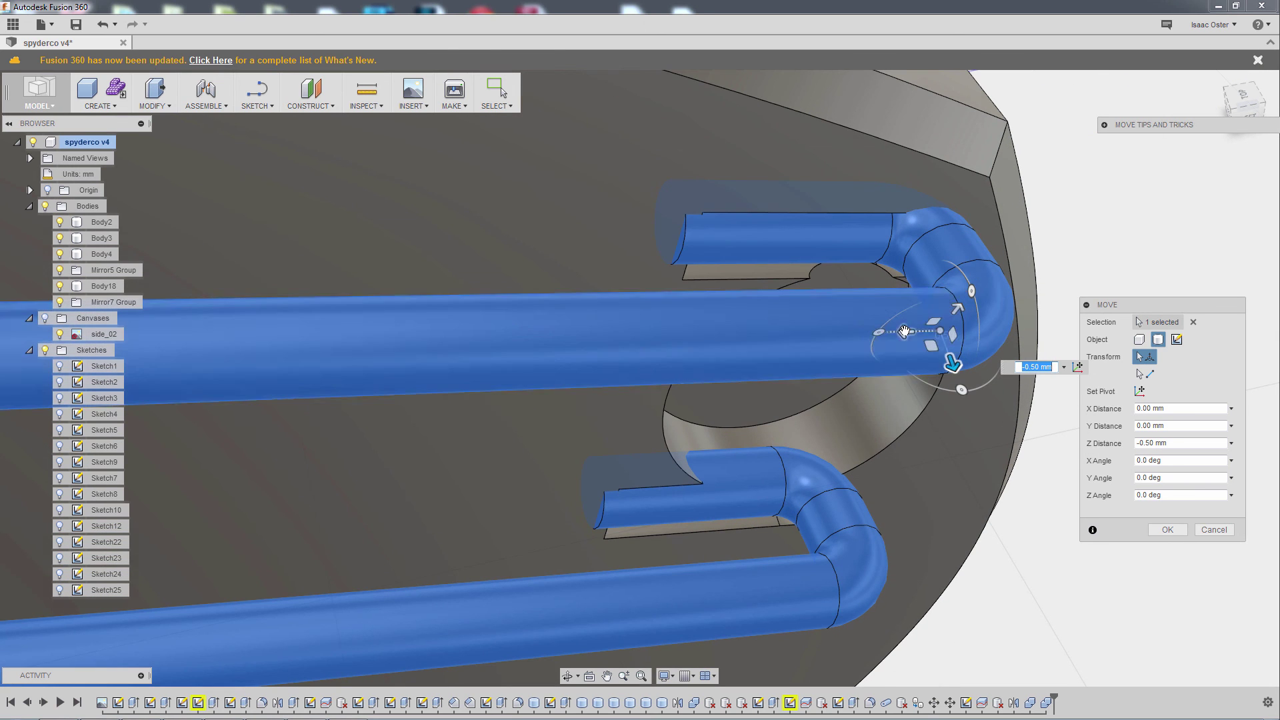
pyautogui.moveTo(906, 332); pyautogui.dragTo(921, 332)
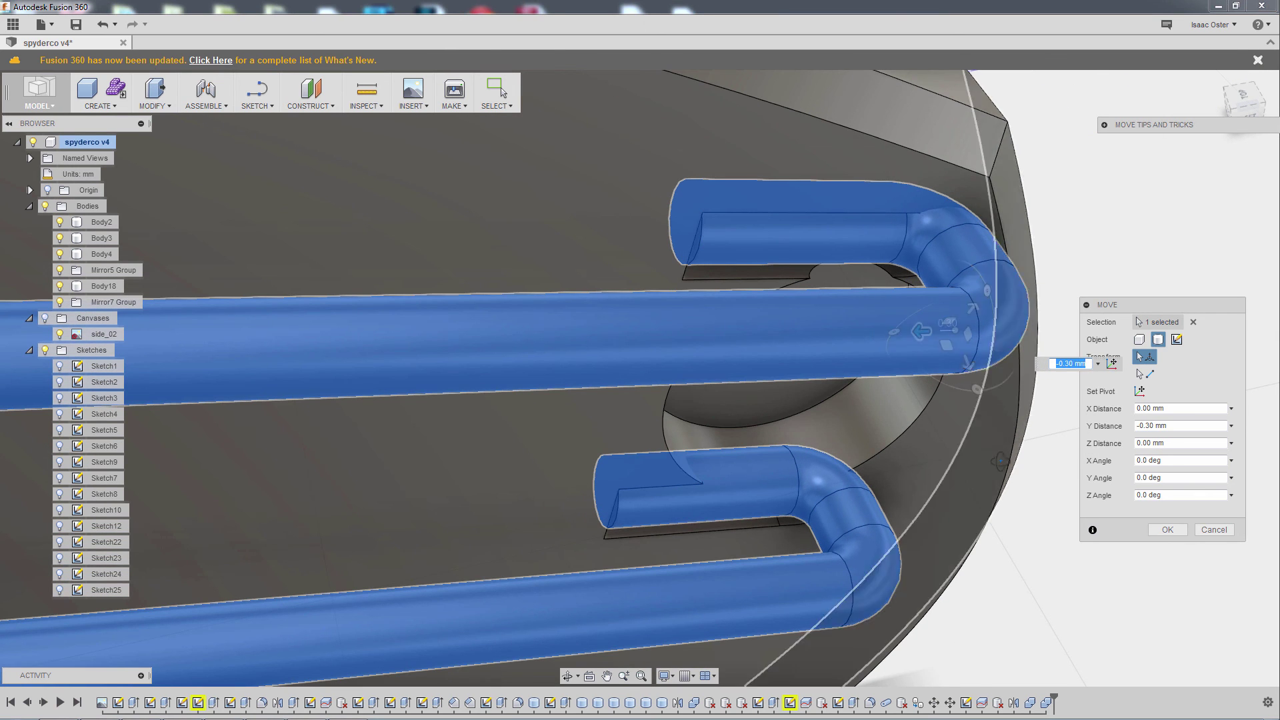
pyautogui.keyDown('shift'); pyautogui.moveTo(920, 331); pyautogui.dragTo(979, 328, button='middle'); pyautogui.keyUp('shift')
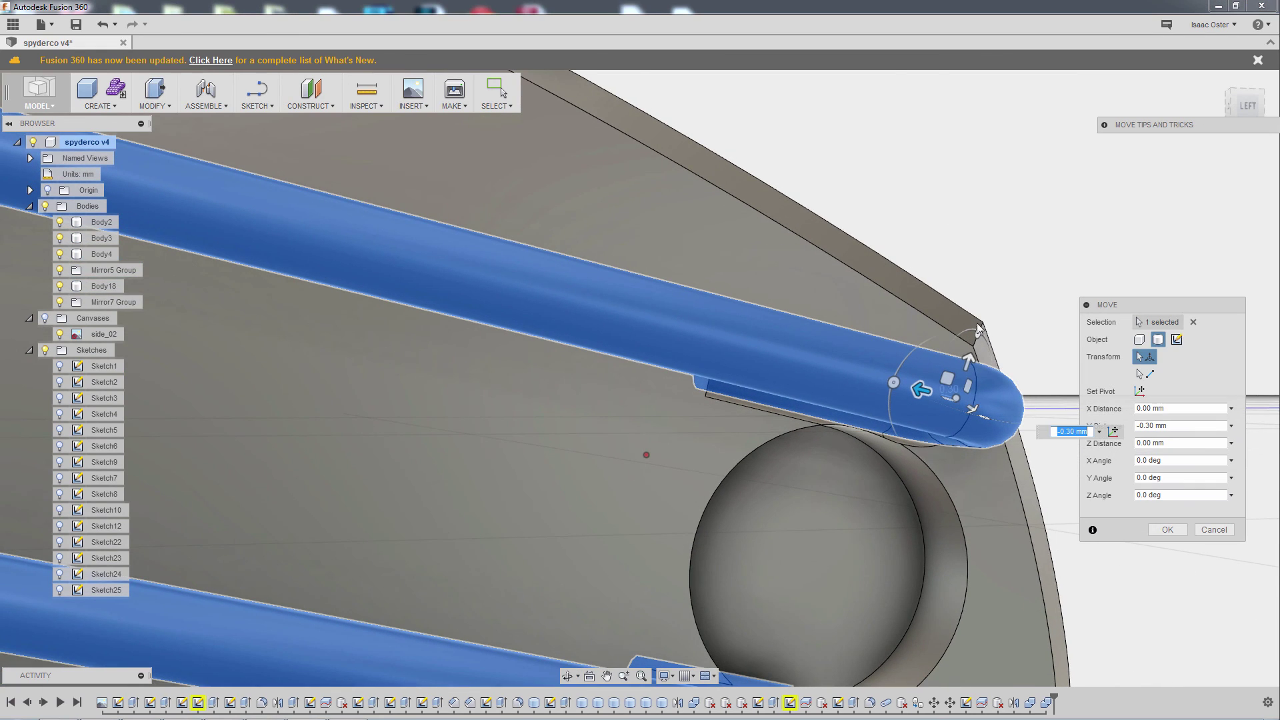
pyautogui.click(1165, 531)
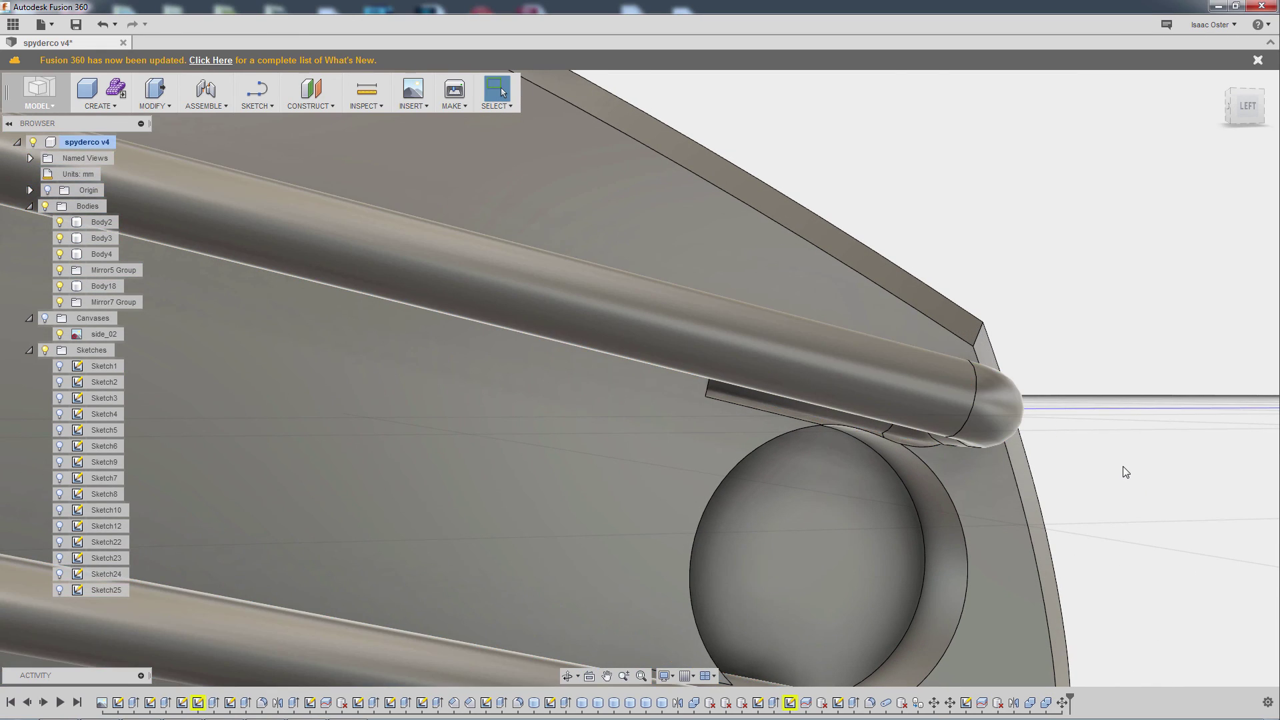
# - Move the clip again by about -0.084 mm in X and -0.04 mm in Z to refine its fit in the recesses
pyautogui.scroll(-3, 1122, 464)
pyautogui.keyDown('shift'); pyautogui.moveTo(1123, 462); pyautogui.dragTo(1162, 506, button='middle'); pyautogui.keyUp('shift')
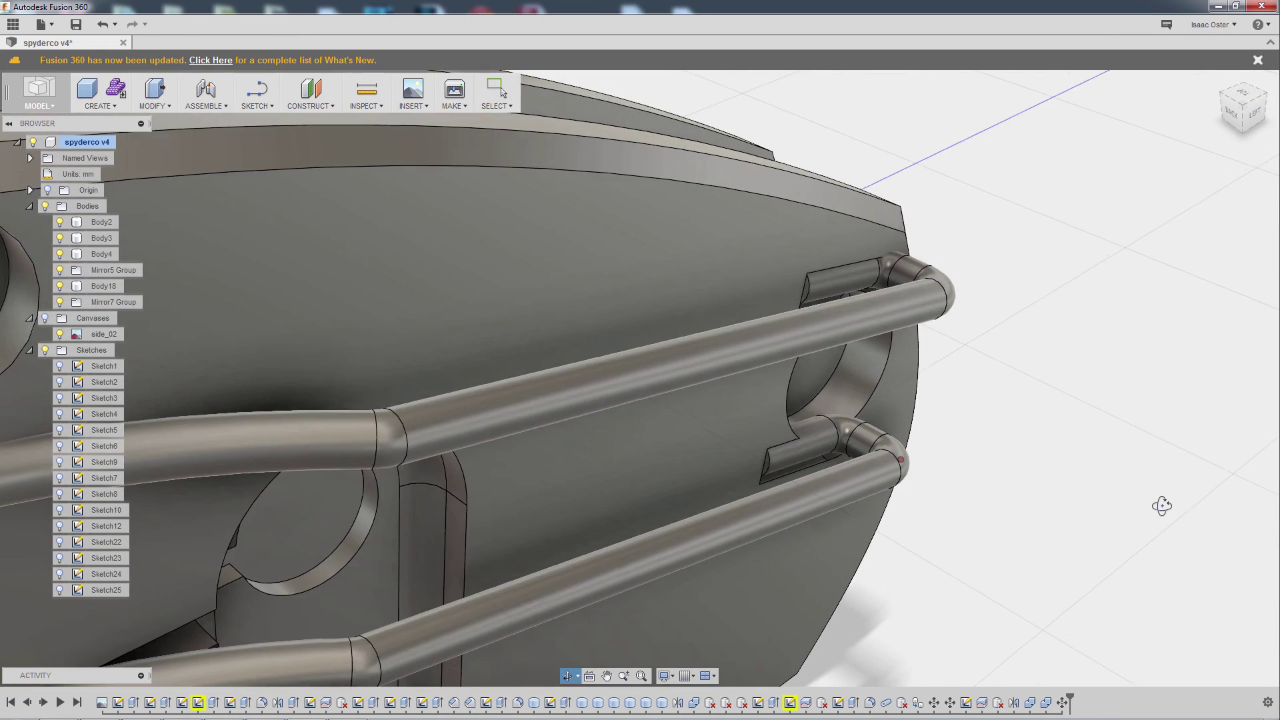
pyautogui.rightClick(906, 302)
pyautogui.click(962, 303)
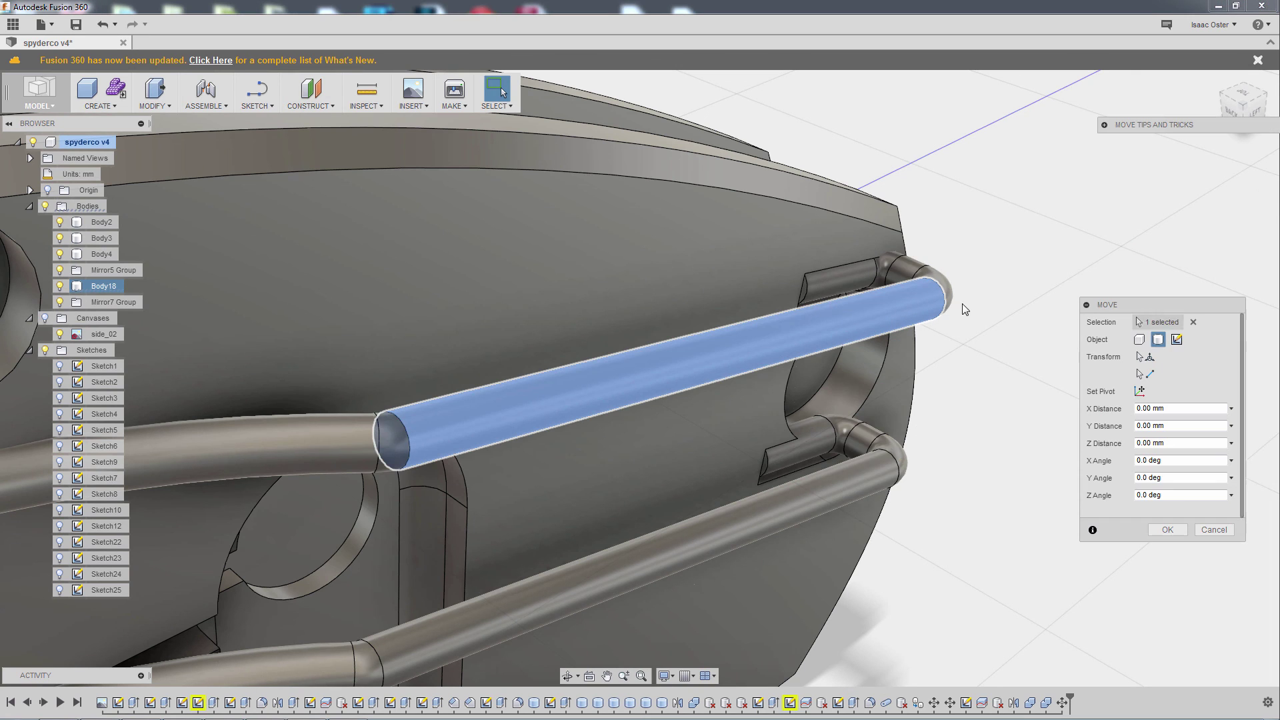
pyautogui.scroll(5, 966, 267)
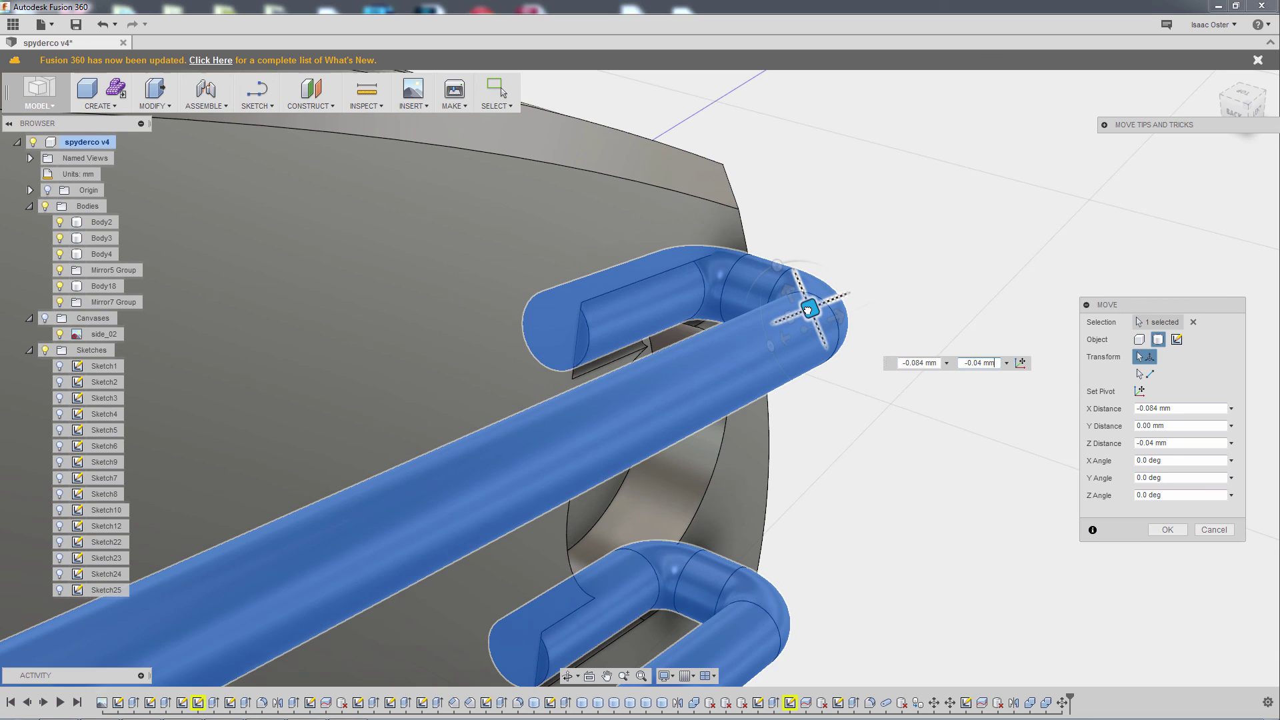
pyautogui.click(1168, 530)
# - Examine the clip's angle and contact with the handle scale from several sides and directly from above
pyautogui.keyDown('shift'); pyautogui.moveTo(1030, 457); pyautogui.dragTo(1076, 439, button='middle'); pyautogui.keyUp('shift')
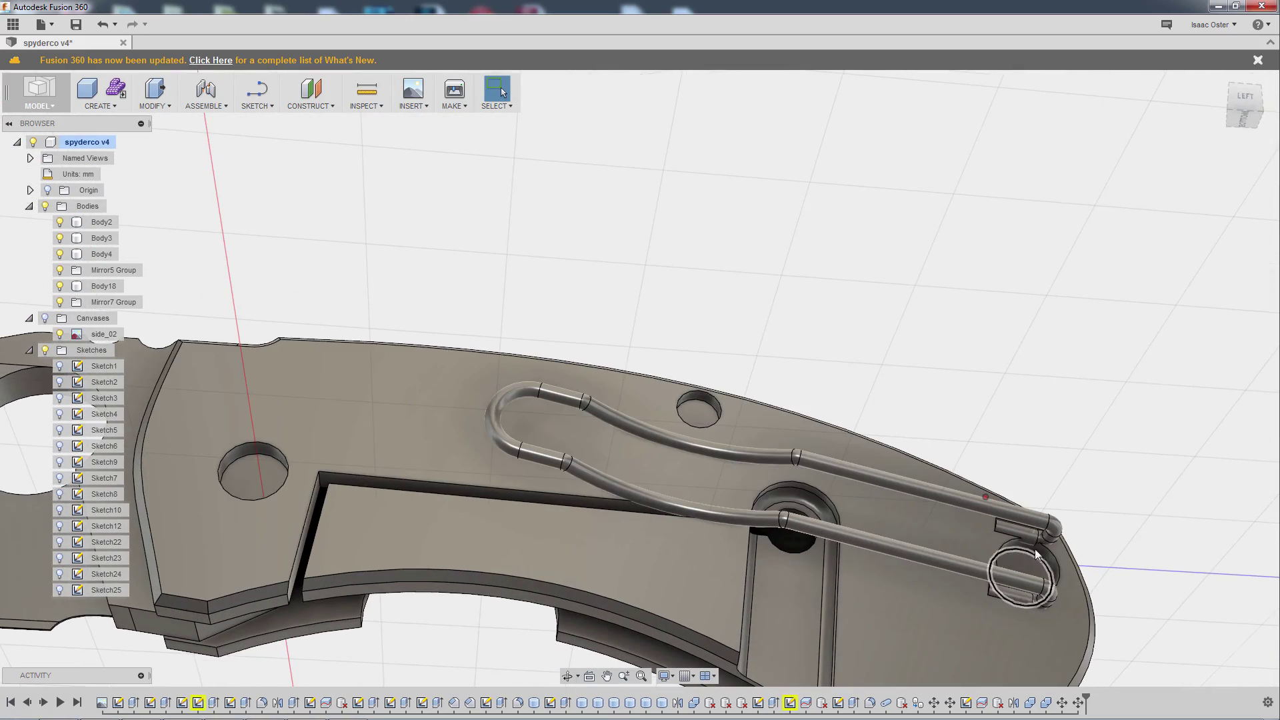
pyautogui.keyDown('shift'); pyautogui.moveTo(1067, 393); pyautogui.dragTo(1088, 515, button='middle'); pyautogui.keyUp('shift')
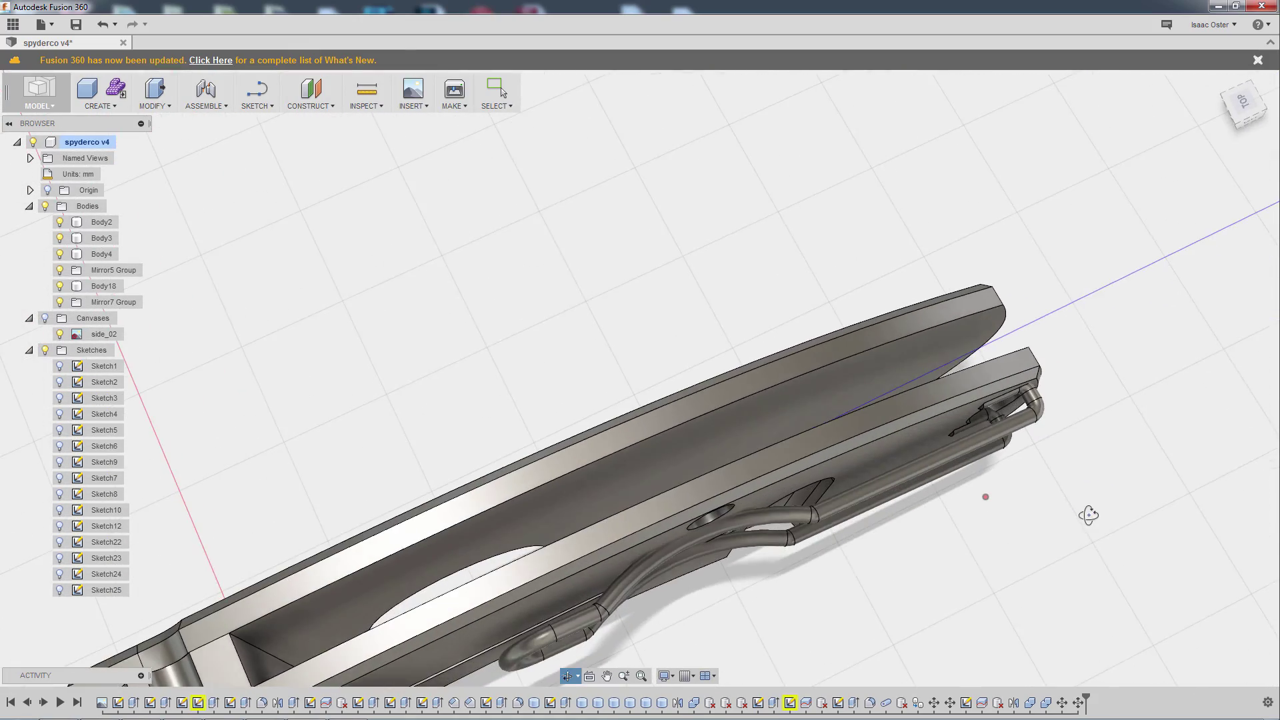
pyautogui.keyDown('shift'); pyautogui.moveTo(1093, 467); pyautogui.dragTo(894, 516, button='middle'); pyautogui.keyUp('shift')
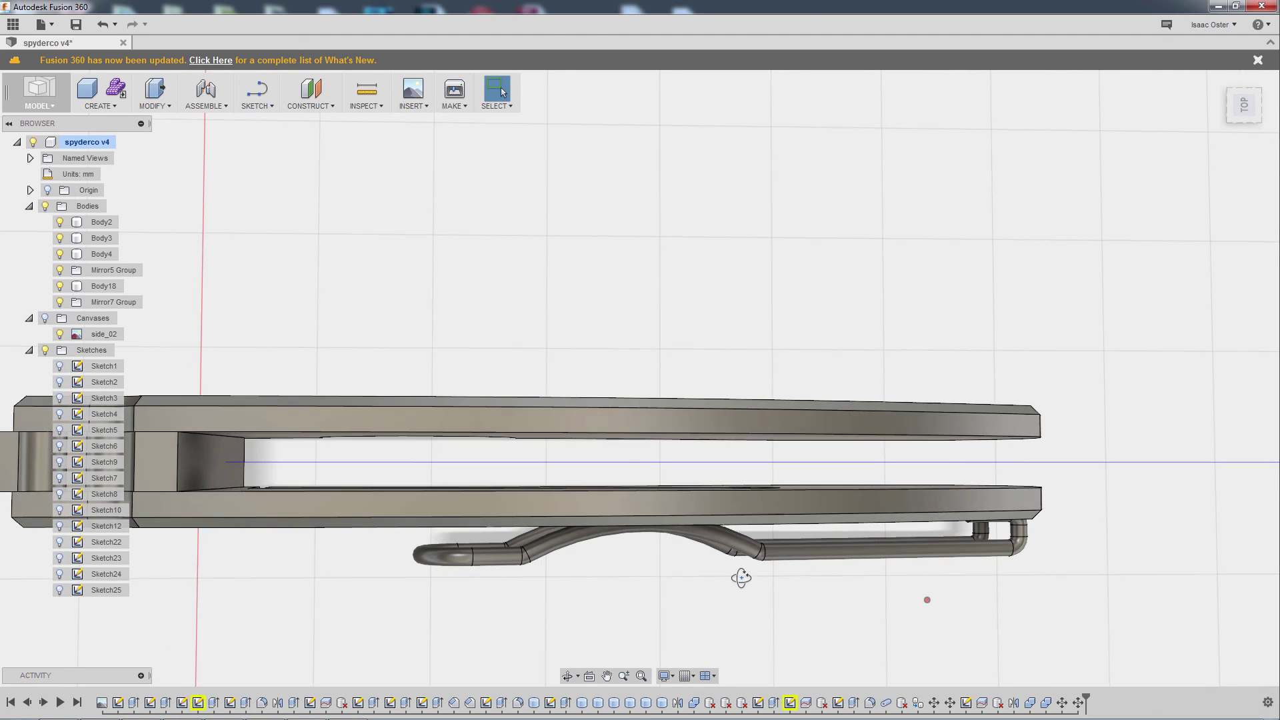
pyautogui.keyDown('shift'); pyautogui.moveTo(741, 578); pyautogui.dragTo(737, 512, button='middle'); pyautogui.keyUp('shift')
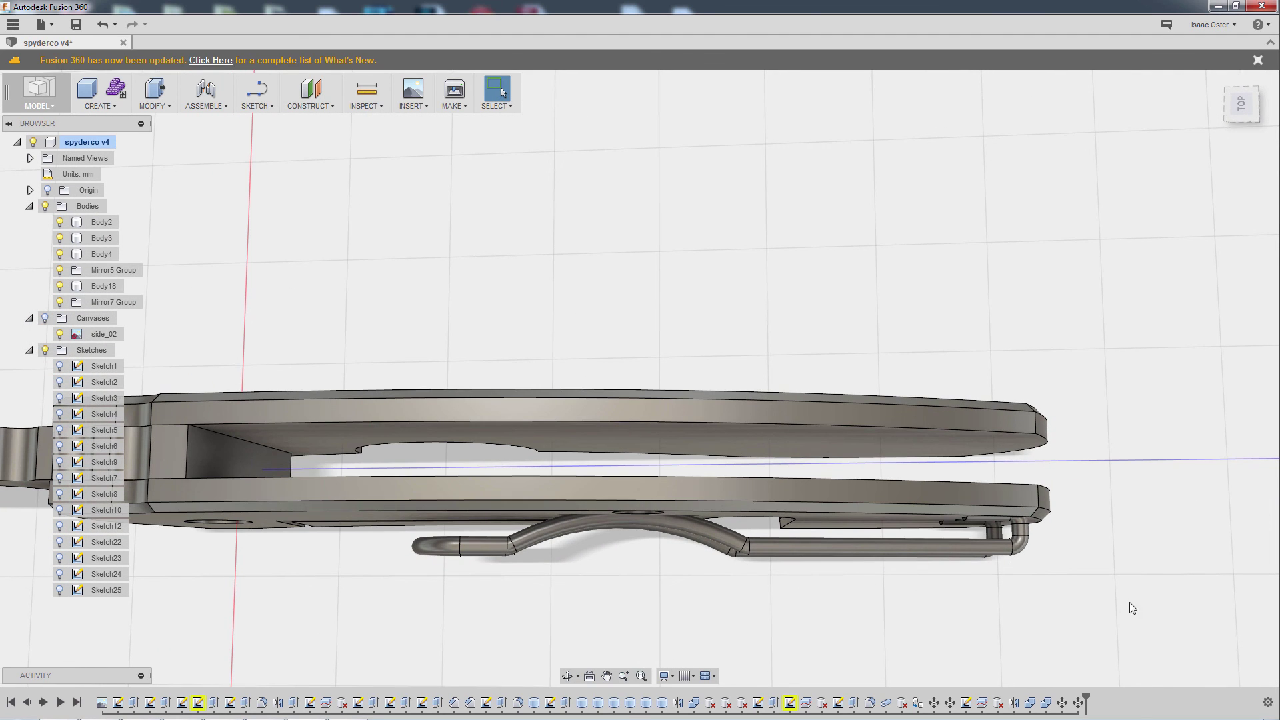
pyautogui.moveTo(987, 597); pyautogui.dragTo(865, 539, button='middle')
pyautogui.click(1241, 106)
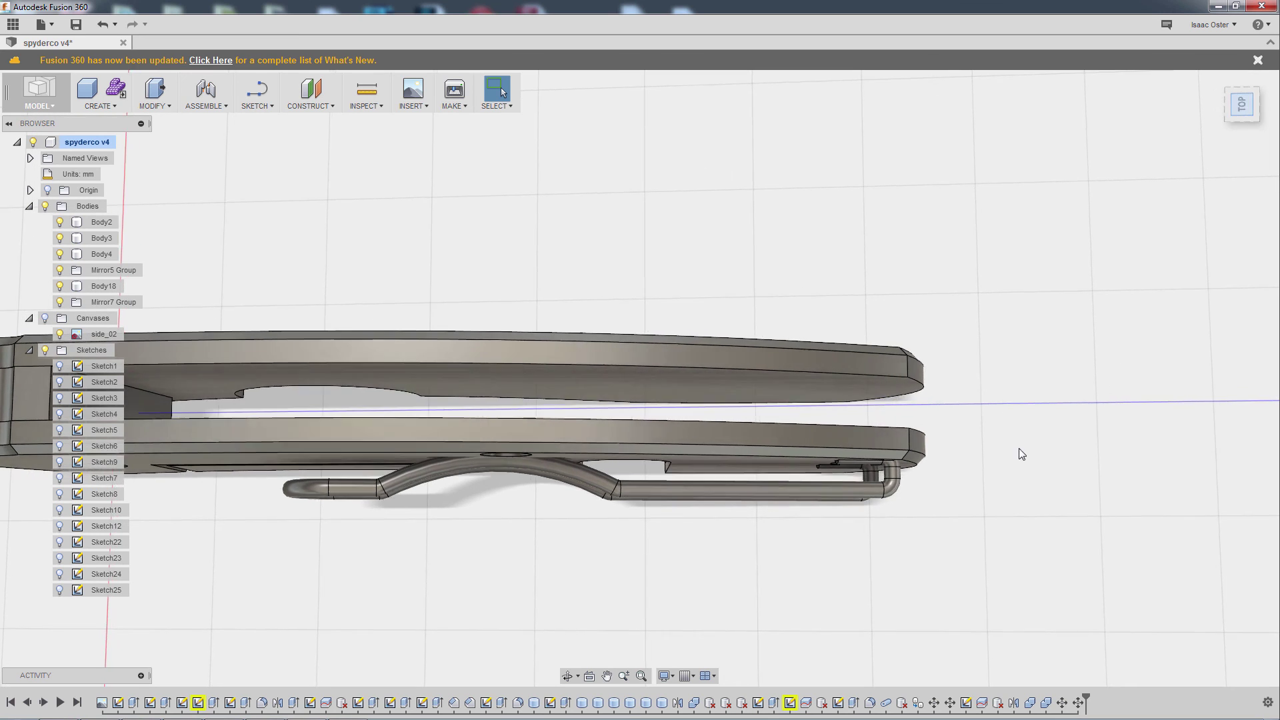
pyautogui.scroll(-2, 946, 526)
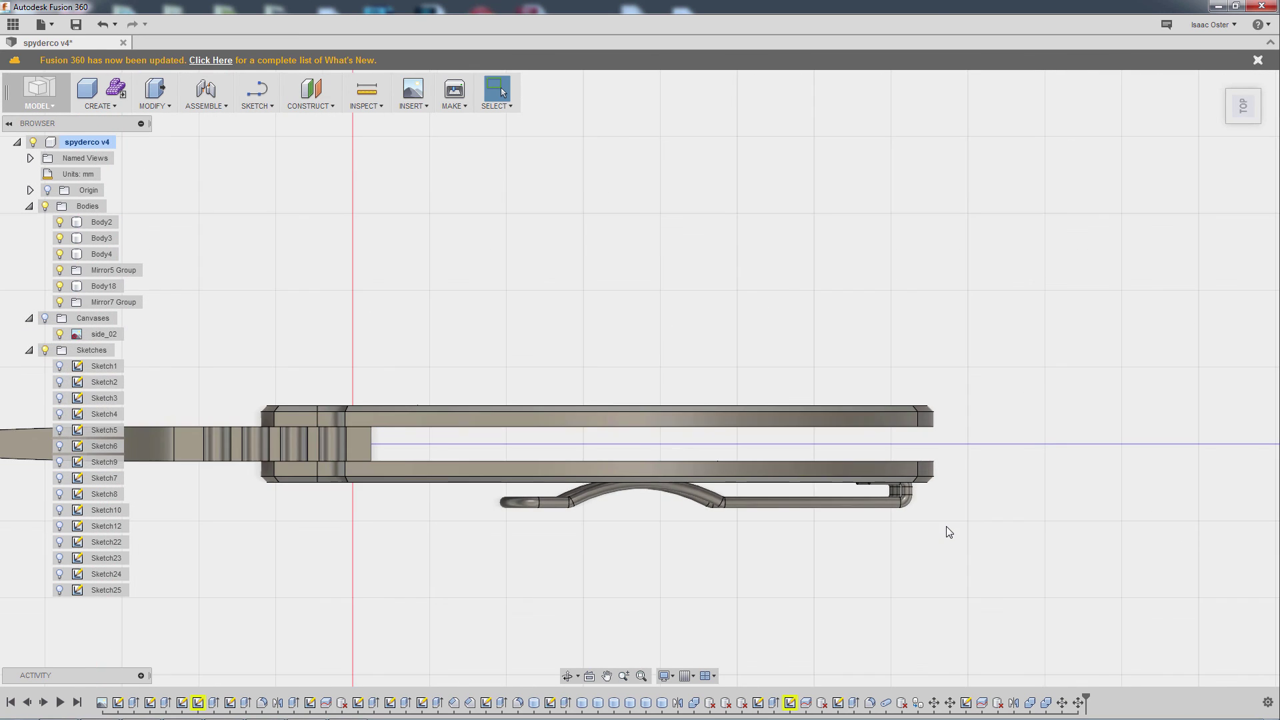
pyautogui.scroll(2, 960, 514)
pyautogui.scroll(3, 1057, 479)
pyautogui.scroll(1, 1055, 474)
pyautogui.moveTo(1055, 473); pyautogui.dragTo(1146, 492, button='middle')
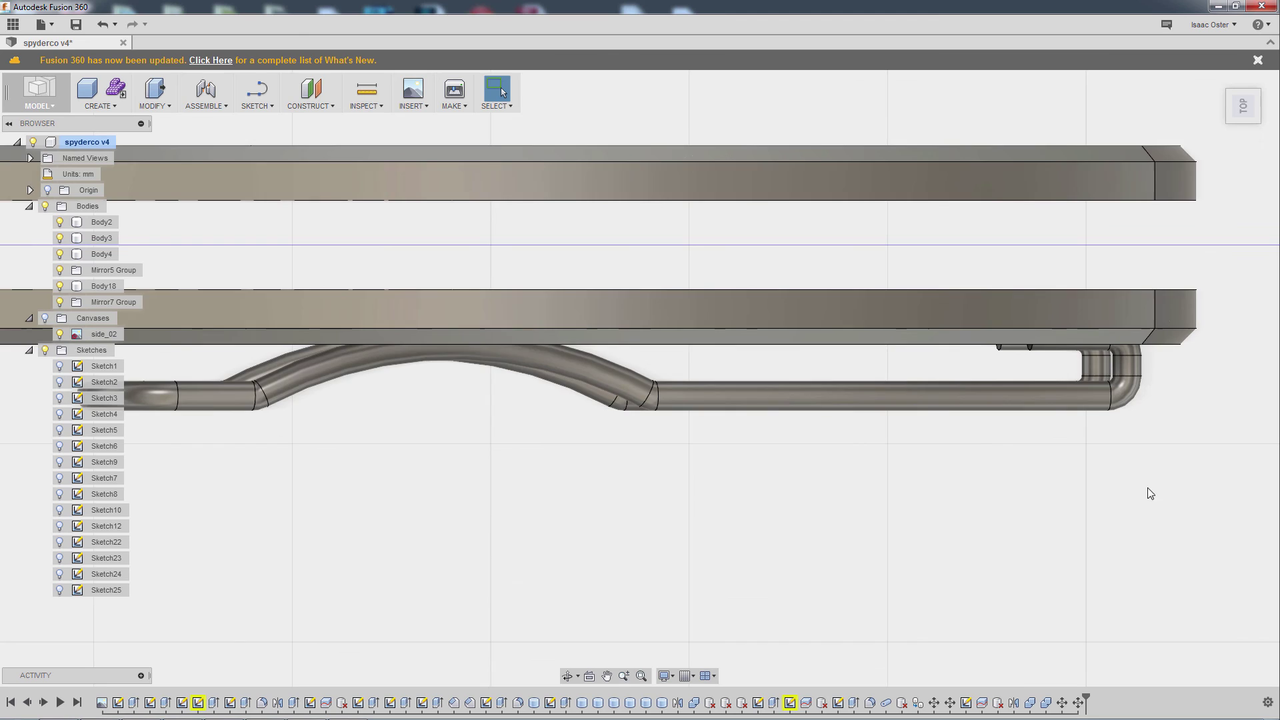
pyautogui.scroll(-1, 1081, 461)
pyautogui.moveTo(881, 472); pyautogui.dragTo(916, 470, button='middle')
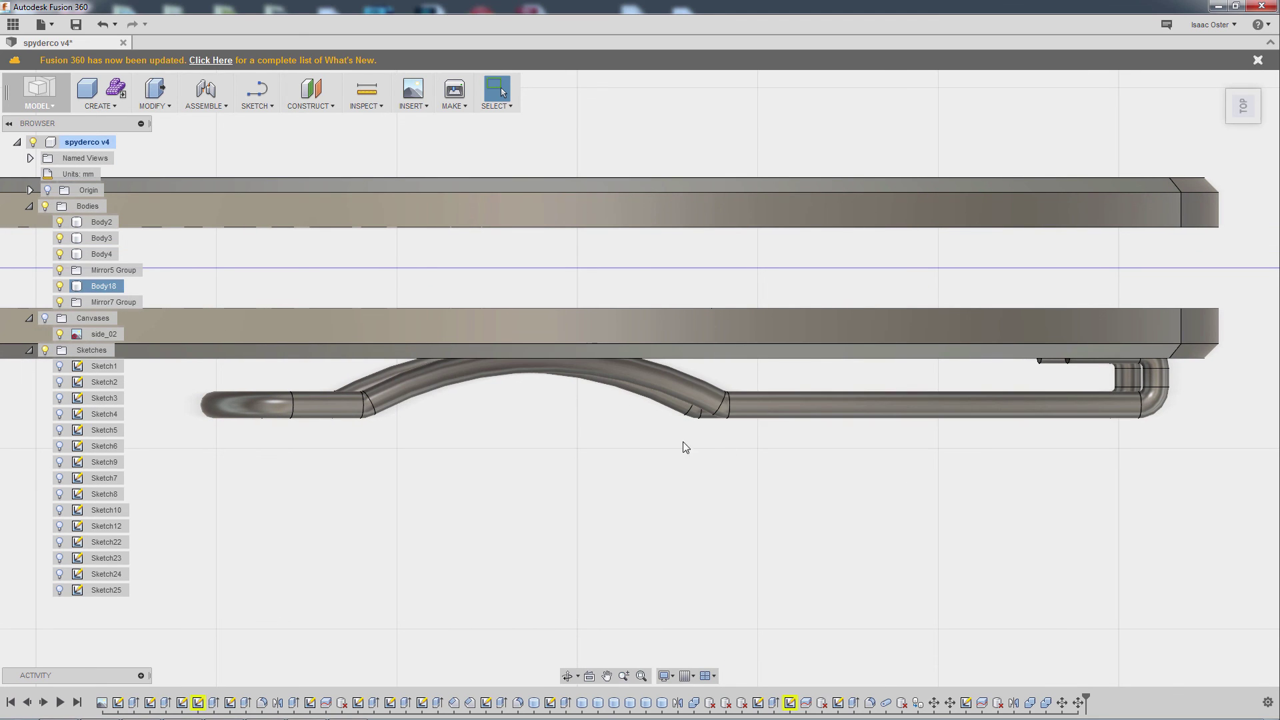
# - Rotate the clip body around its hooked end by a Z Angle of 1 deg, tilting the loop away from the scale
pyautogui.rightClick(813, 413)
pyautogui.click(792, 430)
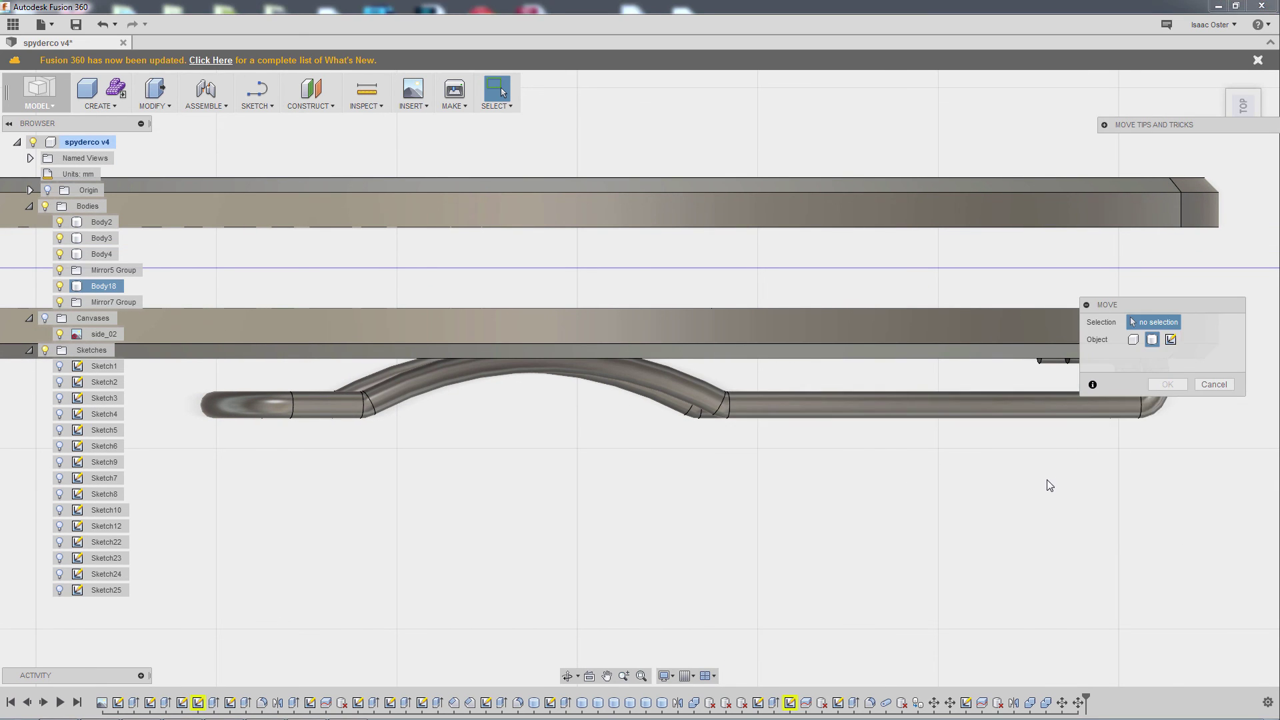
pyautogui.moveTo(1114, 424); pyautogui.dragTo(984, 447, button='middle')
pyautogui.click(1008, 427)
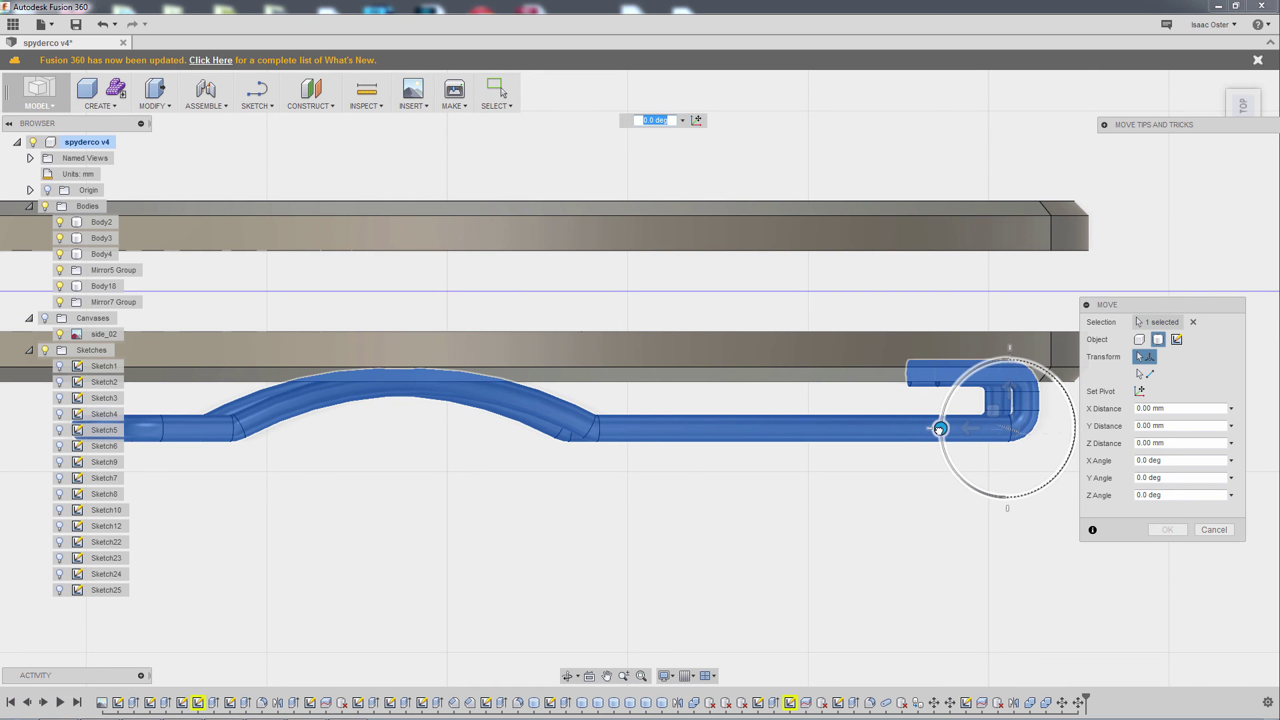
pyautogui.moveTo(939, 429); pyautogui.dragTo(939, 434)
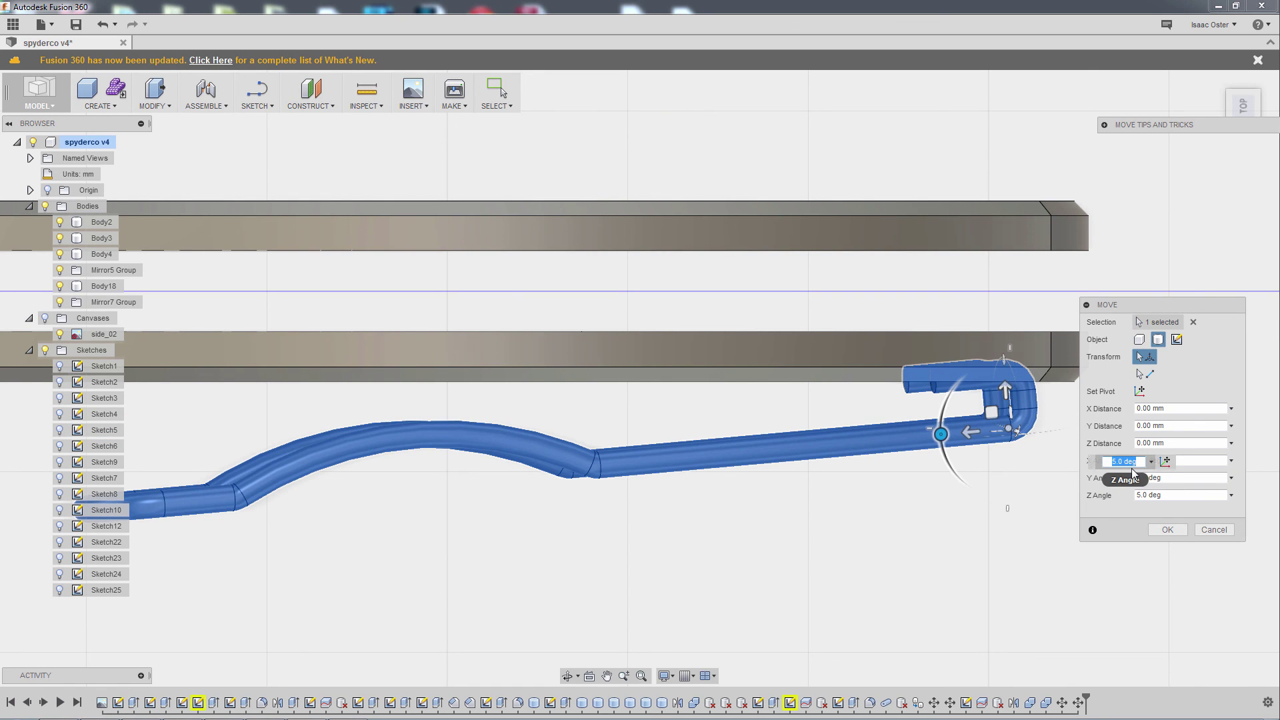
pyautogui.write('1')
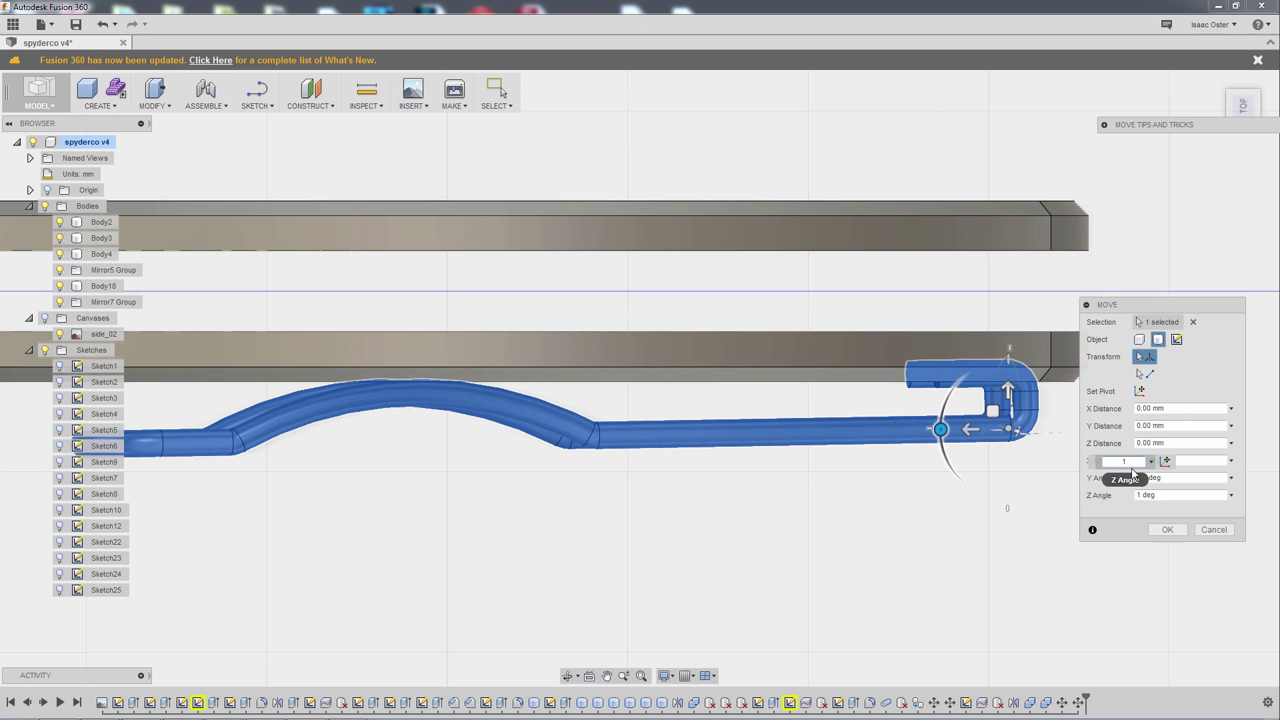
pyautogui.click(1178, 531)
pyautogui.keyDown('shift'); pyautogui.moveTo(1108, 538); pyautogui.dragTo(1116, 595, button='middle'); pyautogui.keyUp('shift')
pyautogui.keyDown('shift'); pyautogui.moveTo(1013, 629); pyautogui.dragTo(877, 593, button='middle'); pyautogui.keyUp('shift')
pyautogui.moveTo(876, 593); pyautogui.dragTo(819, 589, button='middle')
pyautogui.scroll(-1, 822, 579)
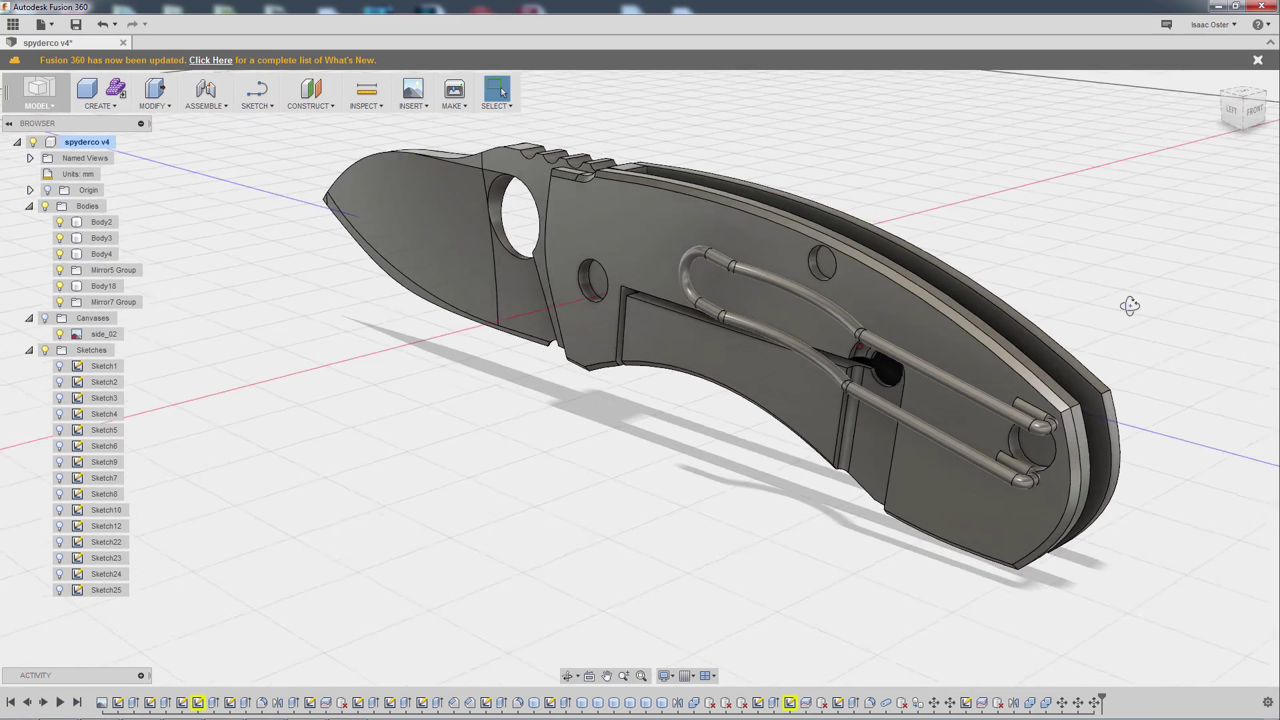